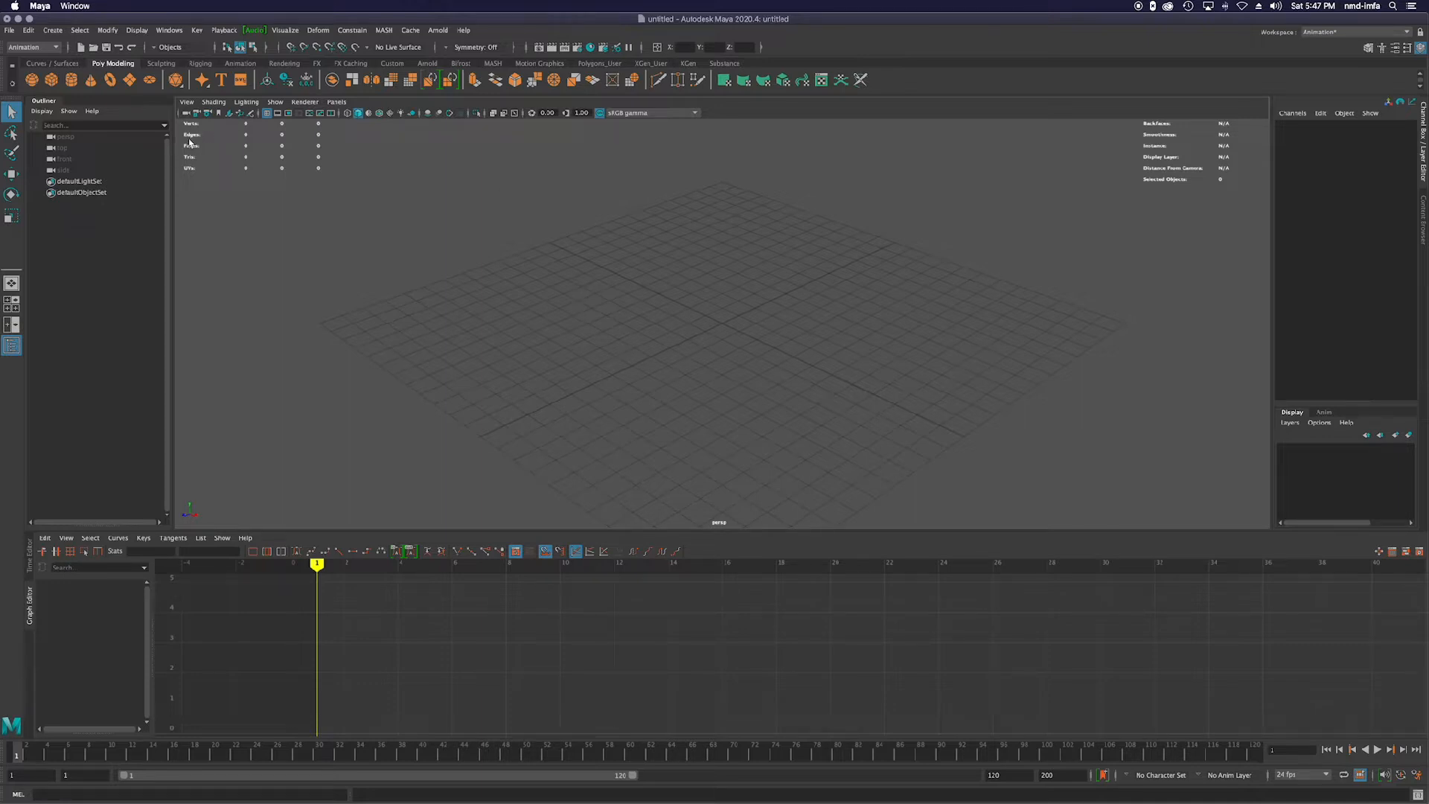
Create a polygon cylinder at the origin and stretch it vertically to a Y scale of about 4.66.
left_click(71, 79)
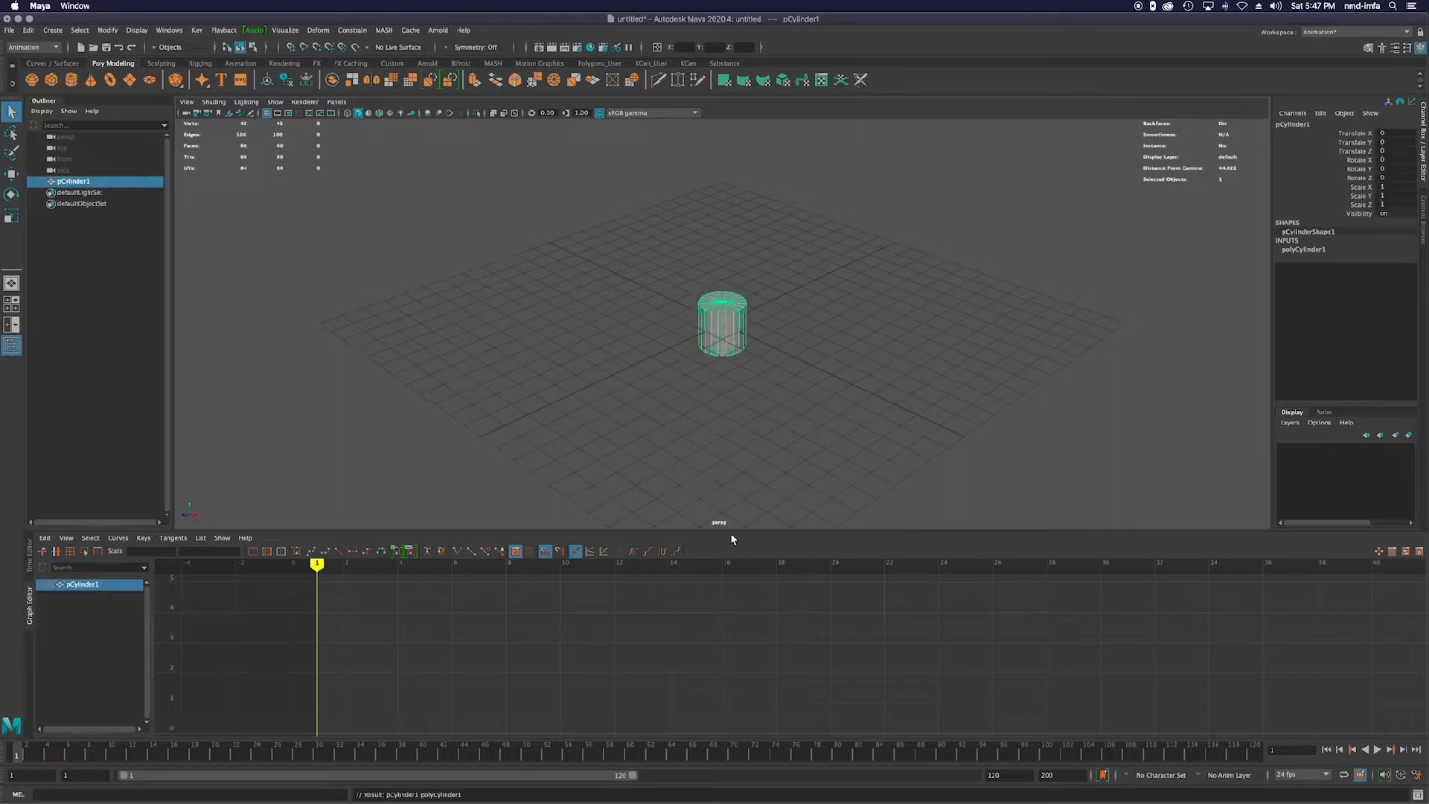
key("r")
left_click_drag(722, 275, 727, 150)
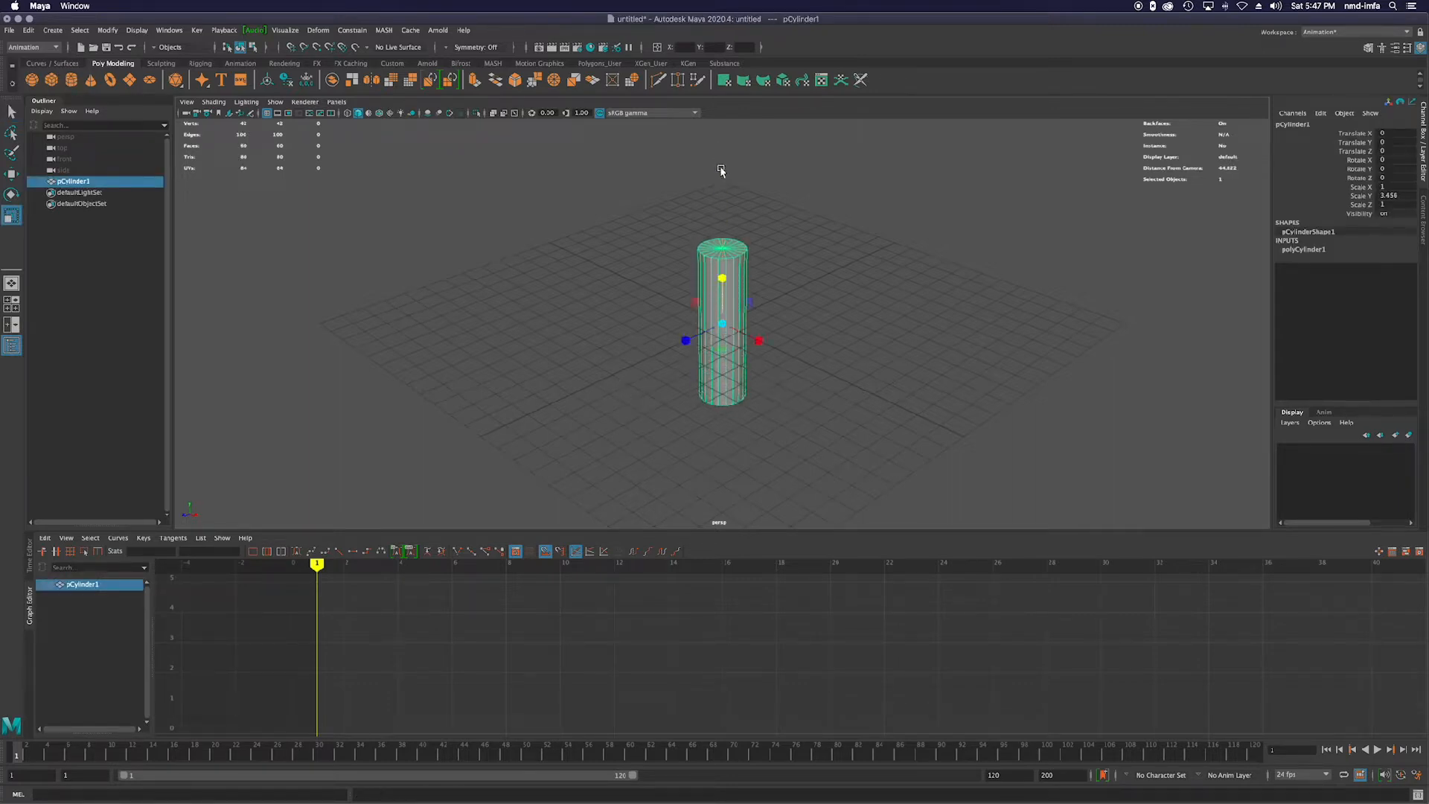
mouse_move(724, 281)
left_mouse_down()
mouse_move(722, 258)
mouse_move(720, 274)
left_mouse_up()
Rotate the cylinder about 79 degrees around the X axis so that it lies nearly horizontal.
key("w")
key("e")
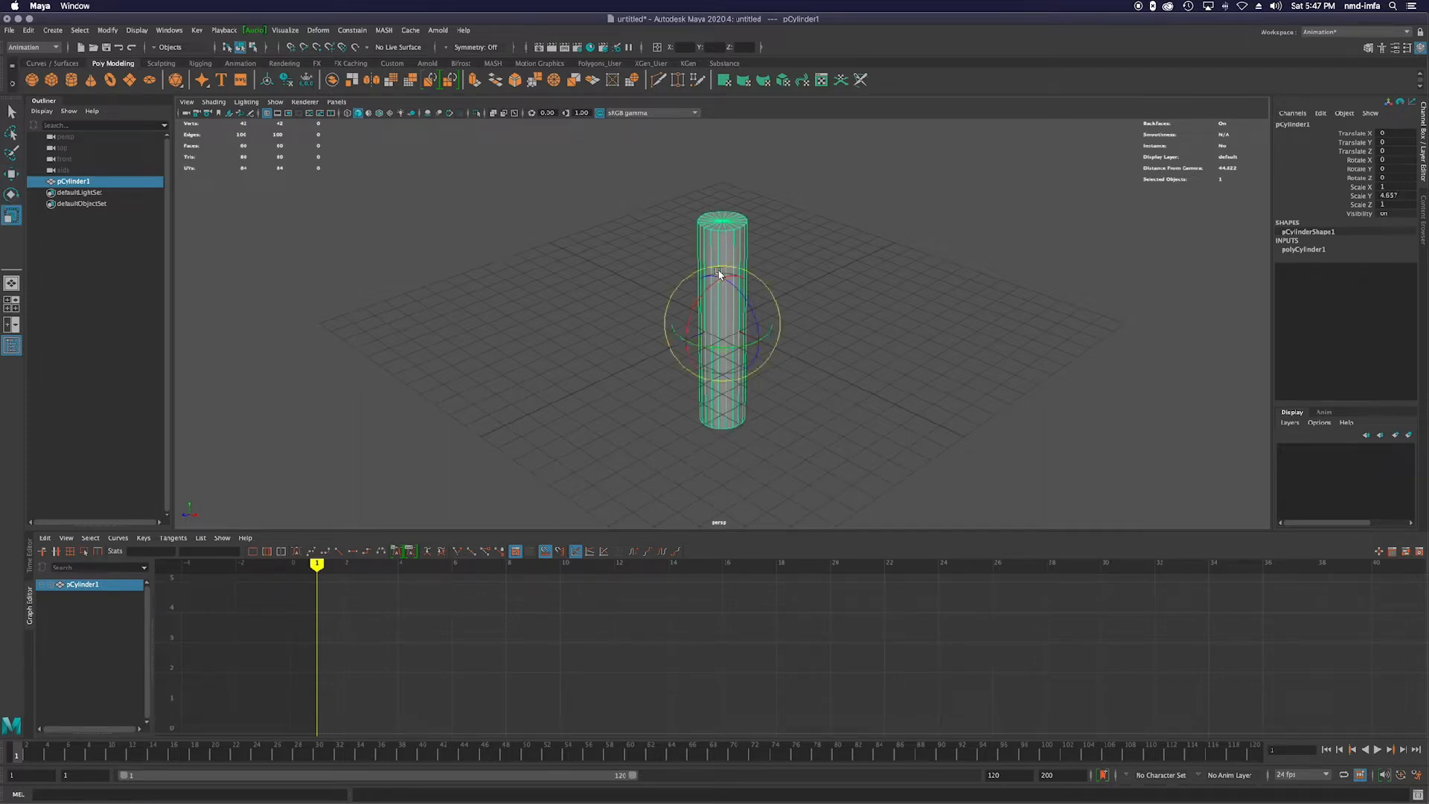
left_click_drag(719, 275, 660, 358)
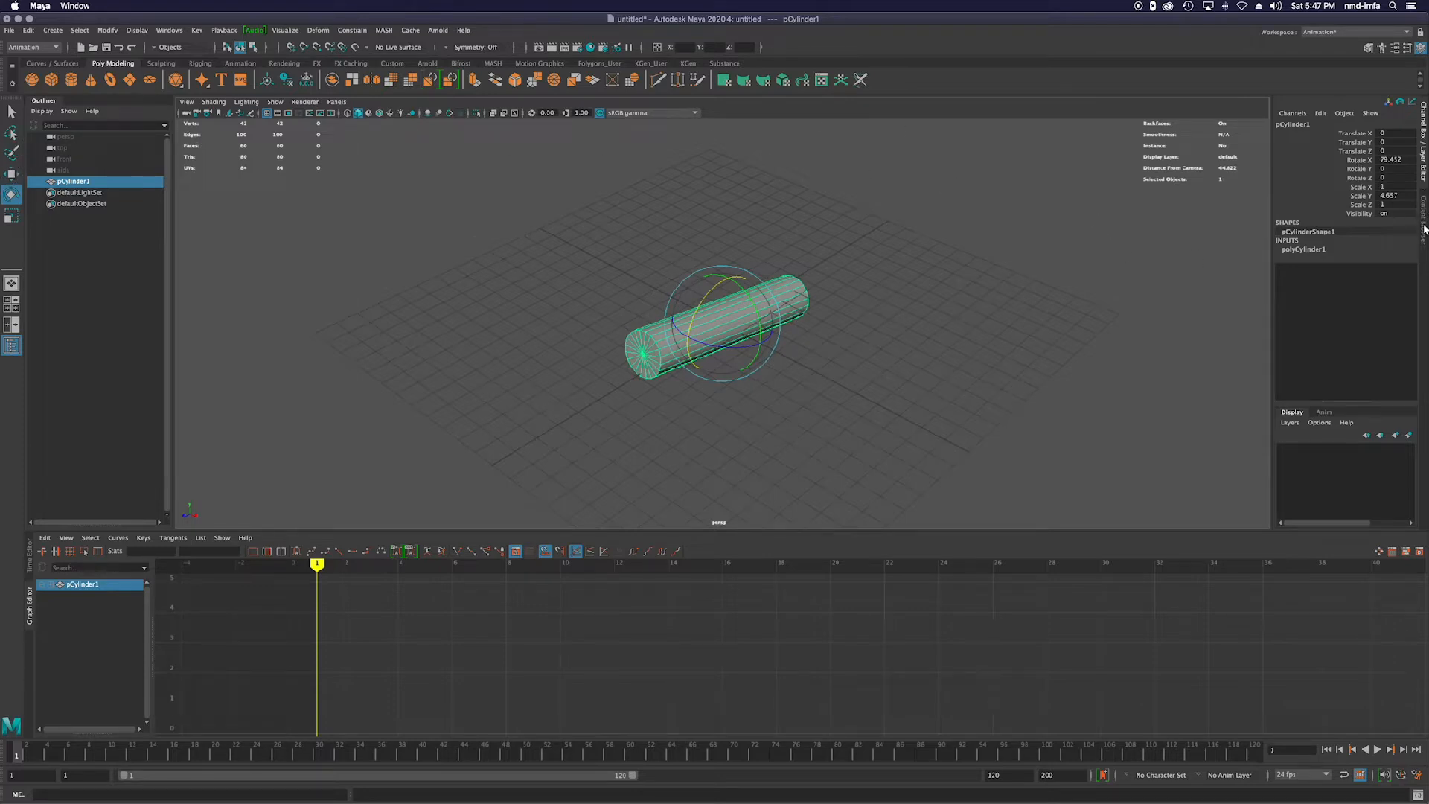
Set the cylinder's height subdivisions to 30 in its polyCylinder1 construction attributes and close the attribute window.
left_click(1336, 33)
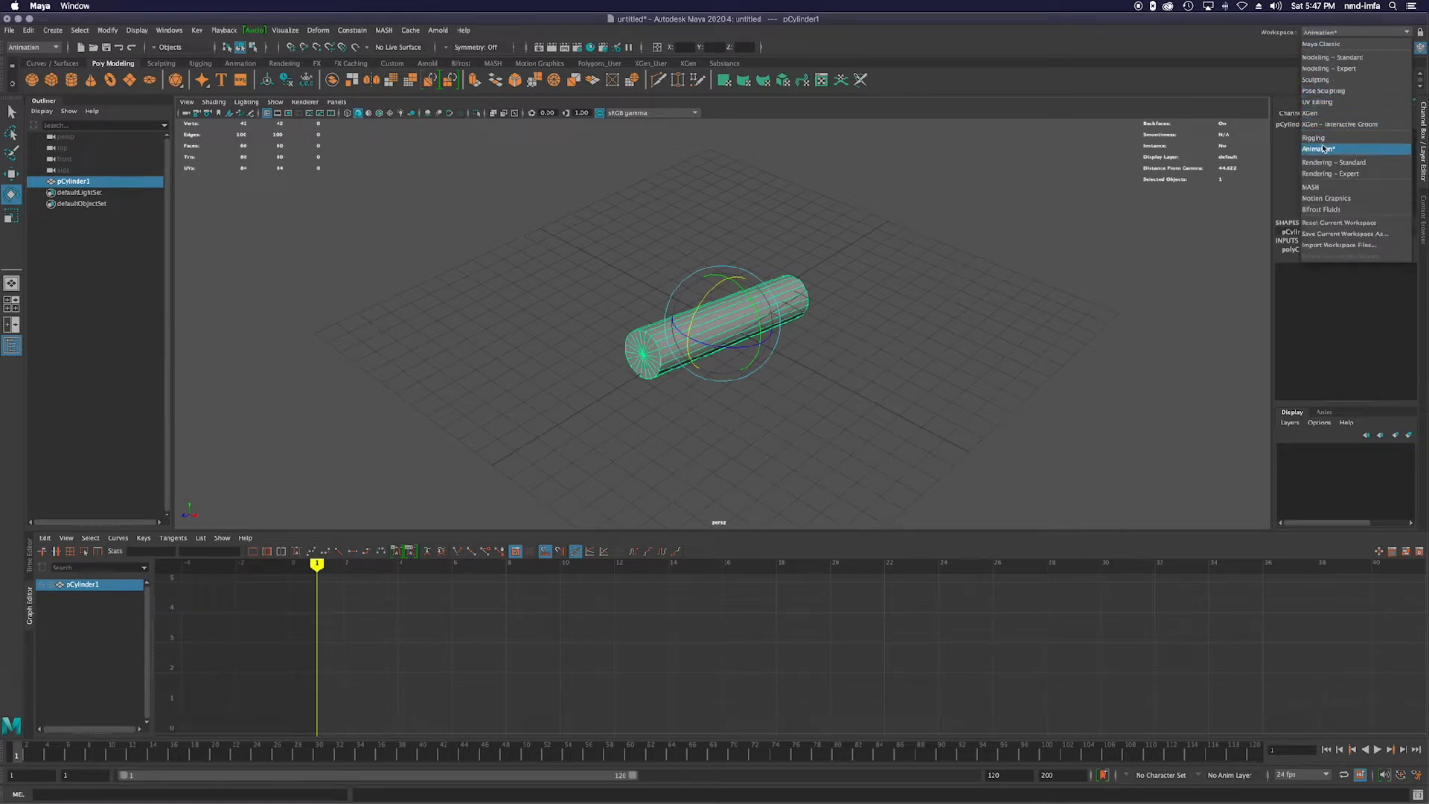
left_click(1311, 36)
left_click(1406, 49)
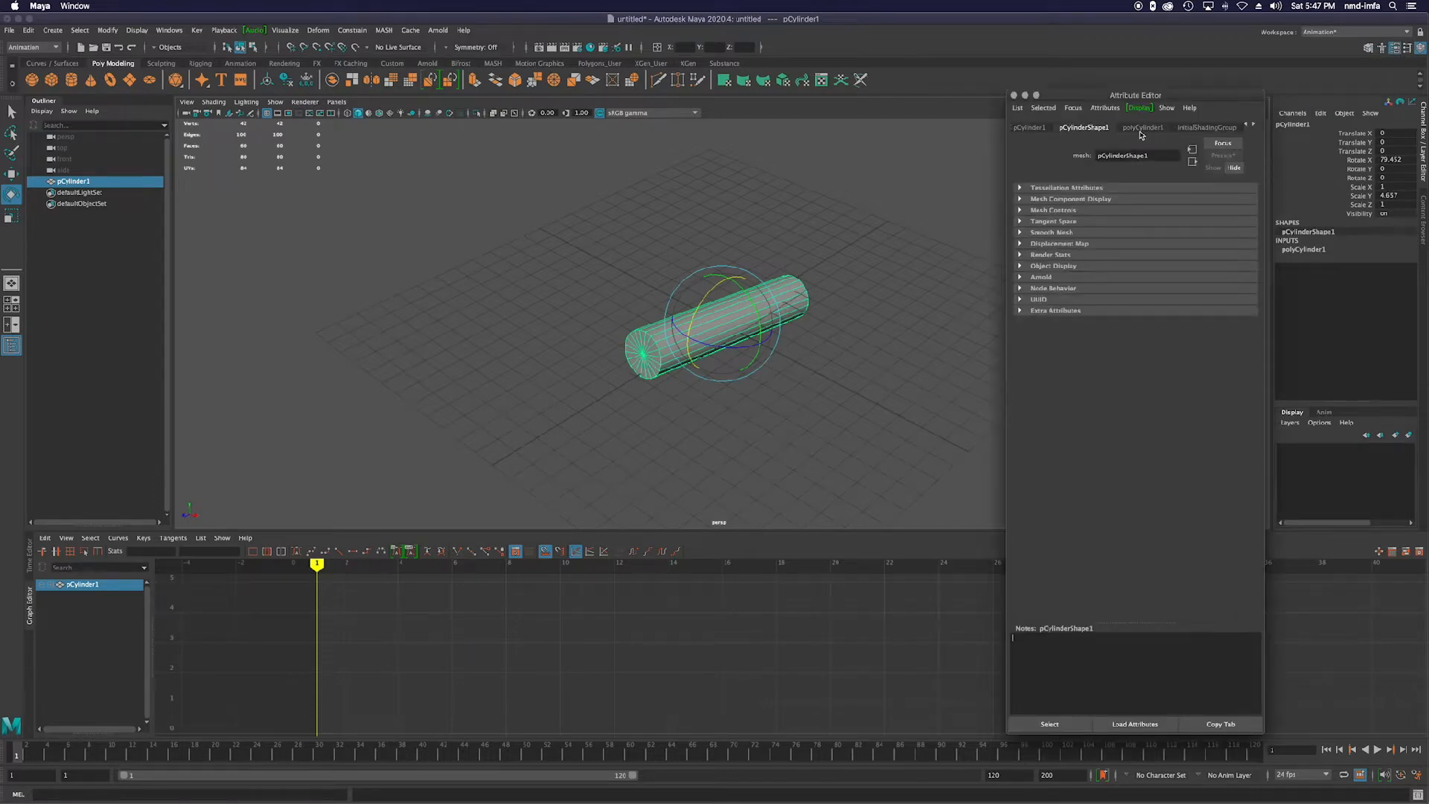
left_click(1142, 128)
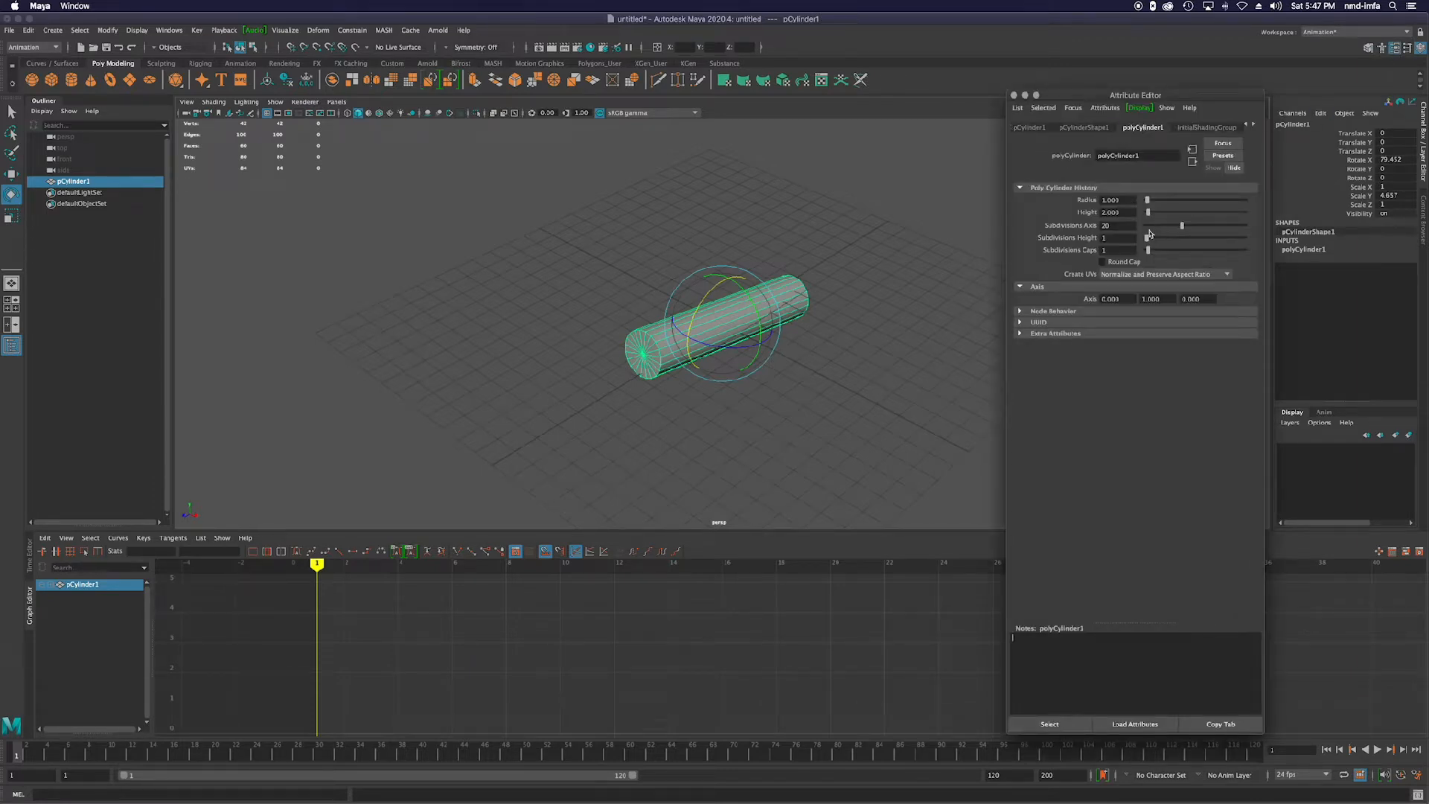
mouse_move(1147, 240)
left_mouse_down()
mouse_move(1203, 241)
mouse_move(1157, 255)
left_mouse_up()
type("30")
key("Return")
left_click(1014, 96)
Adjust the cylinder's X rotation to about 81.6 degrees and raise it about 2.6 units above the grid.
left_click_drag(904, 336, 828, 331, "alt")
left_click_drag(721, 283, 730, 333)
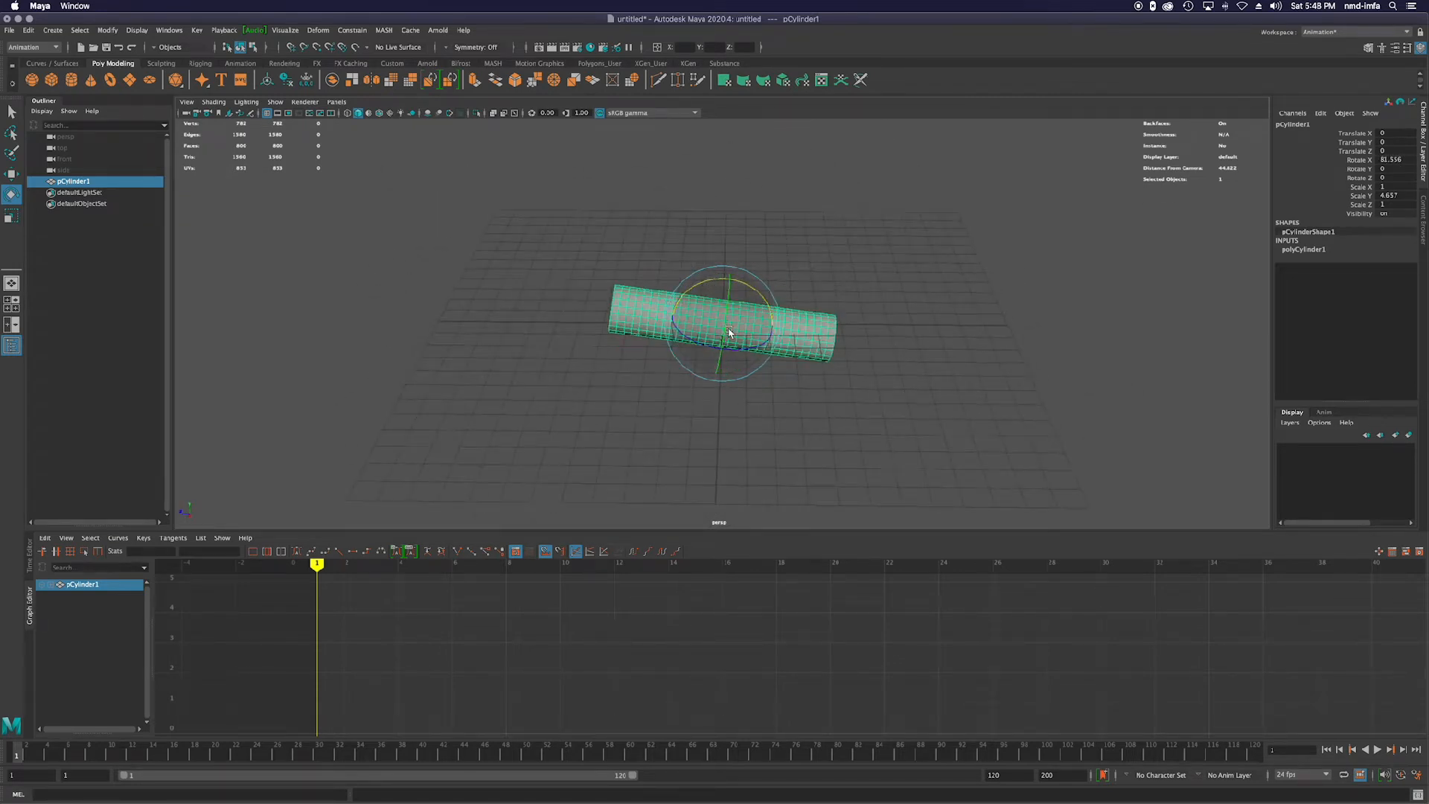
key("w")
left_click_drag(723, 285, 730, 335)
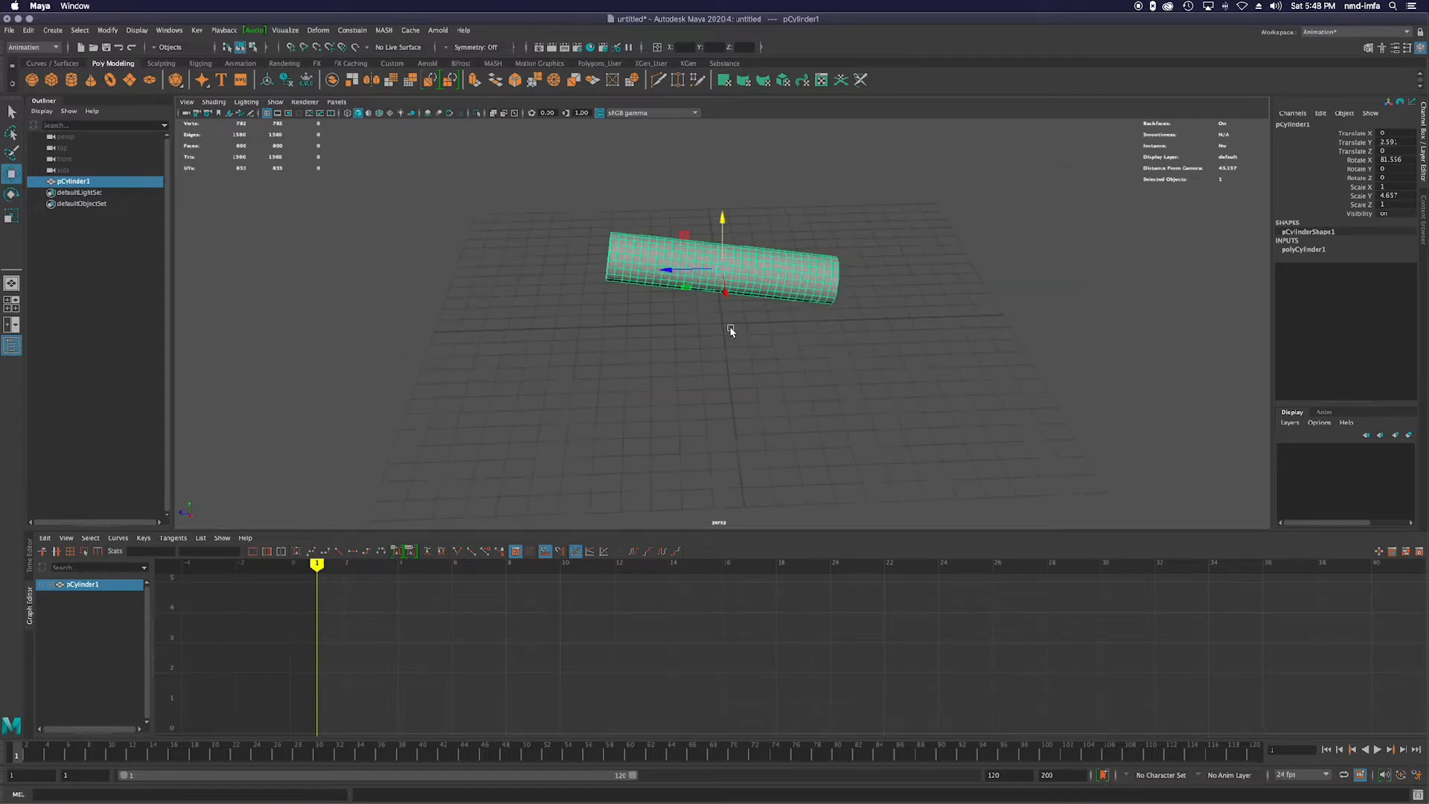
key("f")
scroll(730, 320, "down", 5)
mouse_move(729, 328)
left_mouse_down("alt")
mouse_move(855, 310)
mouse_move(727, 319)
left_mouse_up("alt")
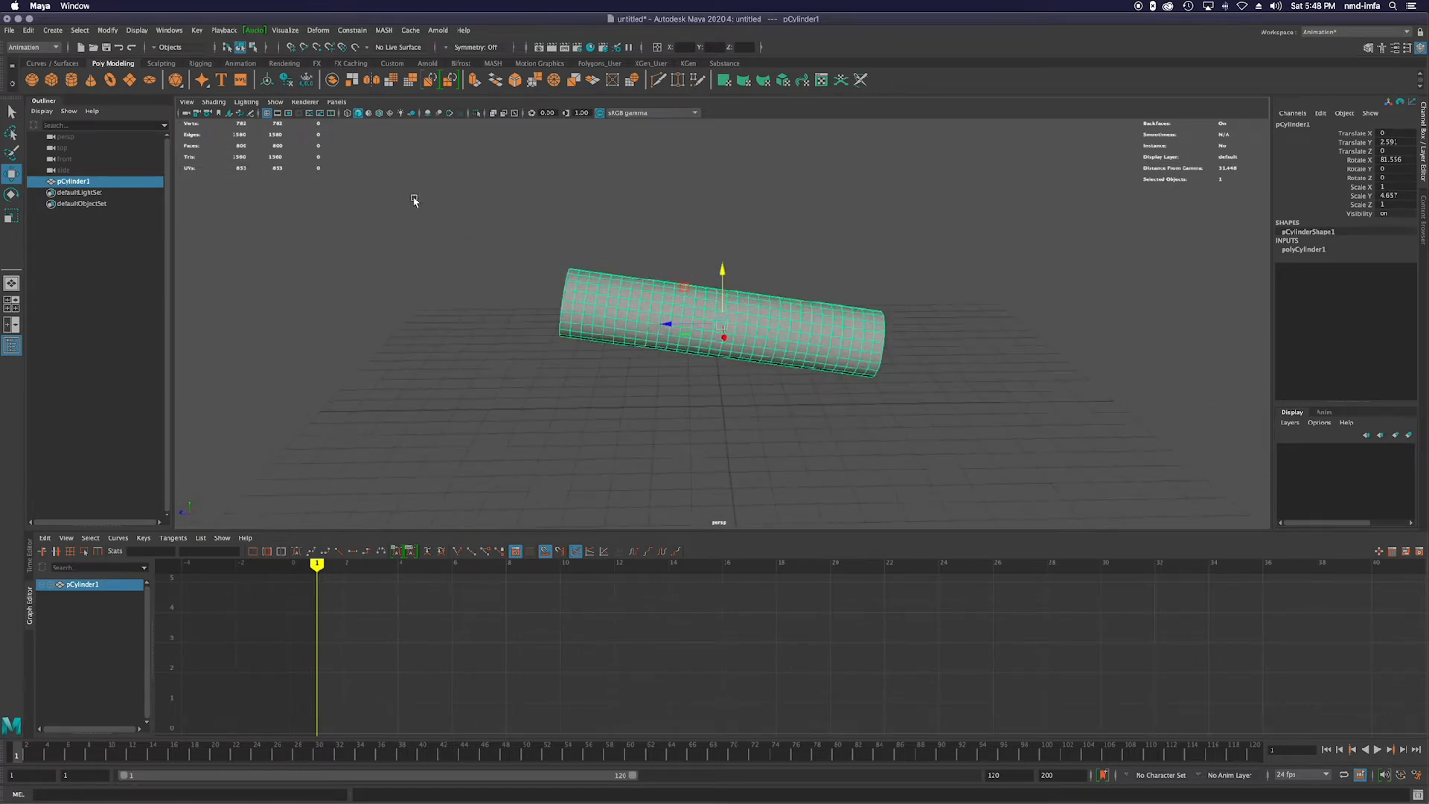
Add a nonlinear Flare deformer to the cylinder and show the manipulators of its flare1Handle.
left_click(322, 31)
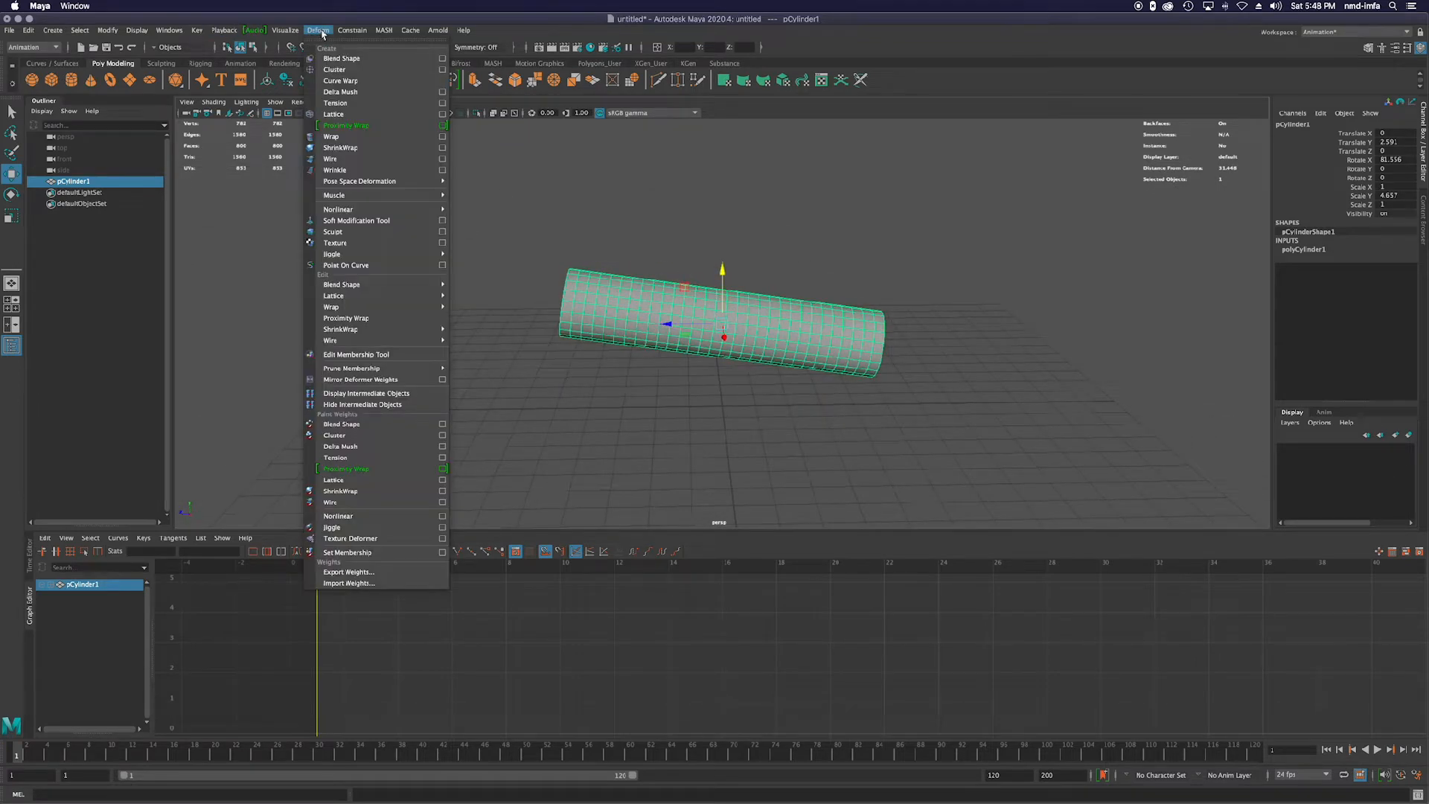
mouse_move(384, 209)
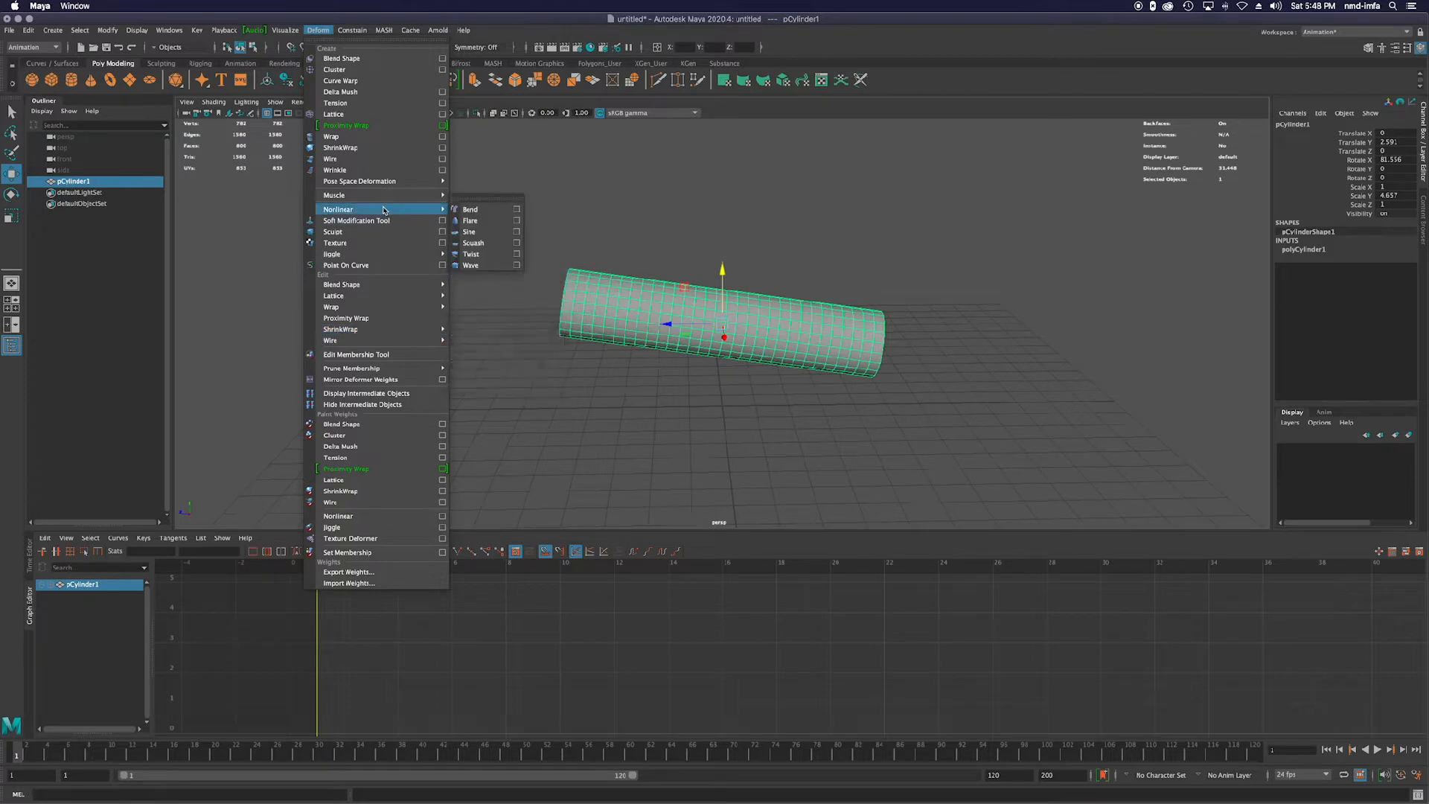
left_click(488, 224)
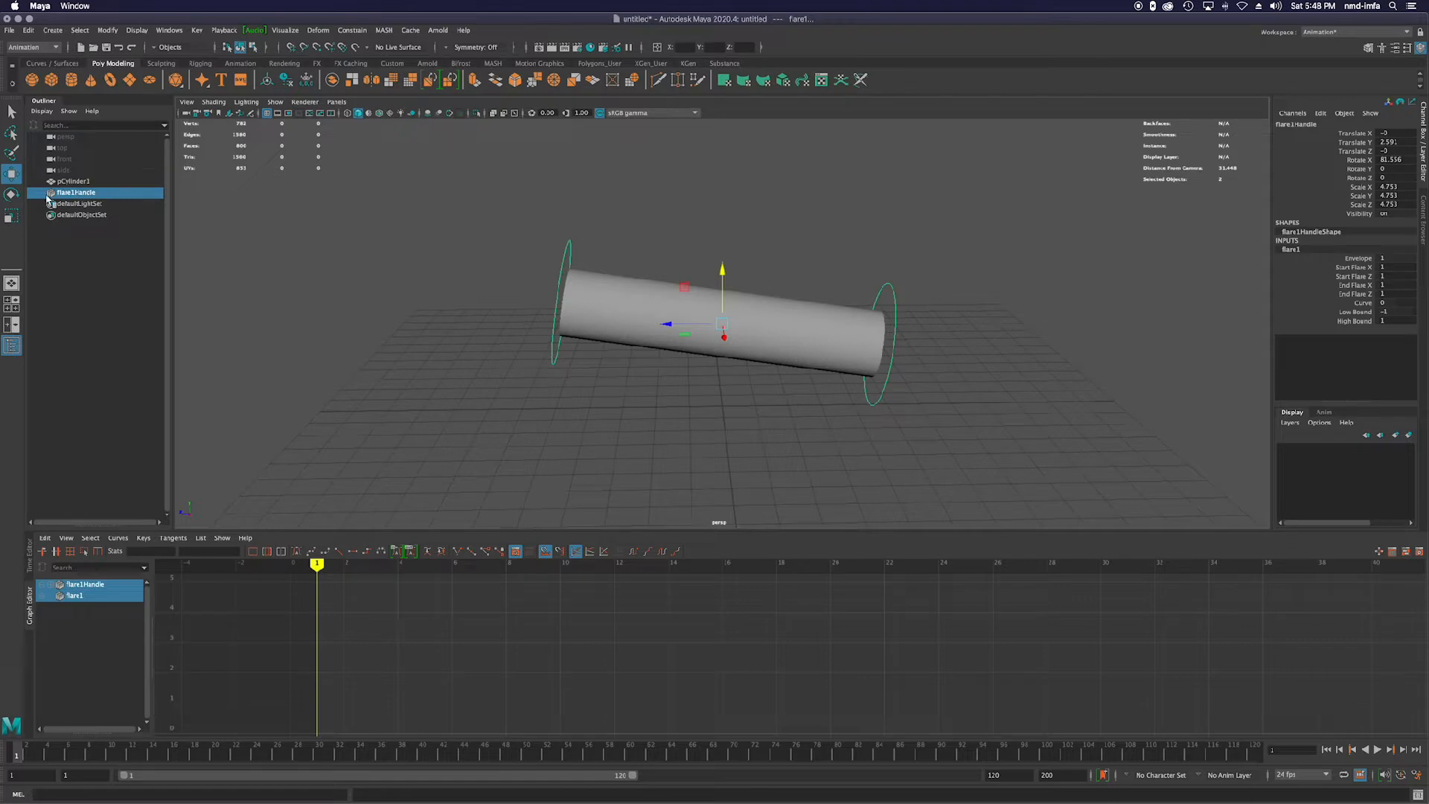
left_click(73, 193)
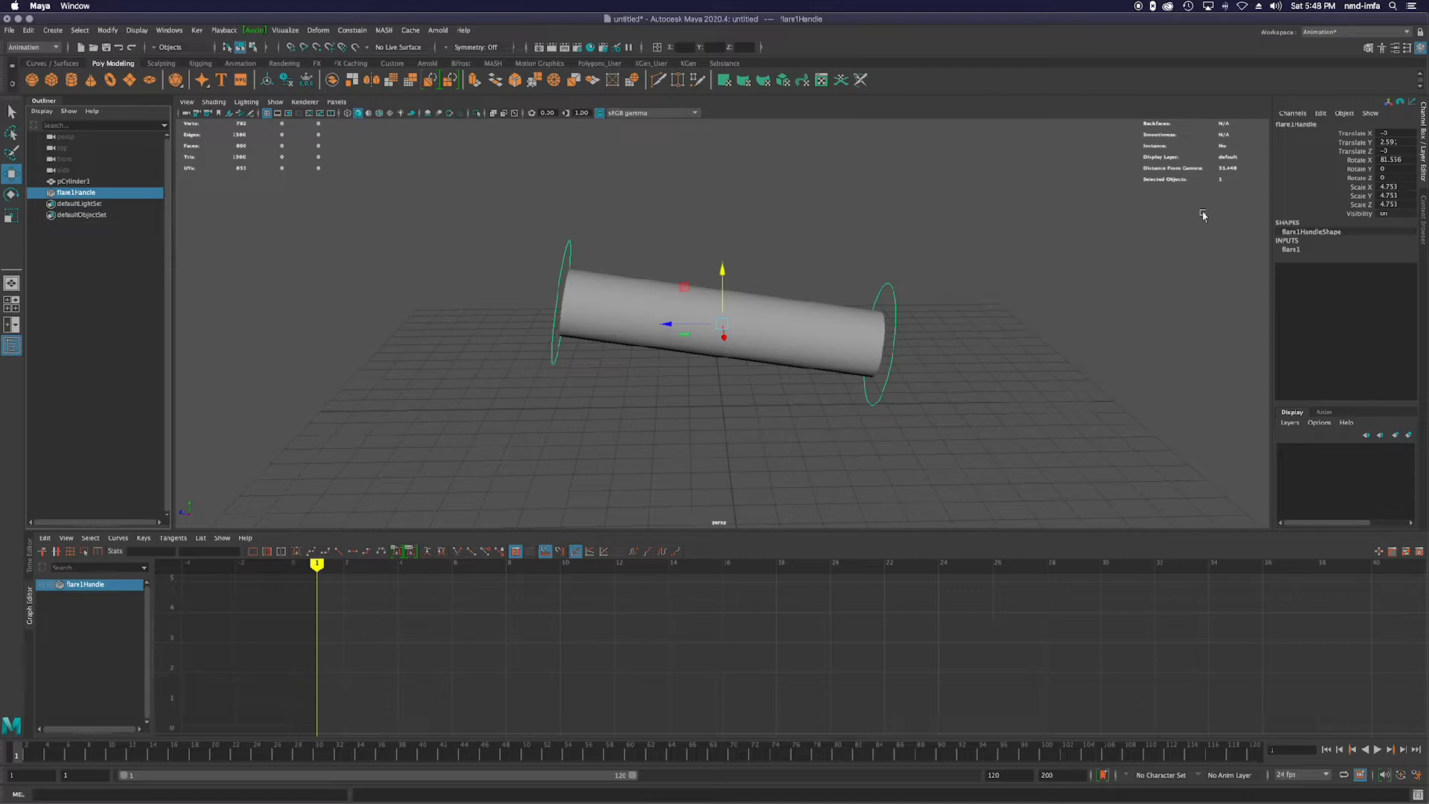
key("t")
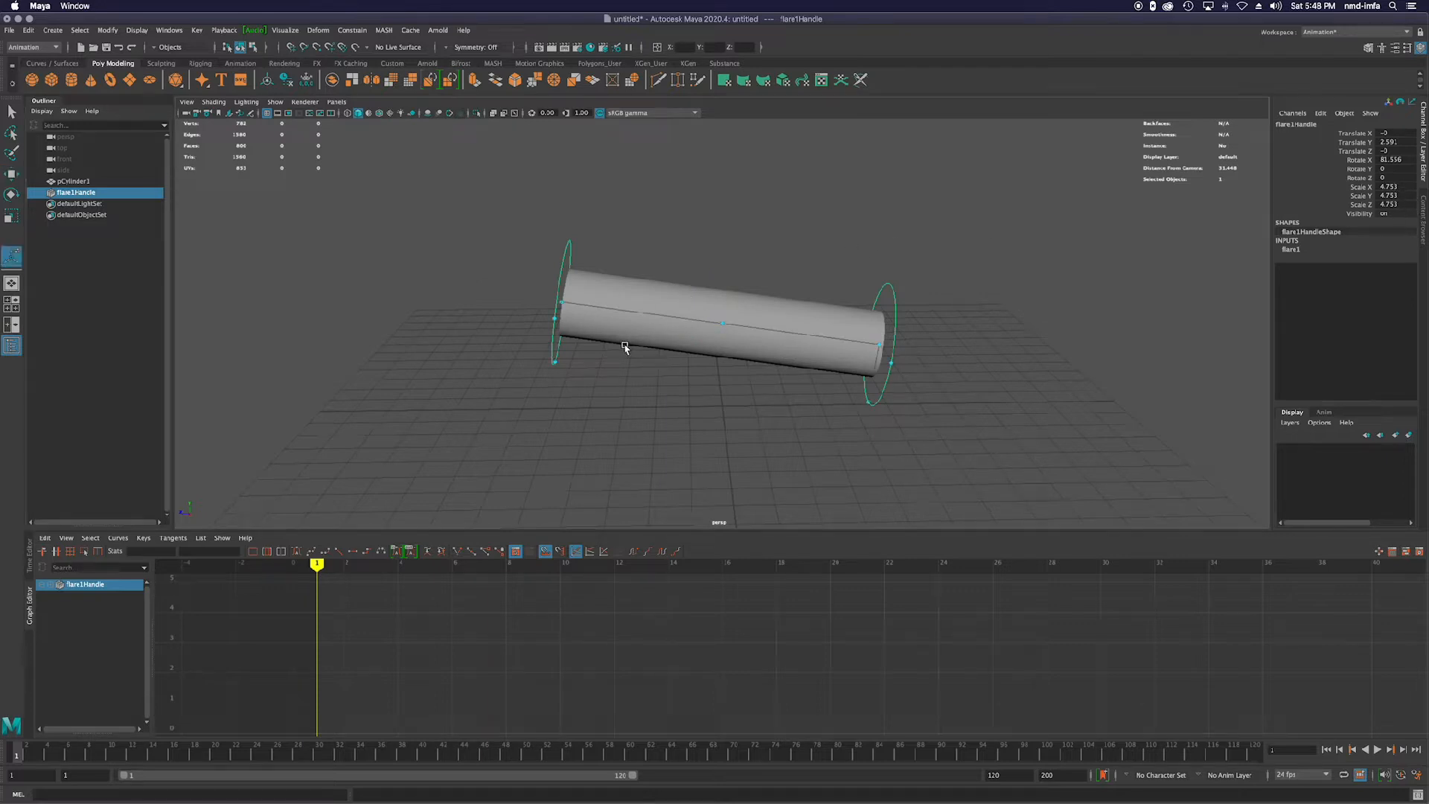
Shape the cylinder with the flare manipulators by narrowing one end strongly and bulging the middle outward.
left_click_drag(633, 341, 675, 341, "alt")
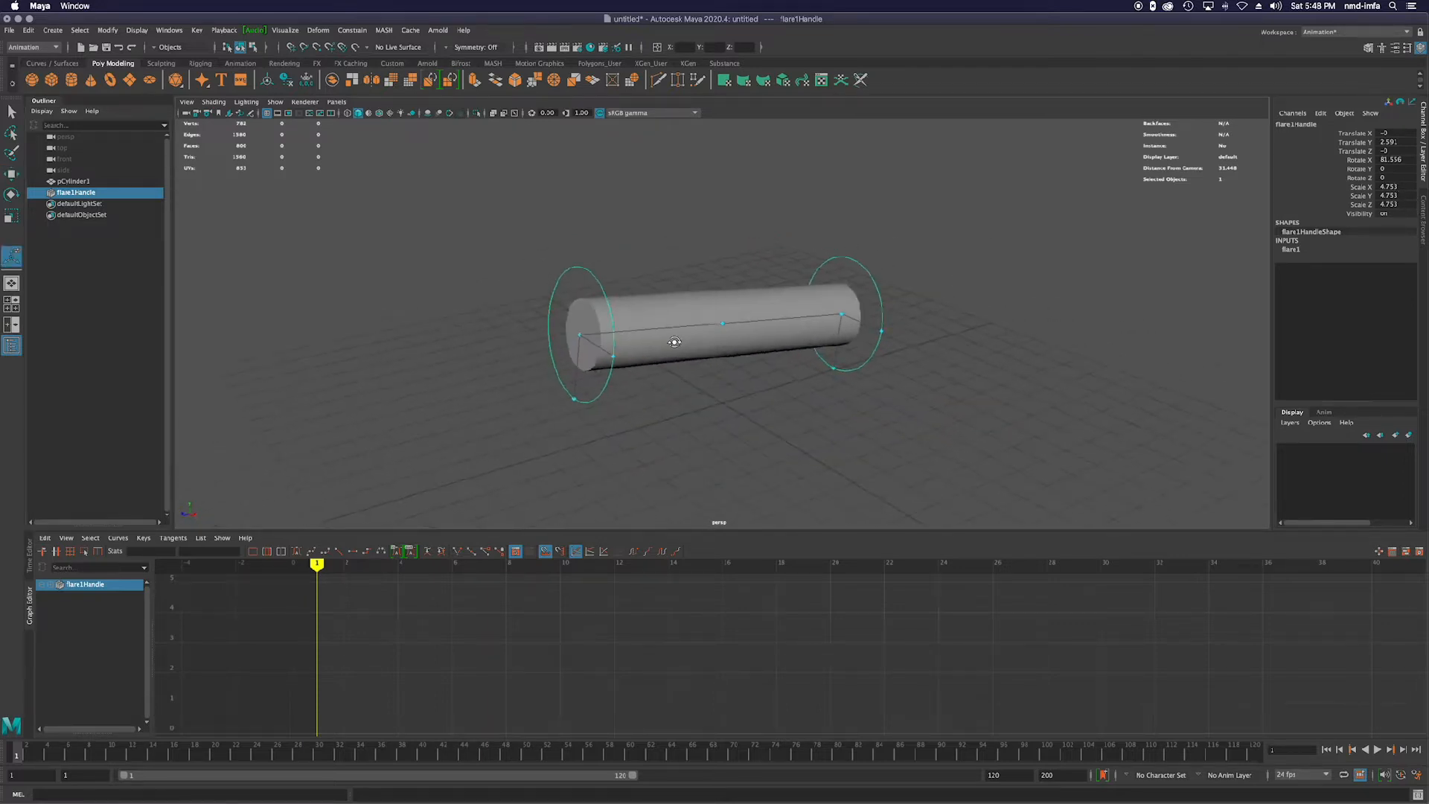
mouse_move(579, 335)
left_mouse_down()
mouse_move(557, 336)
mouse_move(605, 354)
mouse_move(579, 402)
mouse_move(584, 354)
left_mouse_up()
left_click_drag(727, 322, 782, 324)
left_click_drag(836, 373, 785, 367, "alt")
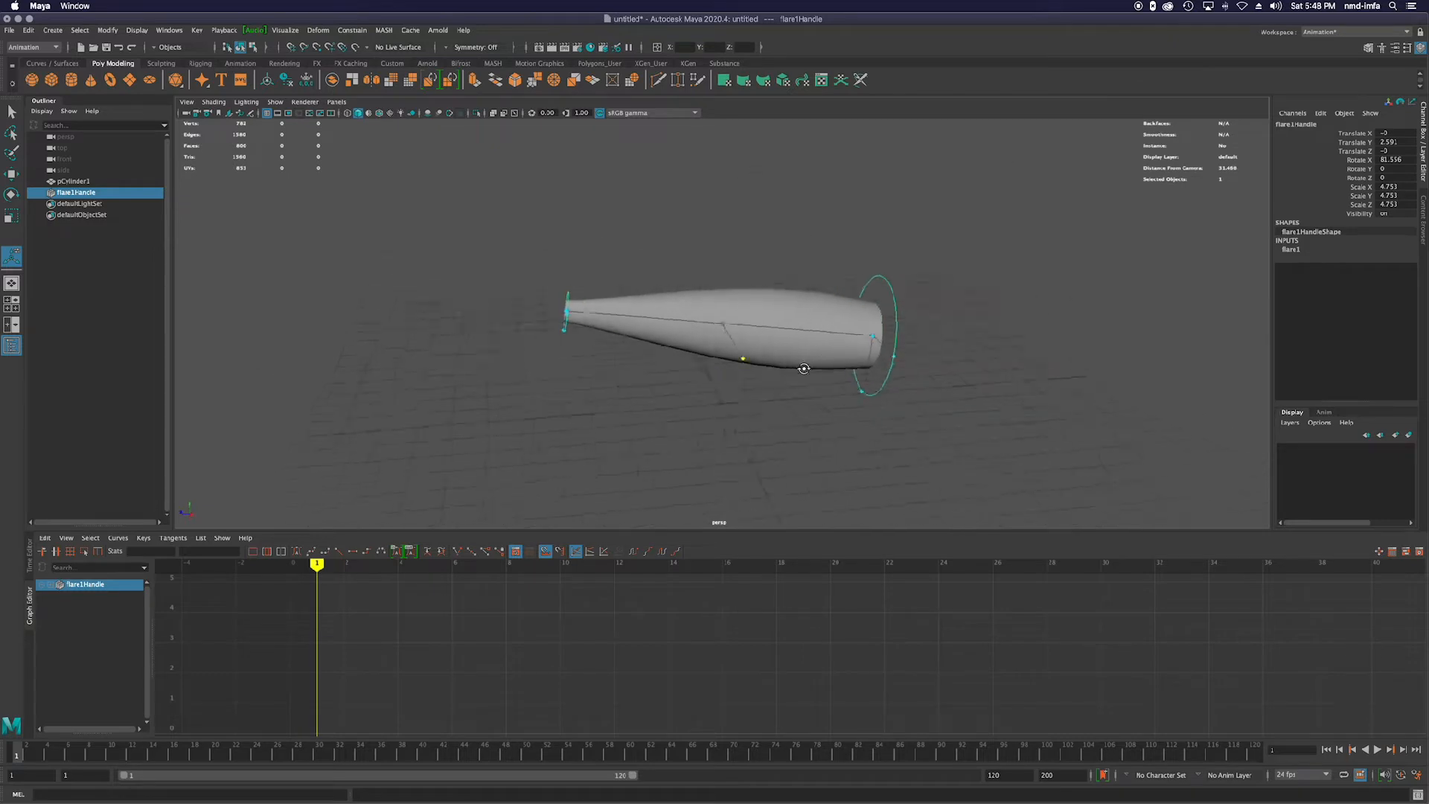
Select the flared cylinder and delete all construction history in the scene to bake in its tapered shape.
left_click(101, 233)
left_click(84, 205)
left_click(82, 194)
left_click(72, 182)
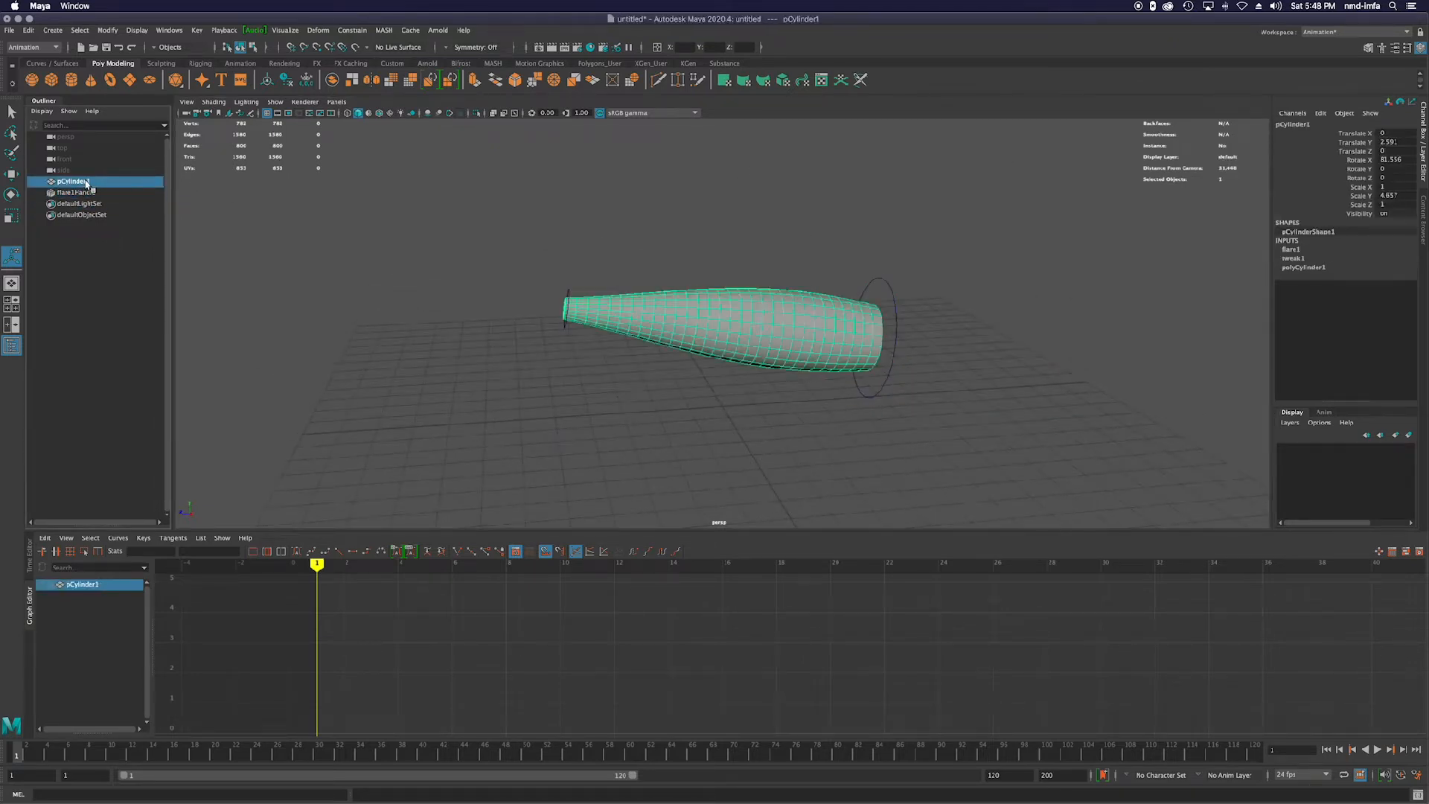
left_click(88, 192)
left_click(75, 182)
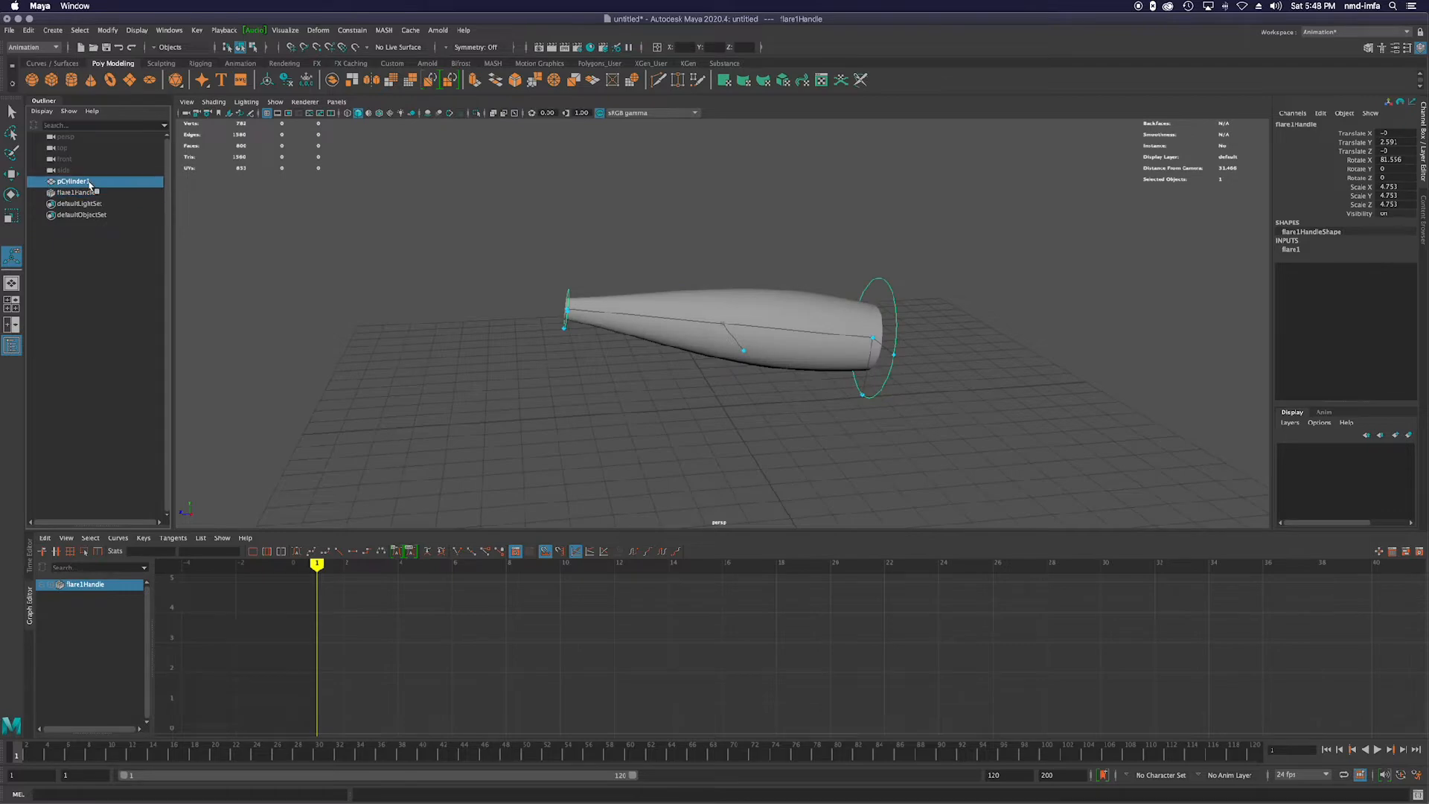
mouse_move(781, 338)
left_mouse_down("alt")
mouse_move(928, 328)
mouse_move(928, 390)
mouse_move(855, 409)
mouse_move(750, 343)
mouse_move(680, 230)
mouse_move(539, 361)
mouse_move(859, 361)
mouse_move(816, 310)
mouse_move(797, 350)
mouse_move(778, 354)
left_mouse_up("alt")
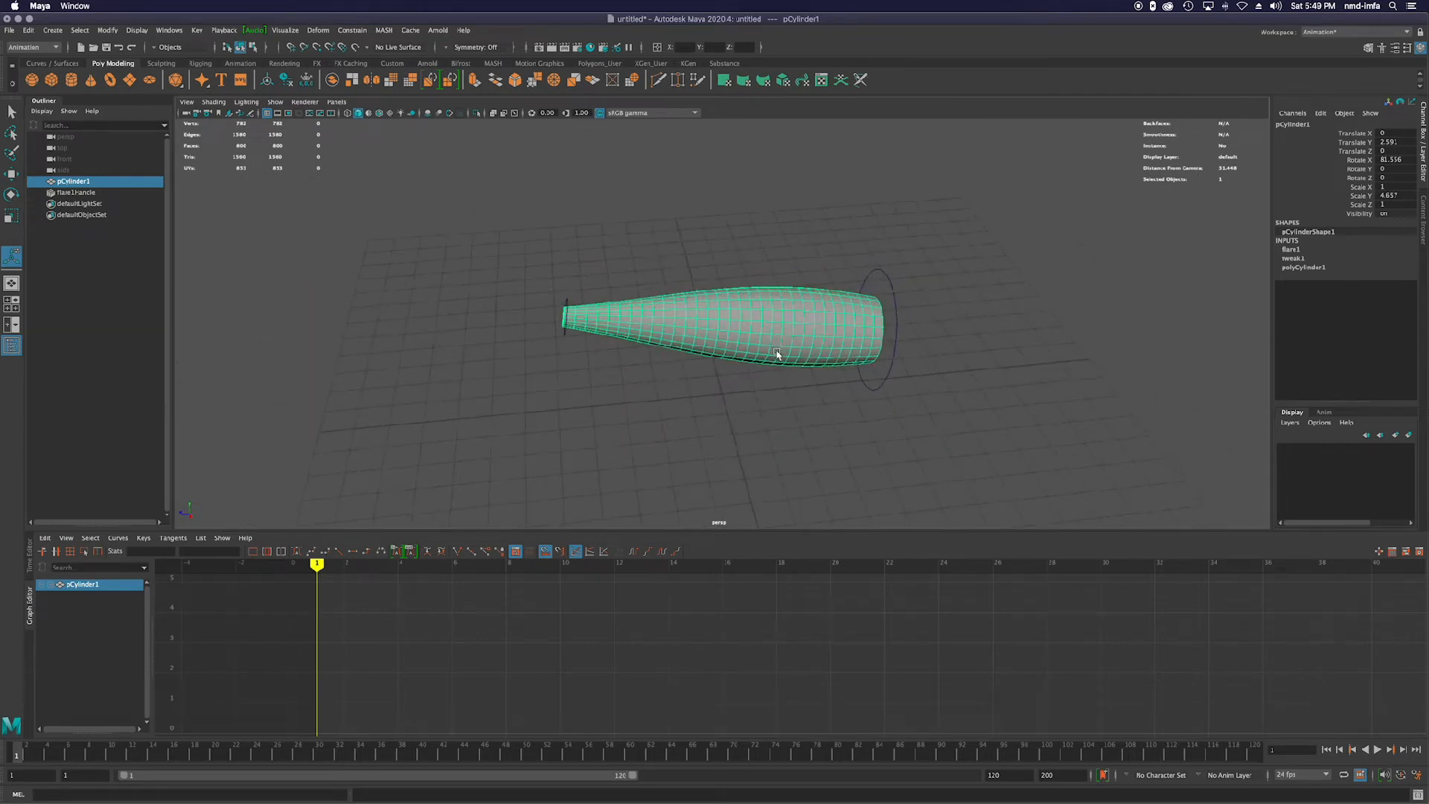
left_click(28, 29)
mouse_move(108, 173)
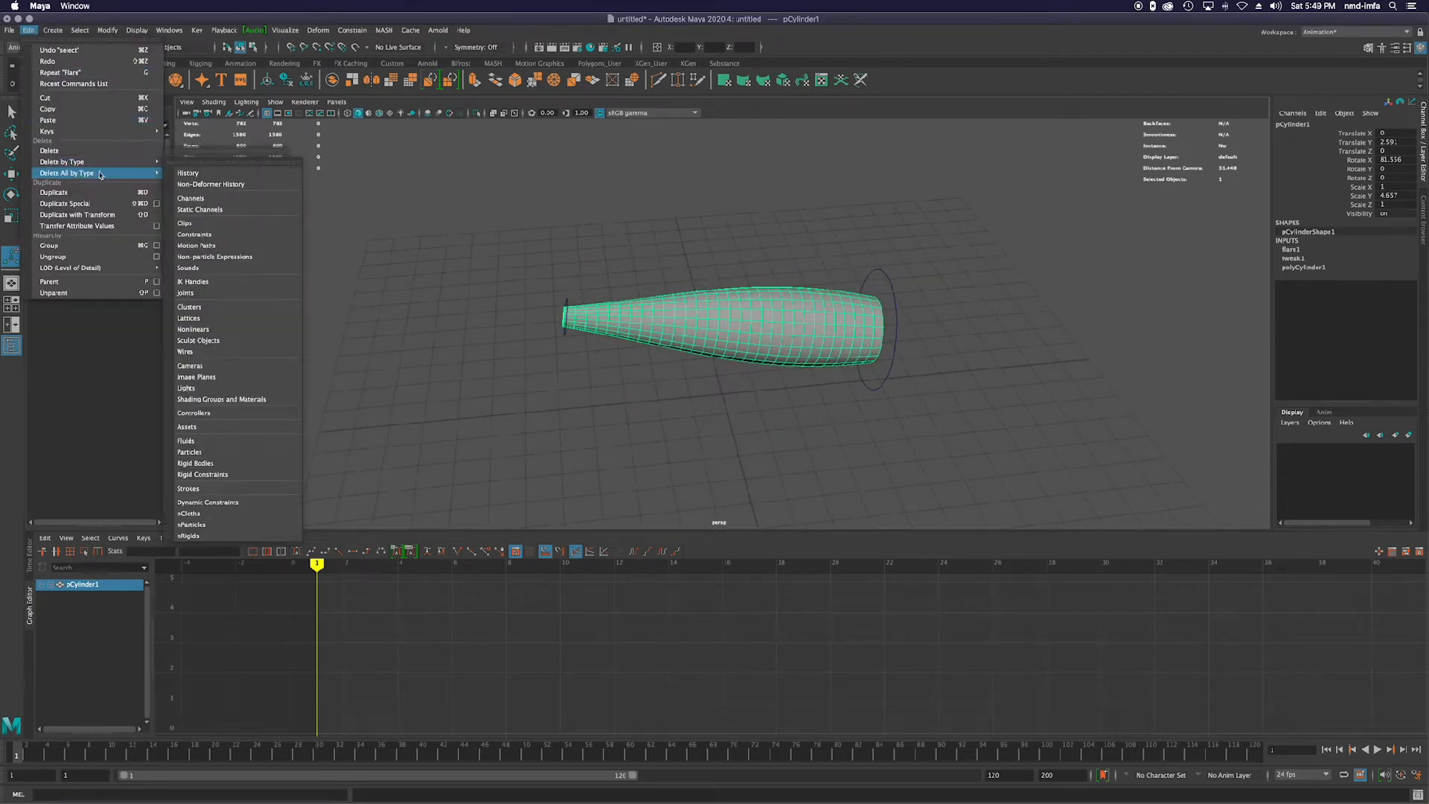
left_click(189, 172)
Scale the tapered cylinder to about 10.2 along its length and slightly thicken it to about 1.2.
left_click_drag(663, 329, 767, 356, "alt")
key("r")
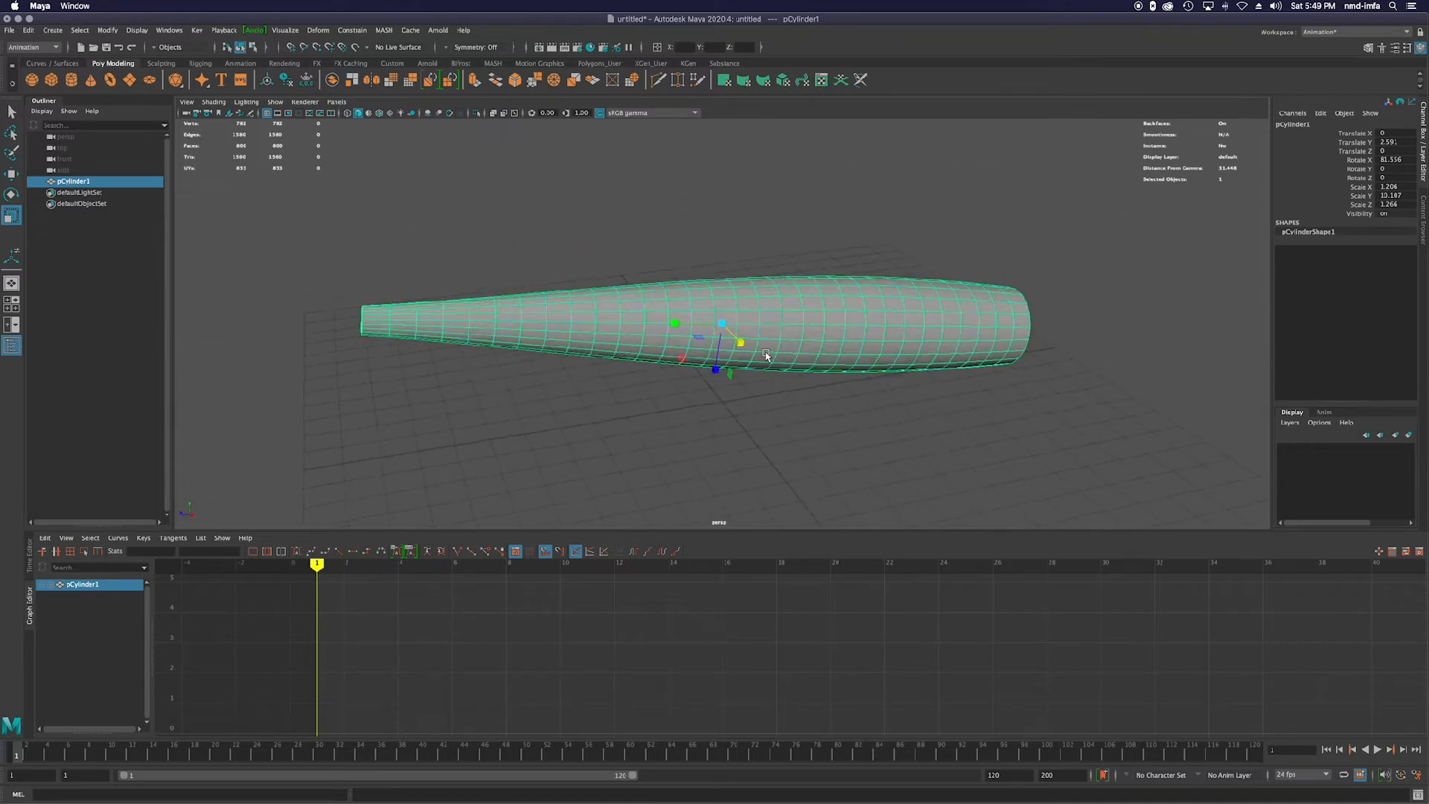
key("q")
Save the scene to the Desktop as a Maya Binary file named deformer-animation-glow-shader.
key("super+shift+s")
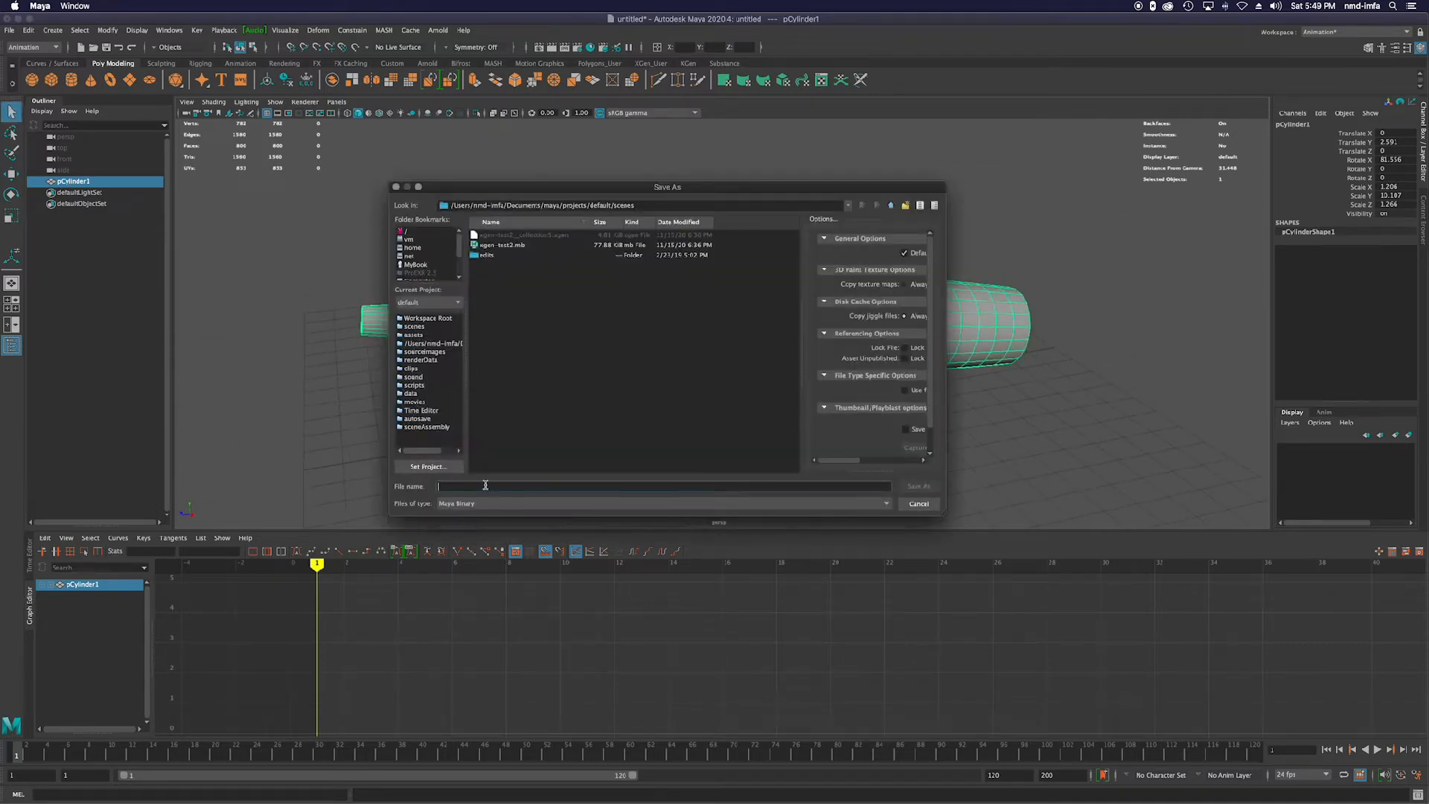
type("deformer-animation-glow-shader")
scroll(413, 248, "down", 2)
left_click(428, 258)
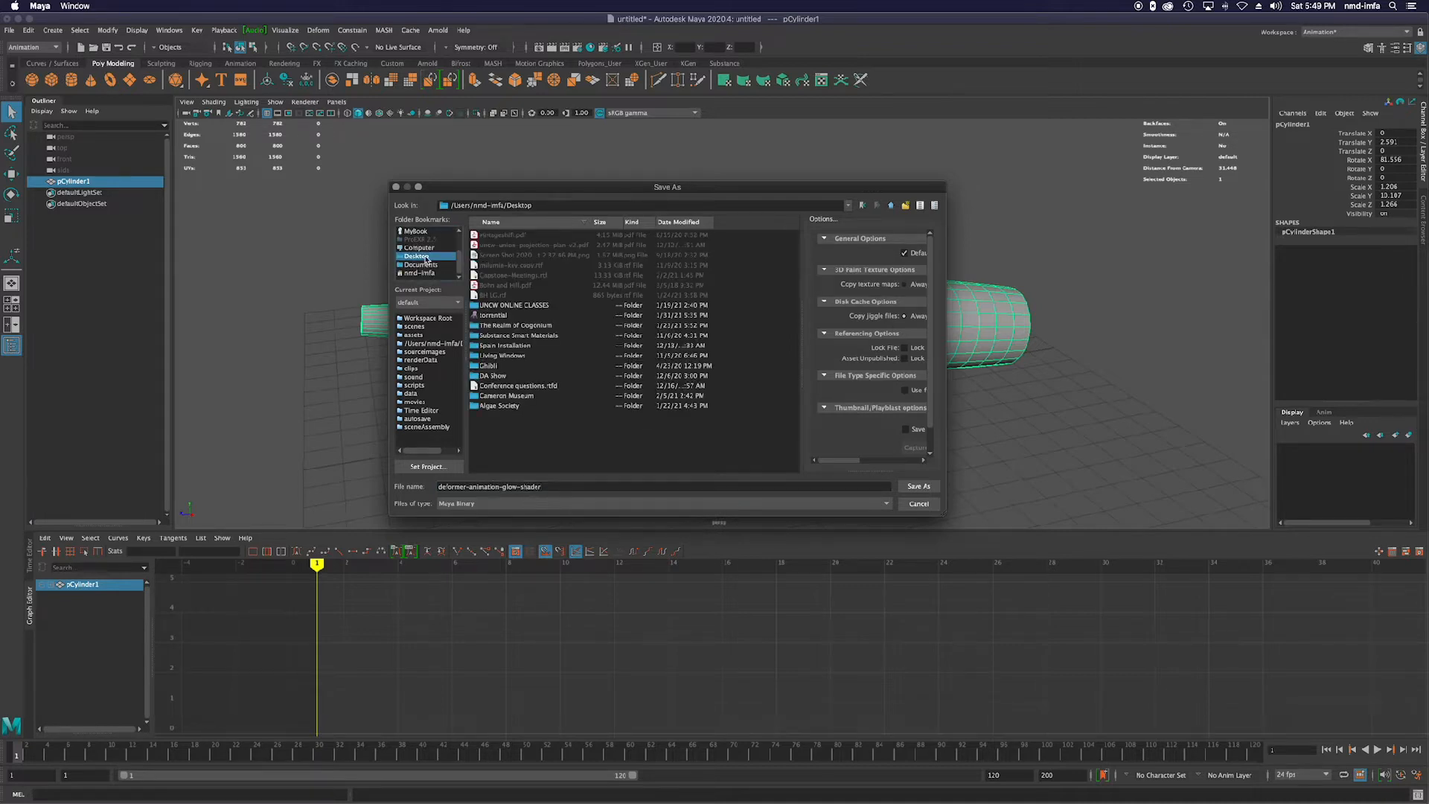
left_click(919, 486)
Add a nonlinear Bend deformer to the tapered cylinder and show its manipulators.
left_click_drag(916, 444, 761, 386, "alt")
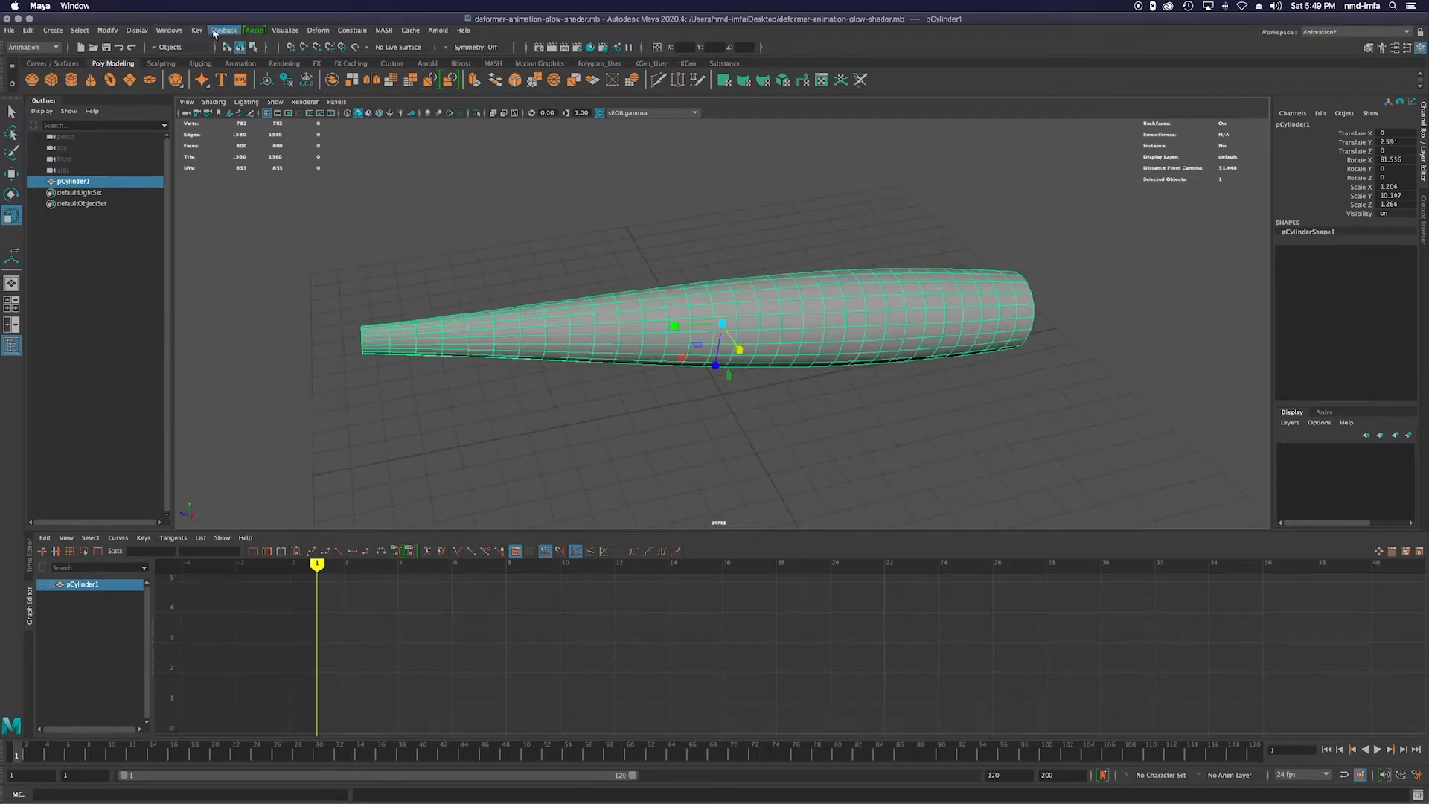
left_click(326, 30)
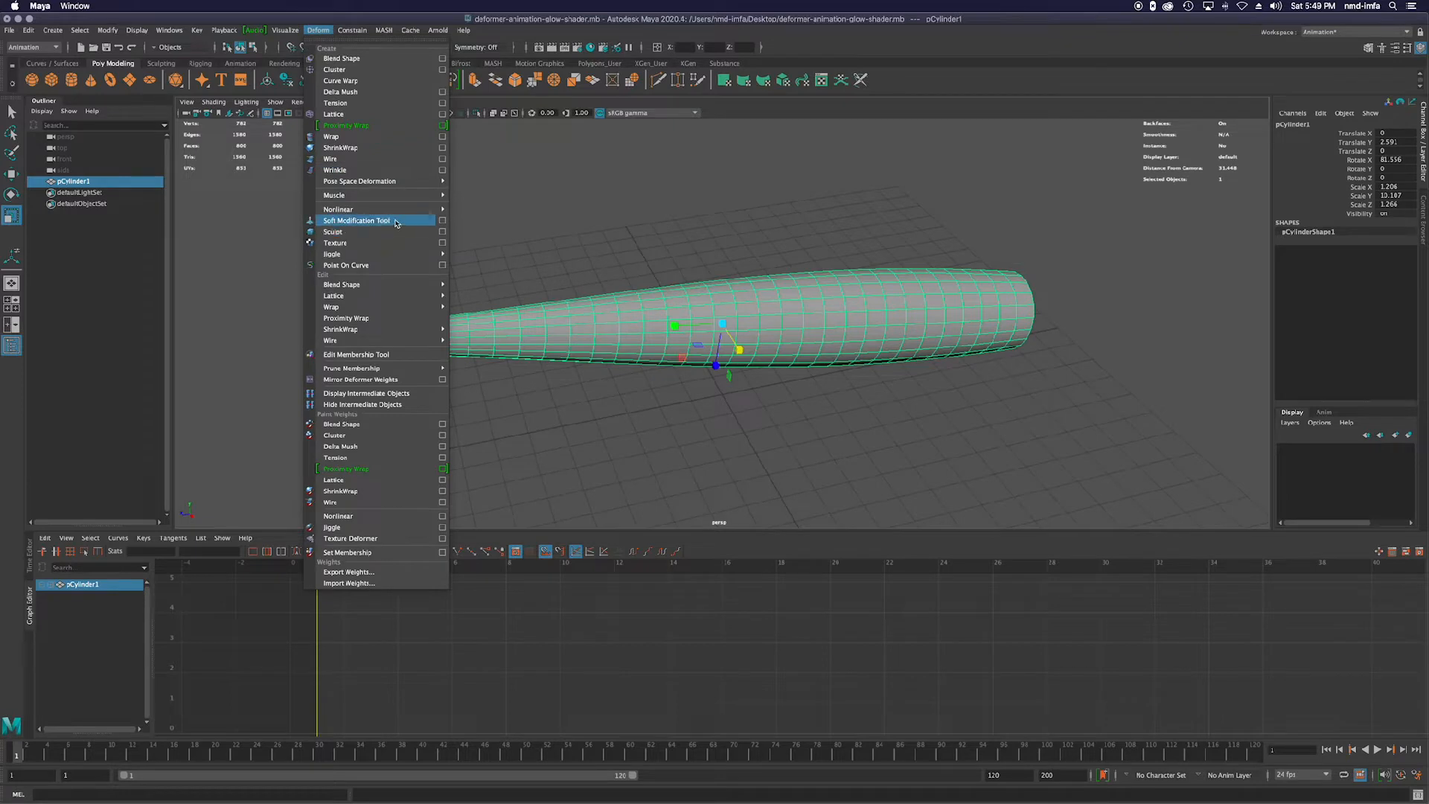
mouse_move(414, 211)
left_click(474, 210)
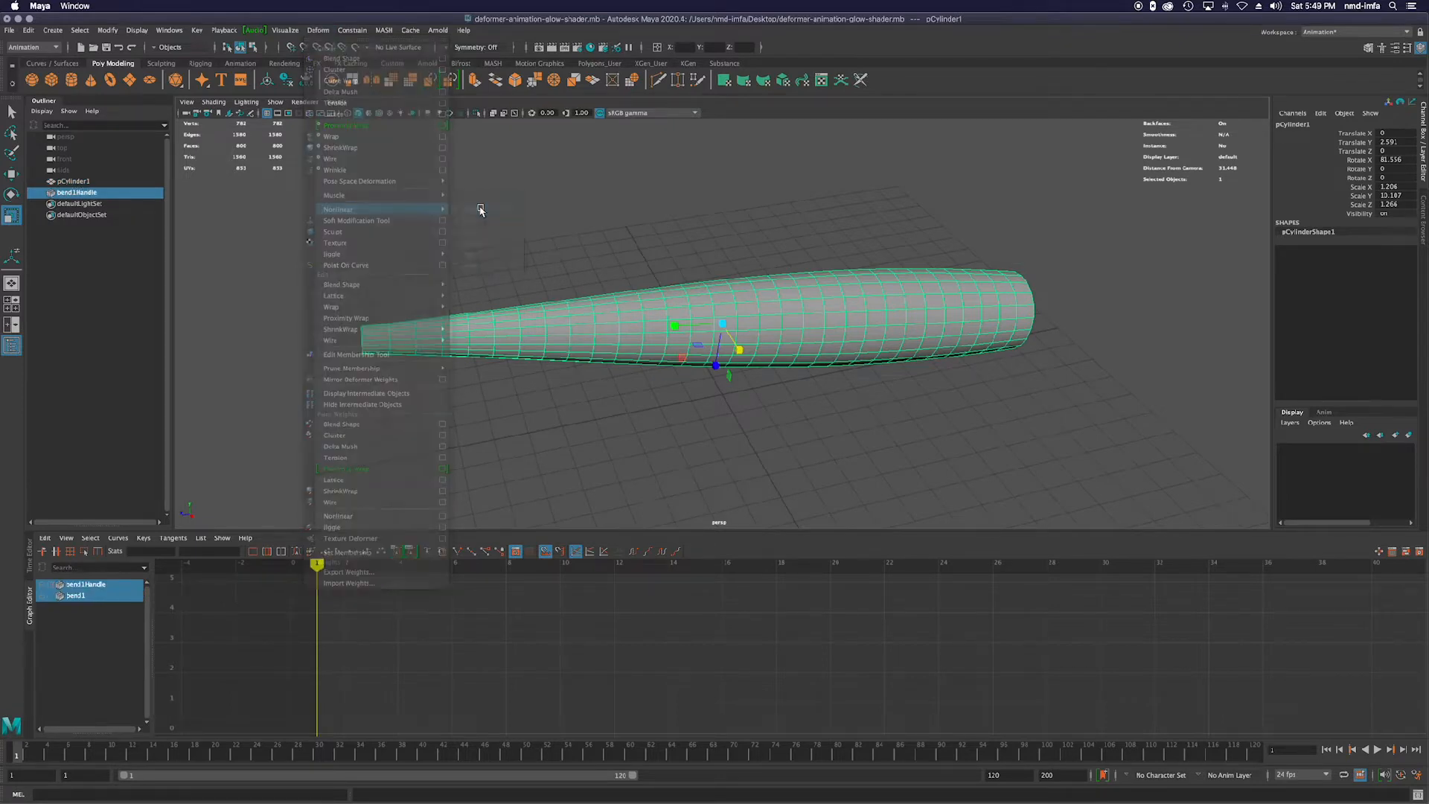
key("t")
Bend only the cylinder's narrow half with a curvature of about 83, low bound 0 and high bound about 0.61.
left_click_drag(603, 309, 666, 294, "alt")
left_click_drag(625, 297, 691, 315, "alt")
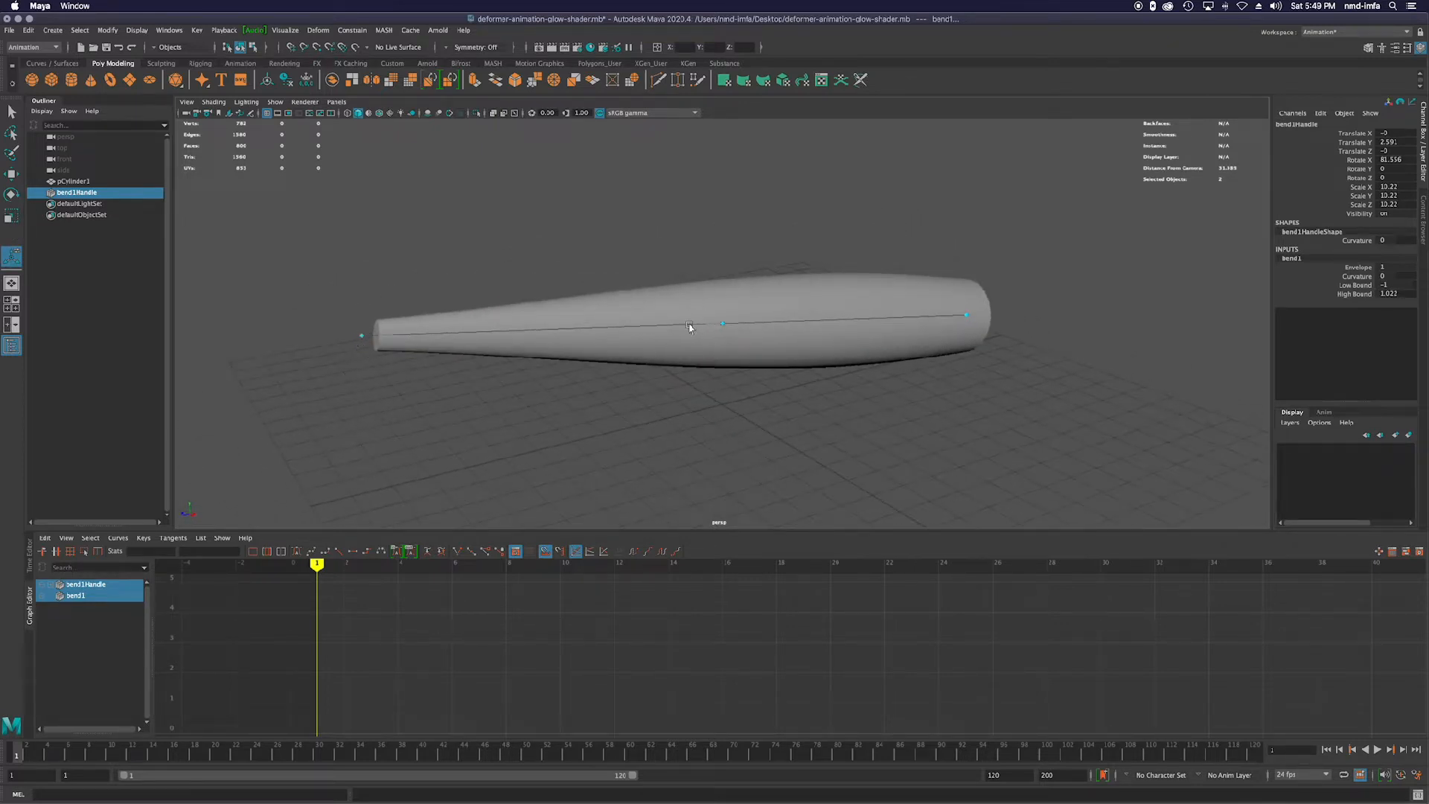
left_click_drag(726, 323, 774, 363)
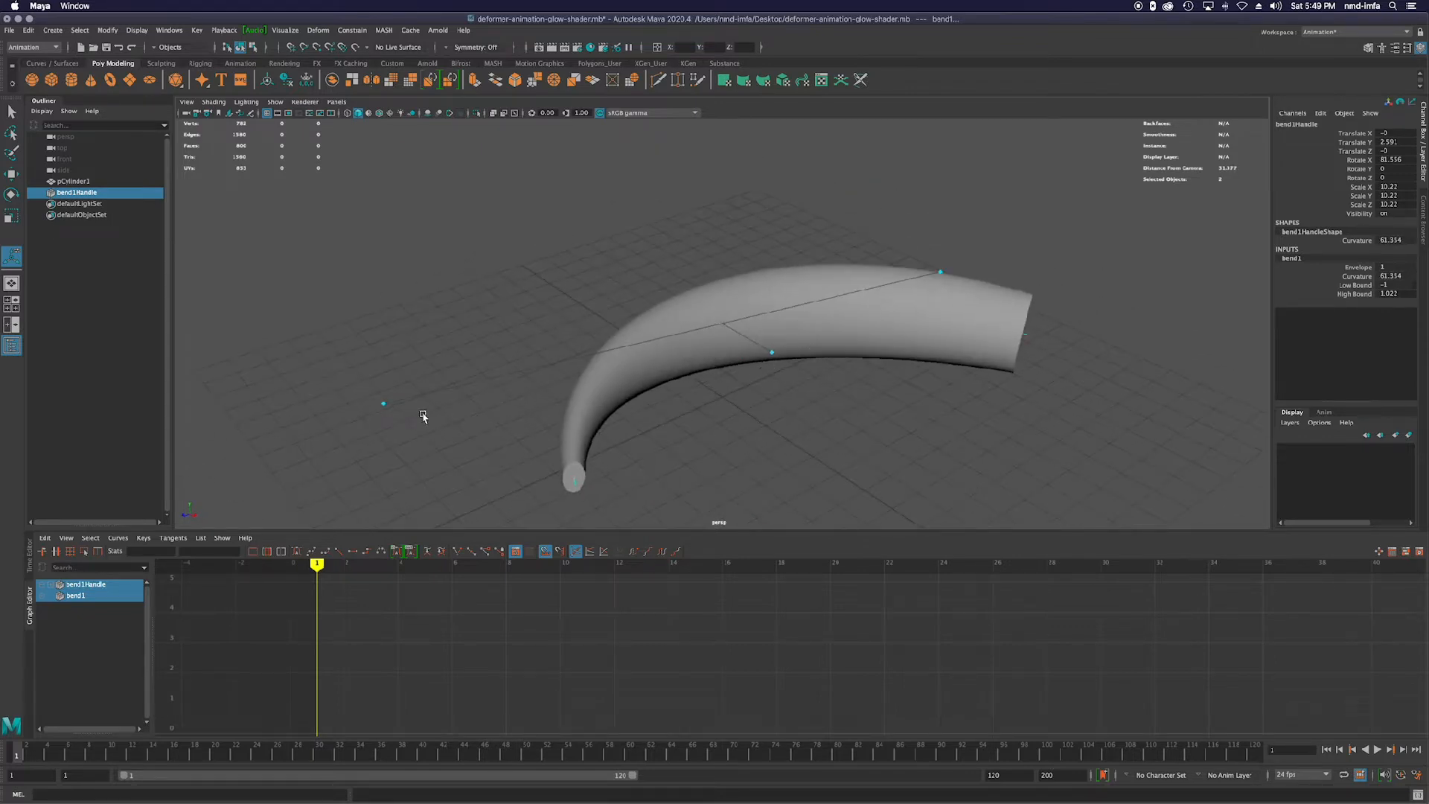
left_click_drag(384, 405, 729, 355)
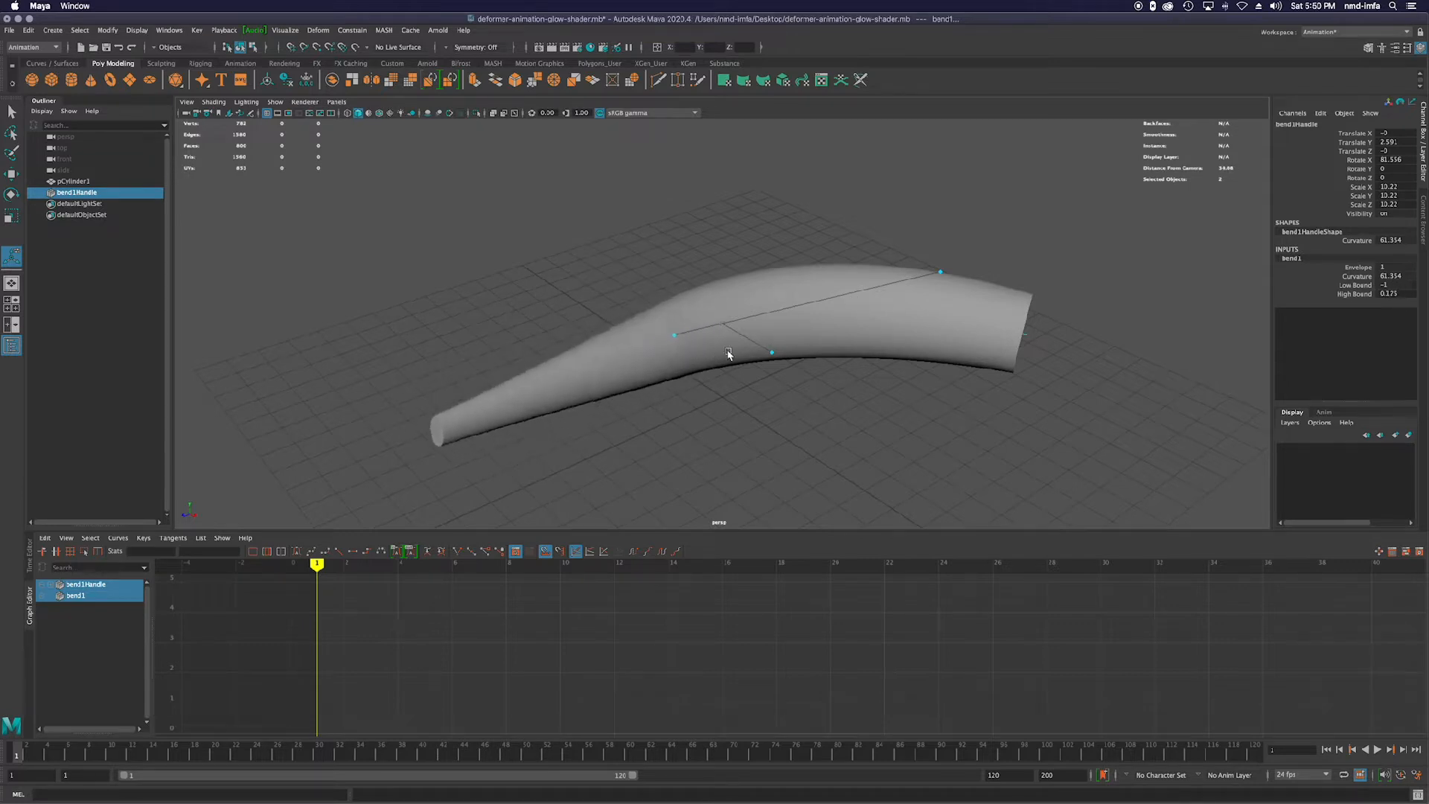
left_click_drag(945, 272, 592, 426)
mouse_move(719, 365)
left_mouse_down()
mouse_move(743, 408)
mouse_move(727, 335)
mouse_move(738, 374)
left_mouse_up()
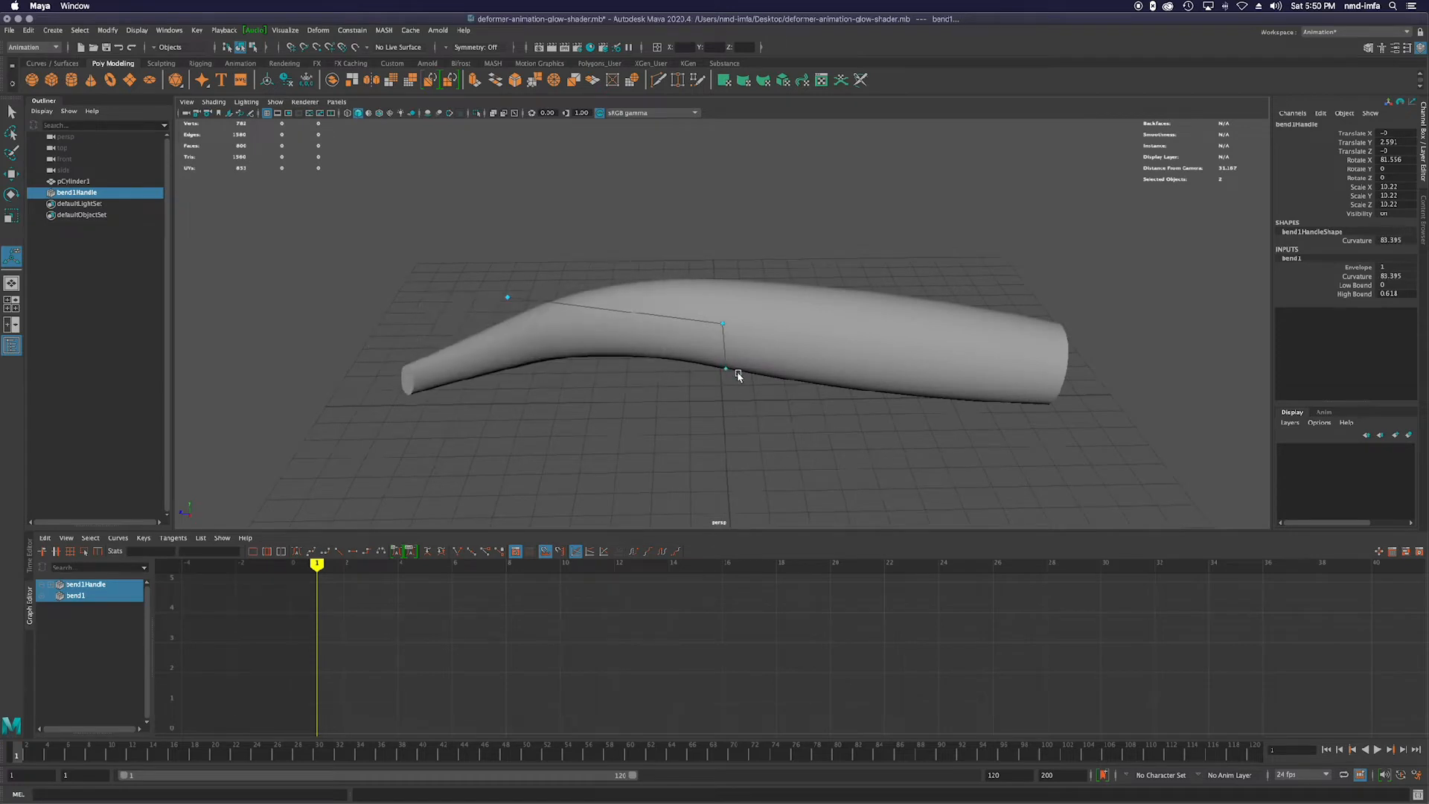
Try rotating the bent cylinder independently of its bend handle and undo the rotations.
left_click(766, 342)
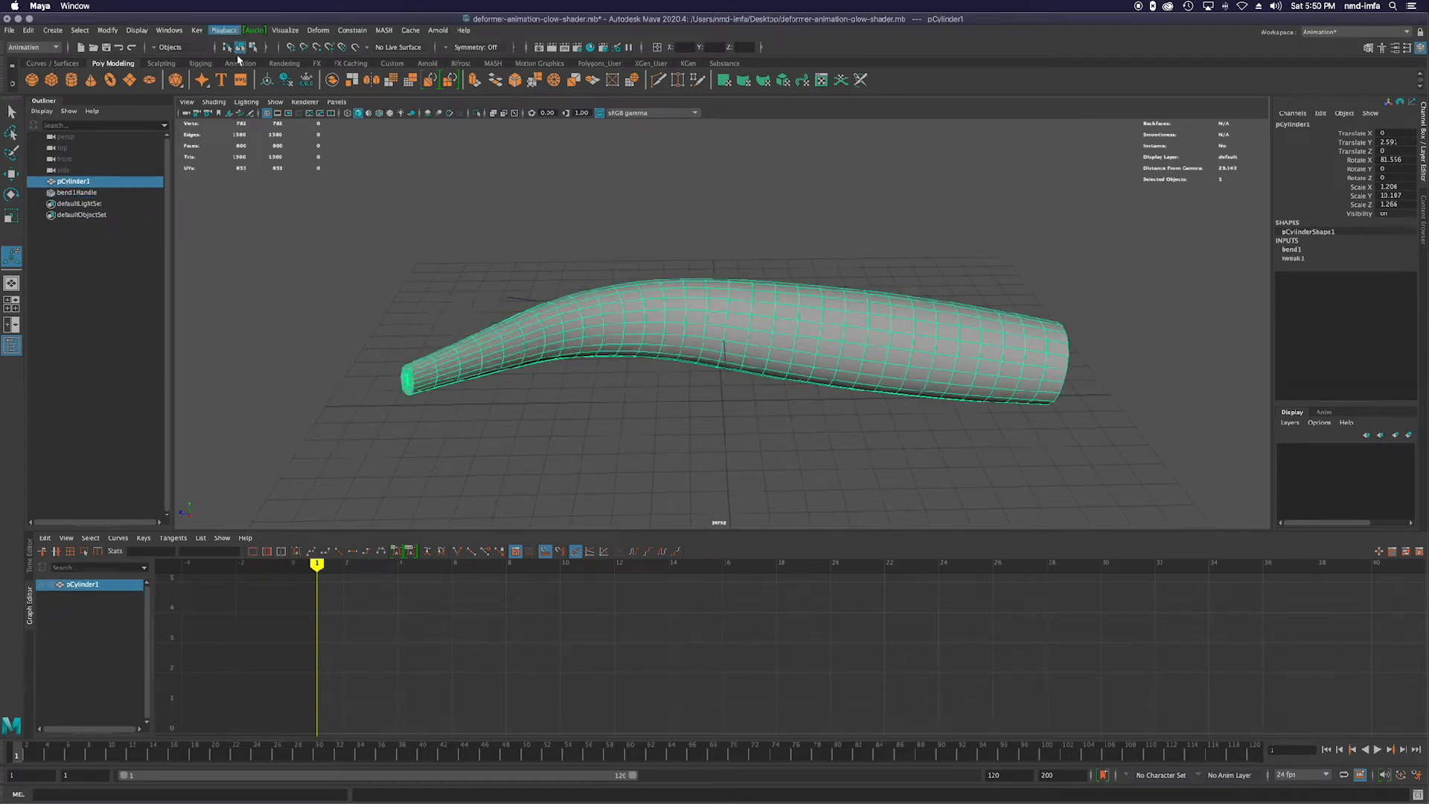
key("e")
left_click_drag(721, 295, 821, 397)
key("z")
key("z")
key("z")
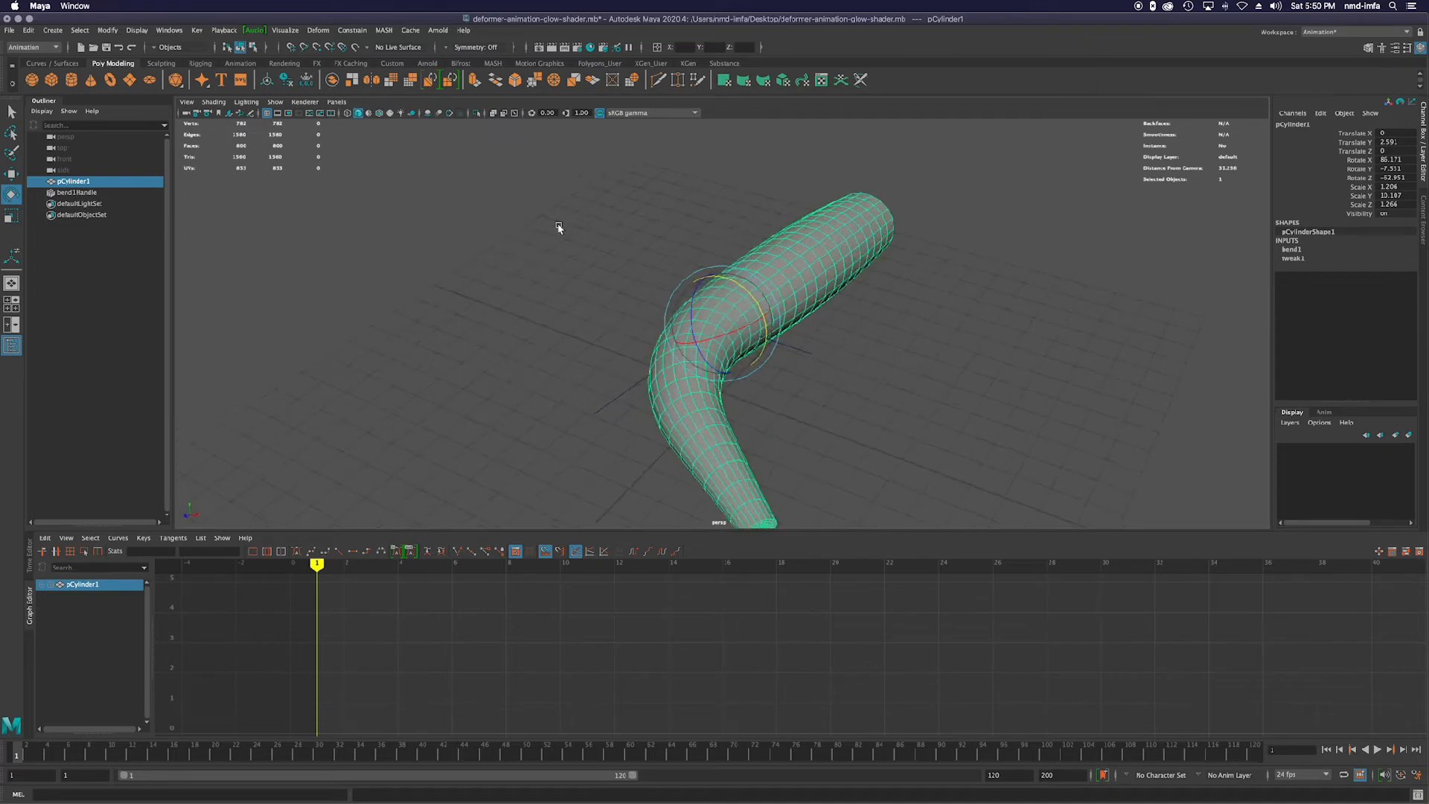
Rotate bend1Handle to change the direction in which the narrow end bends, and reselect the cylinder.
left_click(82, 192)
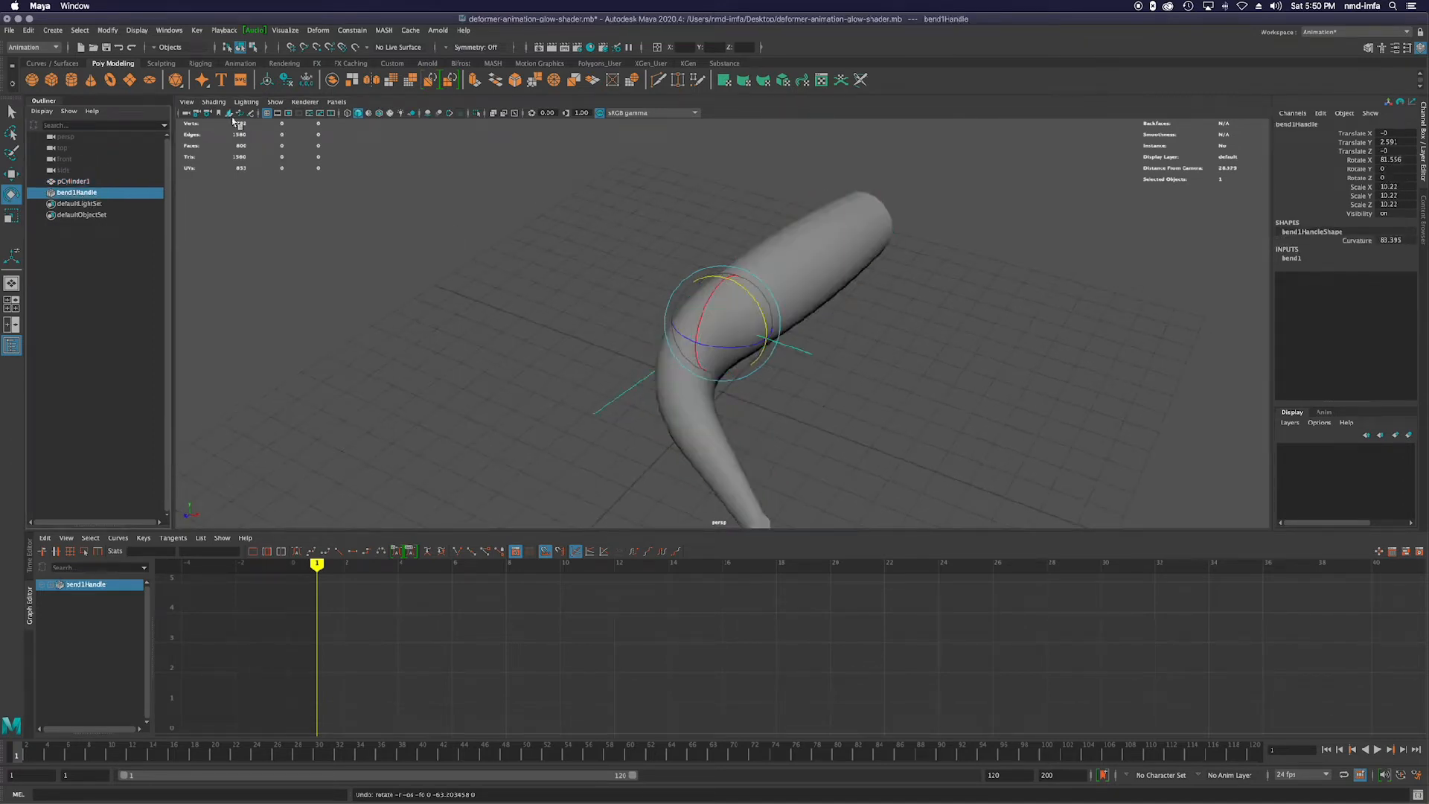
key("r")
key("e")
left_click_drag(747, 300, 737, 375)
left_click_drag(740, 308, 724, 367)
left_click(72, 181)
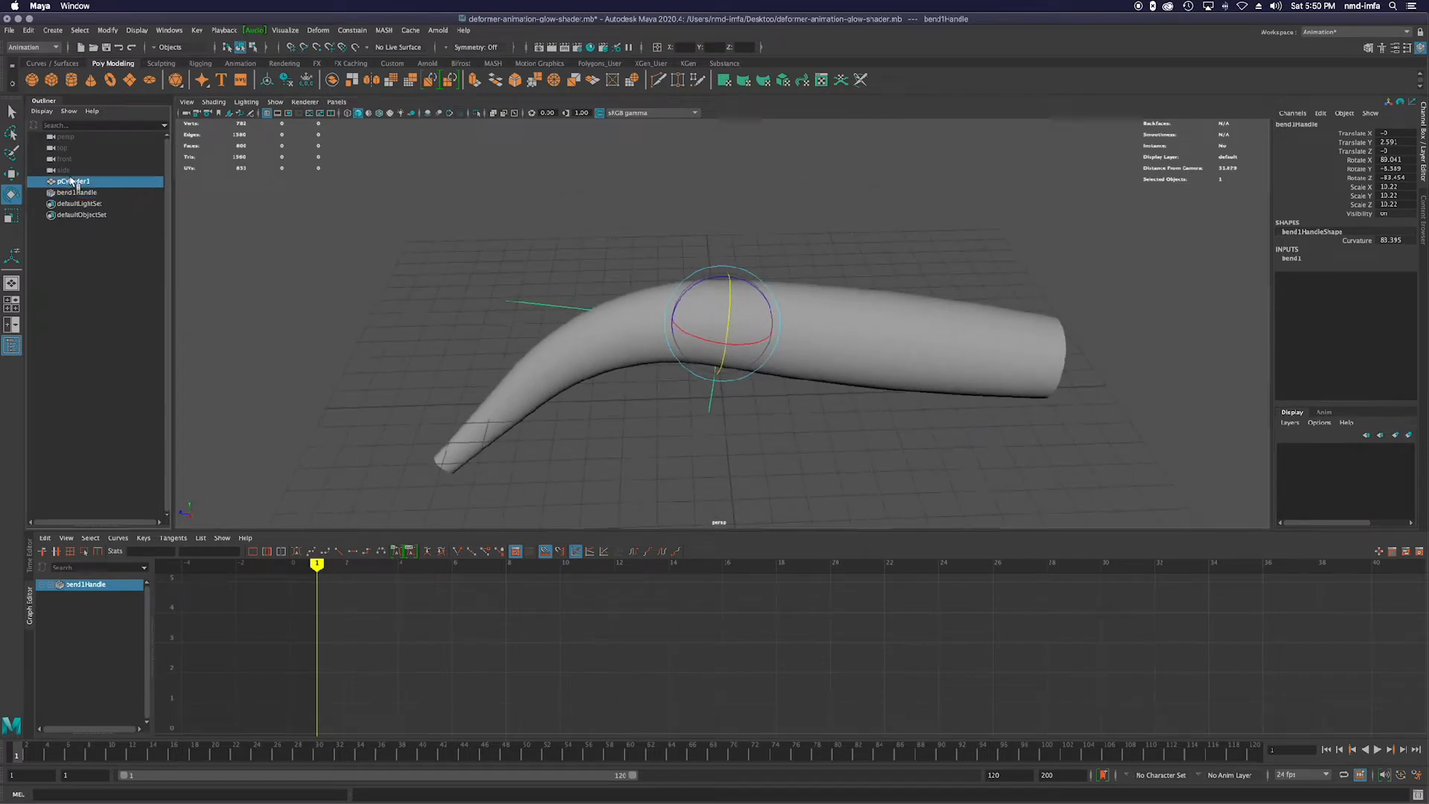
Raise the tapered cylinder independently of its bend handle to a Translate Y of about 3.48.
key("w")
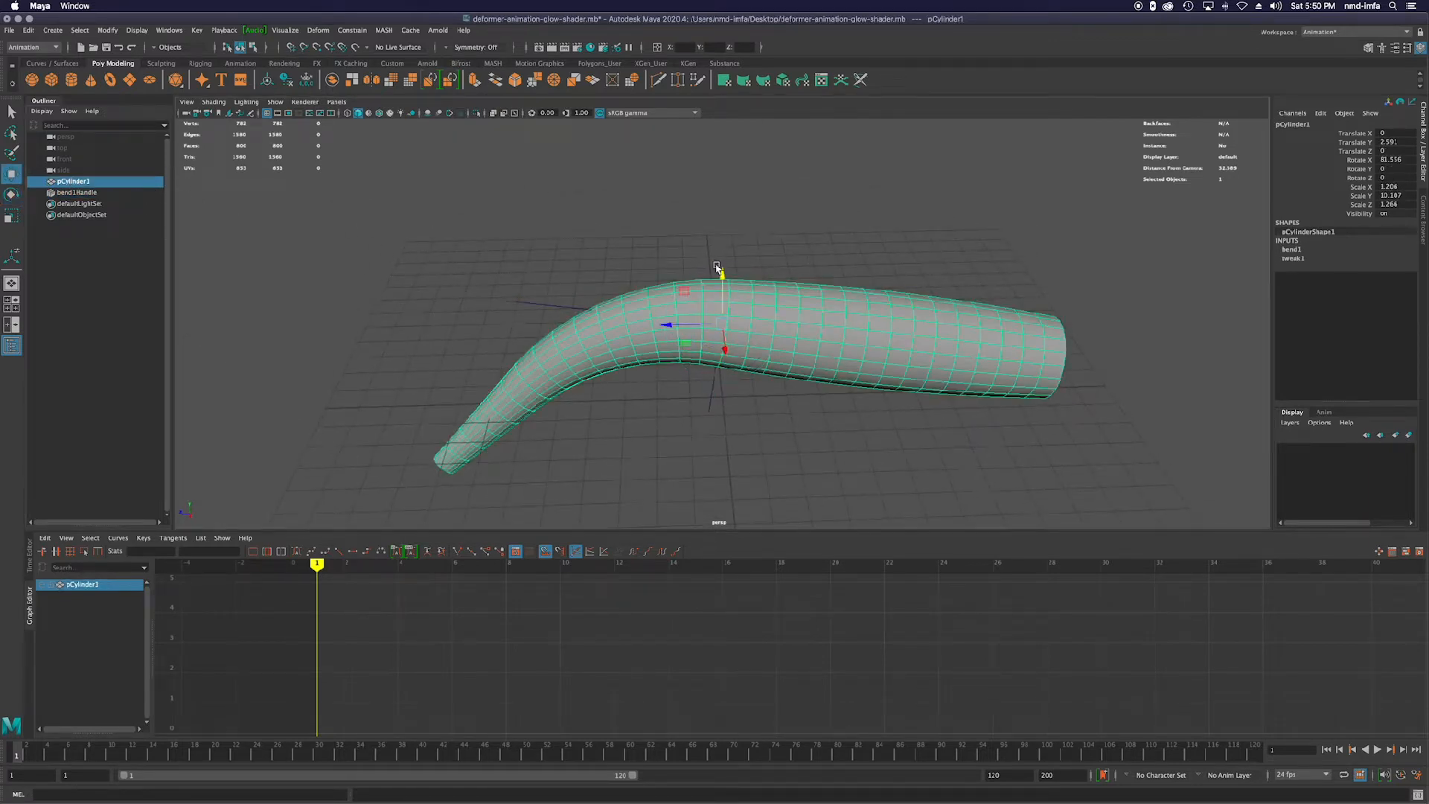
mouse_move(723, 274)
left_mouse_down()
mouse_move(727, 196)
mouse_move(727, 250)
mouse_move(779, 276)
mouse_move(745, 281)
left_mouse_up()
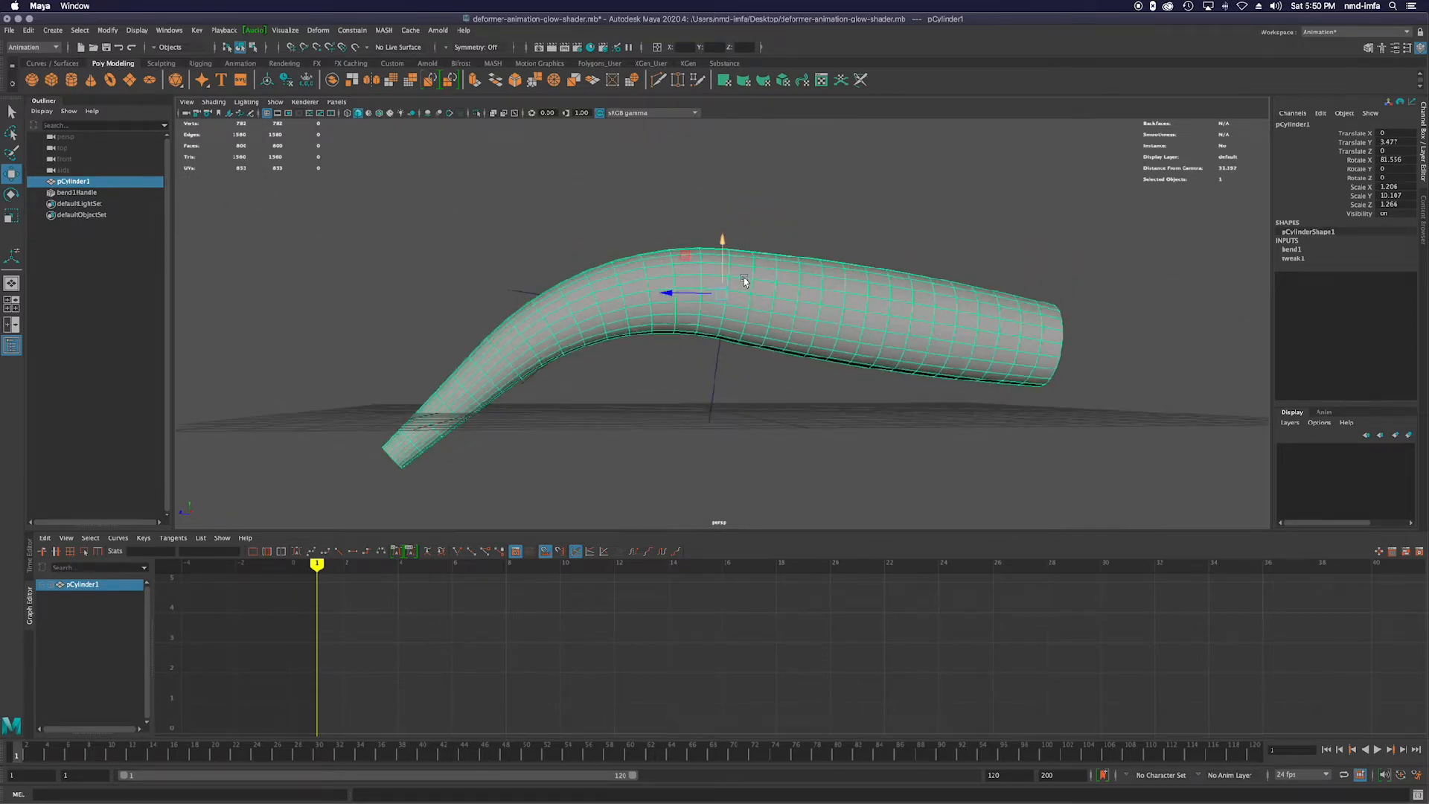
Show bend1Handle's manipulators and pull the high bound back into the handle's center to straighten the cylinder.
left_click(89, 192)
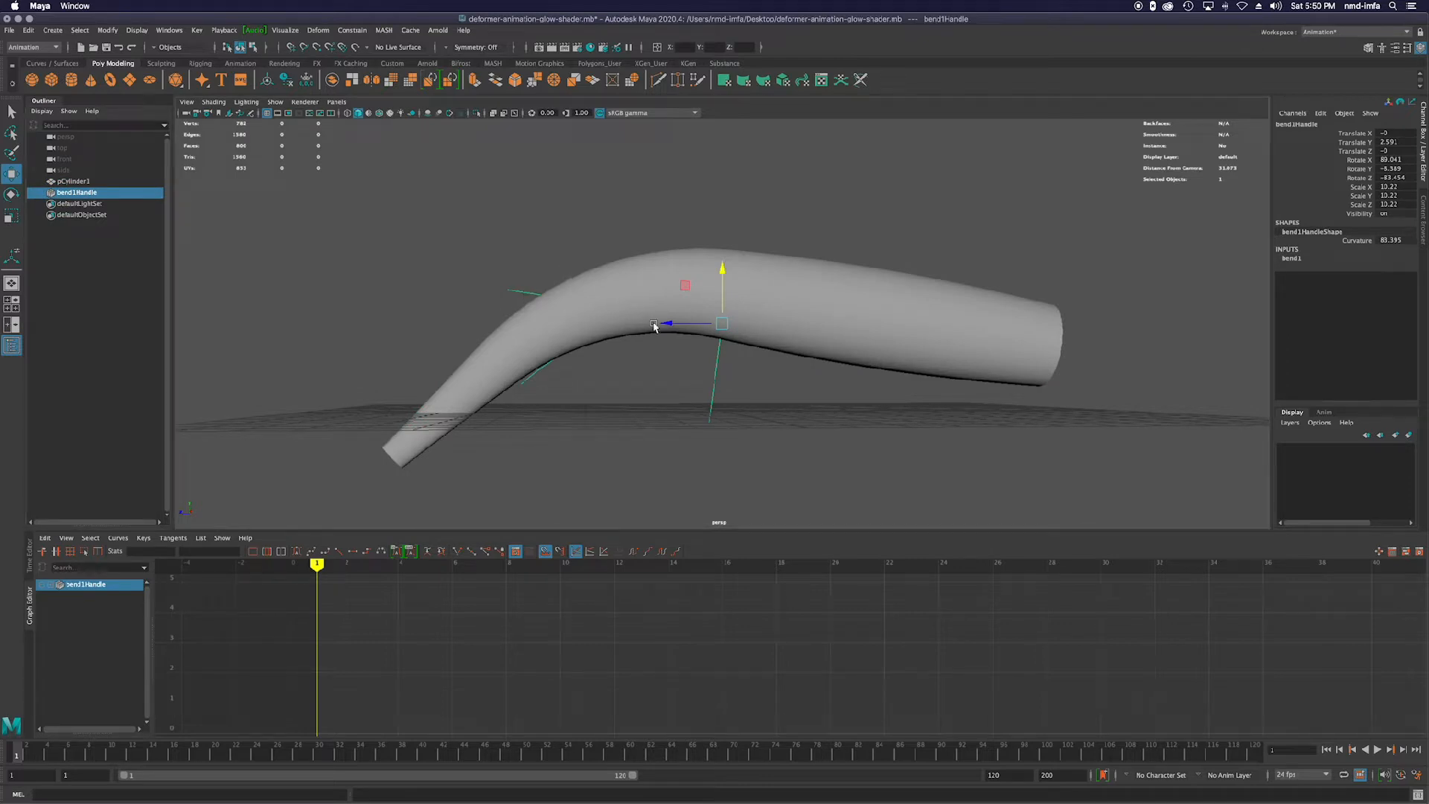
key("t")
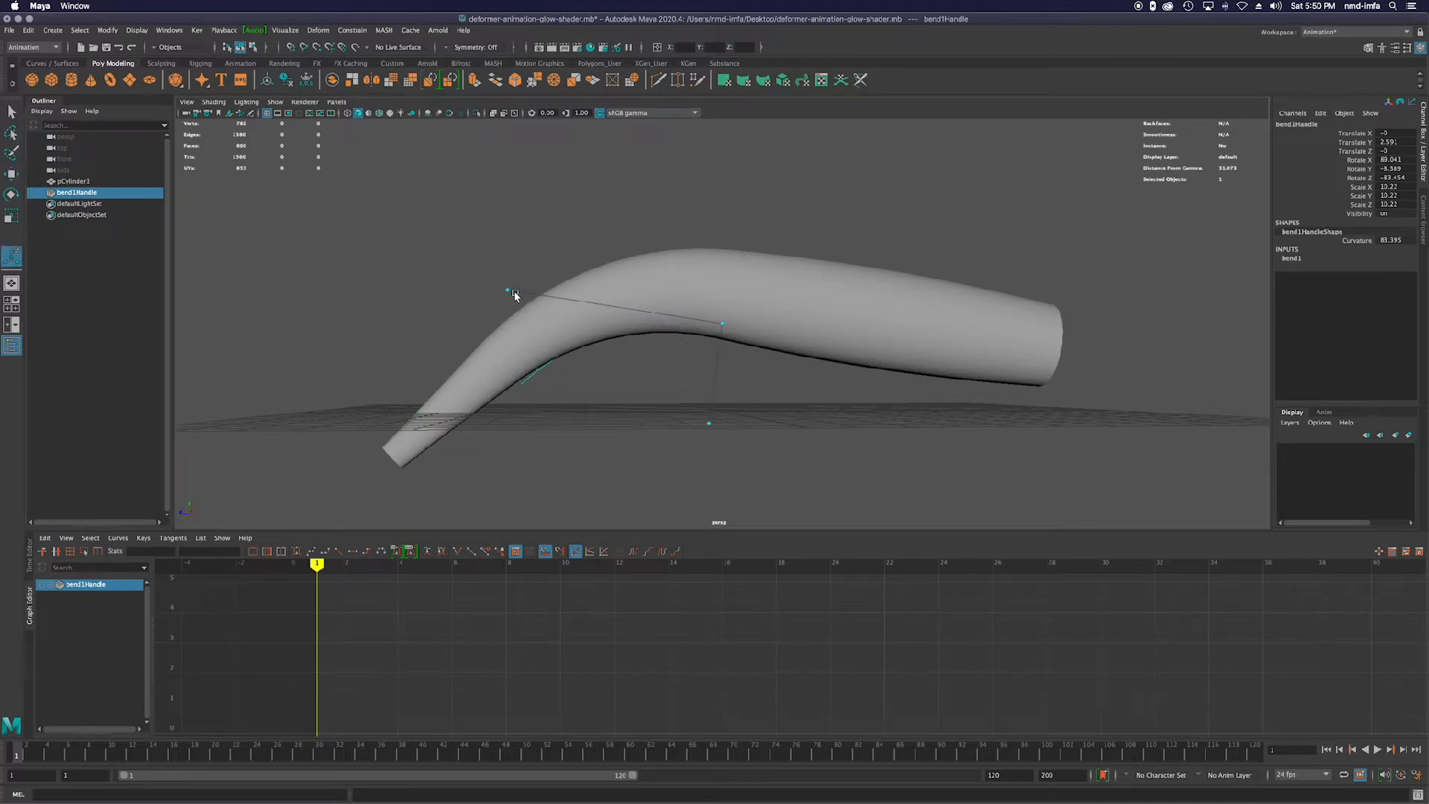
left_click_drag(510, 292, 728, 362)
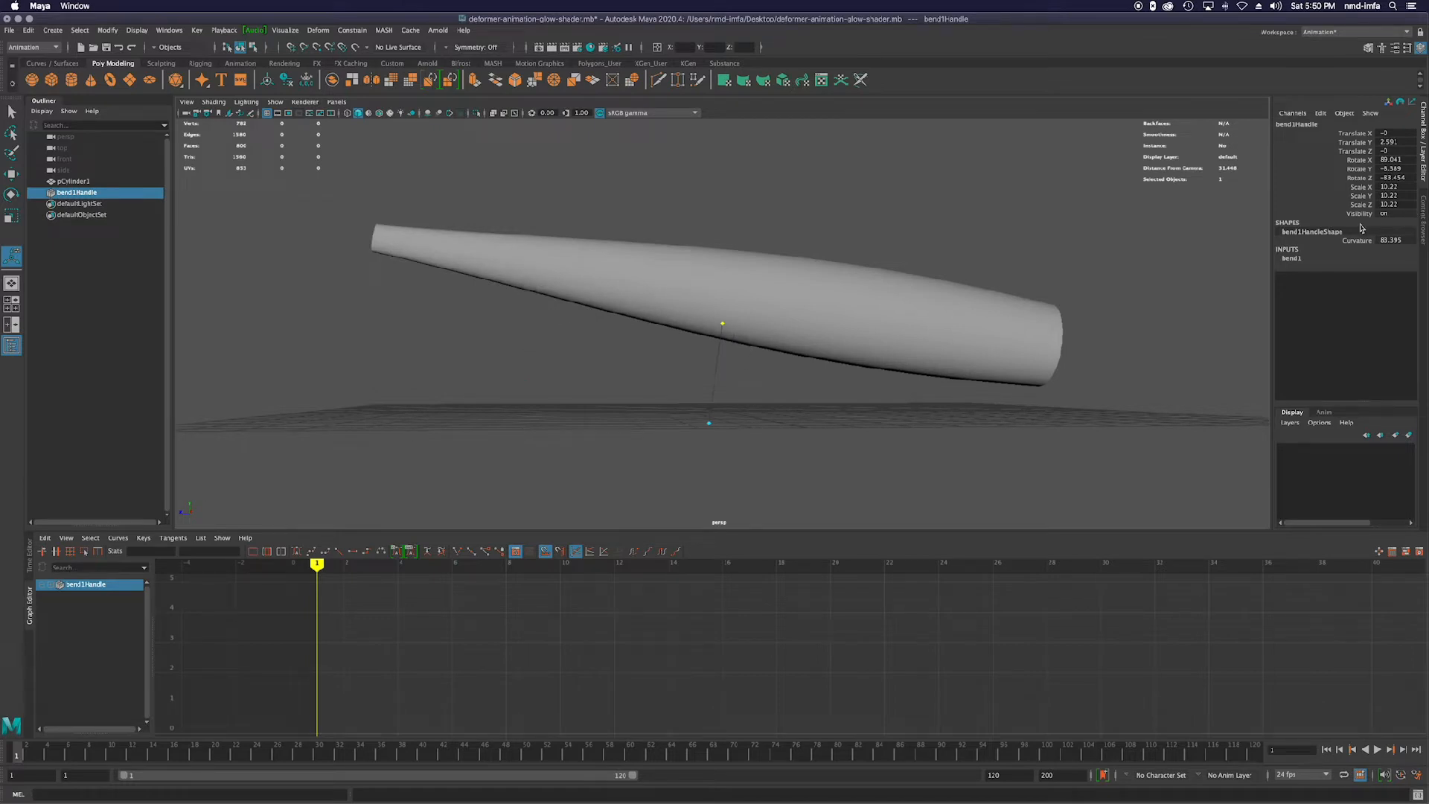
Show bend1Handle's transform attributes in the Attribute Editor, placed clear of the cylinder.
left_click(1396, 49)
left_click_drag(1191, 99, 1346, 88)
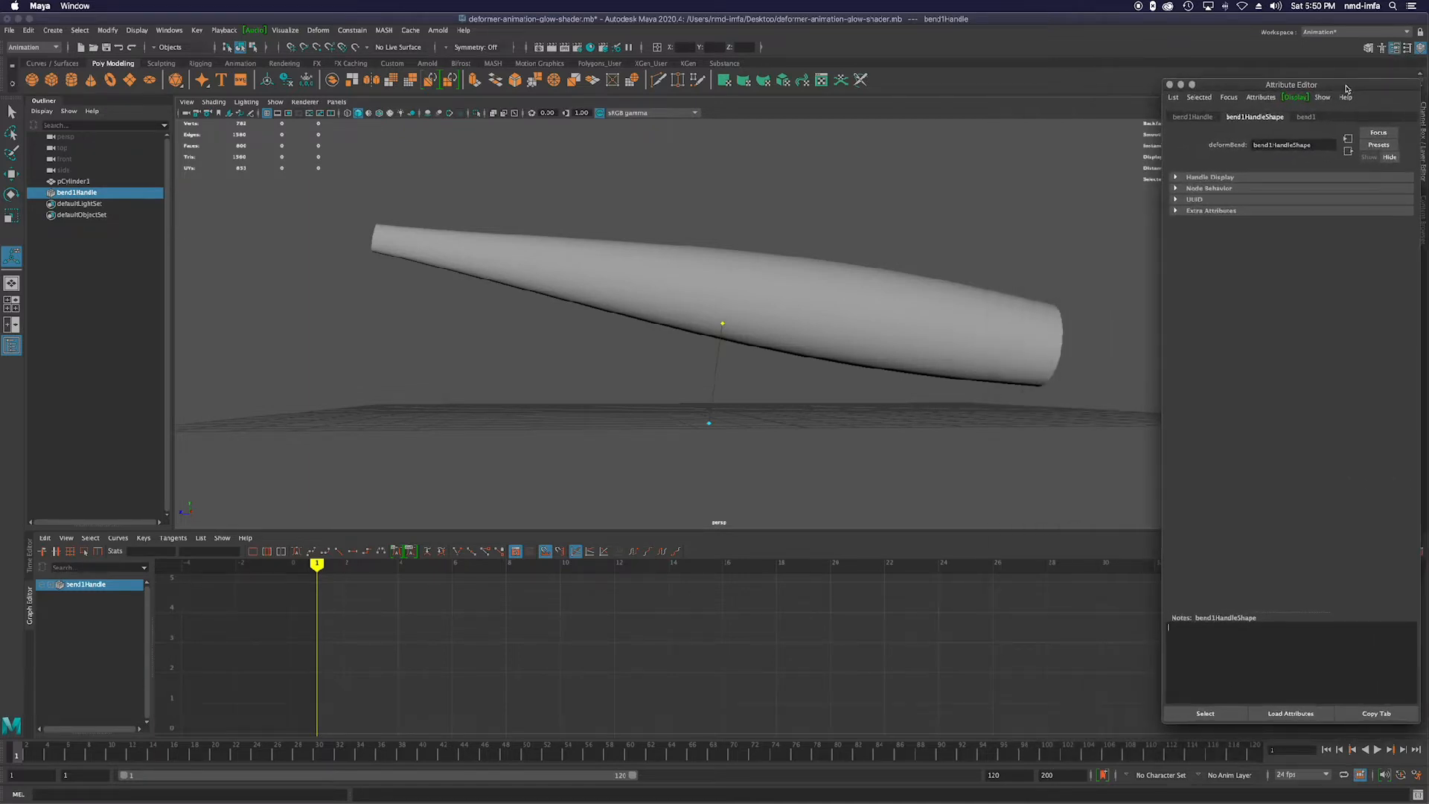
left_click(1200, 118)
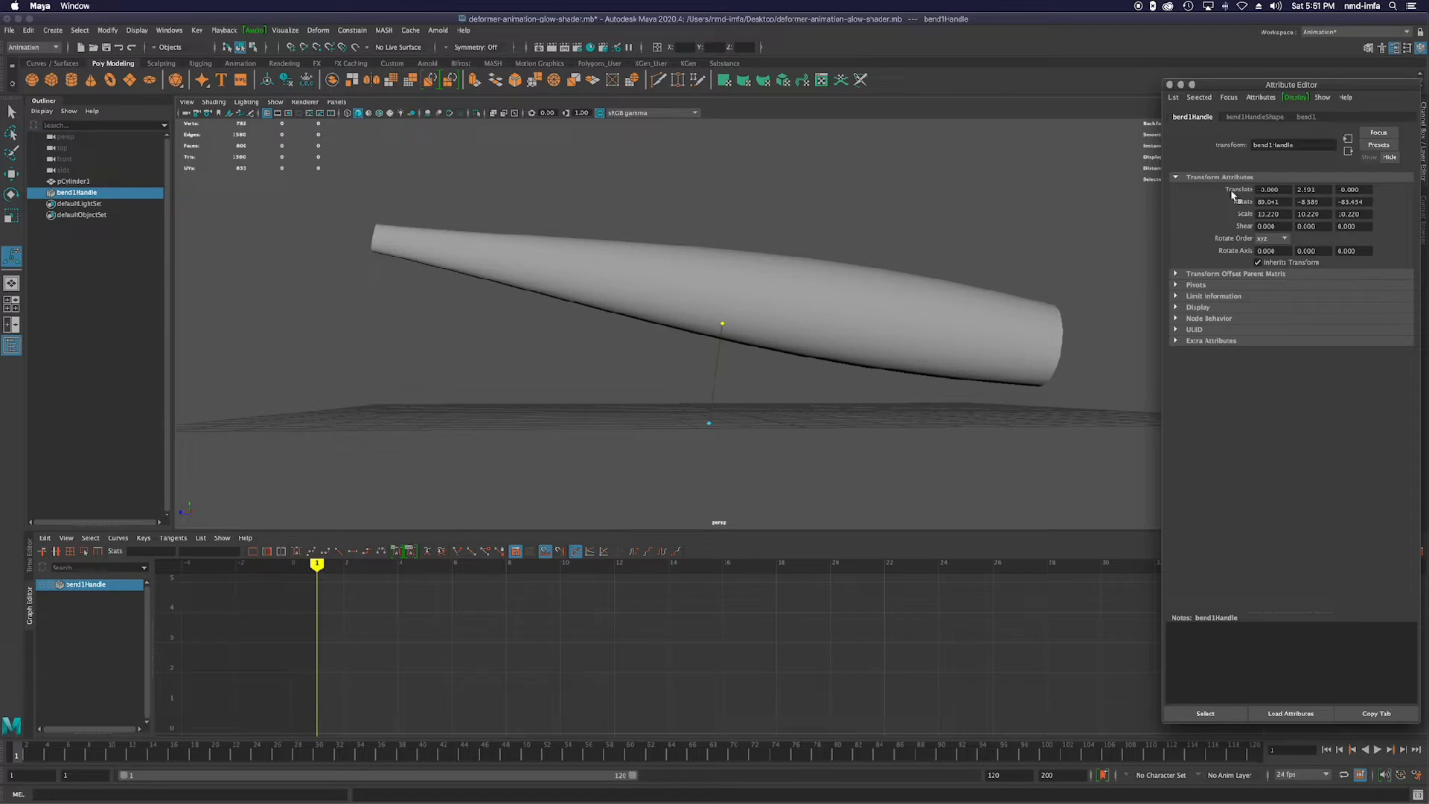
Try to pull the collapsed bend bound back out of the handle's center from several viewing angles.
mouse_move(726, 328)
left_mouse_down()
mouse_move(766, 342)
mouse_move(714, 343)
left_mouse_up()
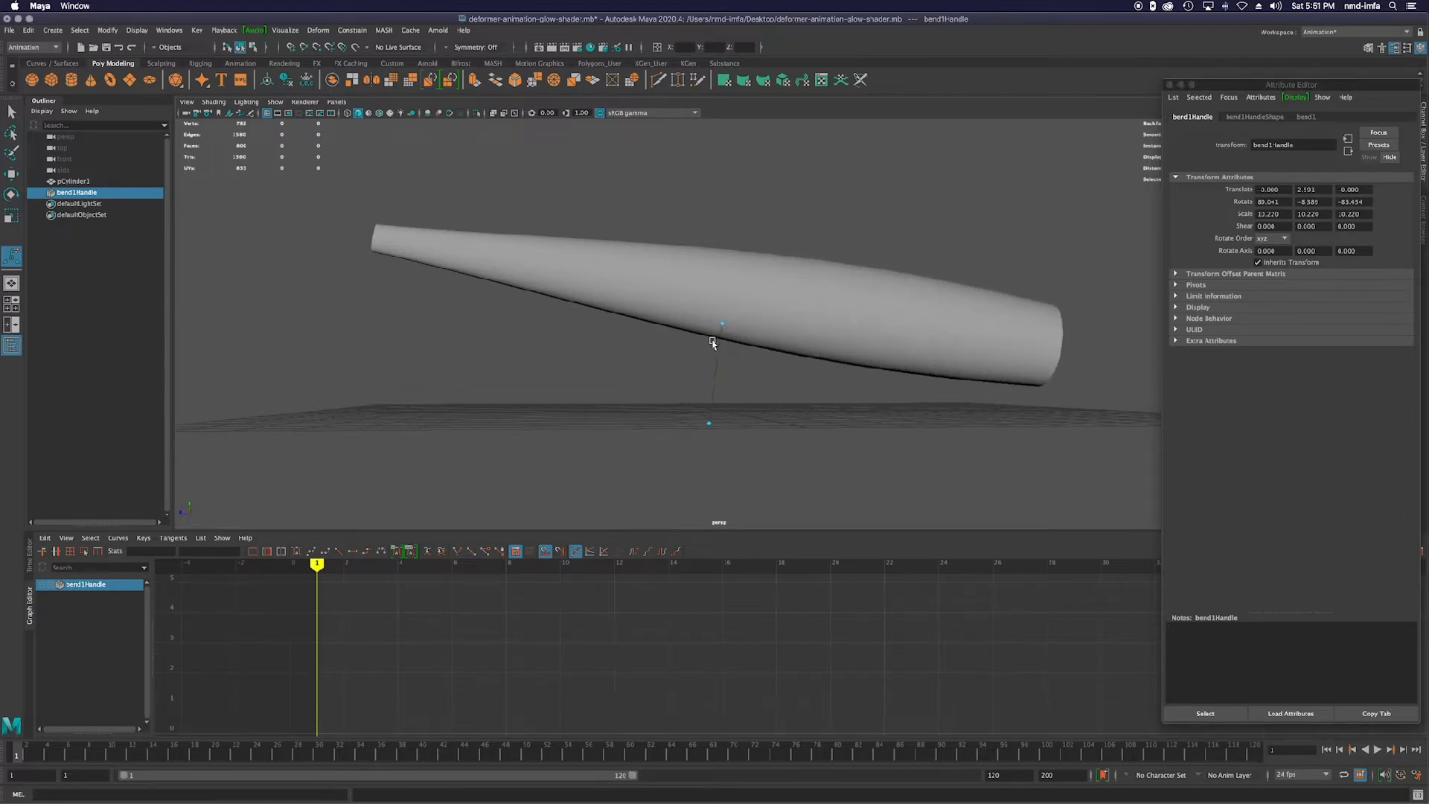
left_click_drag(721, 377, 721, 416, "alt")
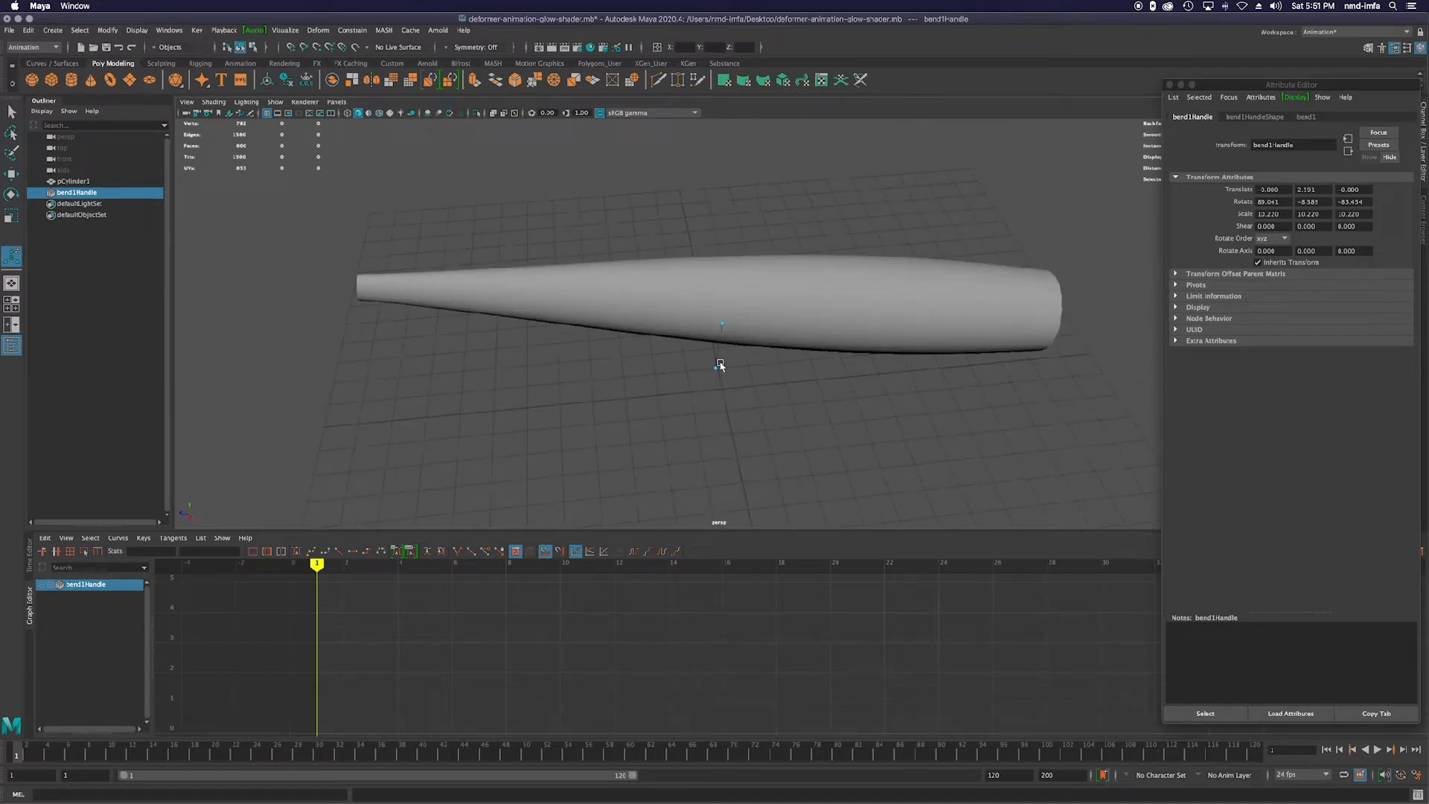
left_click(721, 331, "shift")
left_click_drag(721, 331, 740, 417, "alt")
left_click(81, 193)
mouse_move(791, 343)
left_mouse_down("alt")
mouse_move(868, 345)
mouse_move(789, 347)
left_mouse_up("alt")
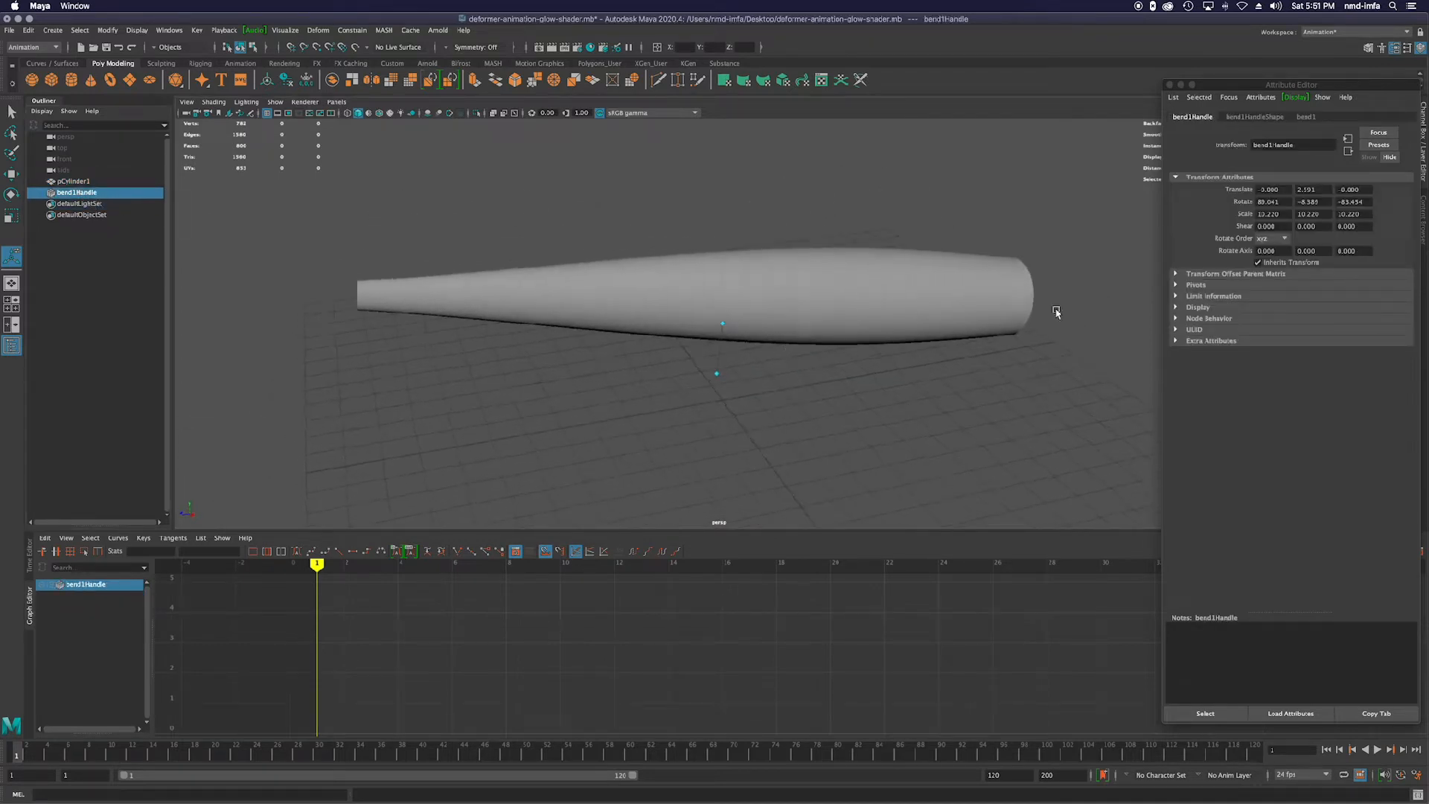
left_click(1254, 116)
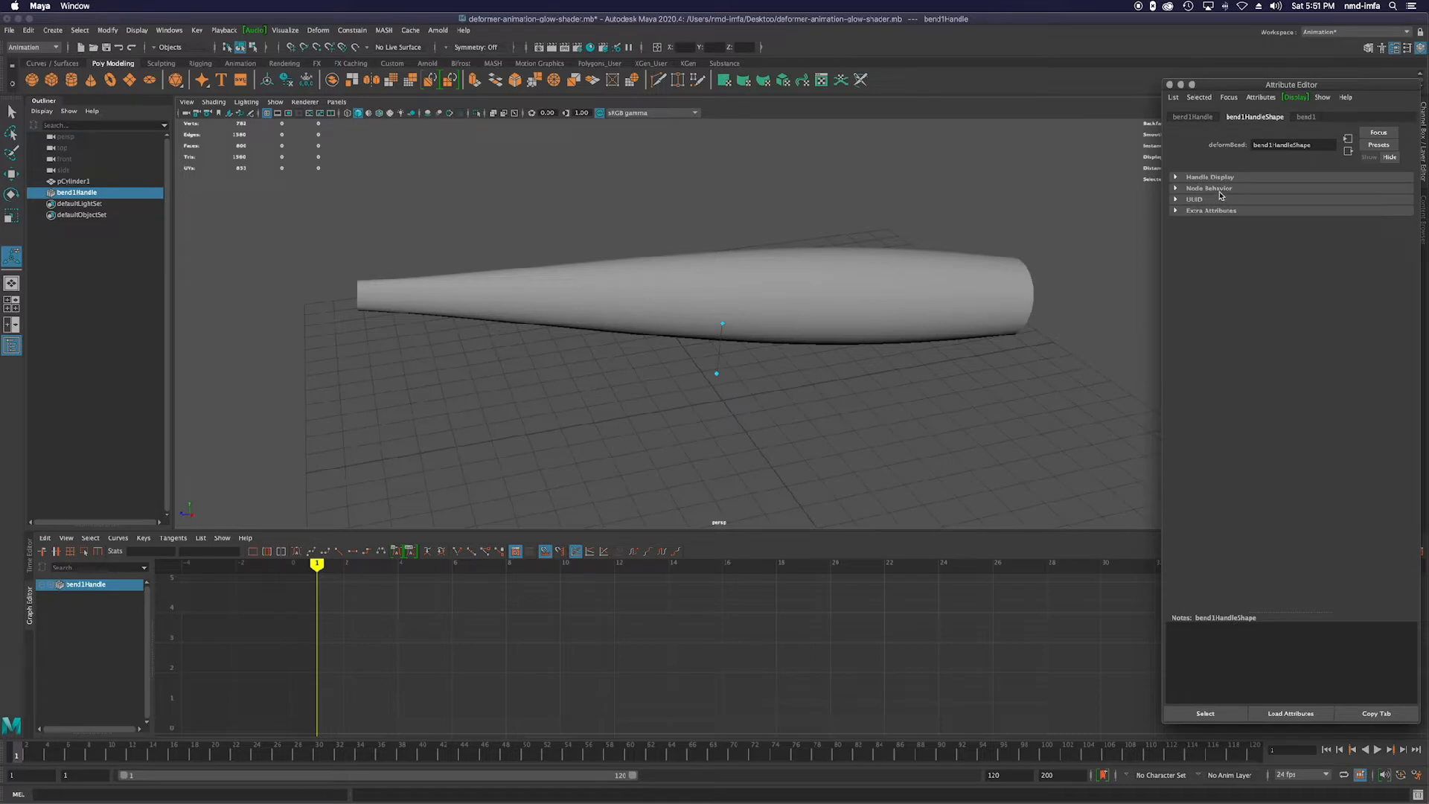
left_click(1193, 118)
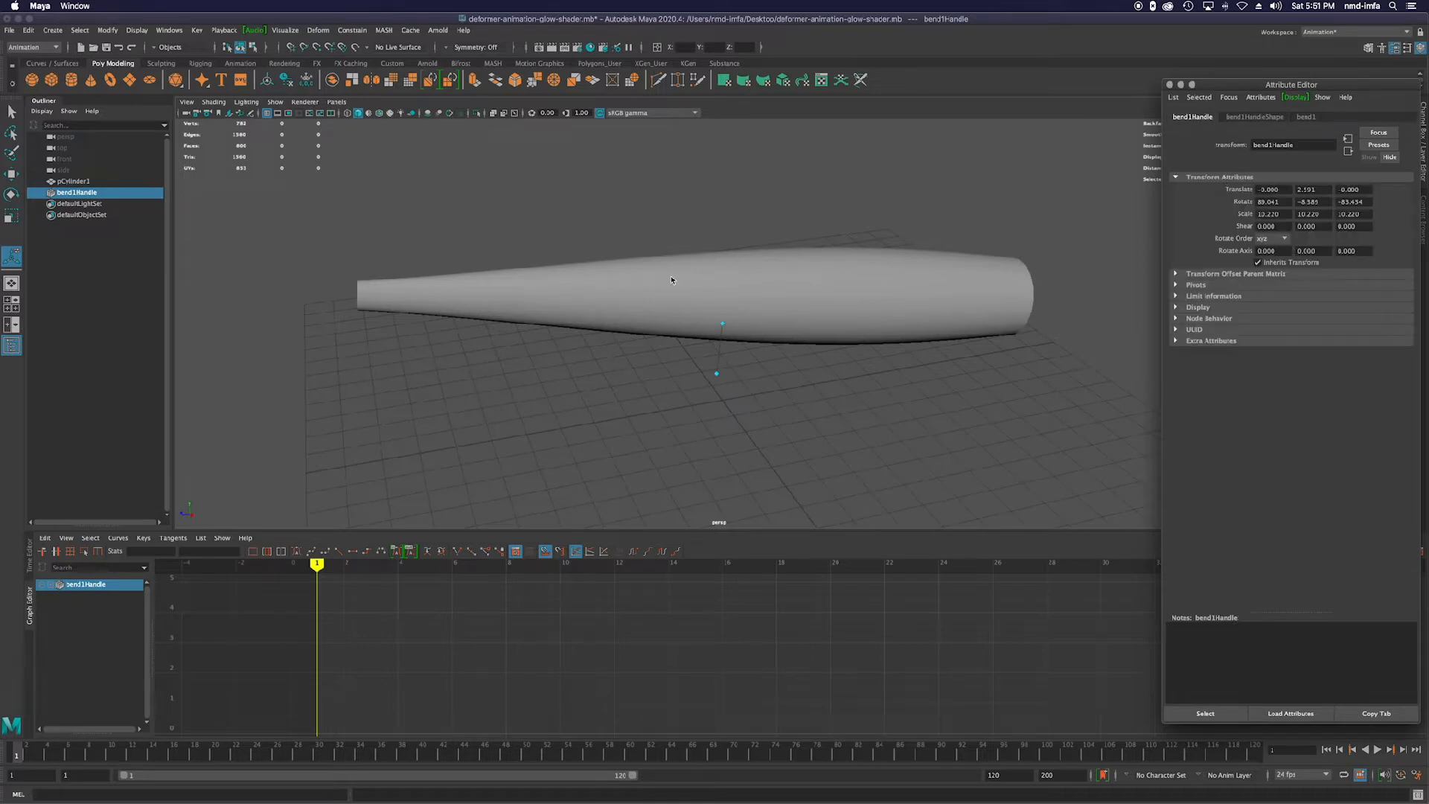
left_click_drag(728, 329, 810, 311, "alt")
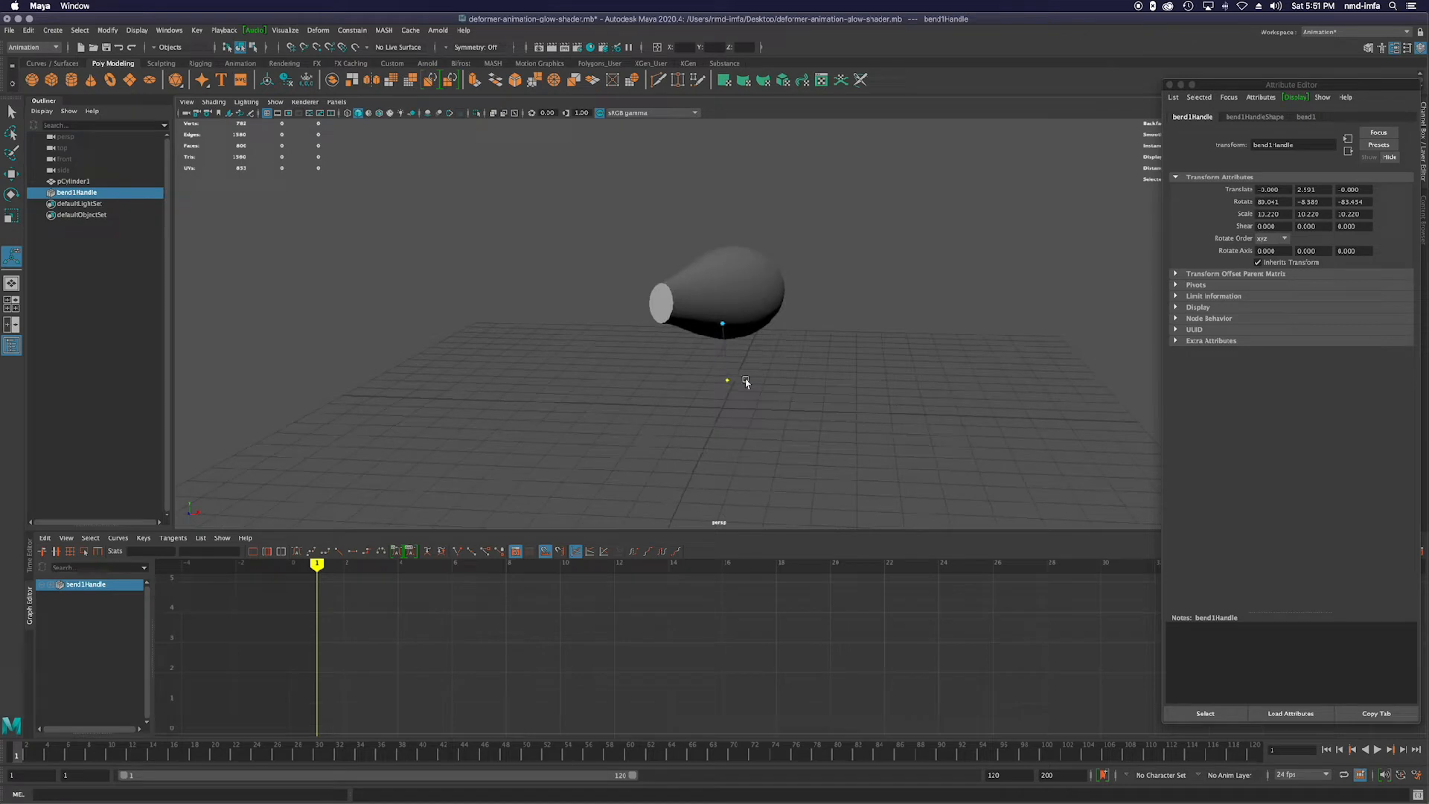
left_click(732, 294)
left_click_drag(742, 311, 670, 311, "alt")
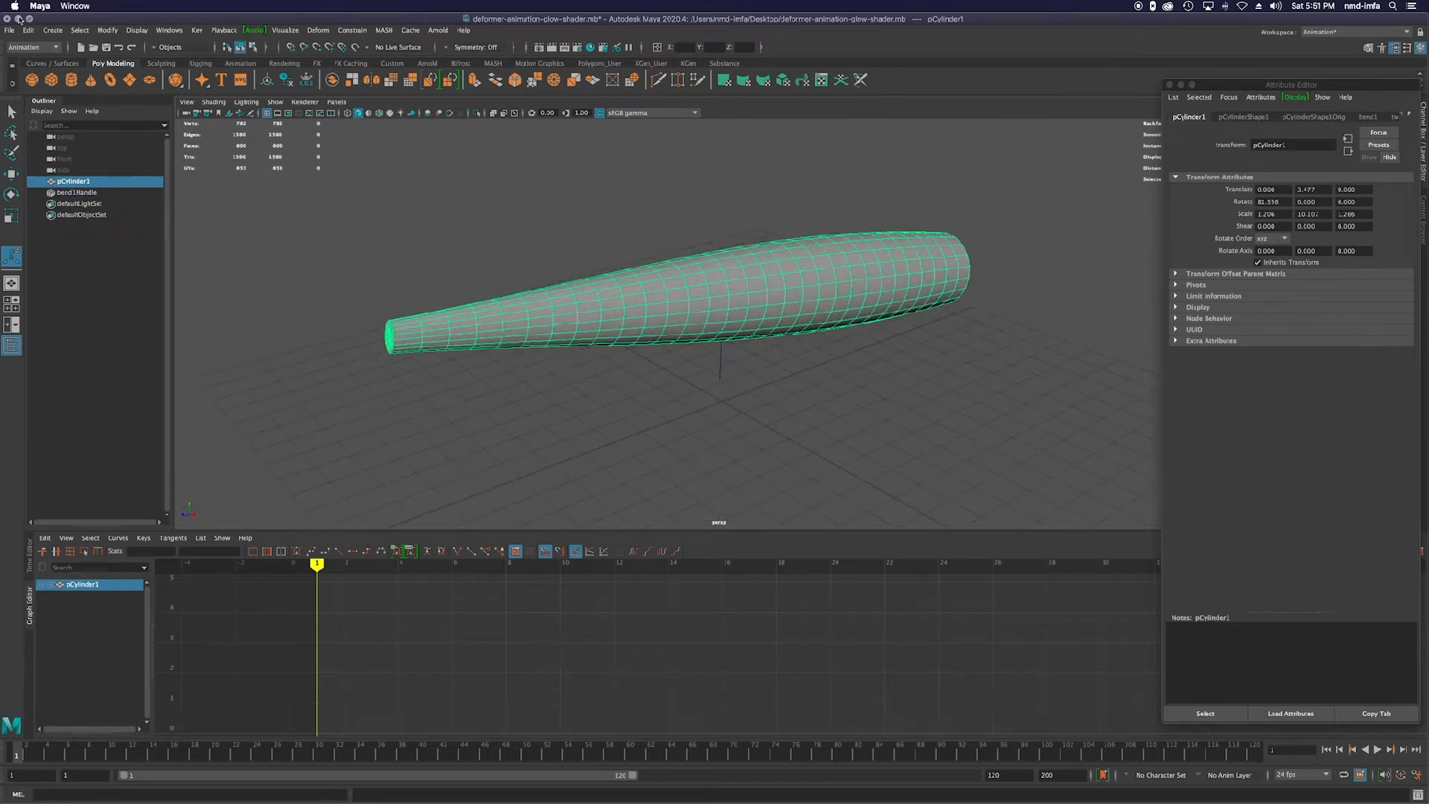
Turn on X-Ray shading in the perspective view to see the bend handle through the cylinder.
left_click(213, 102)
left_click(246, 214)
mouse_move(418, 262)
left_mouse_down("alt")
mouse_move(620, 304)
mouse_move(606, 298)
left_mouse_up("alt")
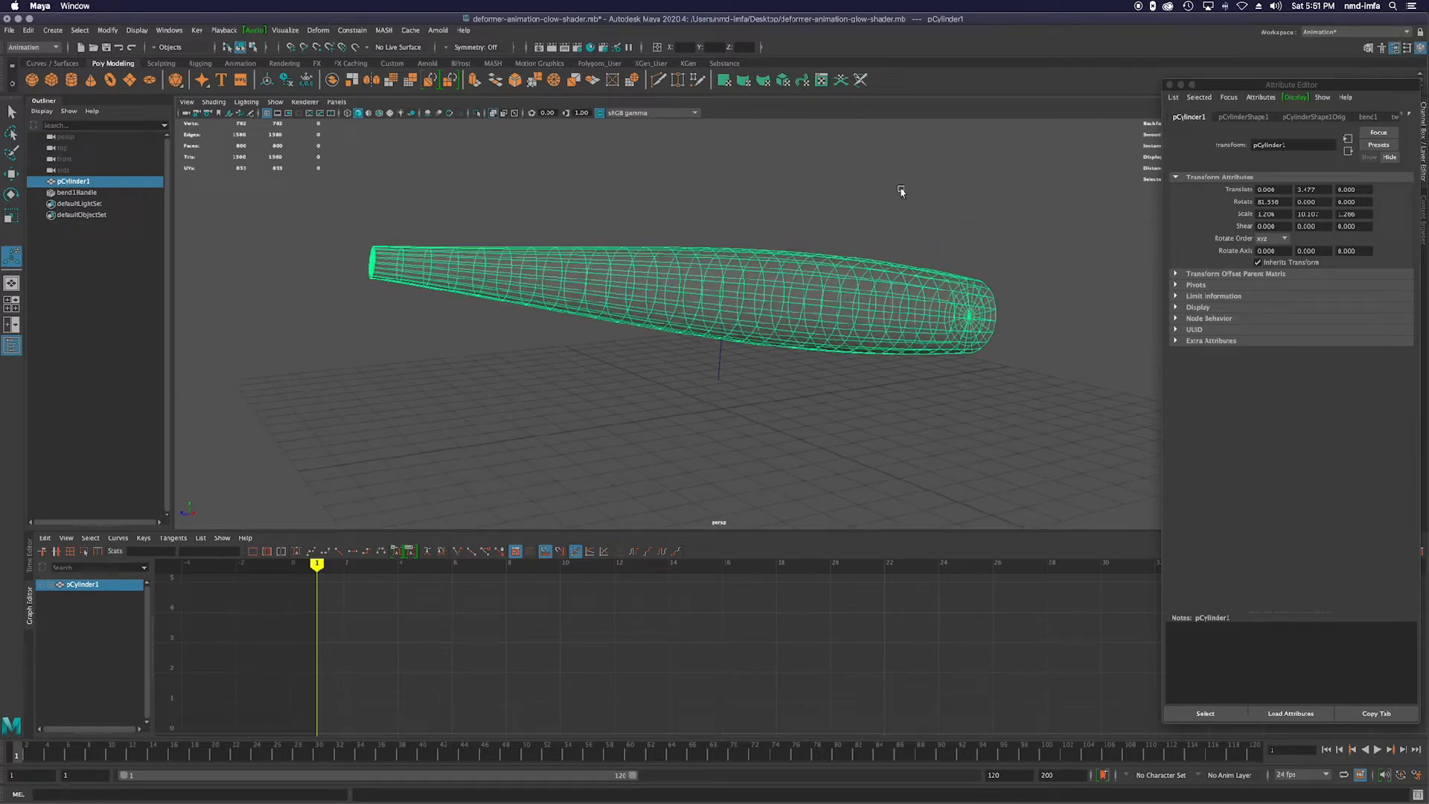
Pull bend1Handle's bounds apart, return the low bound to 0 and adjust the high bound to about 0.31.
left_click(83, 193)
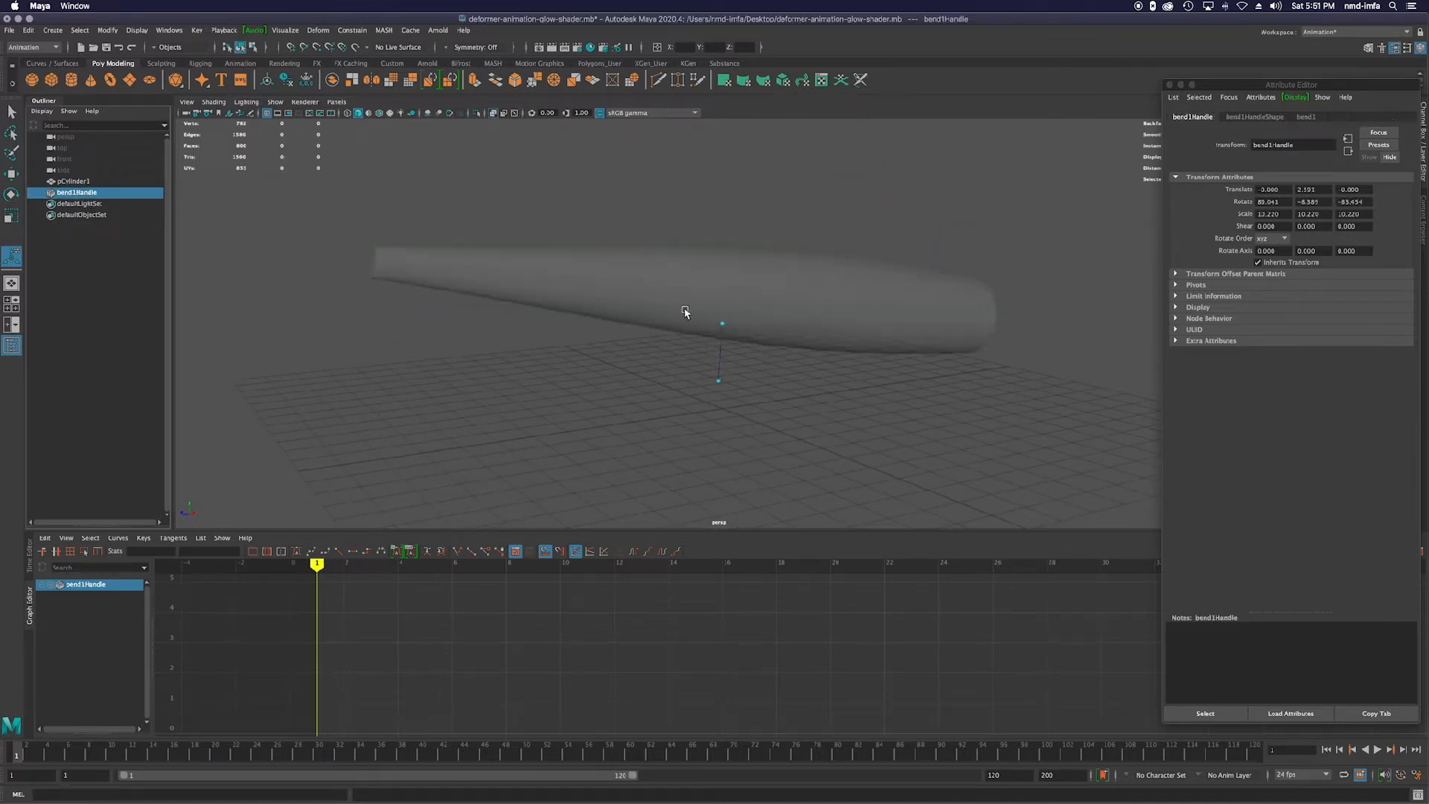
left_click_drag(726, 328, 703, 395)
left_click_drag(723, 325, 710, 350)
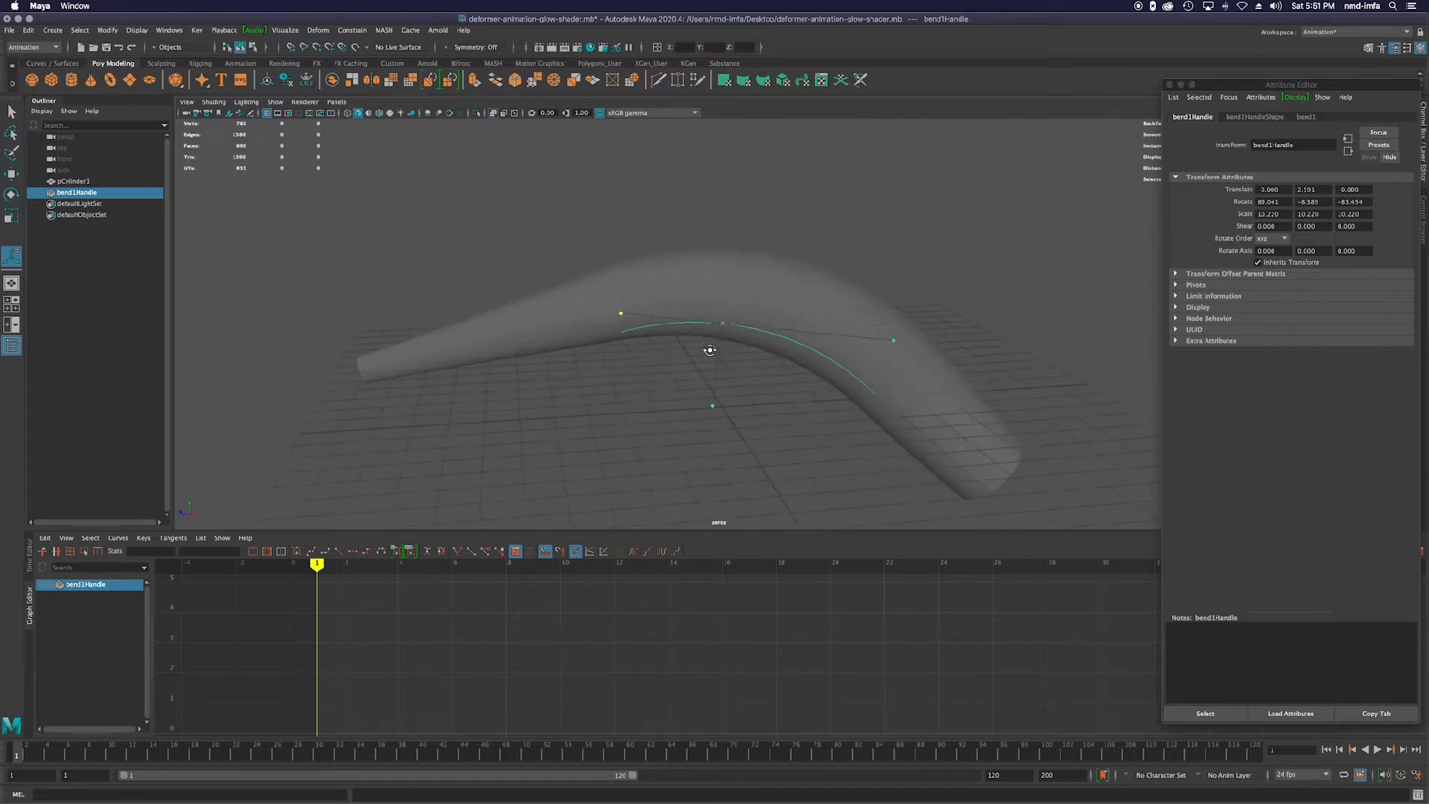
left_click(898, 341)
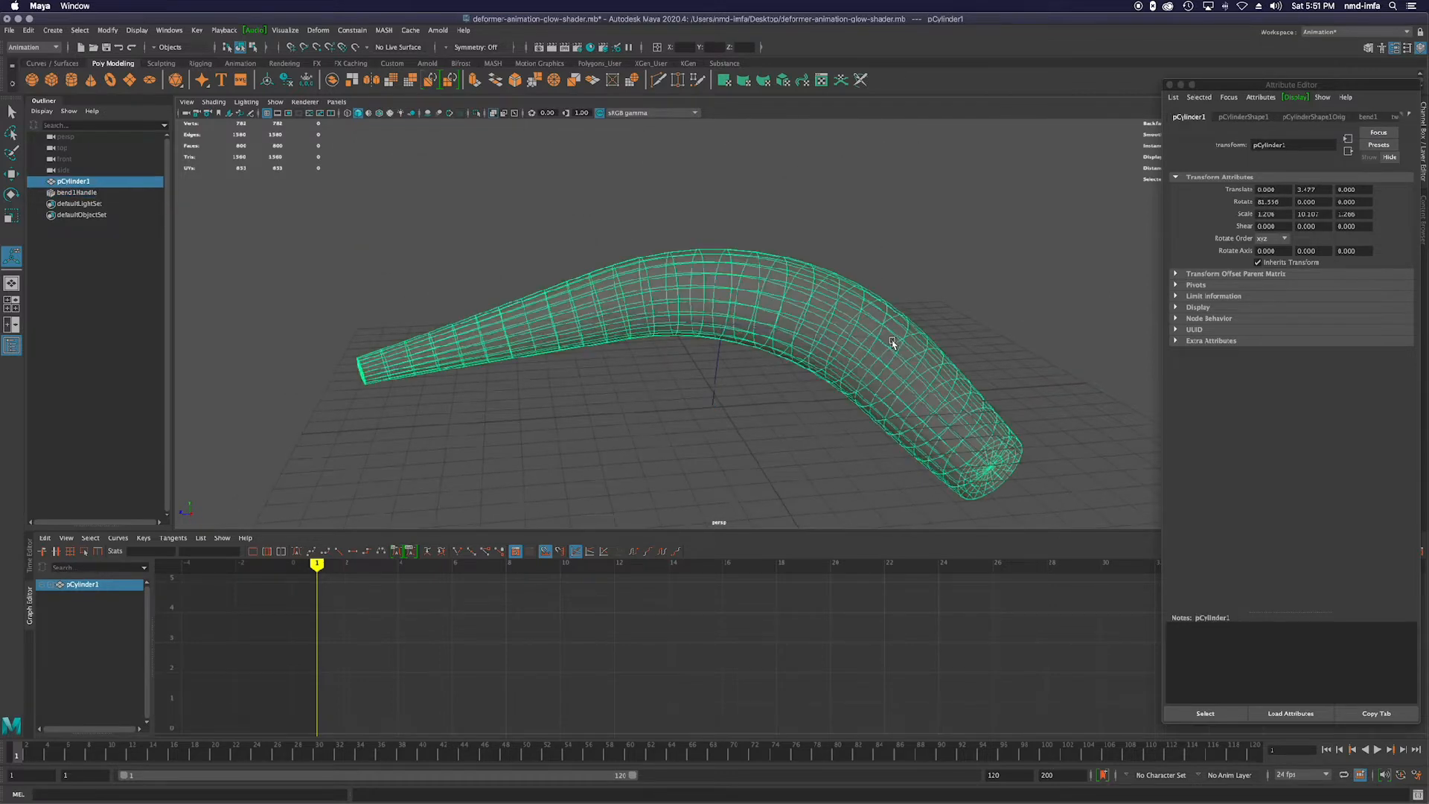
left_click(723, 361)
left_click(85, 192)
left_click_drag(892, 338, 718, 333)
mouse_move(623, 318)
left_mouse_down()
mouse_move(574, 312)
mouse_move(641, 313)
mouse_move(612, 324)
left_mouse_up()
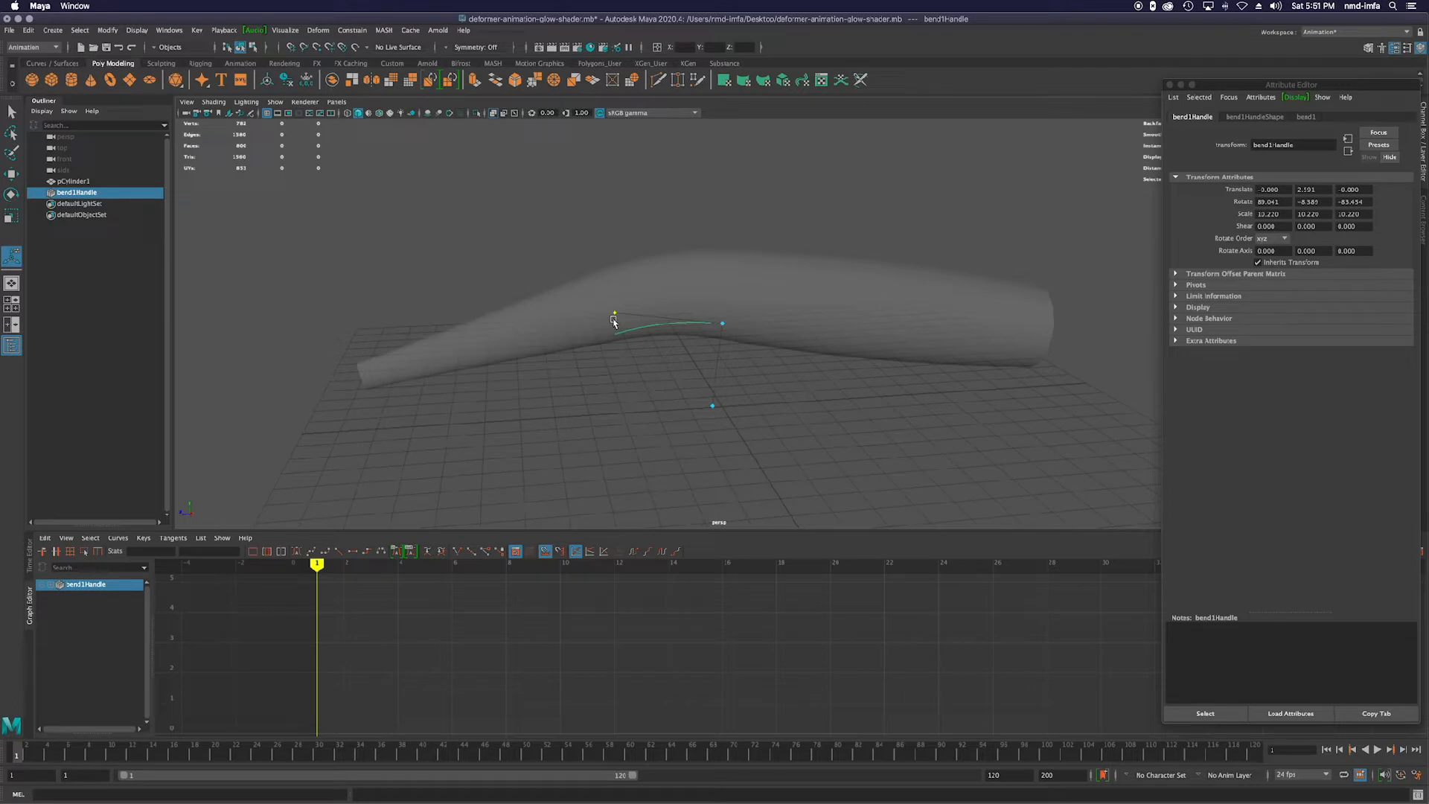
Set bend1's curvature to about 10 and its high bound to about 0.57 through the deformer's attributes.
left_click(1268, 117)
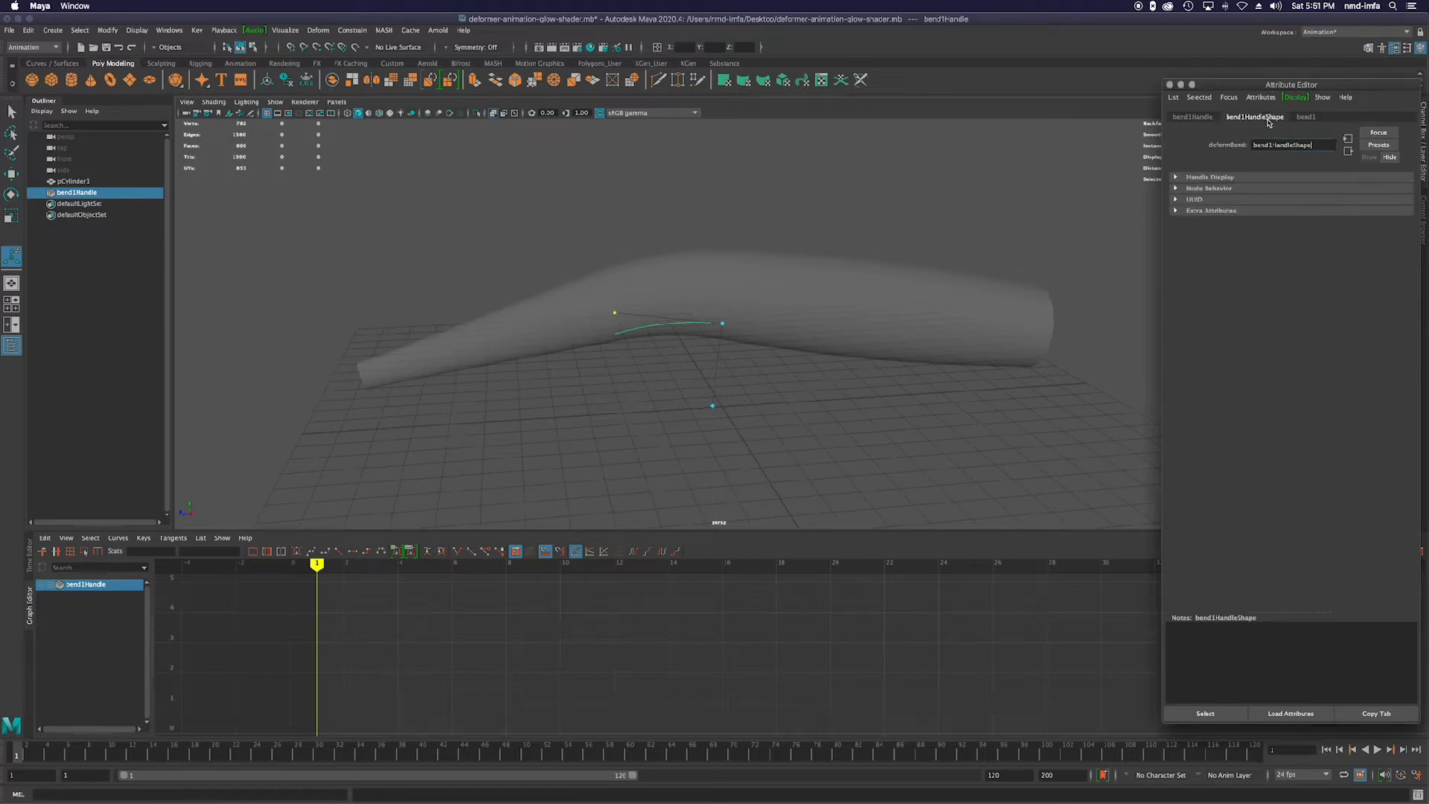
left_click(1175, 178)
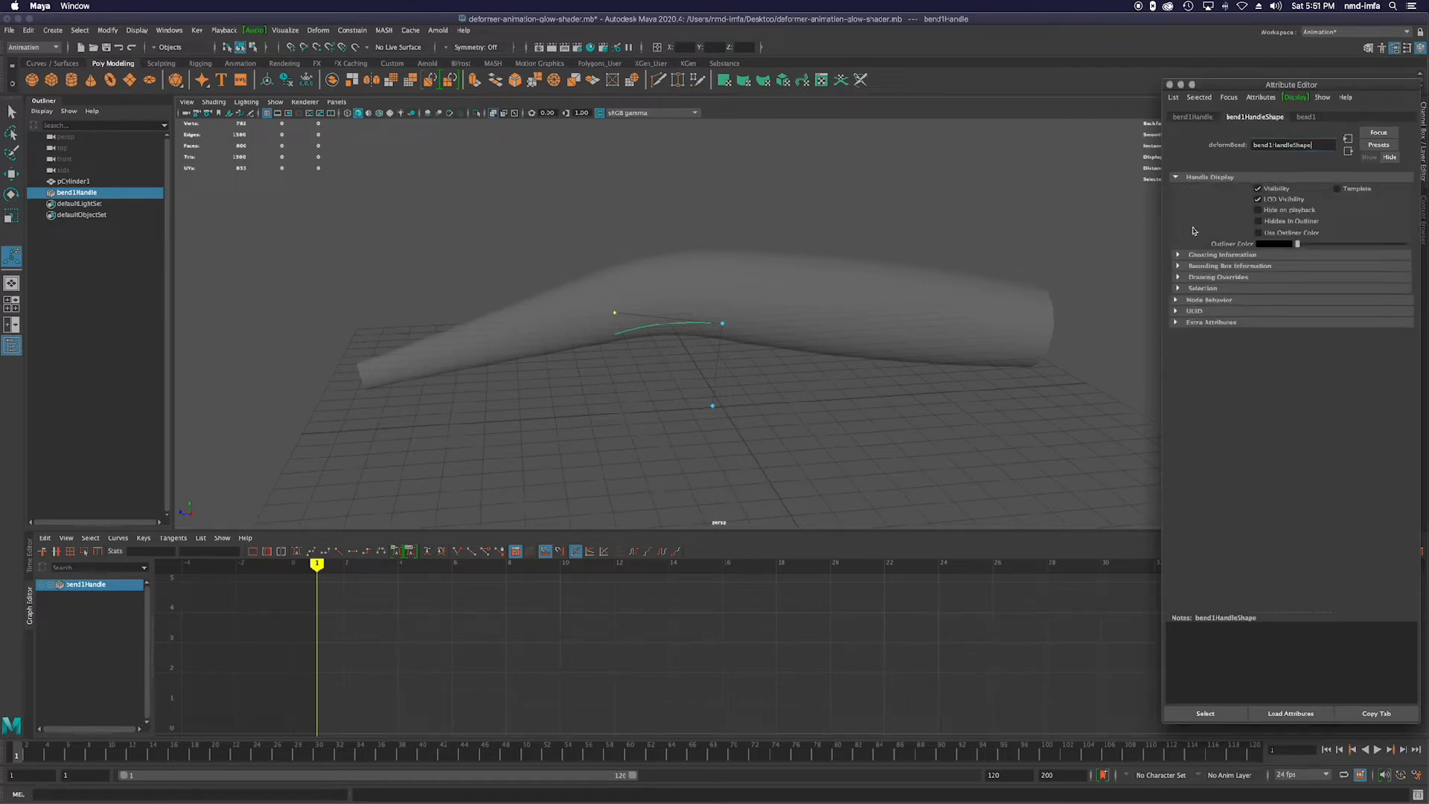
left_click(1306, 118)
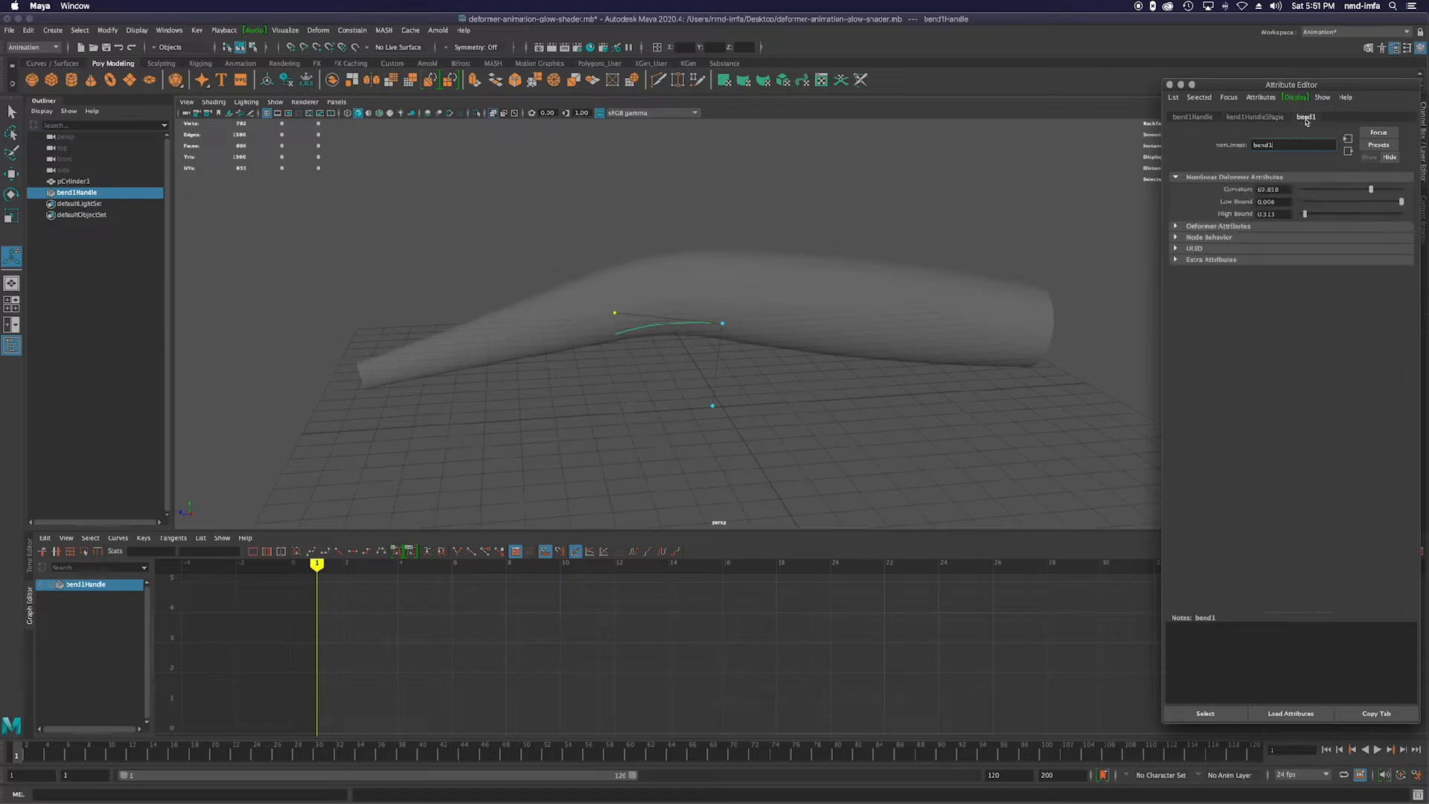
mouse_move(1370, 190)
left_mouse_down()
mouse_move(1394, 191)
mouse_move(1354, 191)
mouse_move(1395, 191)
mouse_move(1301, 215)
mouse_move(1341, 191)
mouse_move(1307, 193)
mouse_move(1376, 199)
mouse_move(1319, 204)
mouse_move(1368, 206)
mouse_move(1356, 206)
left_mouse_up()
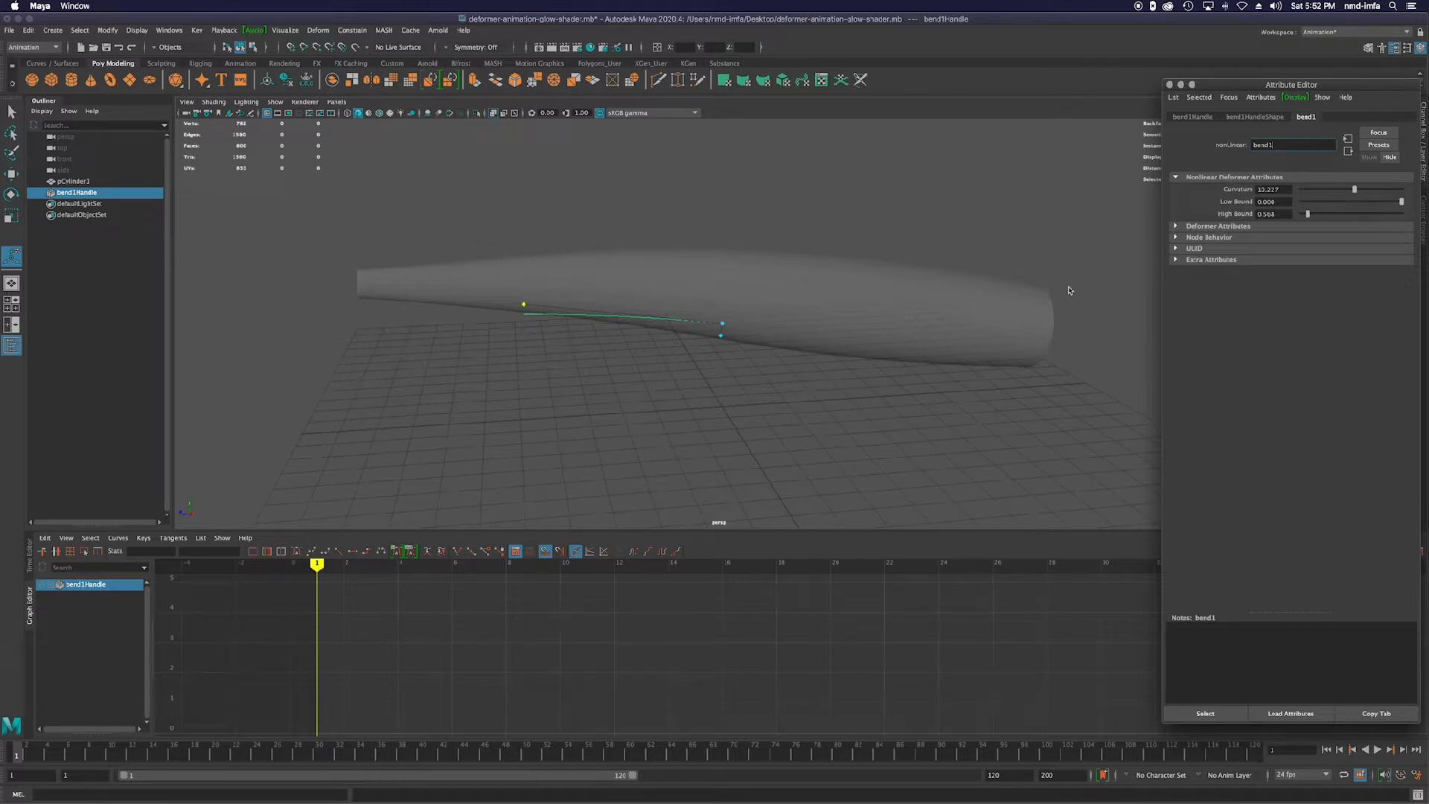
Set keys on bend1's Curvature, Low Bound and High Bound at frame 1.
middle_click_drag(450, 653, 299, 663, "alt")
key("alt+v")
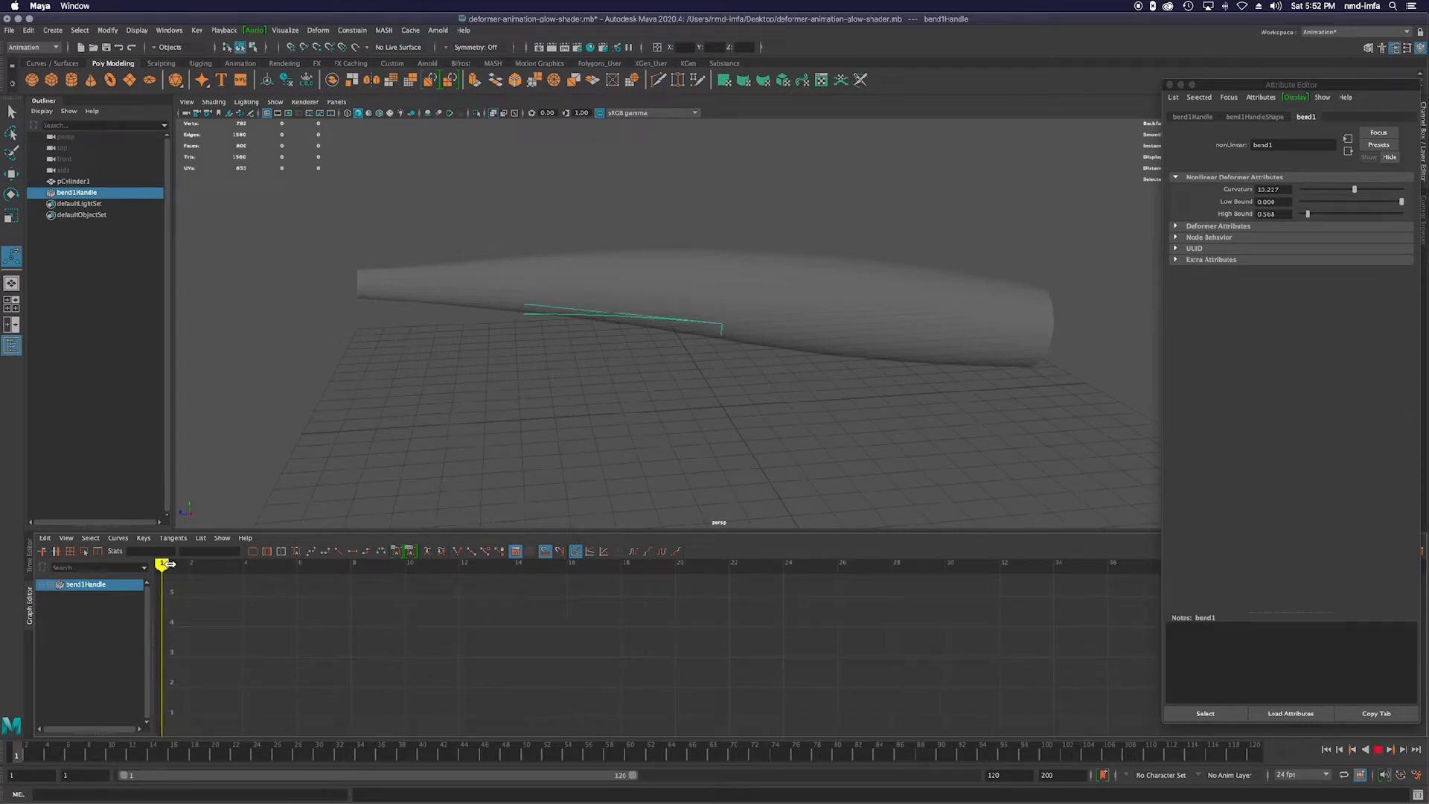
key("alt+v")
left_click(1234, 195)
right_click(1234, 191)
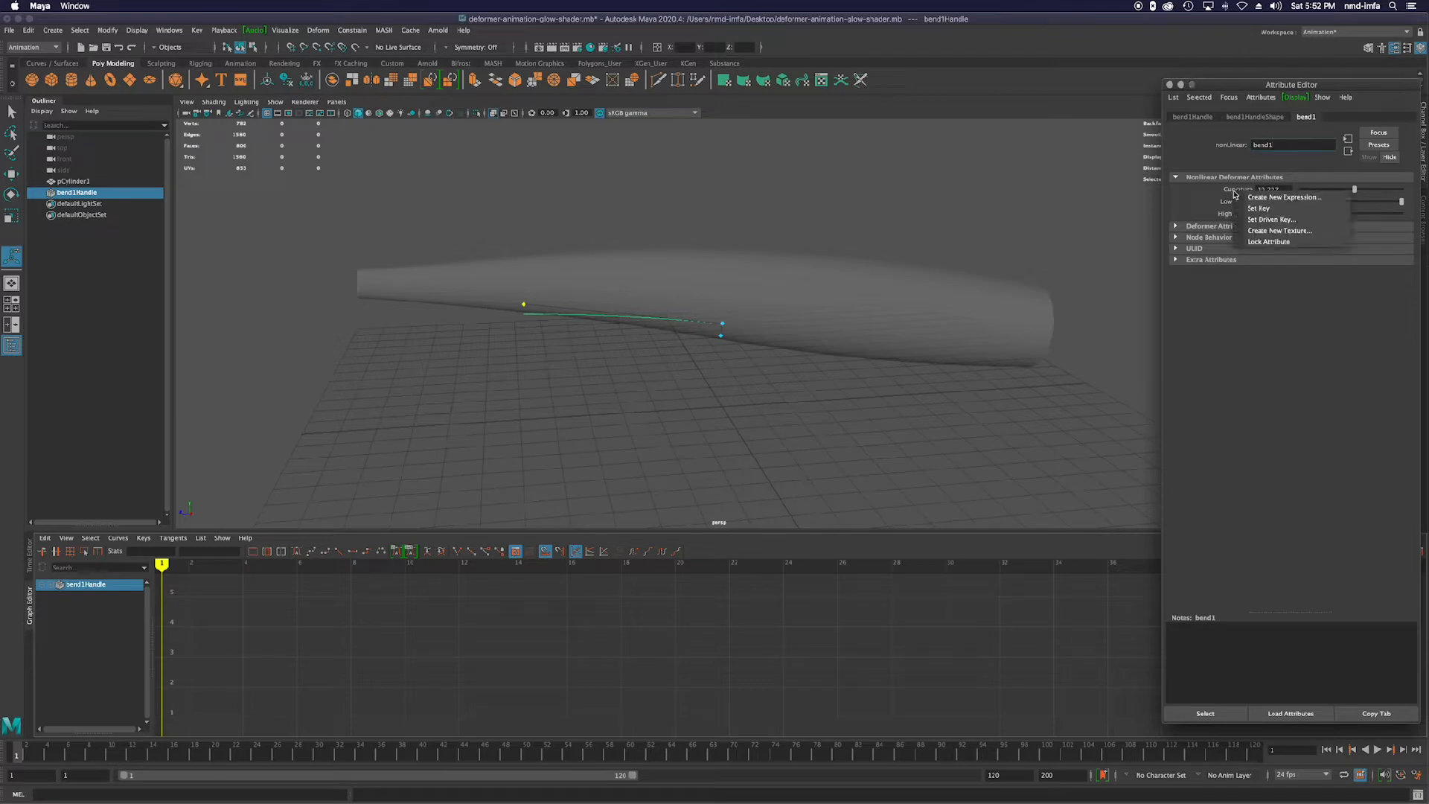
left_click(1261, 212)
right_click(1237, 204)
left_click(1267, 226)
right_click(1236, 217)
left_click(1265, 234)
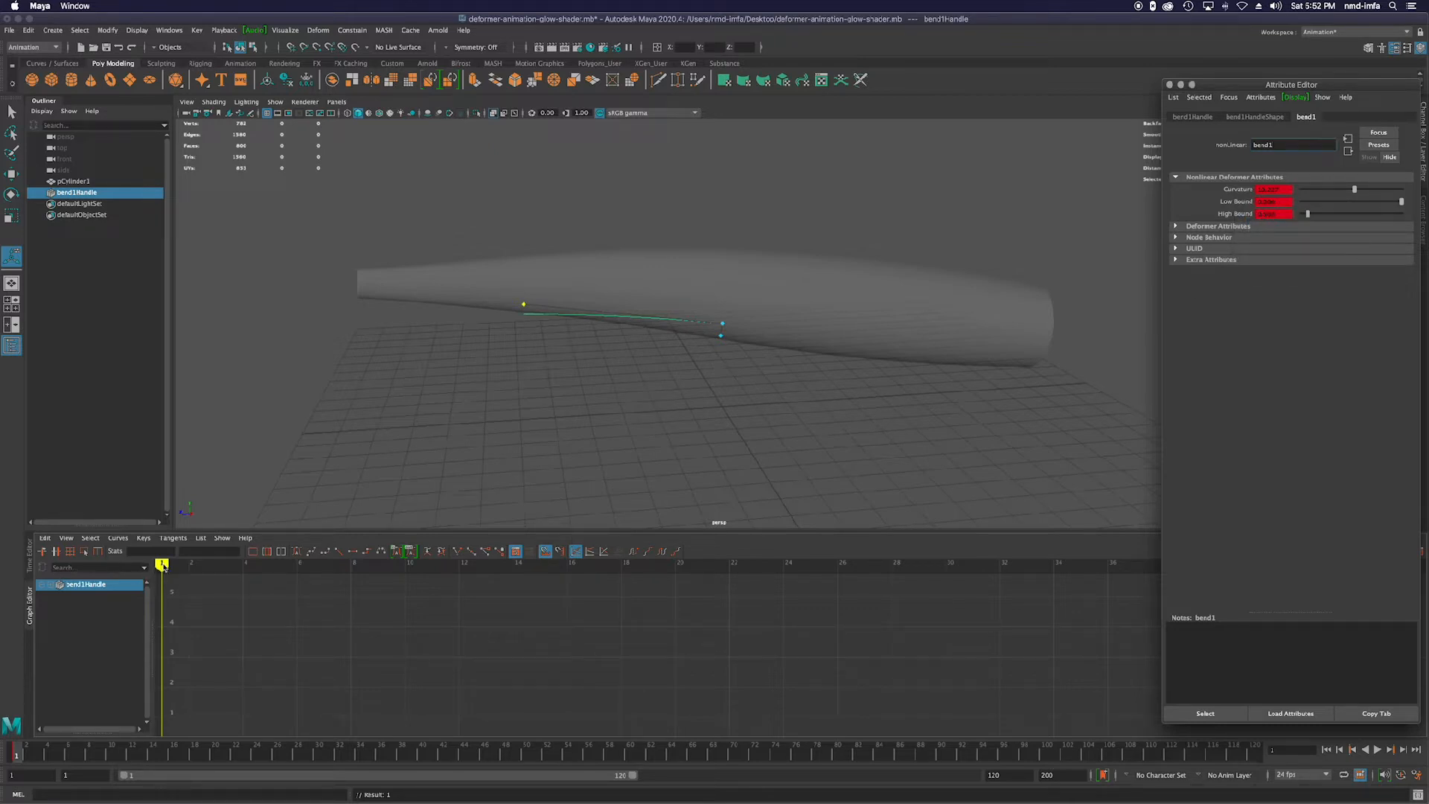
Go to frame 24 and raise bend1's curvature to about 108.4 and its high bound to about 1.09.
left_click_drag(162, 566, 784, 569)
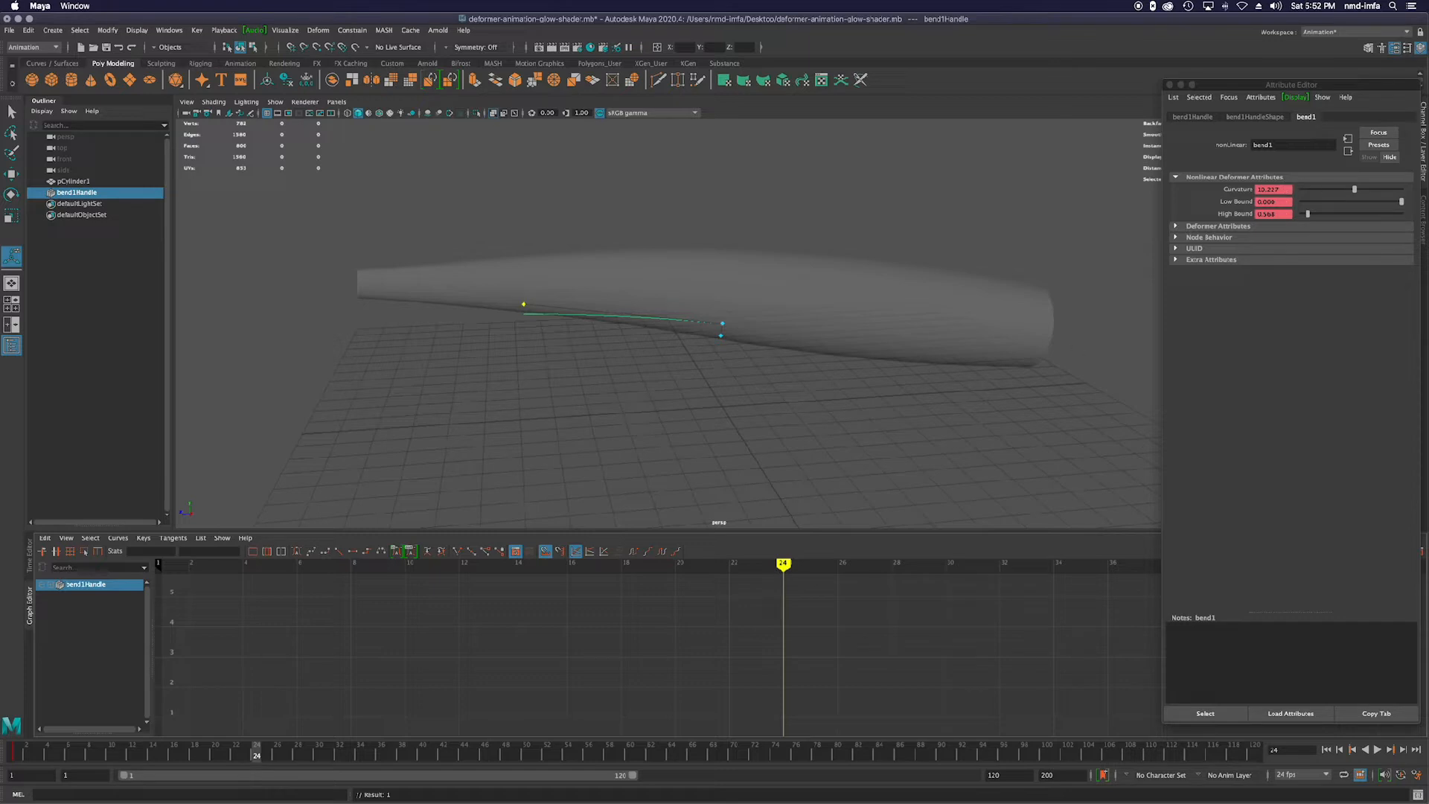
left_click_drag(1355, 192, 1382, 195)
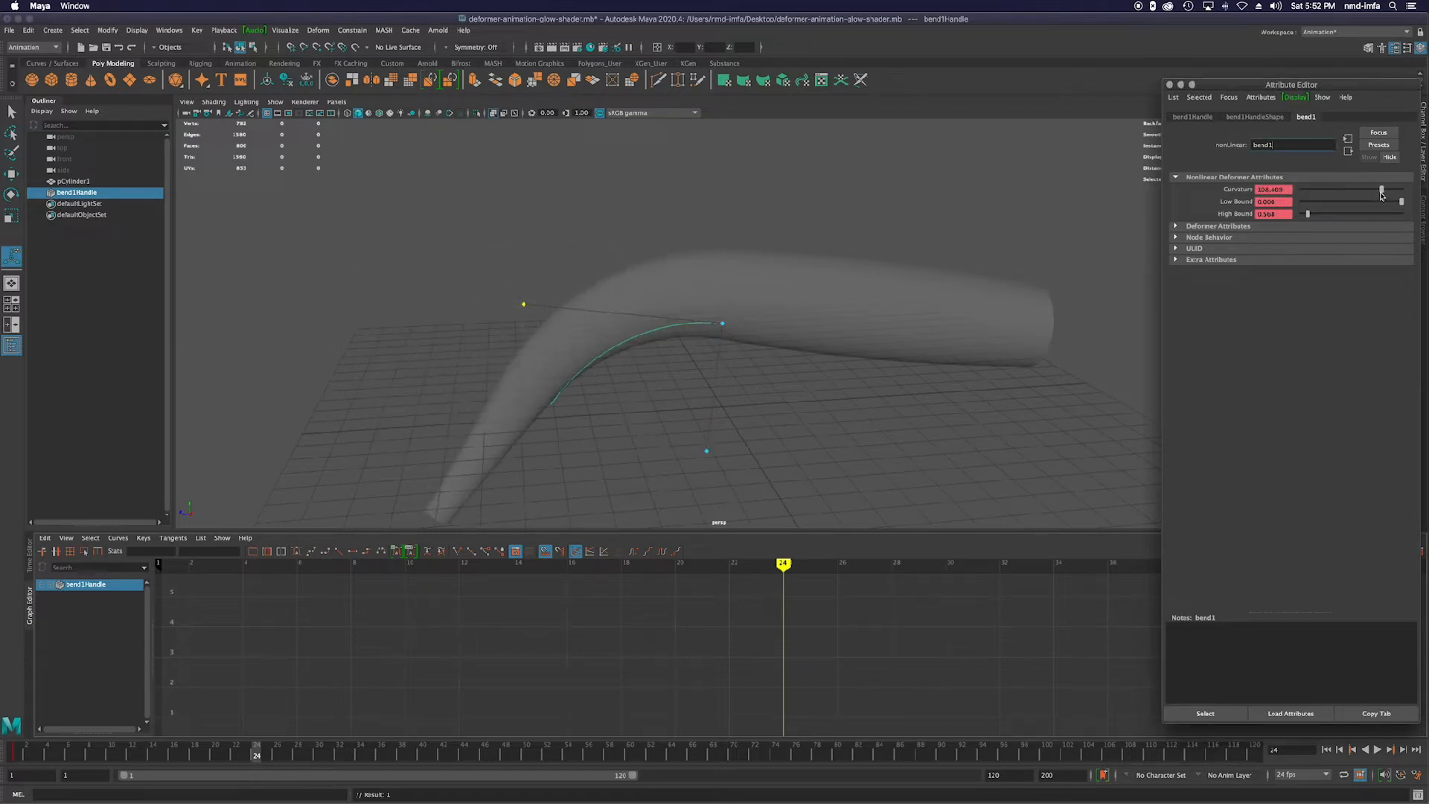
left_click_drag(1316, 221, 1313, 216)
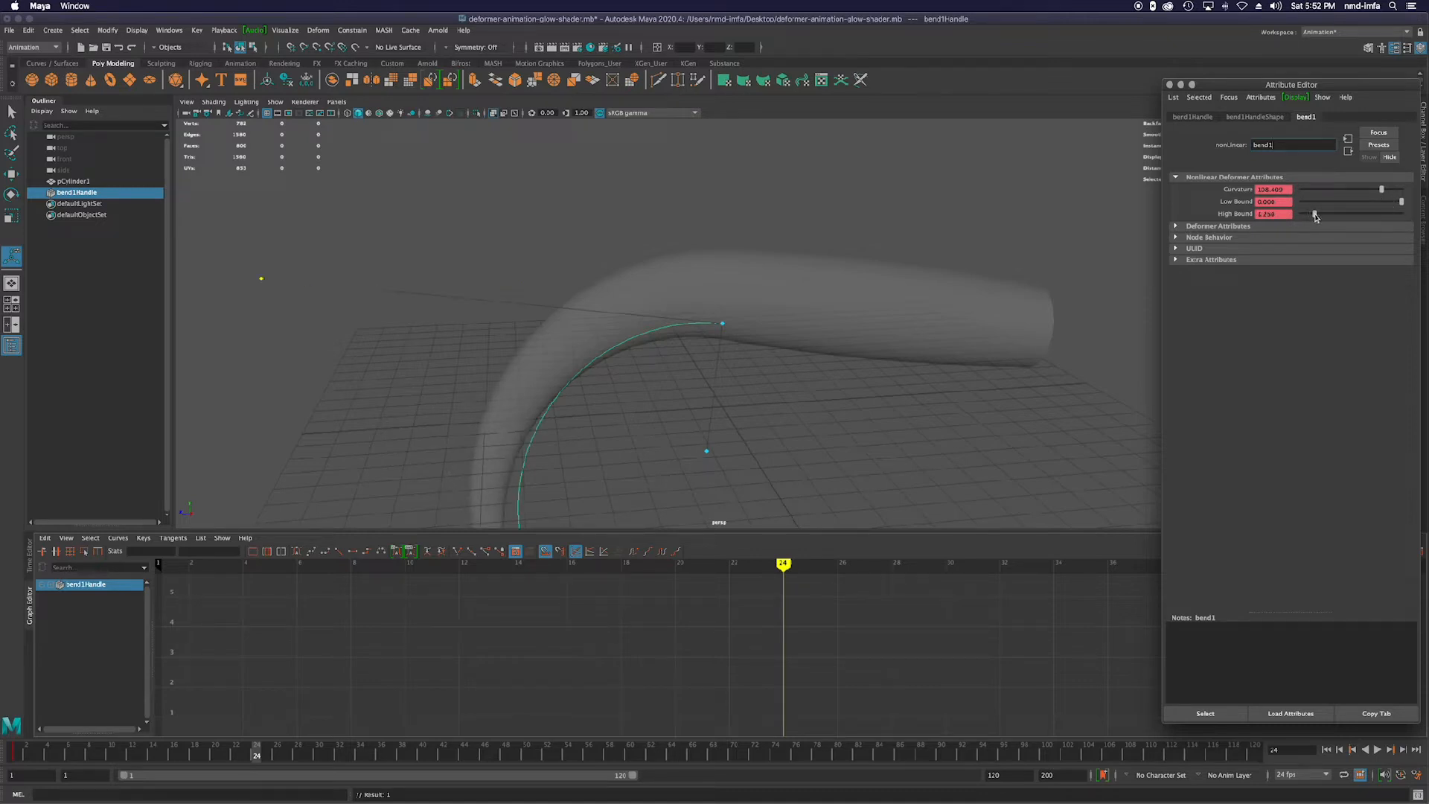
left_click_drag(1312, 217, 1314, 218)
scroll(988, 340, "down", 5)
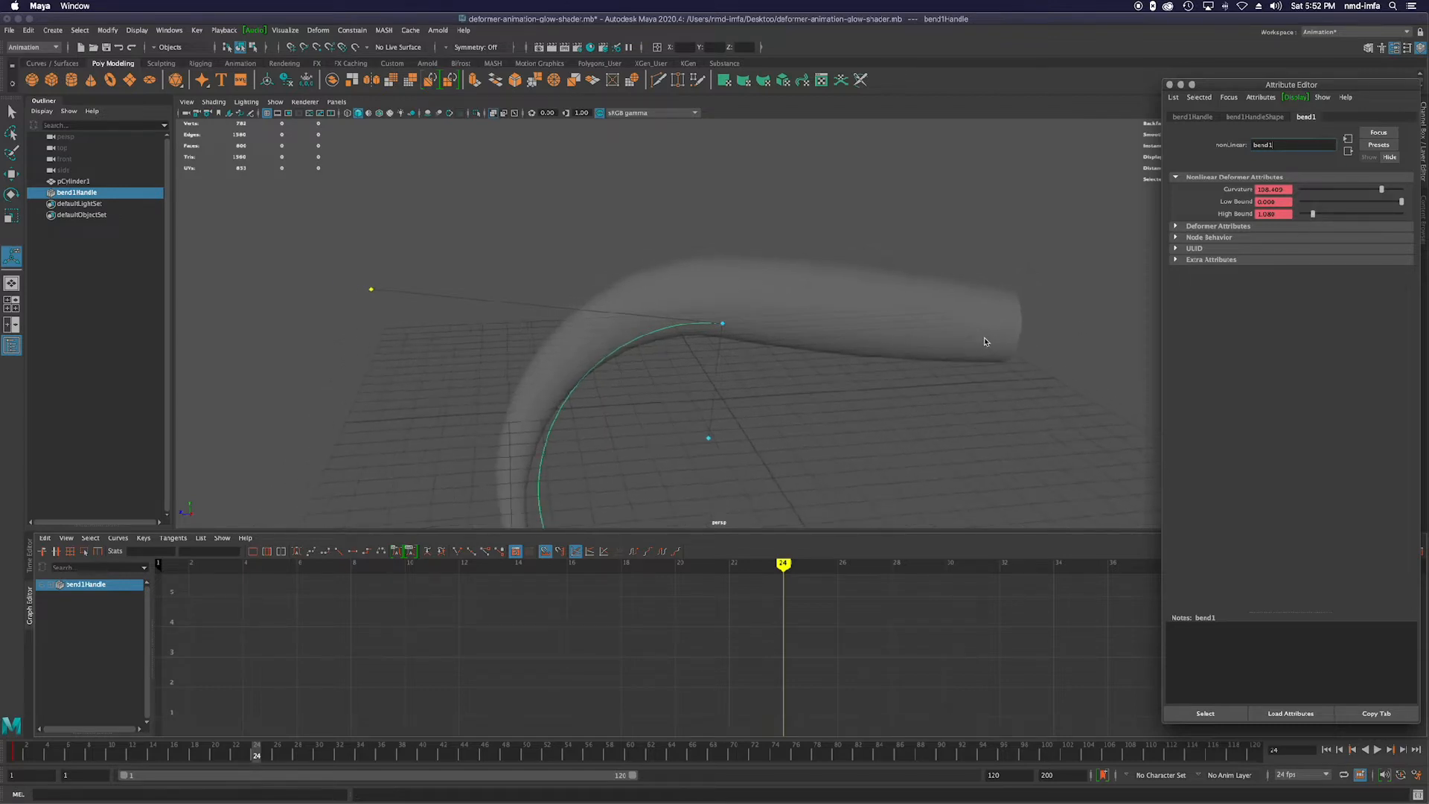
middle_click_drag(984, 352, 939, 330, "alt")
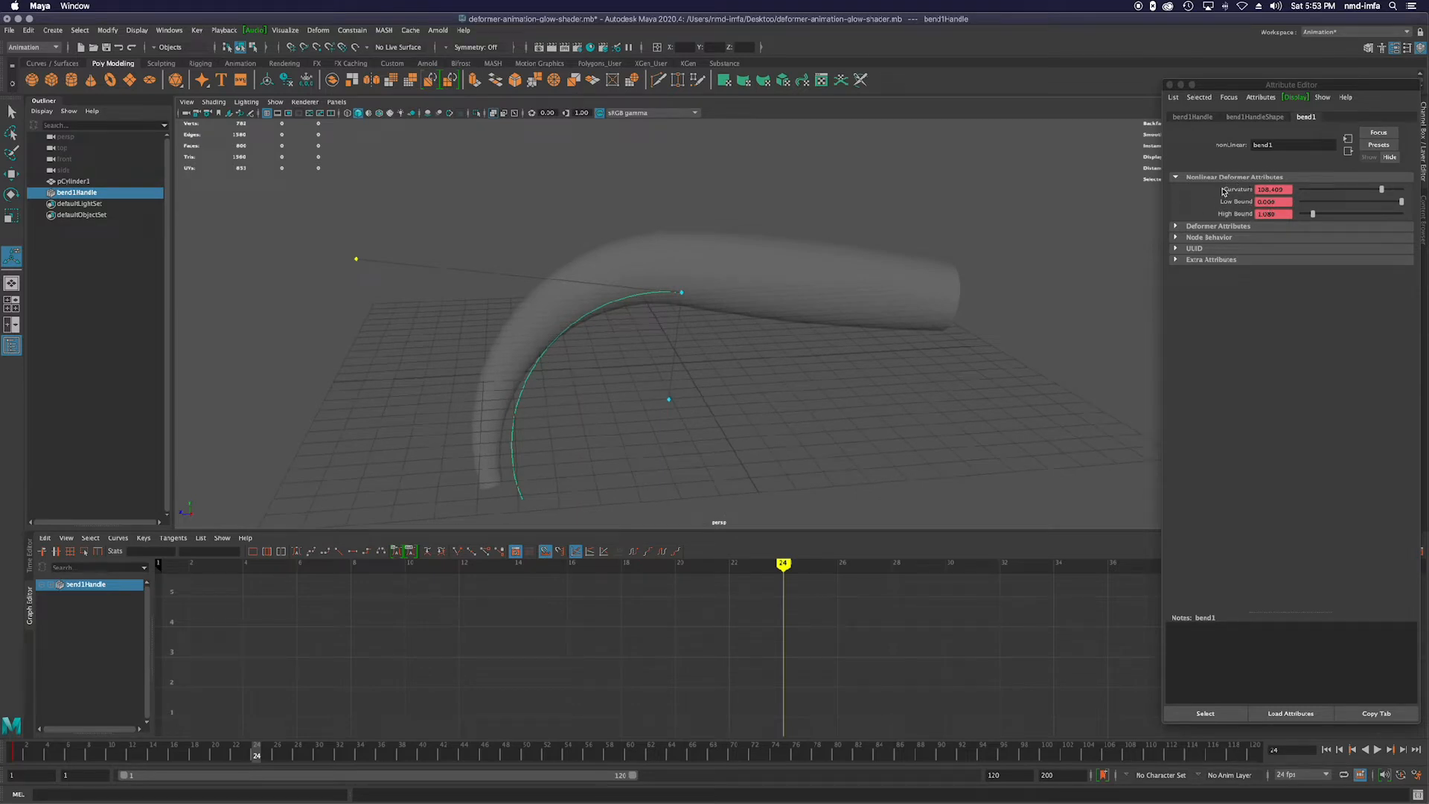
Key bend1's Curvature, Low Bound and High Bound at frame 24 and show the handle's animation curves in the Graph Editor.
right_click(1221, 192)
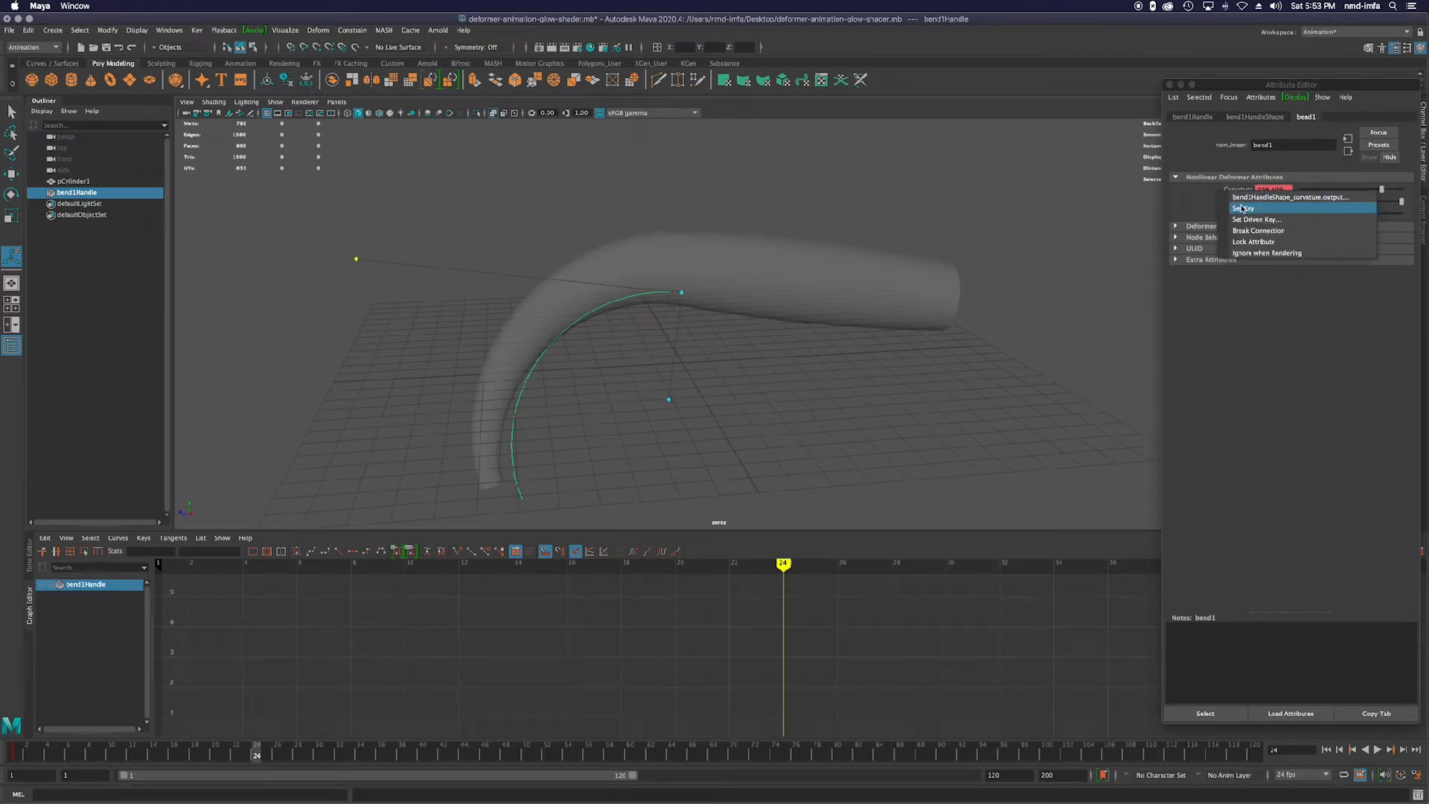
left_click(1236, 210)
right_click(1233, 206)
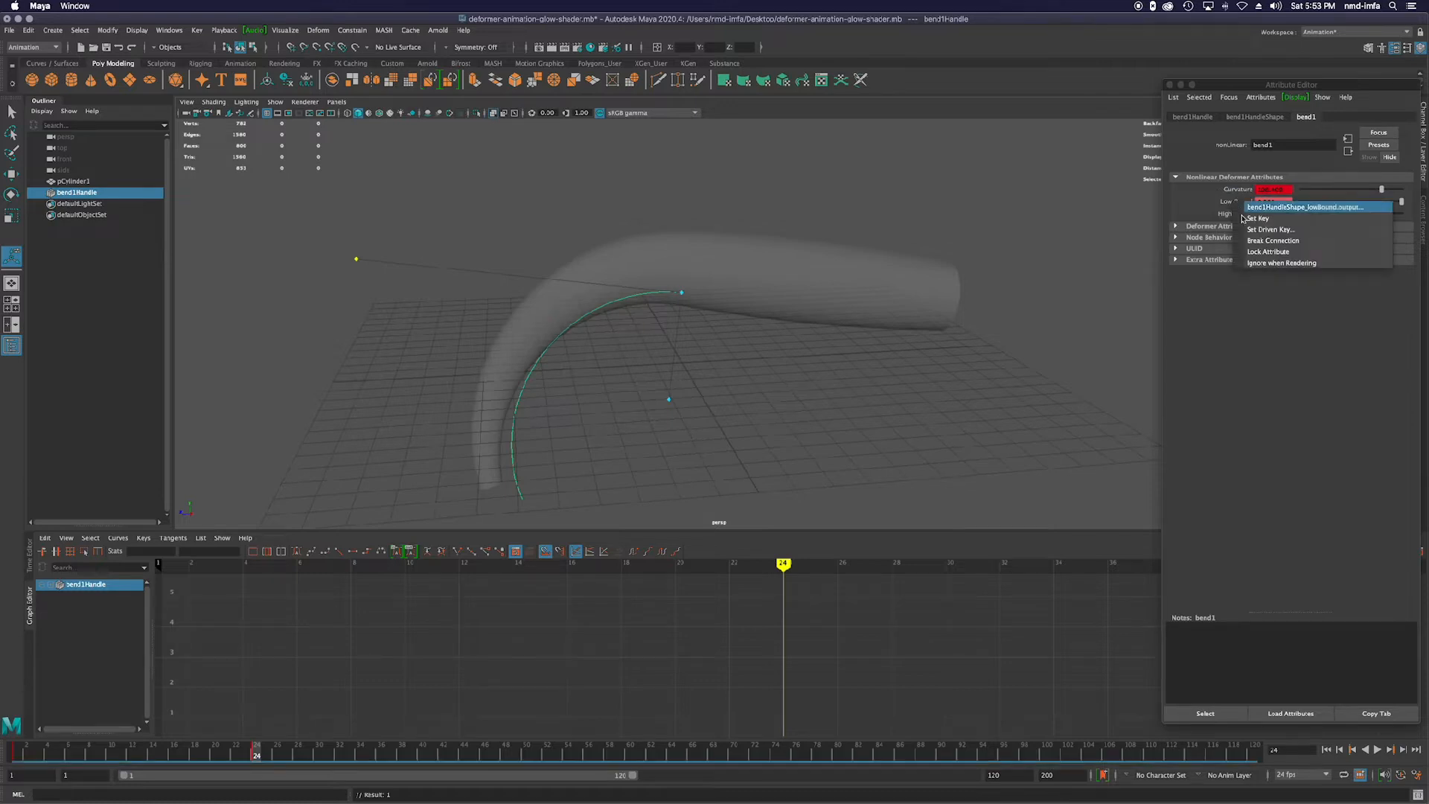
left_click(1247, 221)
right_click(1248, 216)
left_click(1255, 233)
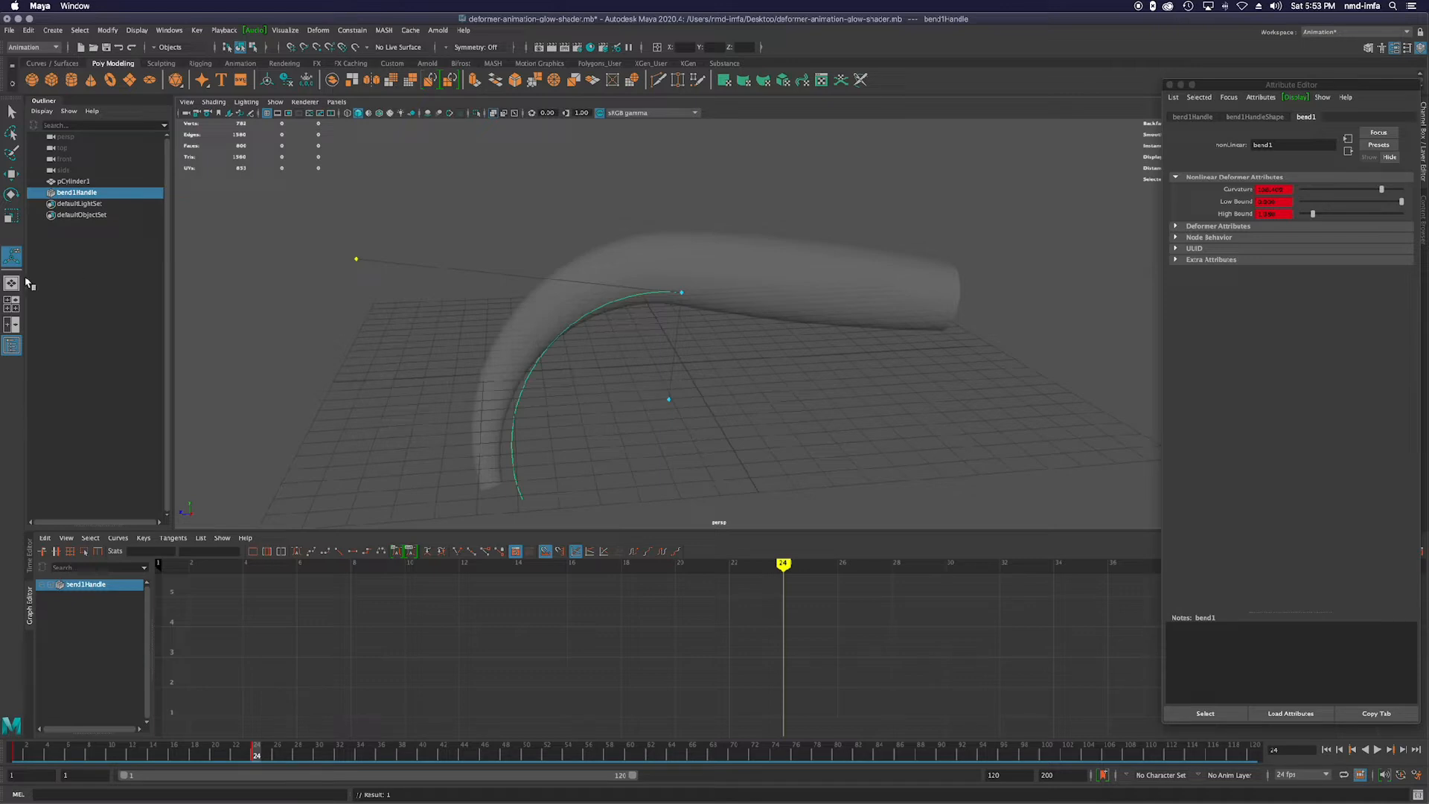
left_click(51, 586)
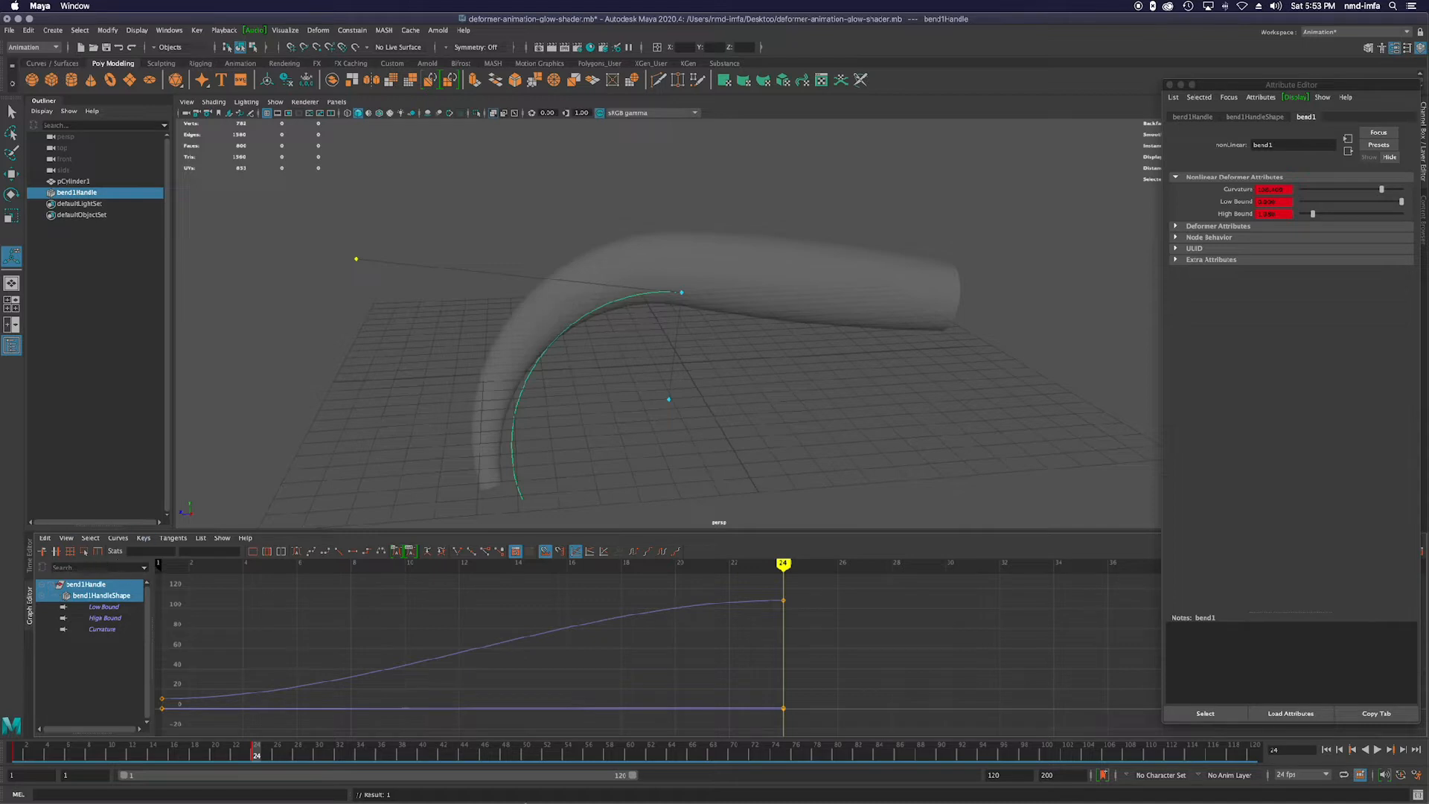
Examine bend1's Low Bound, High Bound and Curvature animation curves one at a time in the Graph Editor.
left_click(99, 618)
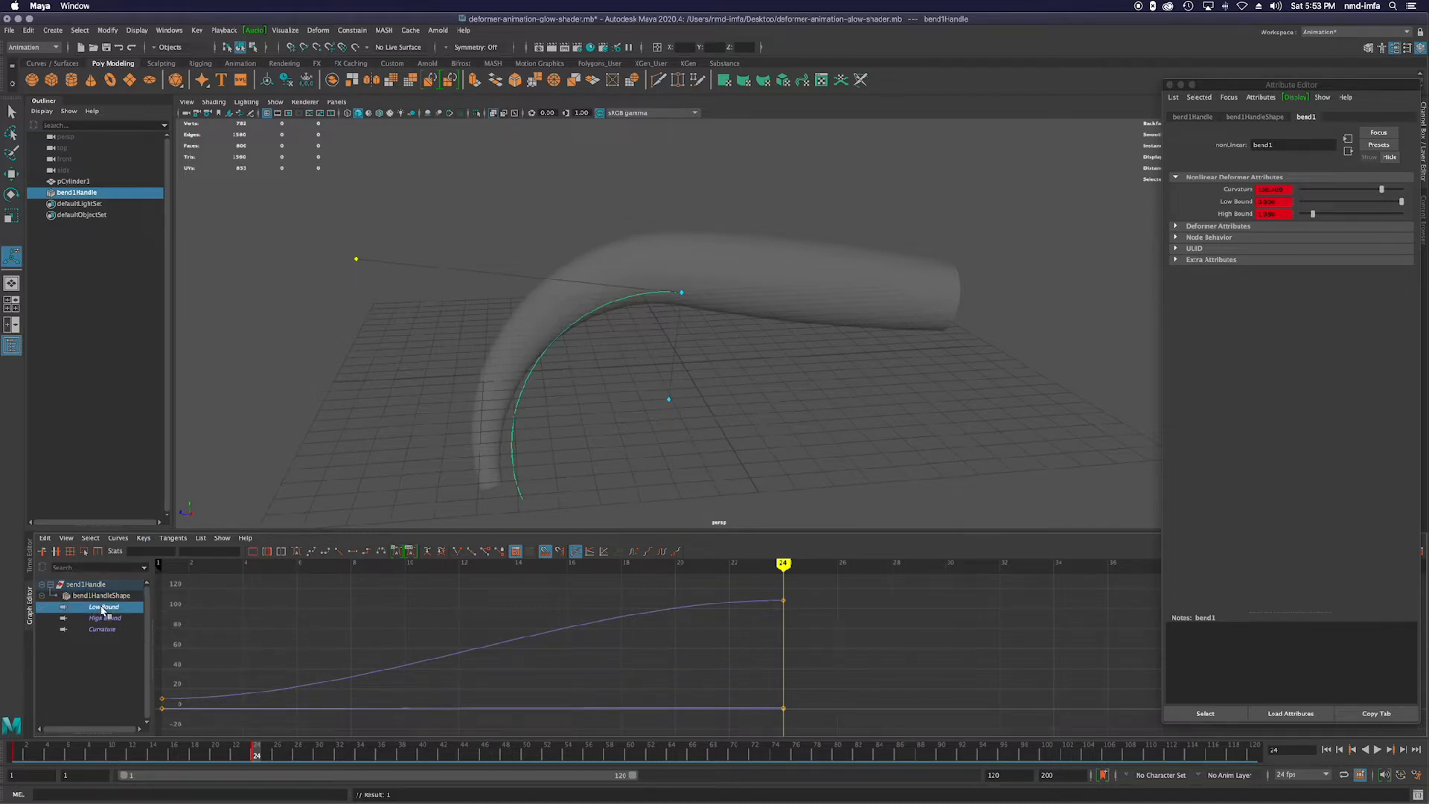
left_click(104, 631)
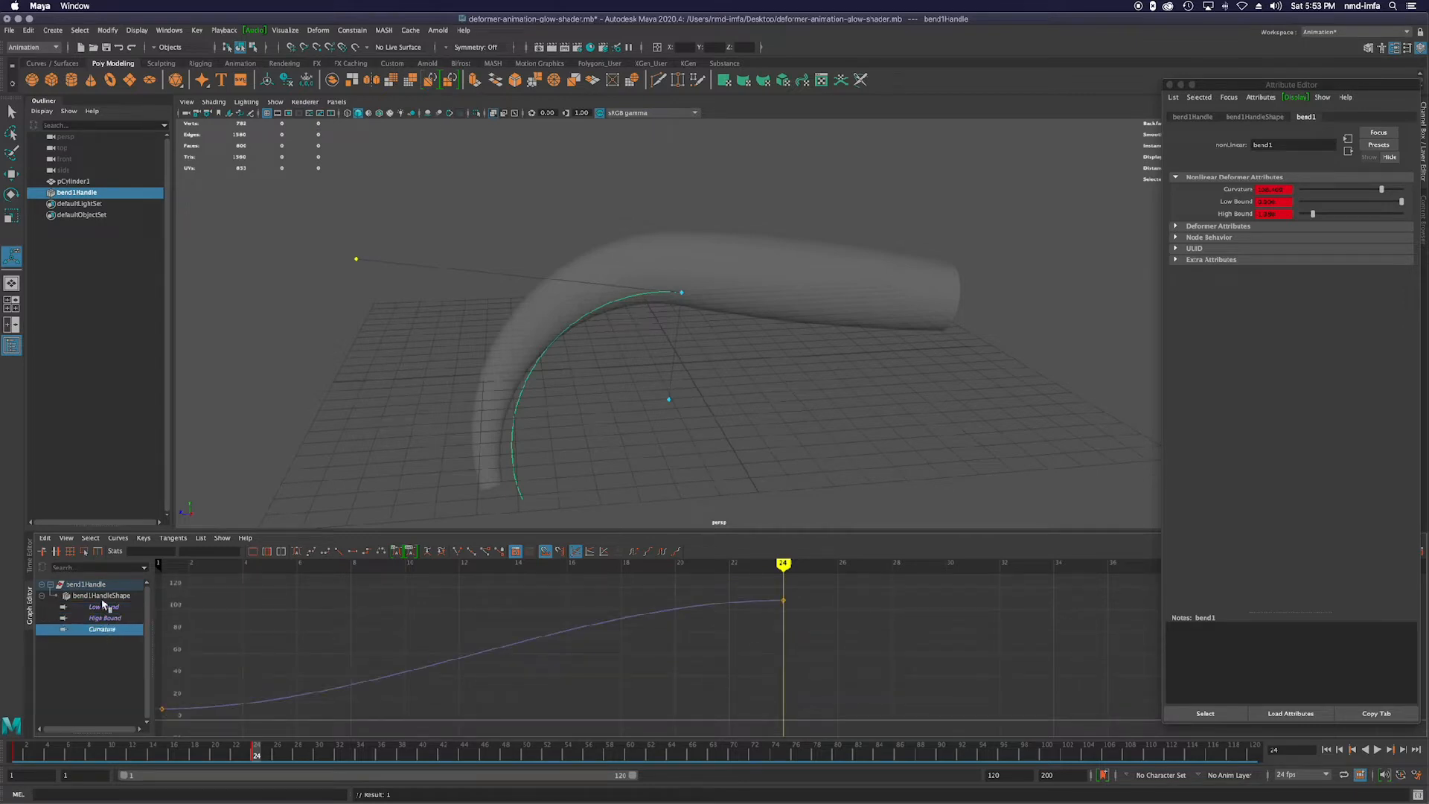
left_click(103, 597)
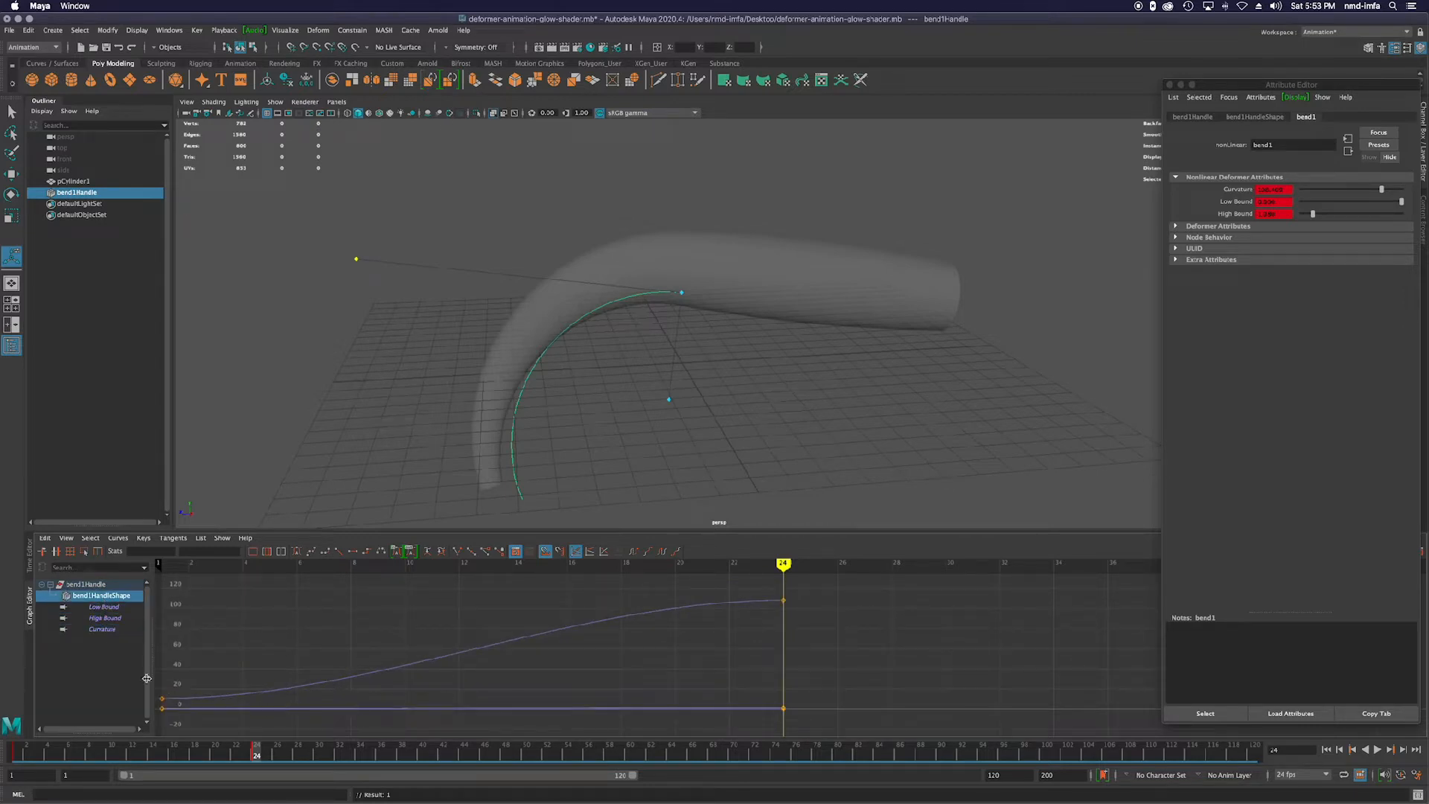
left_click(104, 606)
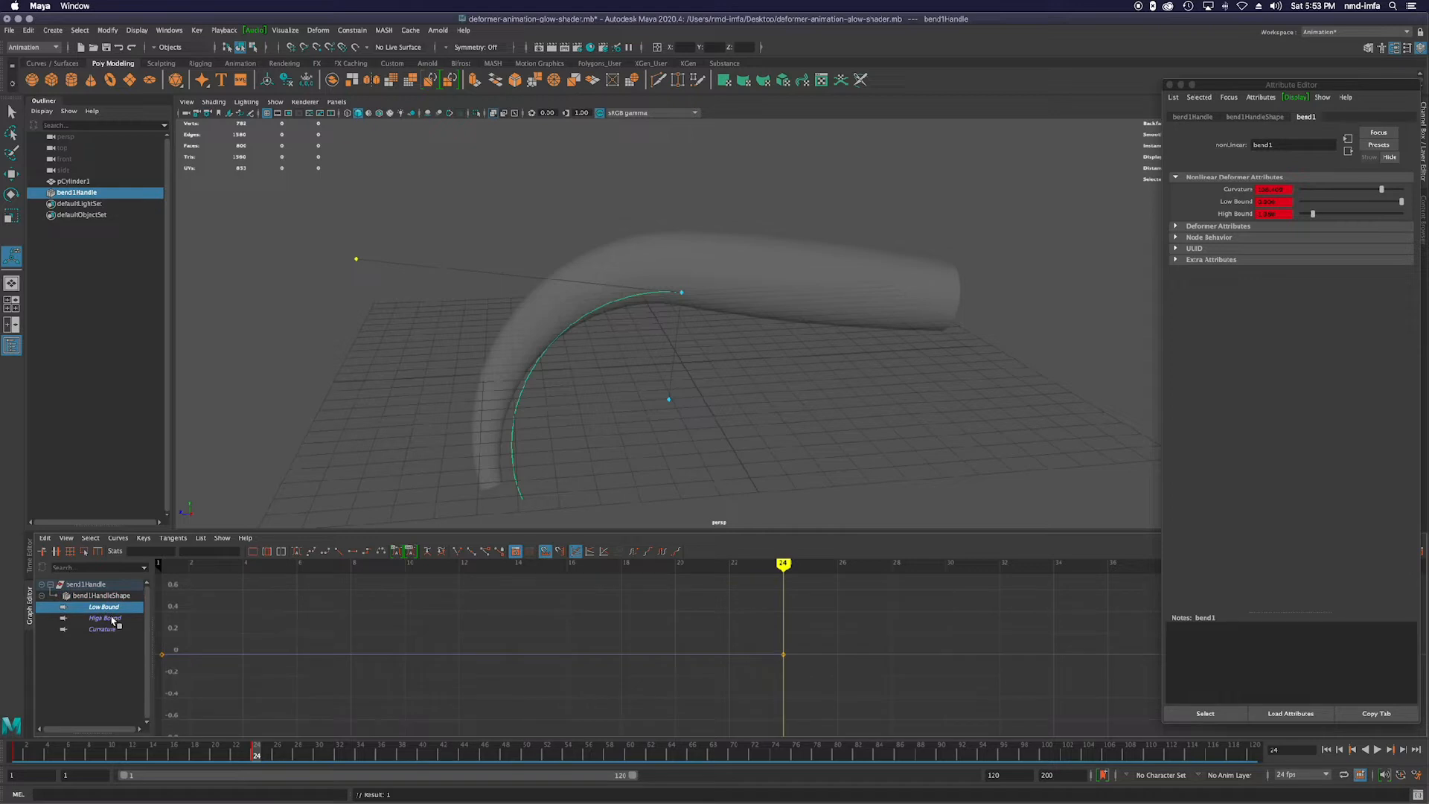
left_click(113, 619)
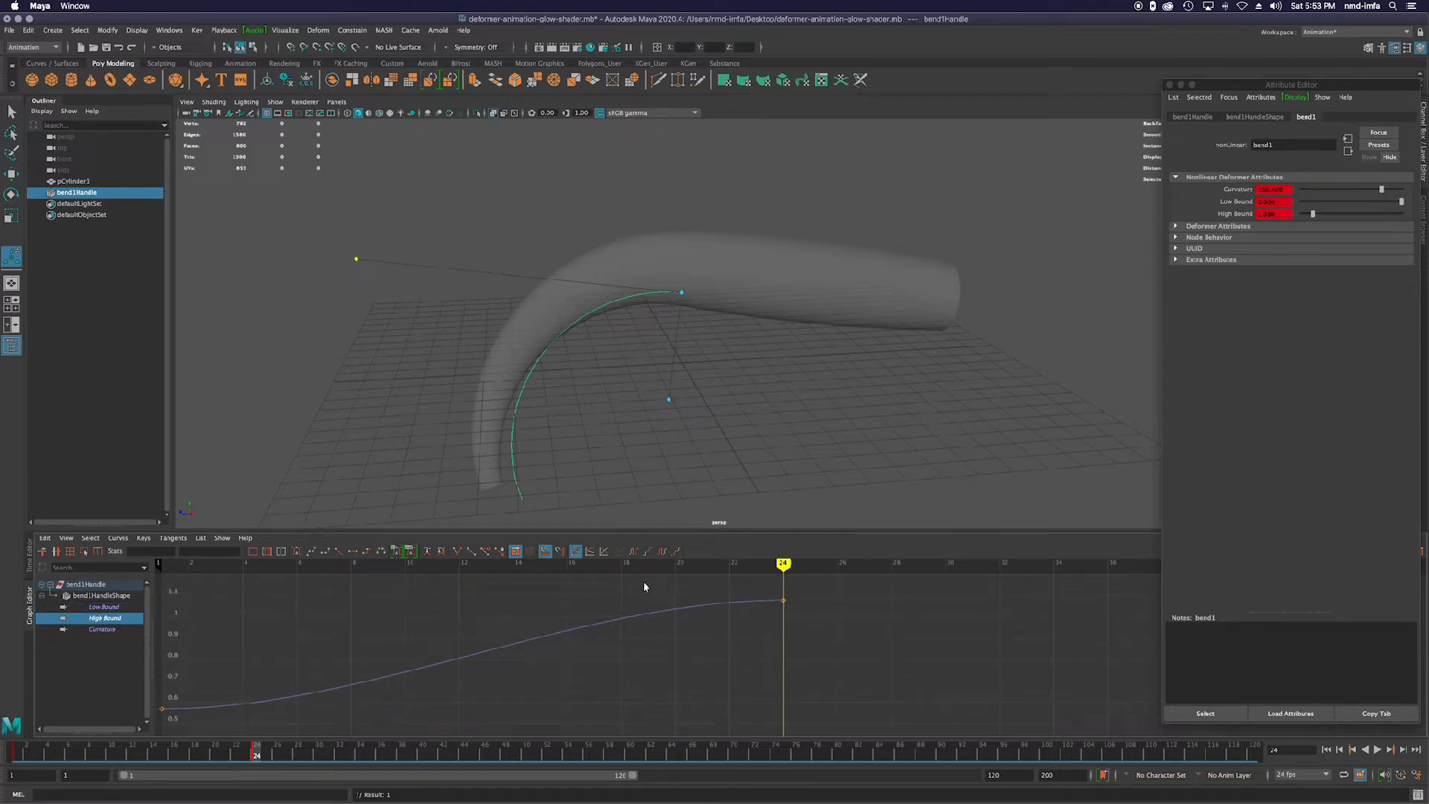
left_click(102, 630)
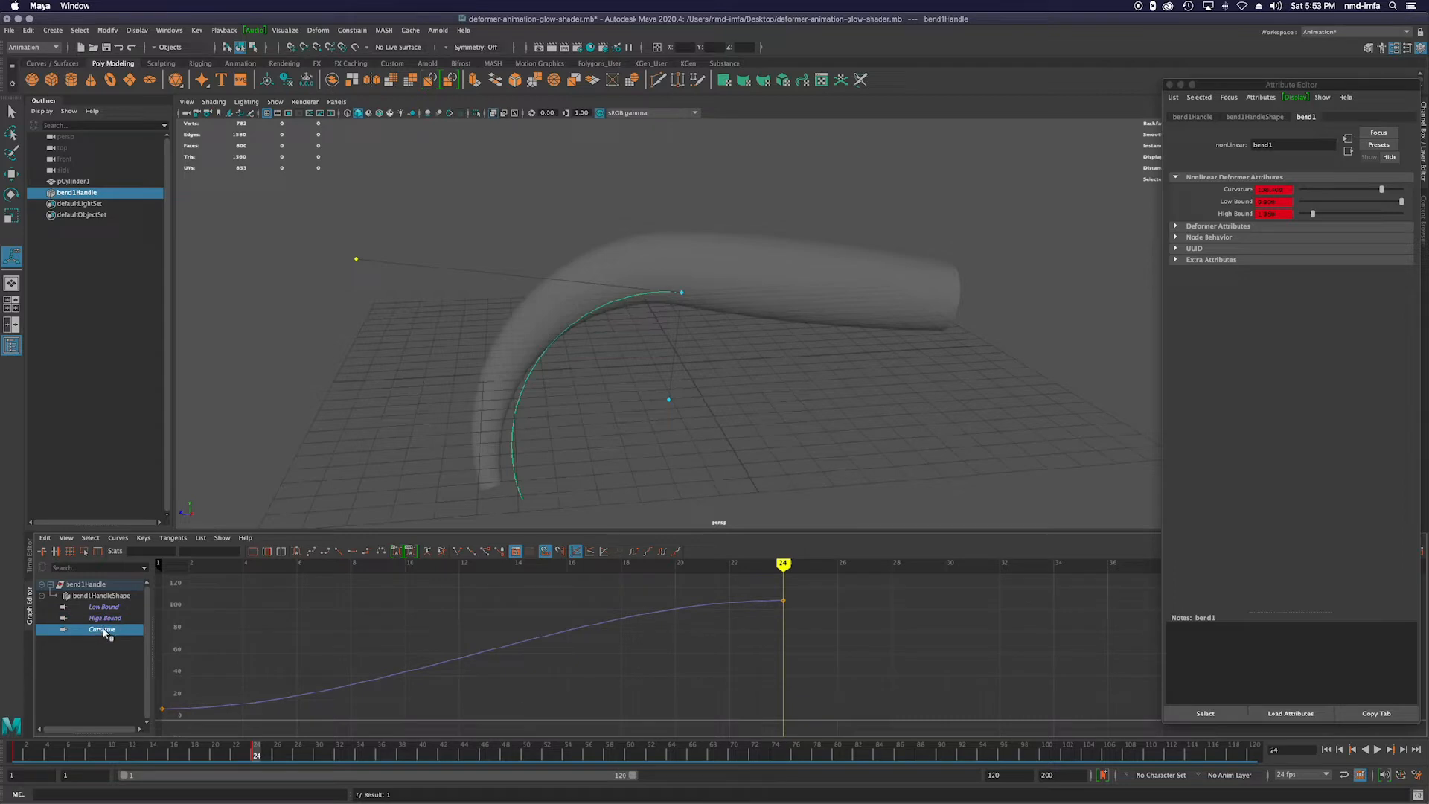
left_click(104, 619)
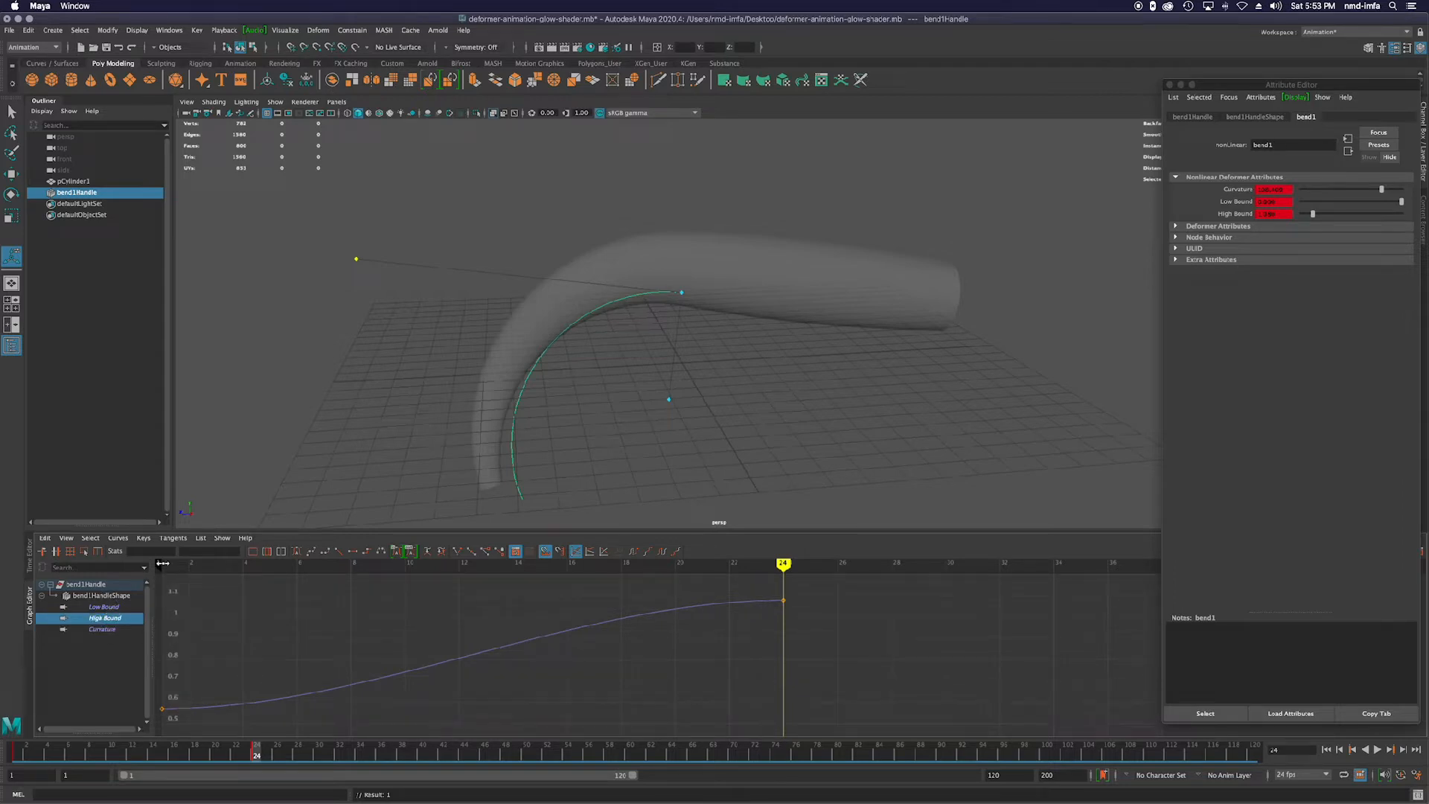
Steepen the incoming tangent of High Bound's frame 24 key so the curve accelerates into it, and play the animation from frame 1.
mouse_move(783, 563)
left_mouse_down()
mouse_move(180, 578)
mouse_move(817, 584)
mouse_move(349, 565)
mouse_move(176, 614)
mouse_move(174, 717)
mouse_move(259, 705)
mouse_move(335, 722)
mouse_move(309, 590)
mouse_move(361, 673)
mouse_move(353, 726)
mouse_move(362, 711)
left_mouse_up()
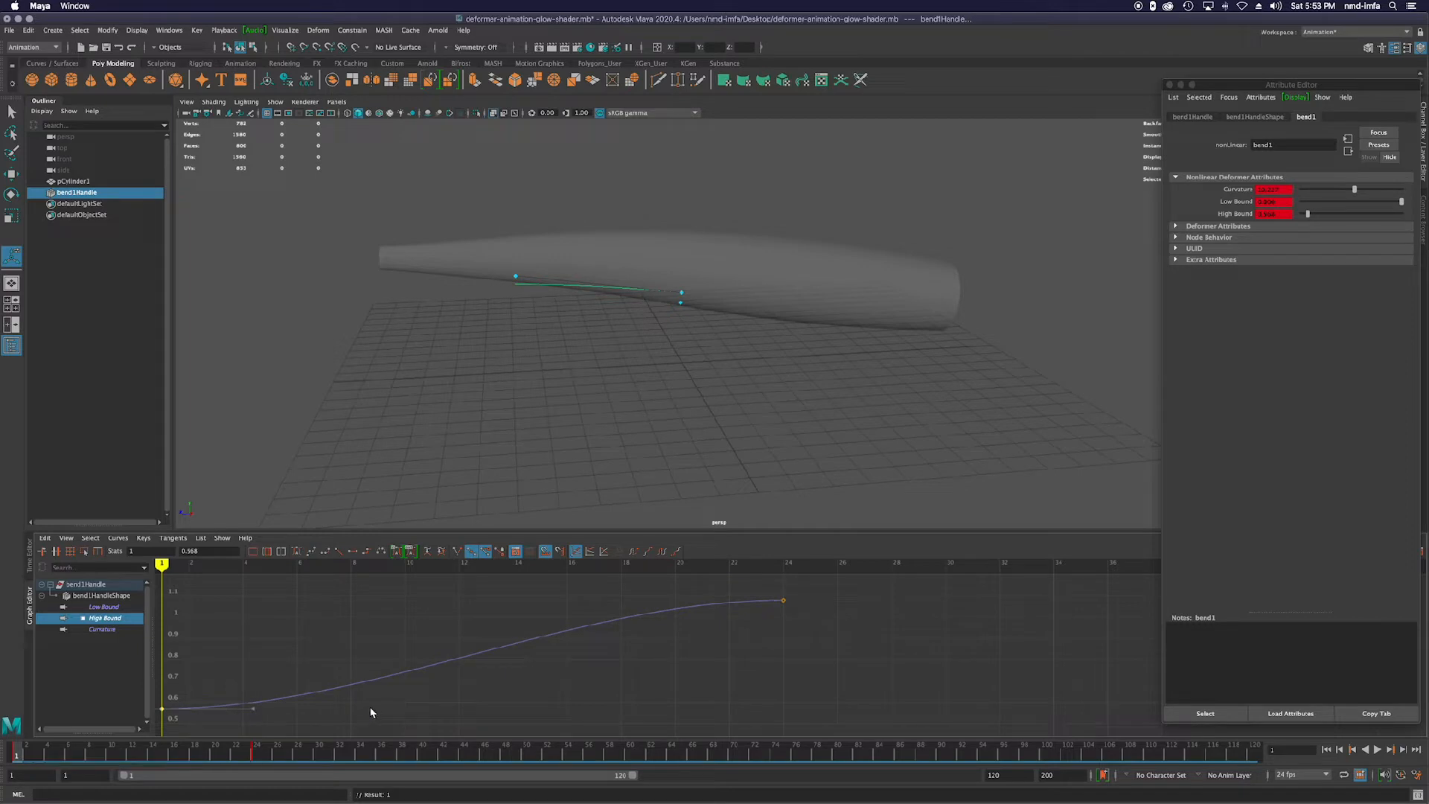
left_click(784, 601)
left_click_drag(692, 605, 632, 600)
left_click(1378, 750)
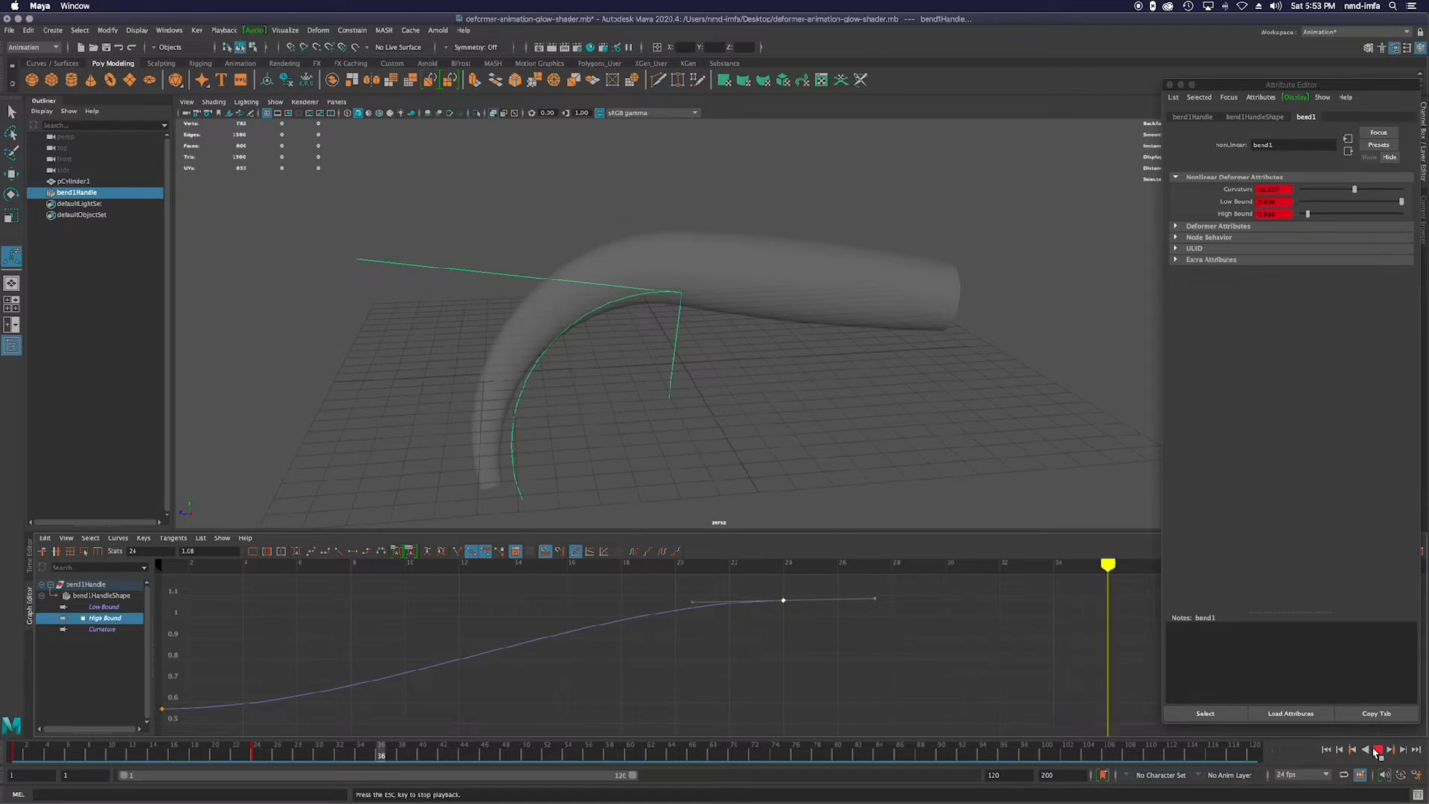
left_click(1377, 750)
left_click(1340, 750)
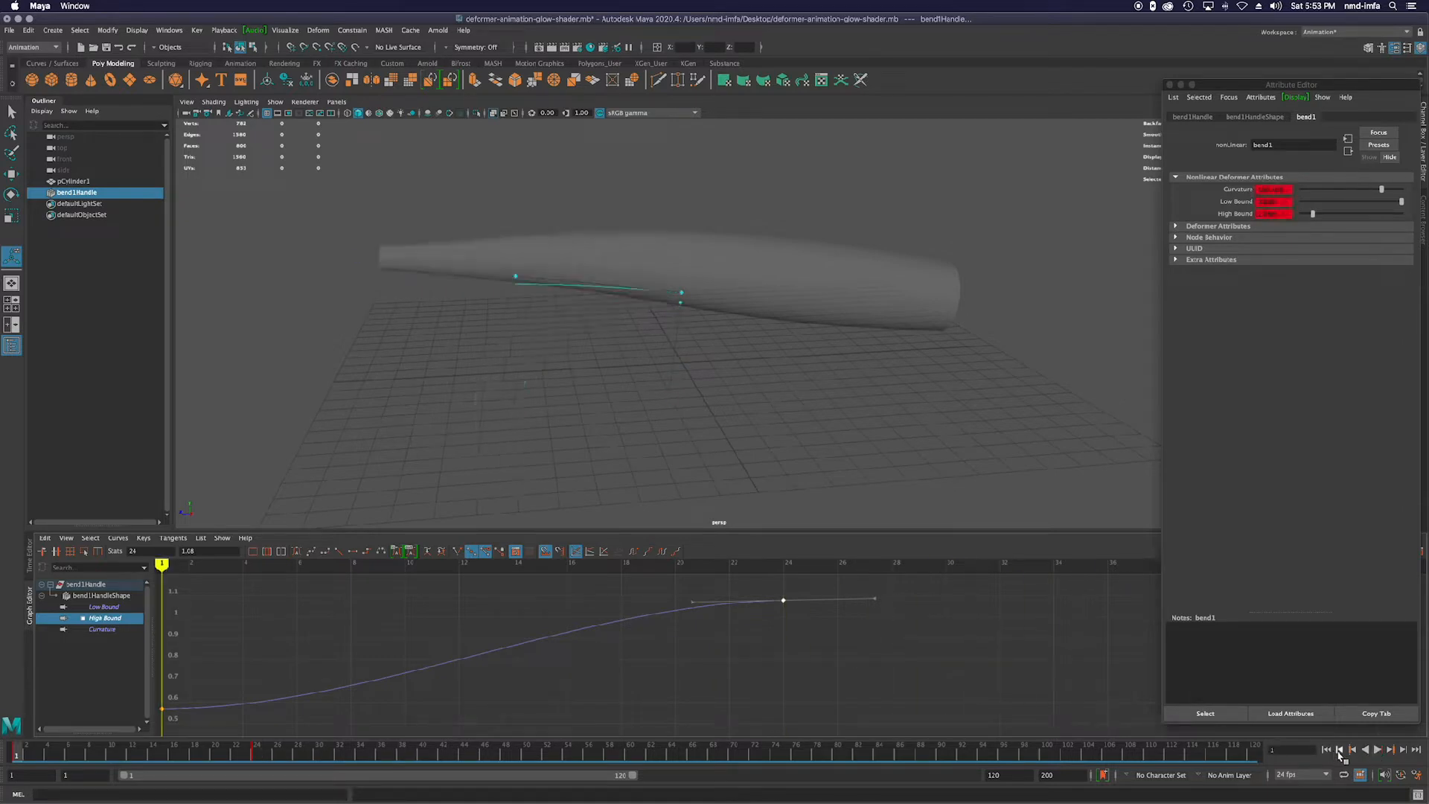
left_click(1378, 750)
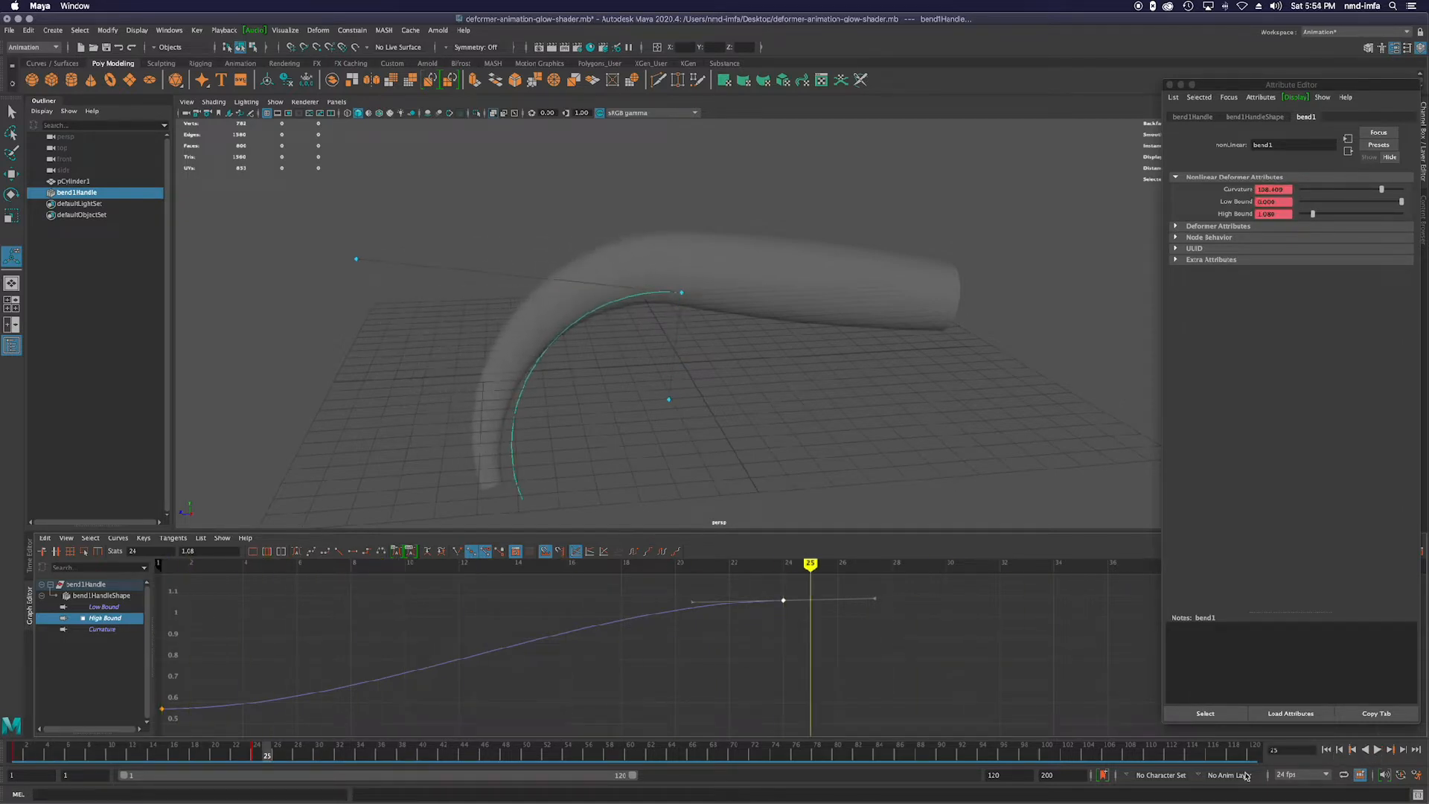
left_click_drag(695, 606, 722, 642)
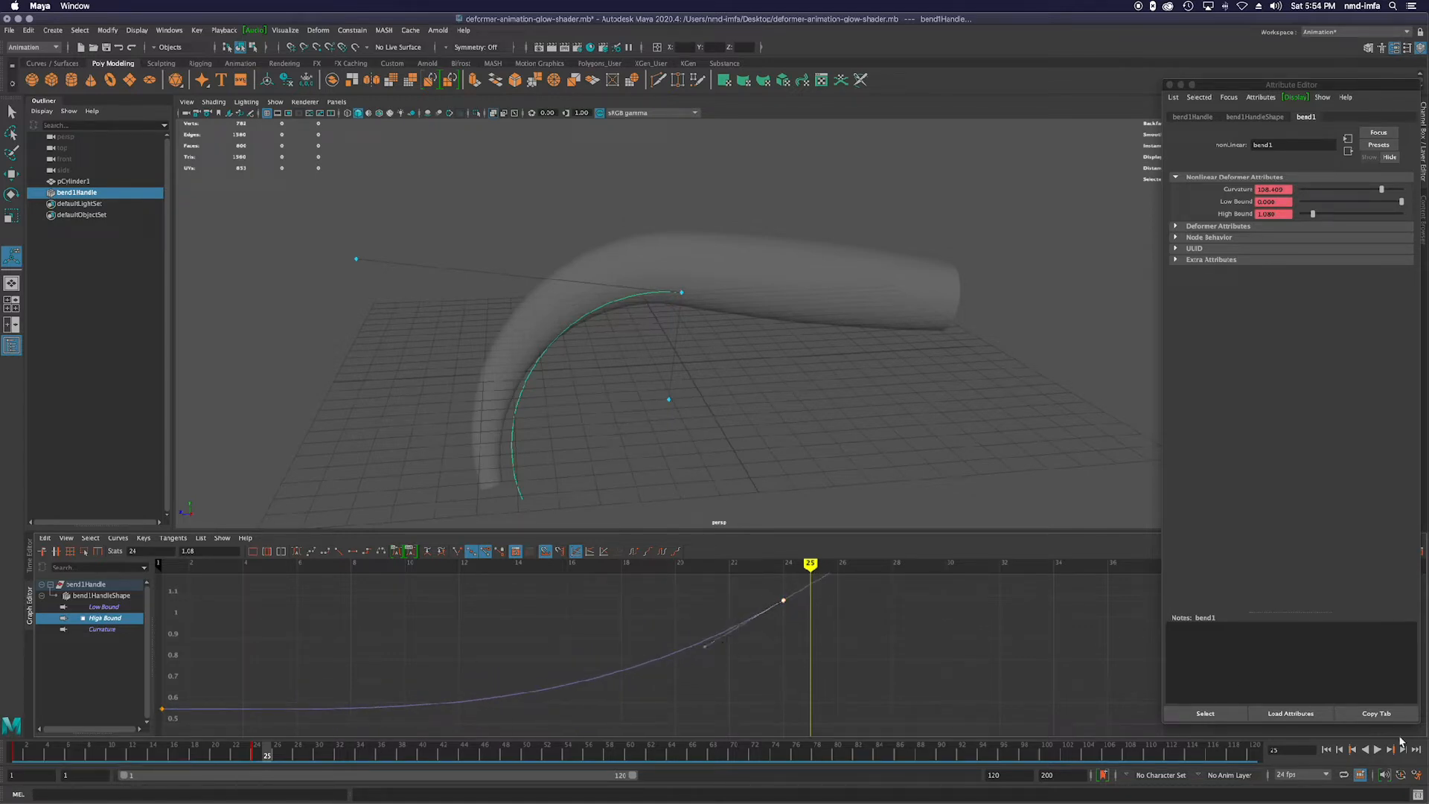
left_click(1327, 750)
left_click(1377, 750)
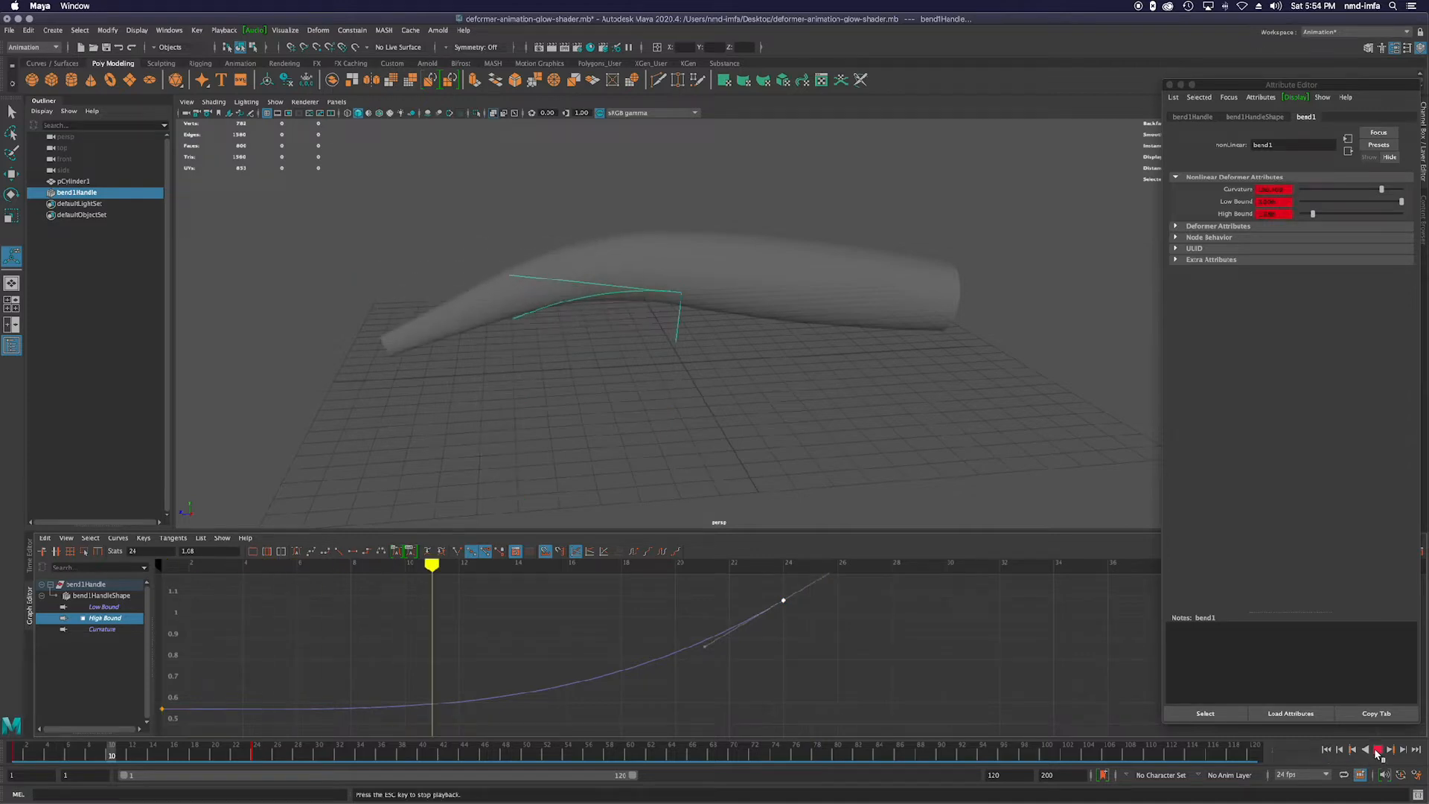
left_click(1377, 750)
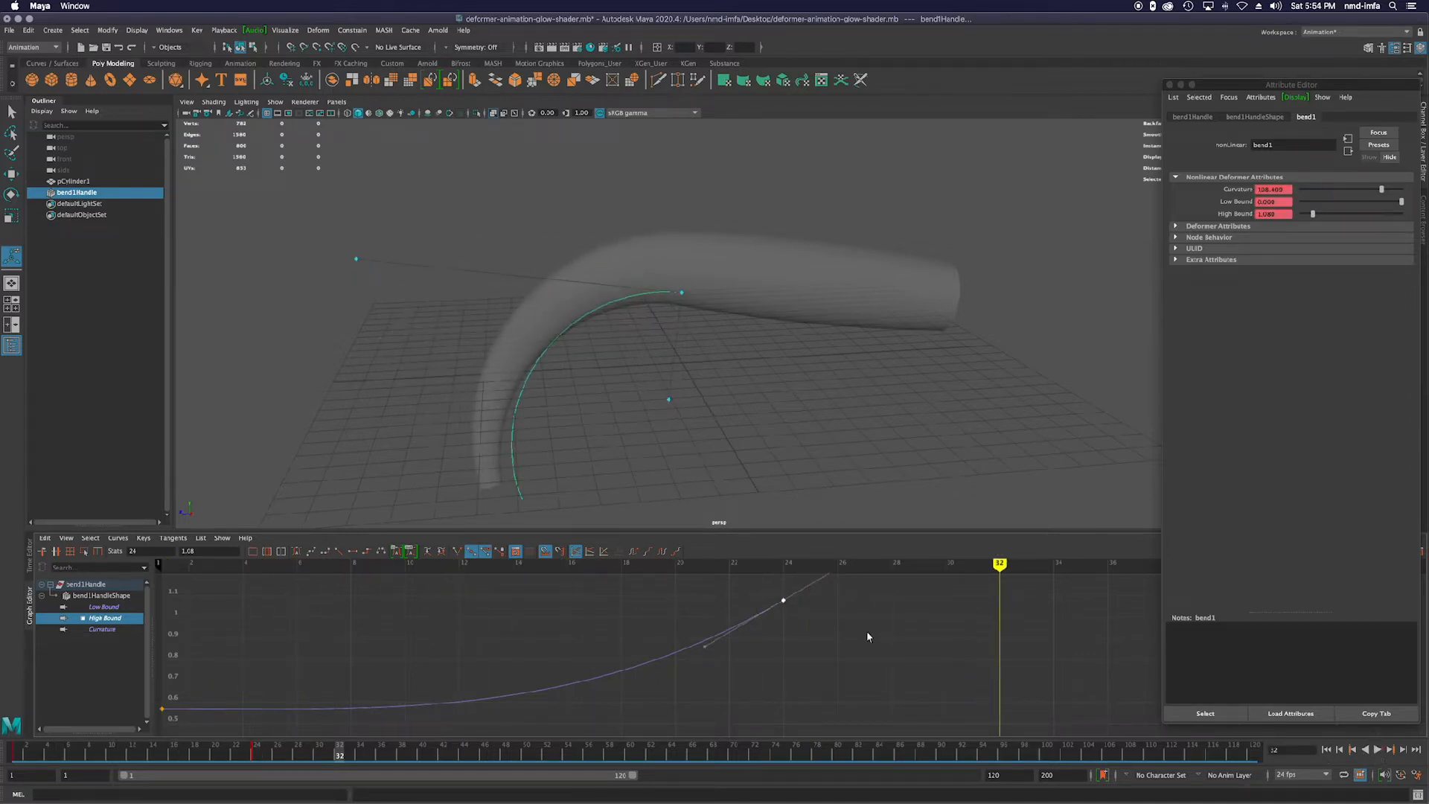
Move High Bound's end key to frame 30 at a value of about 1.11 and play back the animation.
middle_click_drag(784, 603, 947, 592)
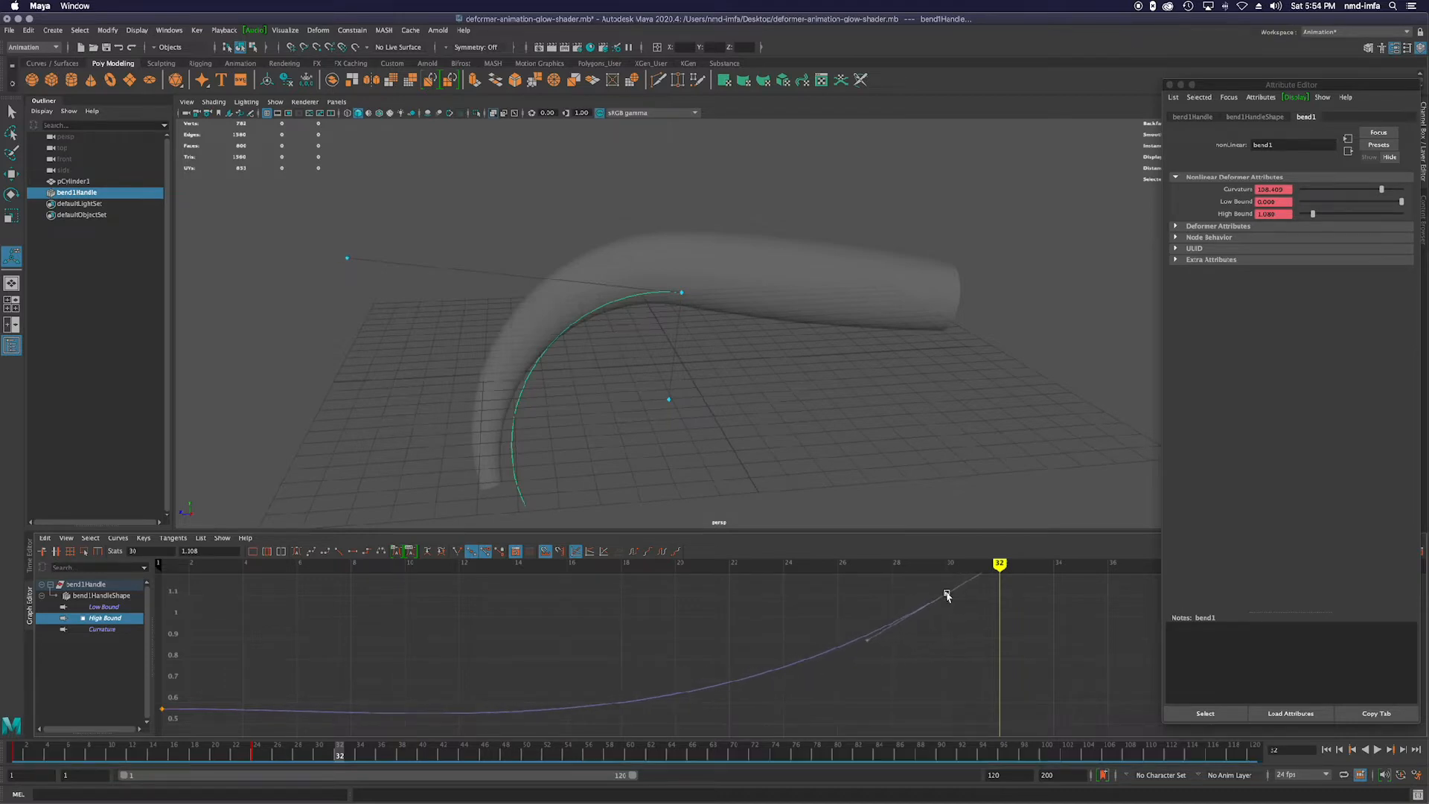
left_click(1378, 750)
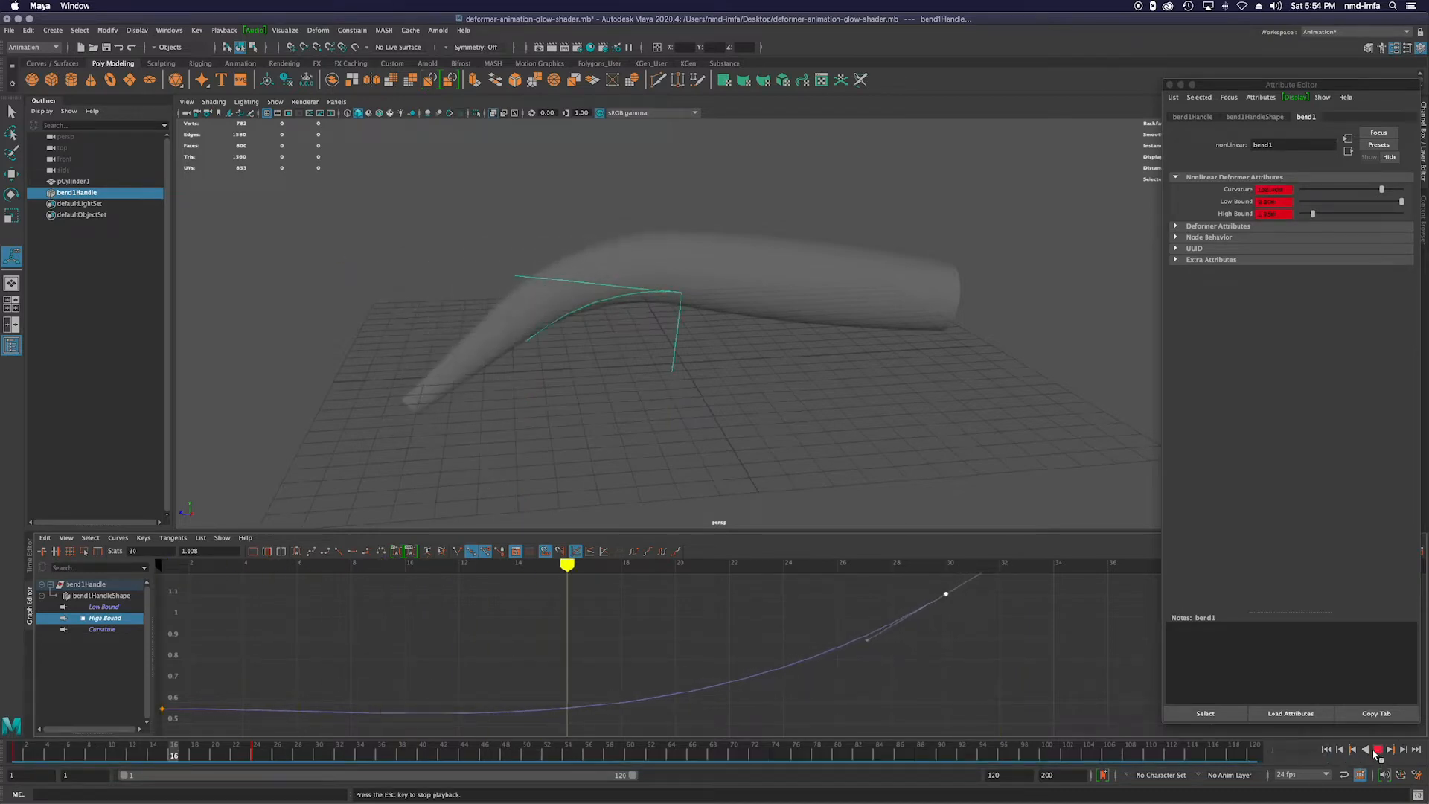
left_click(1378, 750)
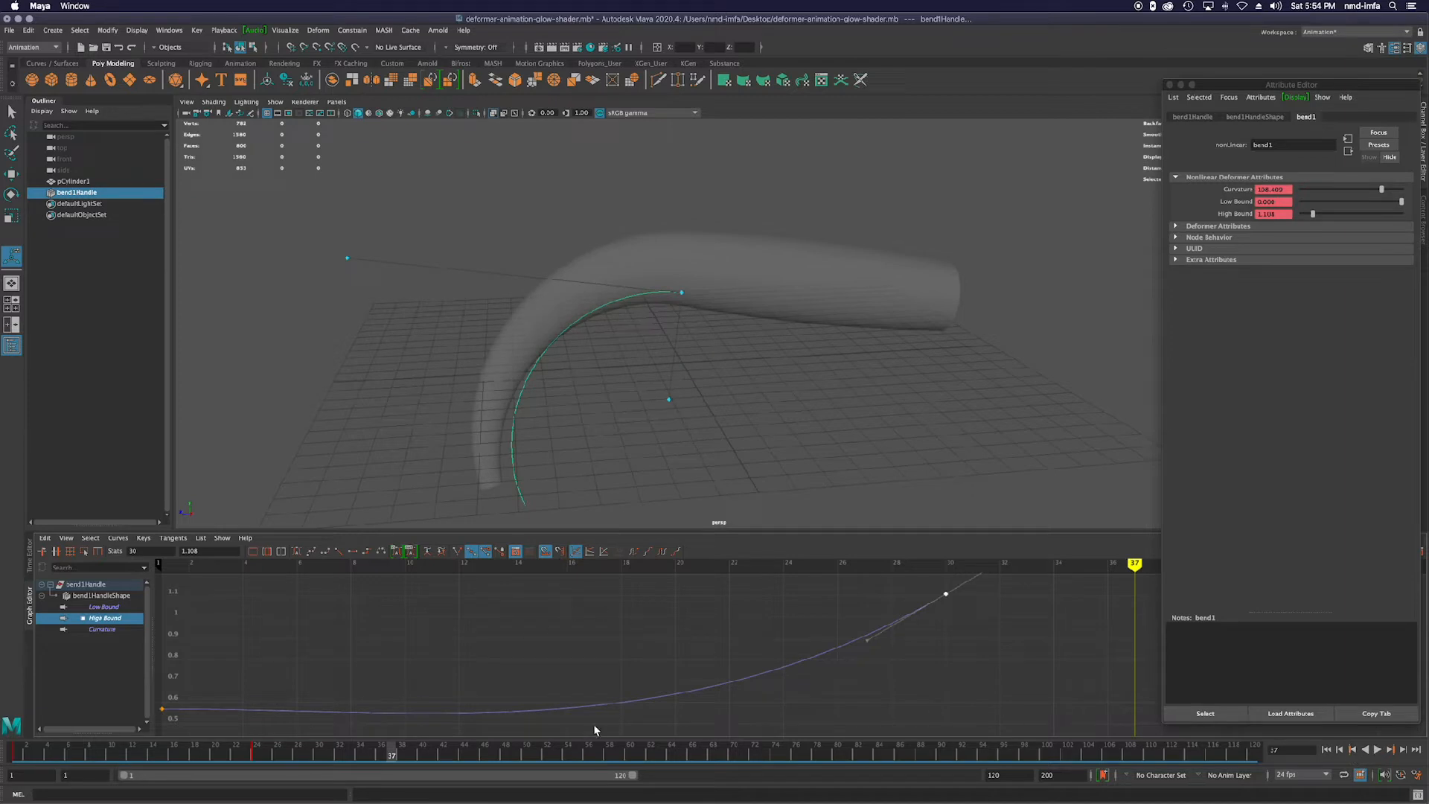
Steepen the incoming tangent of Curvature's end key, move the key to frame 30 at about 117.5 and play back the animation.
left_click(102, 630)
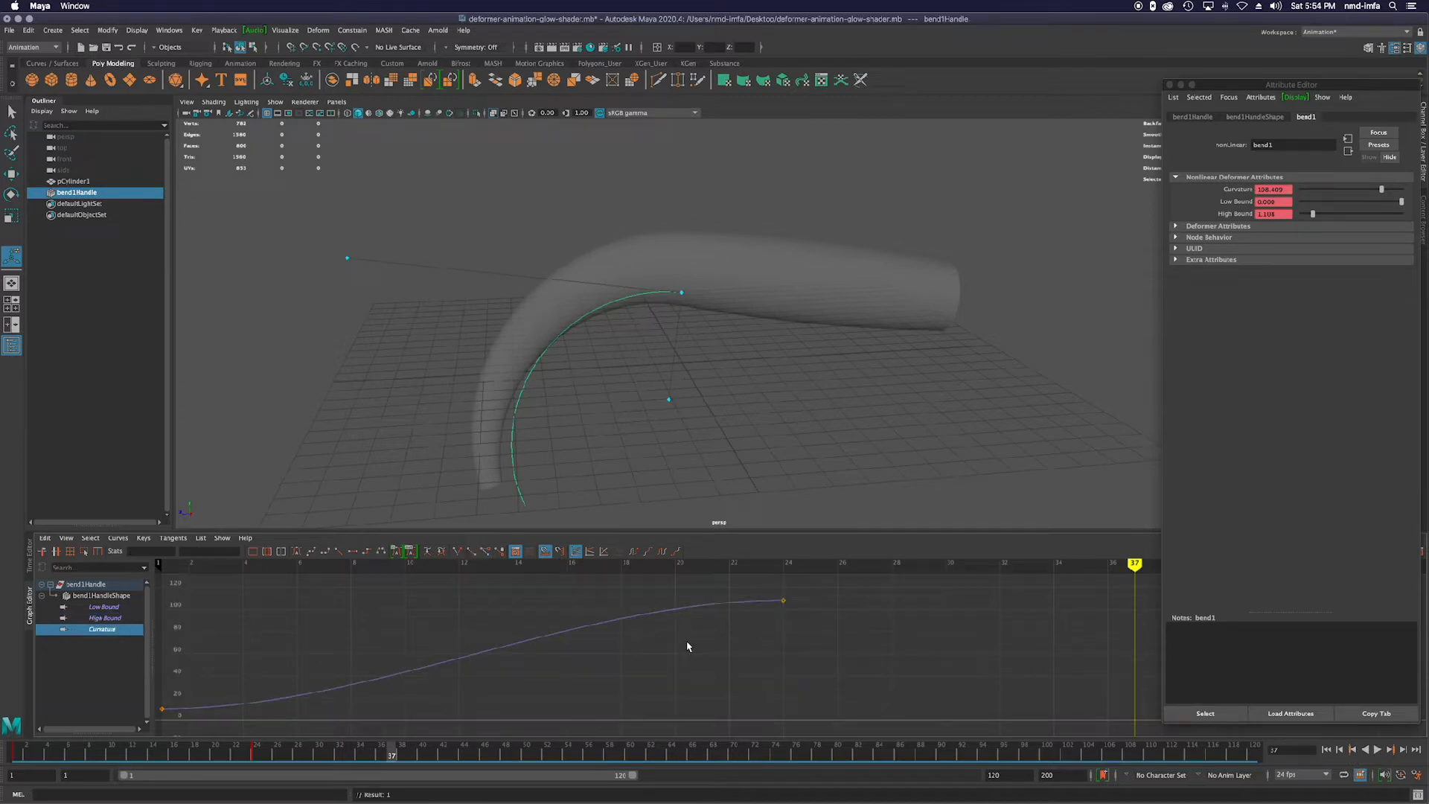
left_click(784, 602)
left_click_drag(689, 602, 709, 645)
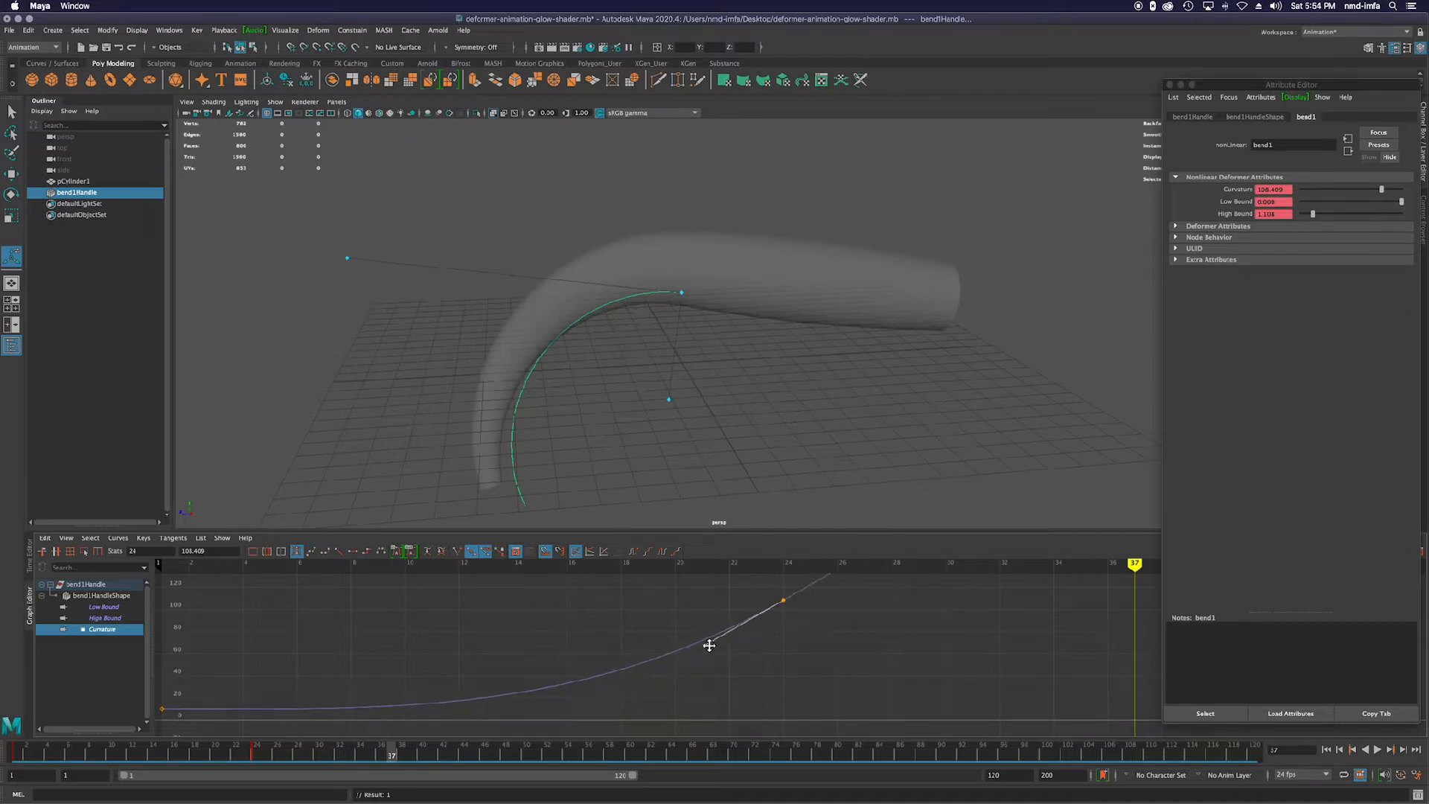
left_click_drag(785, 600, 950, 589)
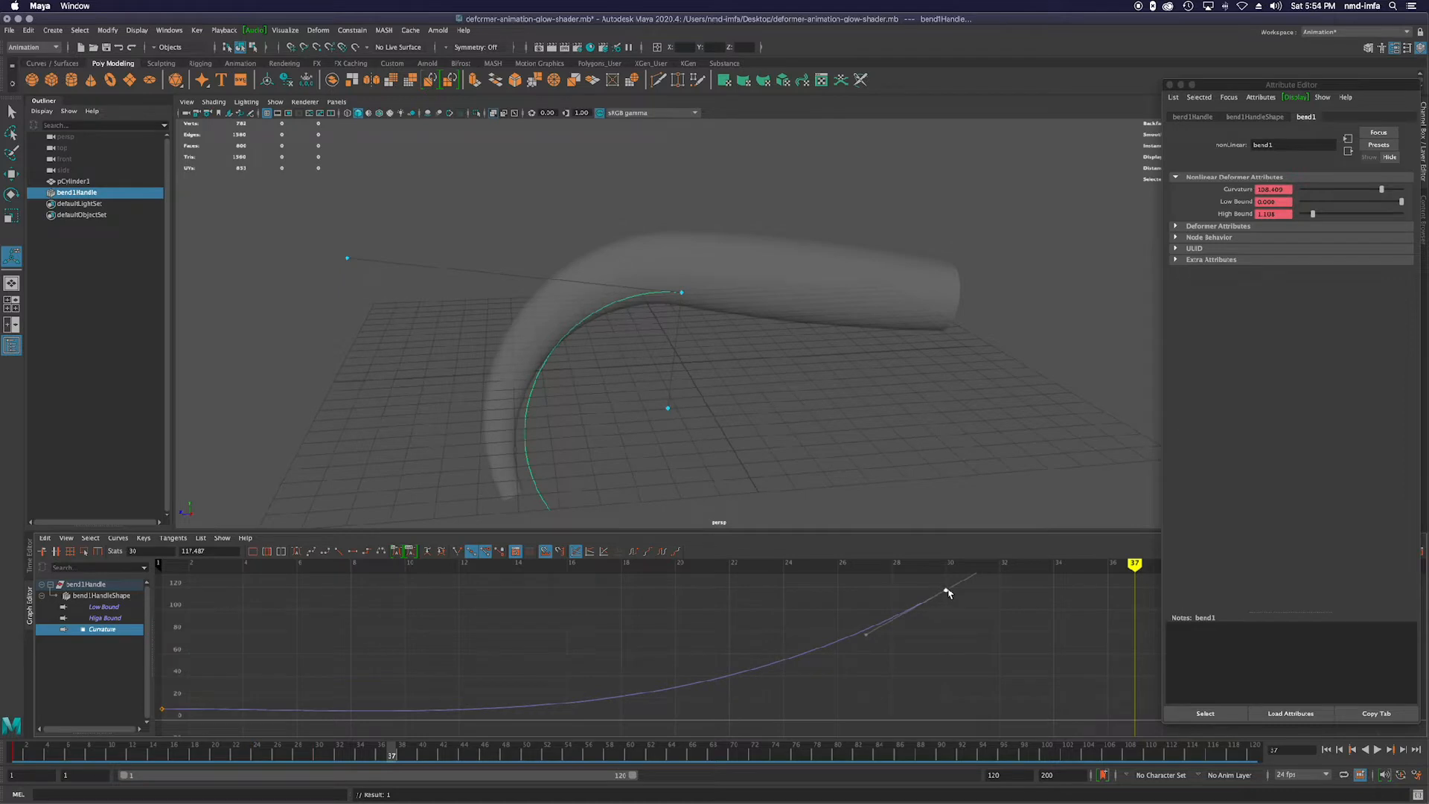
left_click(1327, 751)
left_click(1377, 751)
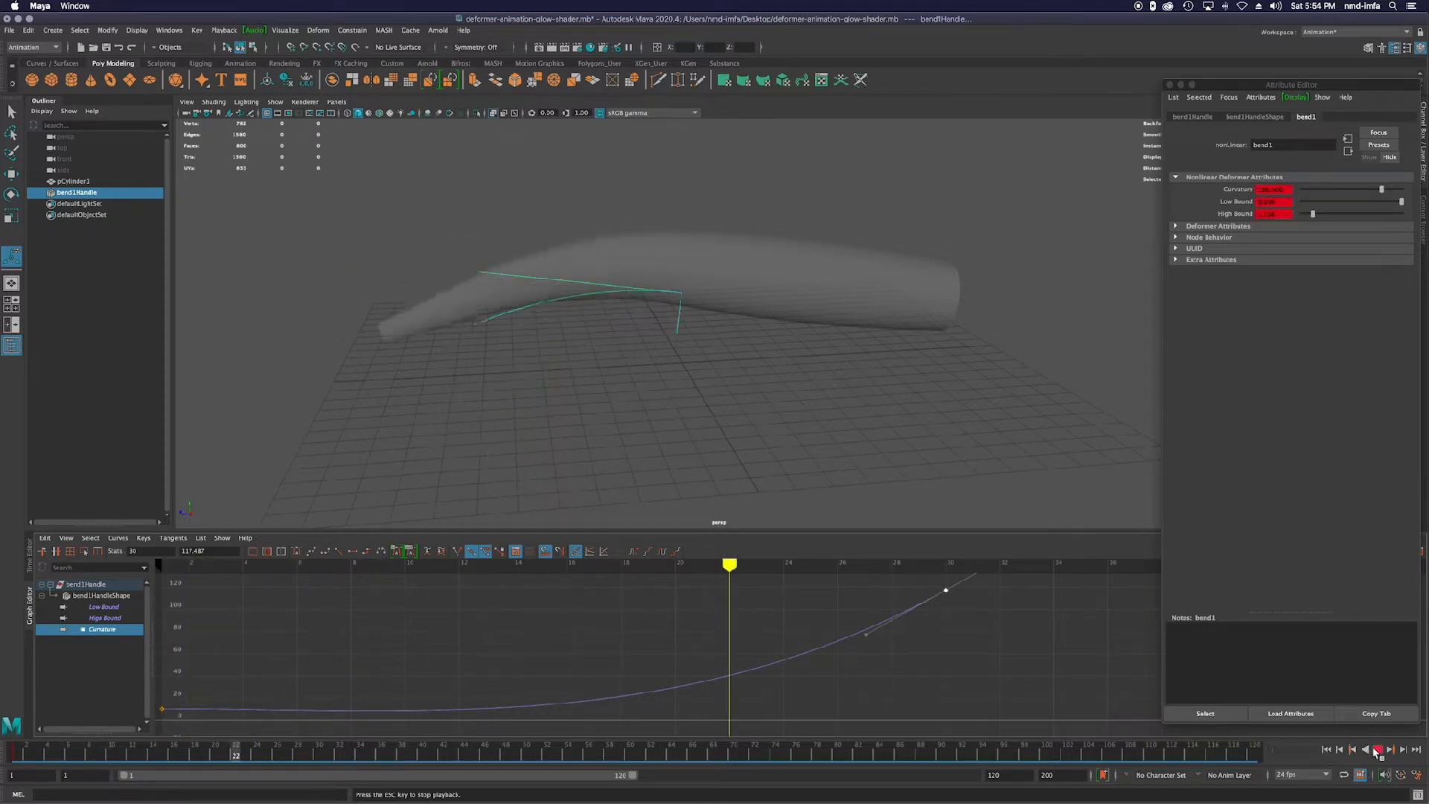
left_click(1377, 751)
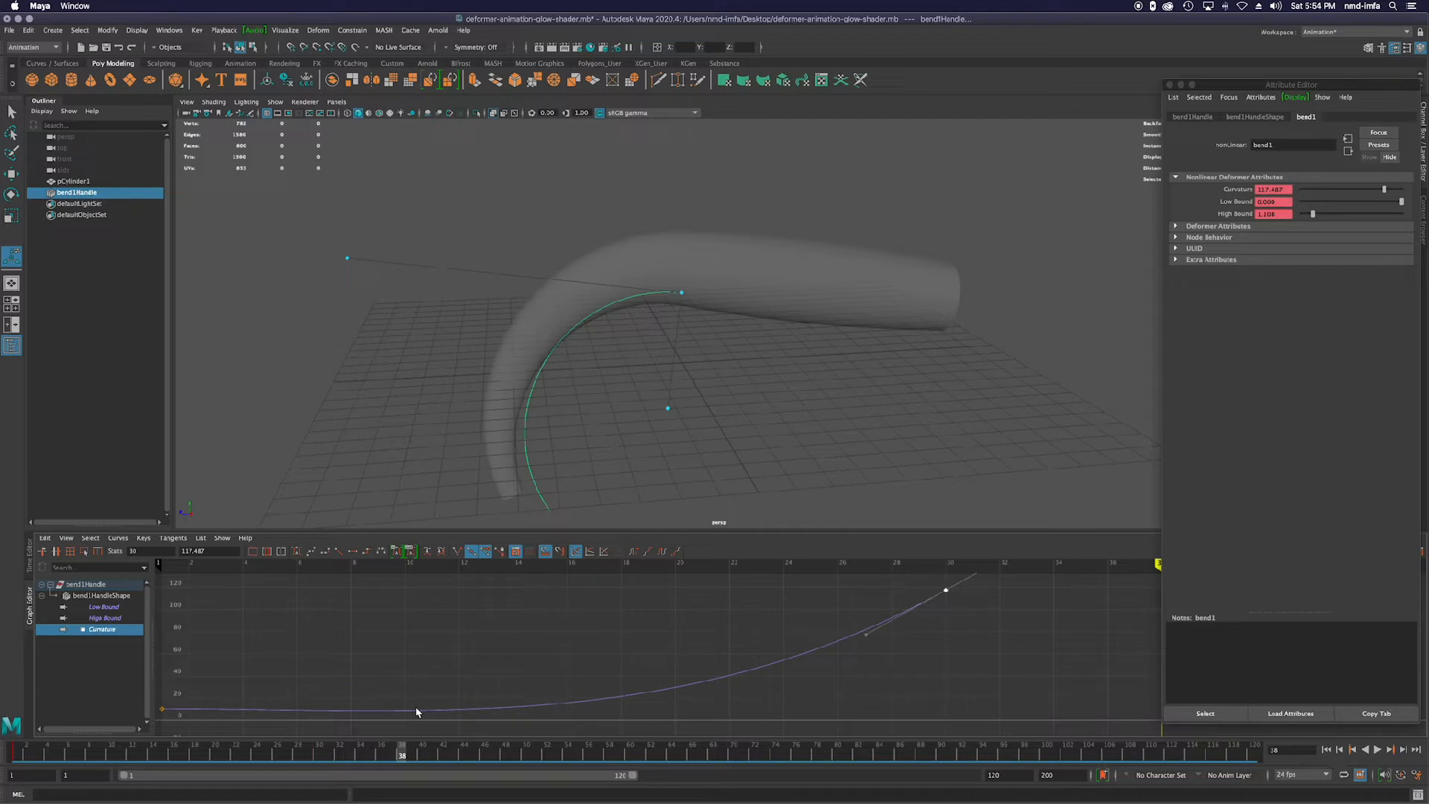
Lower the incoming tangent of Curvature's frame 30 key slightly and replay the animation from frame 1 to check the motion.
left_click_drag(865, 634, 864, 644)
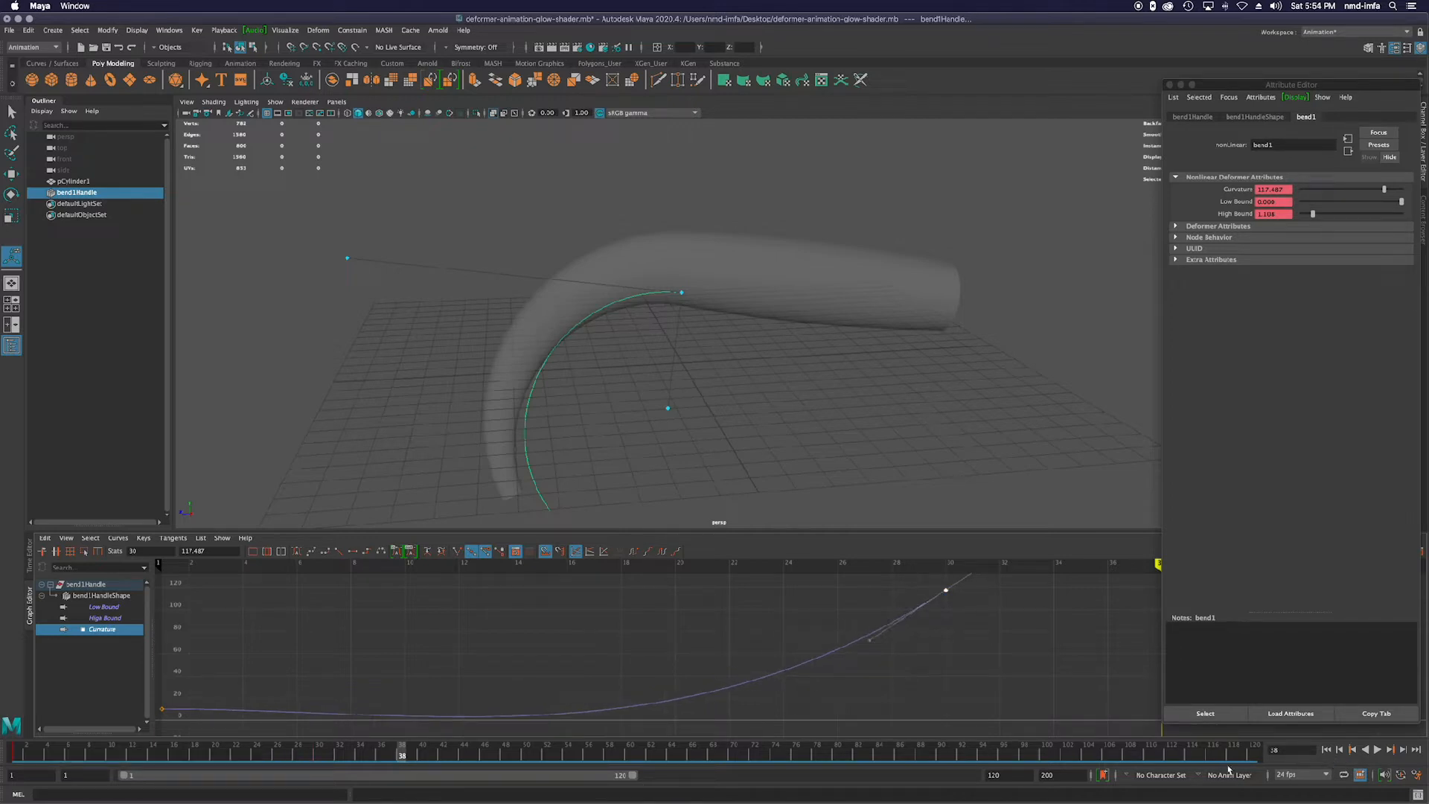
left_click(1329, 750)
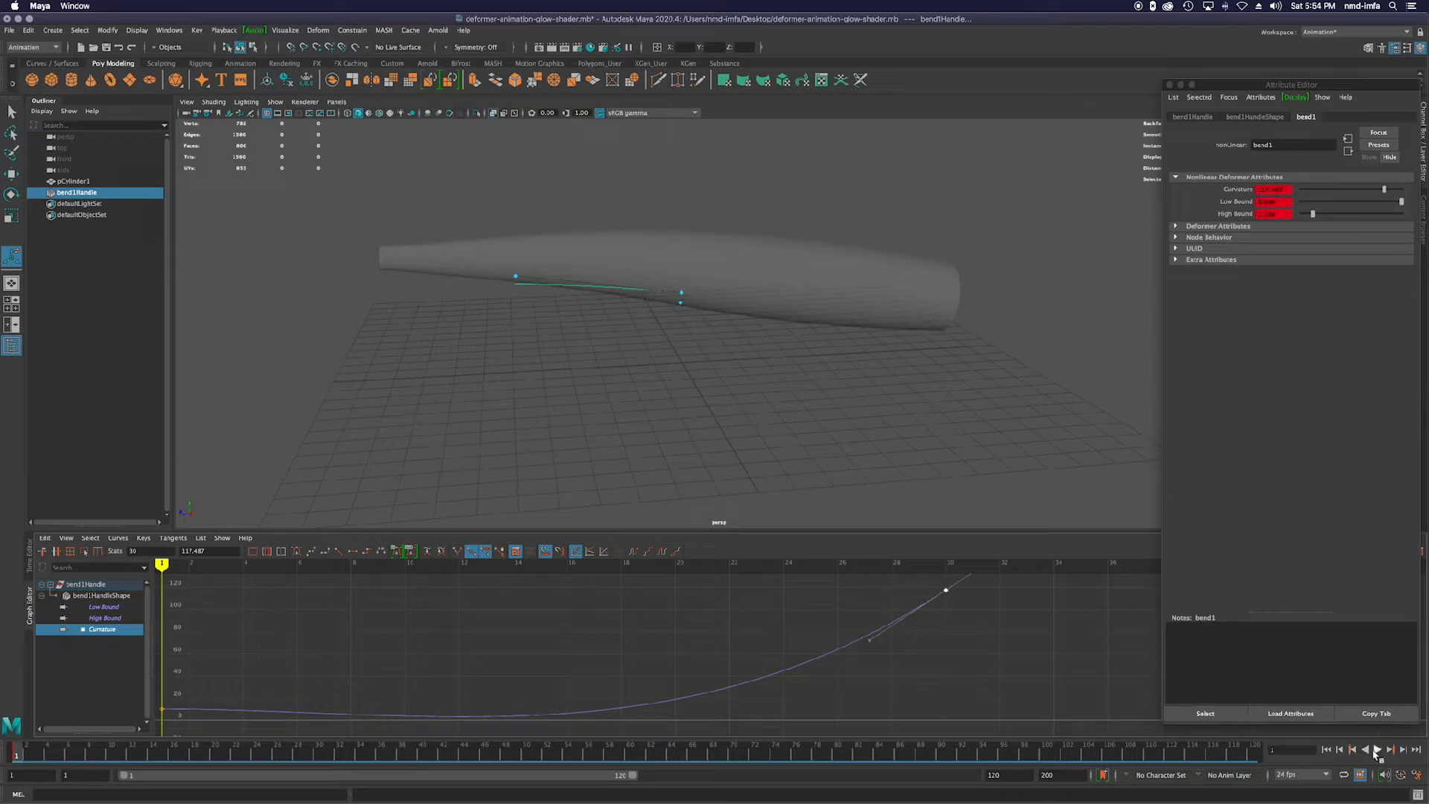
left_click(1377, 751)
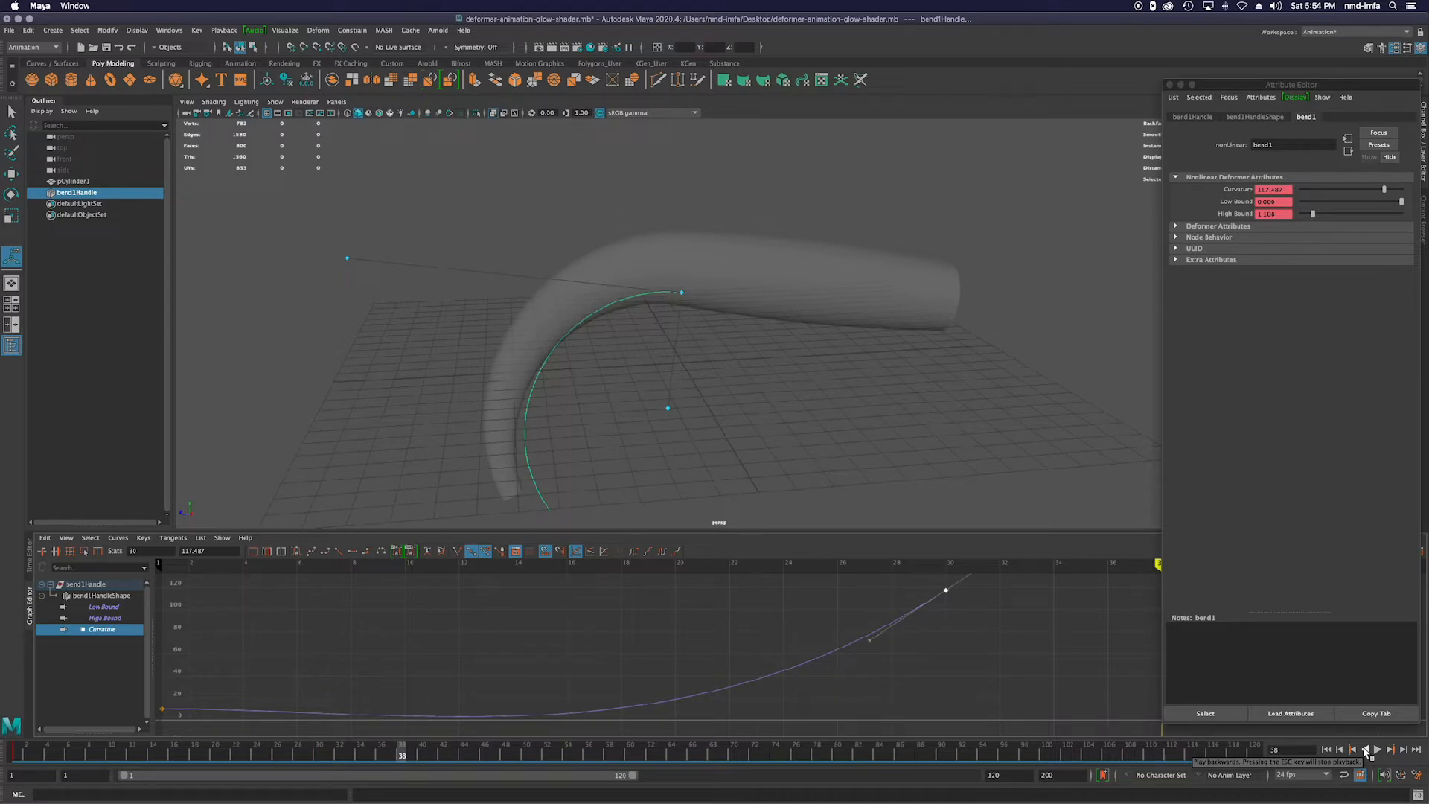
left_click(1328, 751)
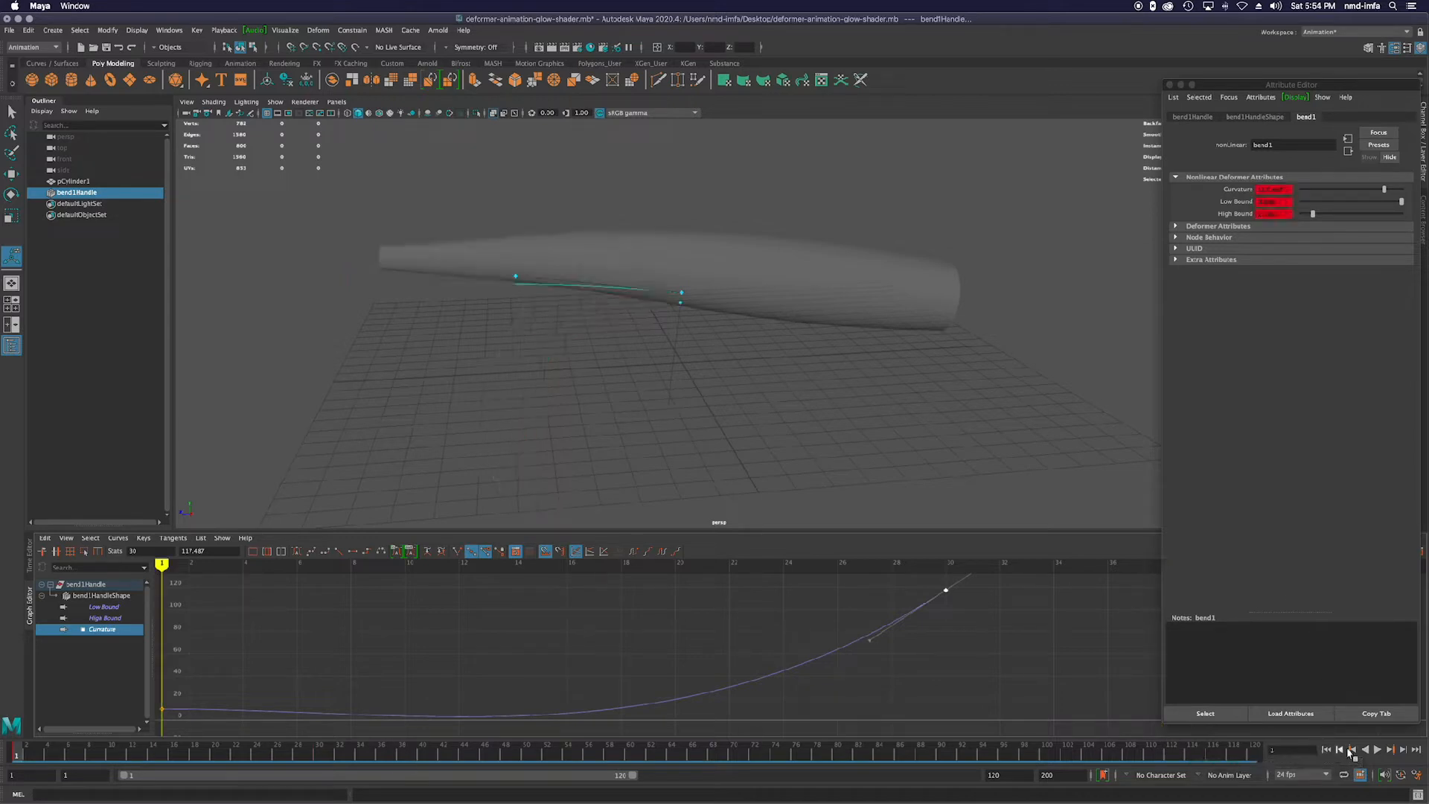
left_click(1379, 750)
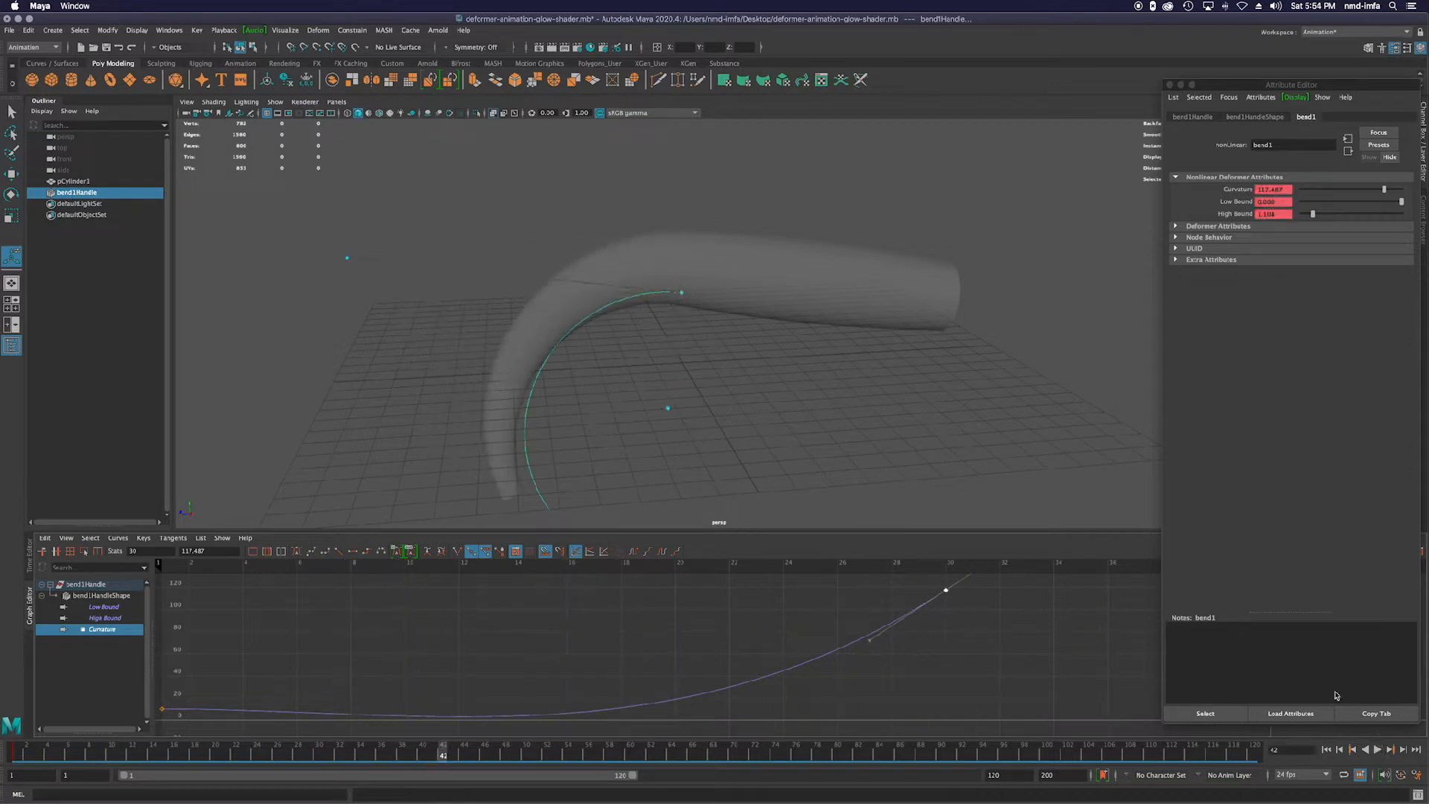
Compare the bend handle shape's combined curves with its individual Low Bound, High Bound and Curvature curves.
left_click(105, 596)
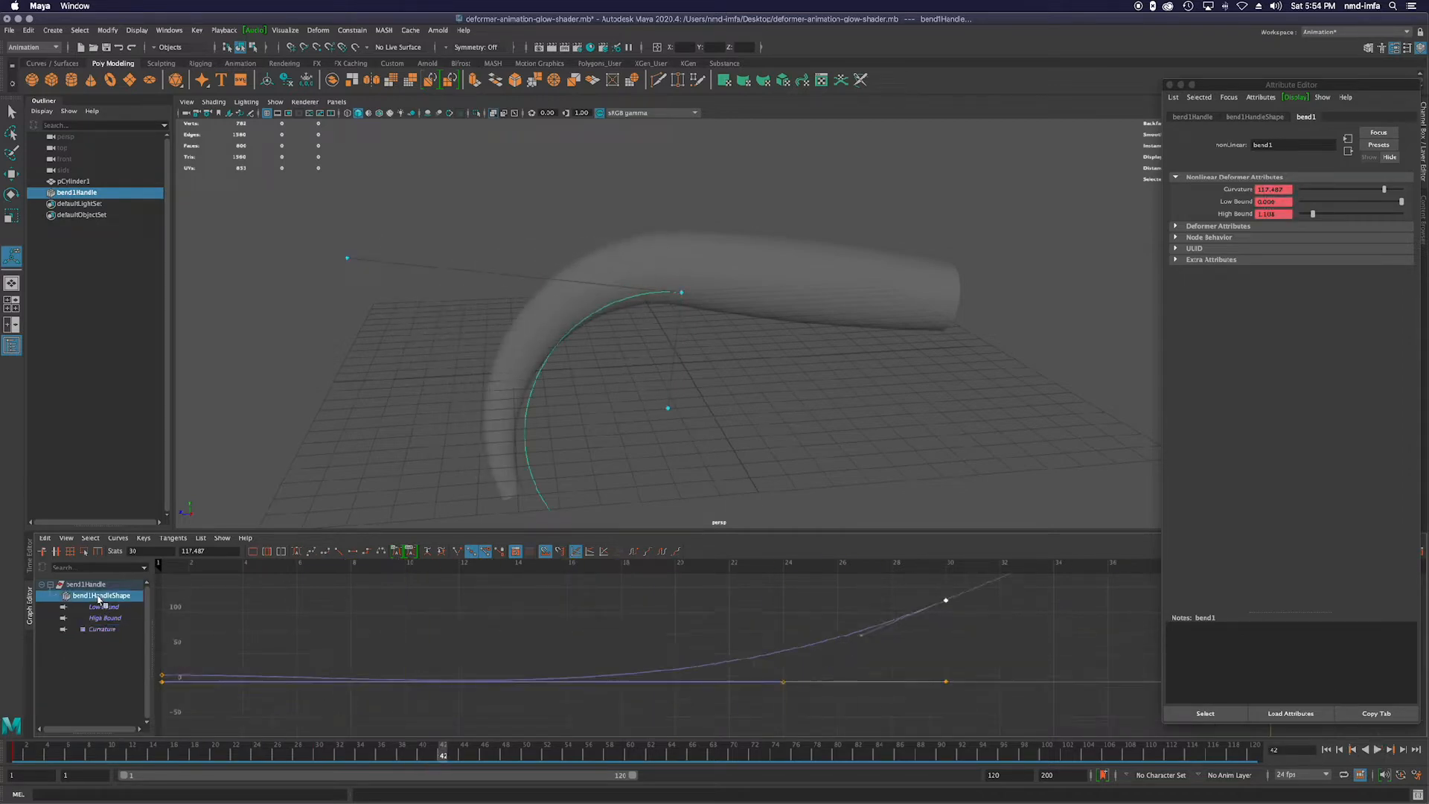
left_click(49, 586)
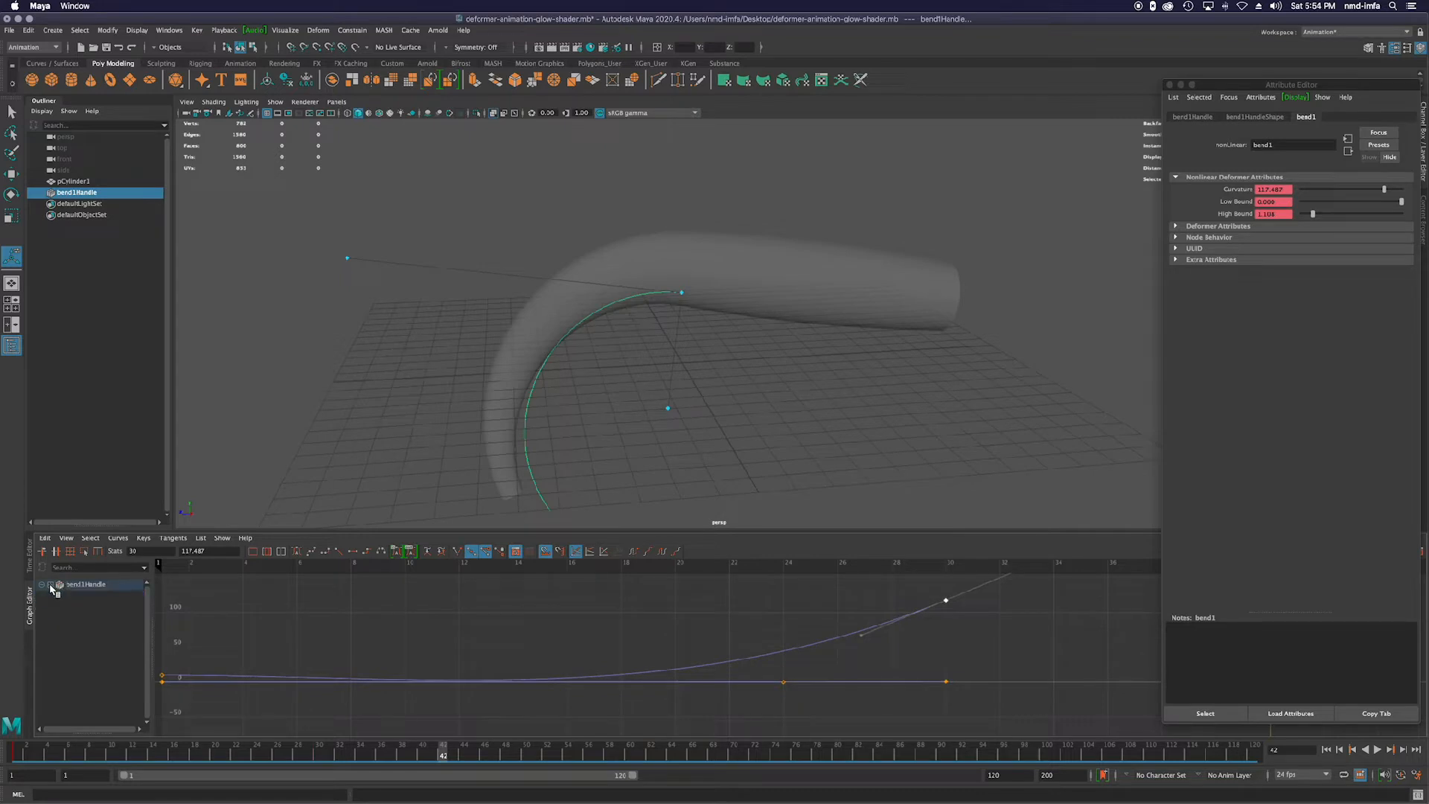
left_click(50, 585)
left_click(108, 607)
left_click(108, 619)
left_click(109, 630)
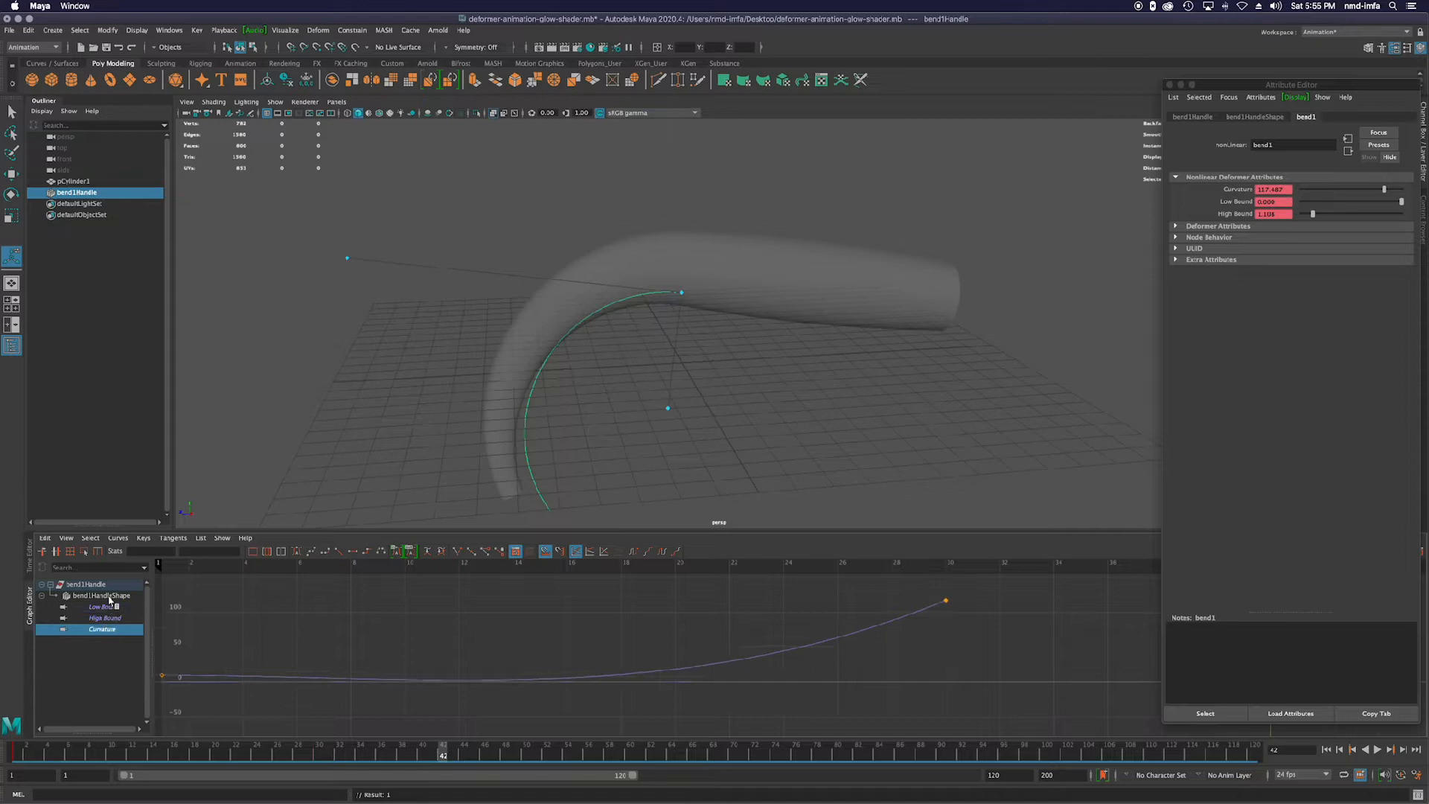
left_click(109, 596)
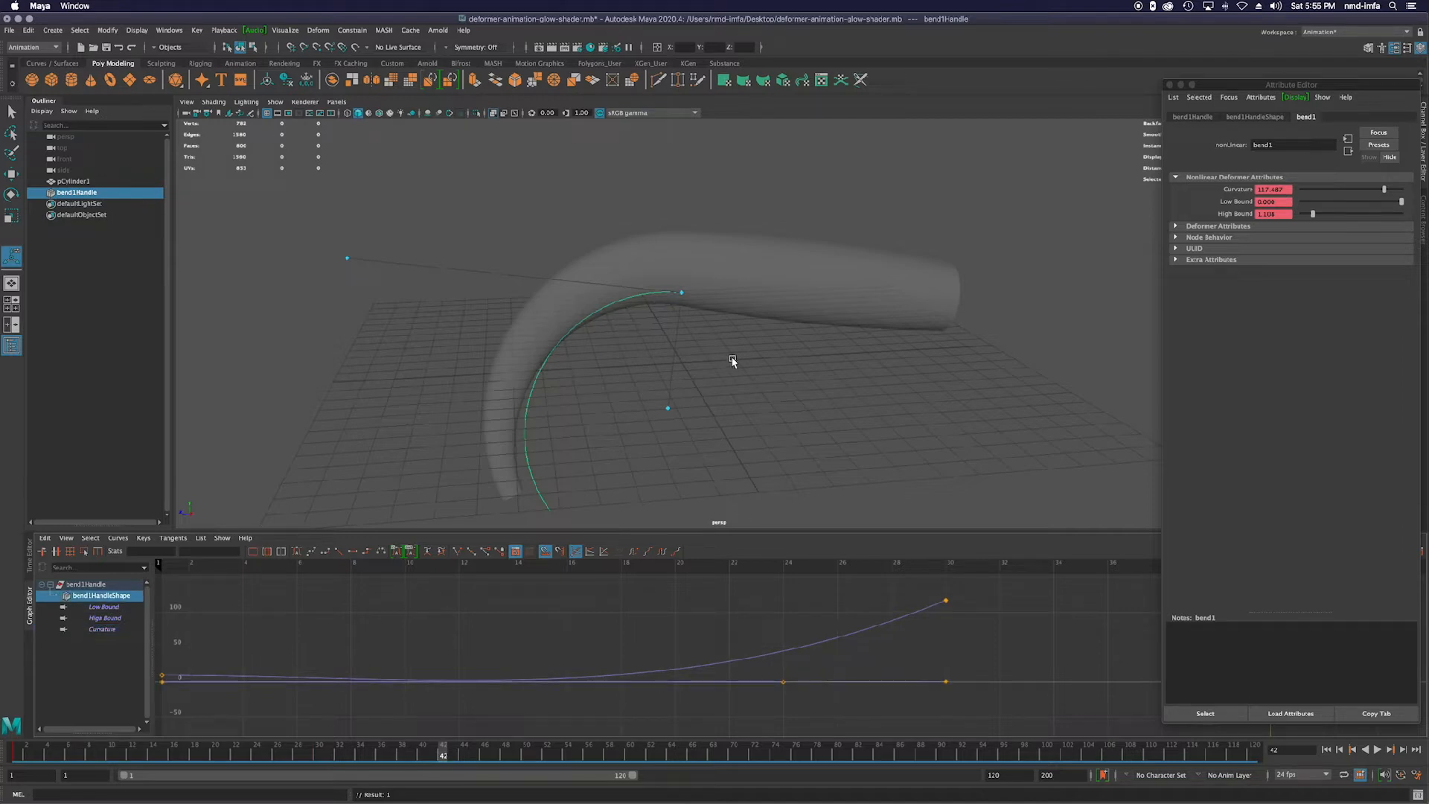
Select the cylinder, move to frame 30, and extend both the animation end and the playback end to frame 500.
left_click(770, 277)
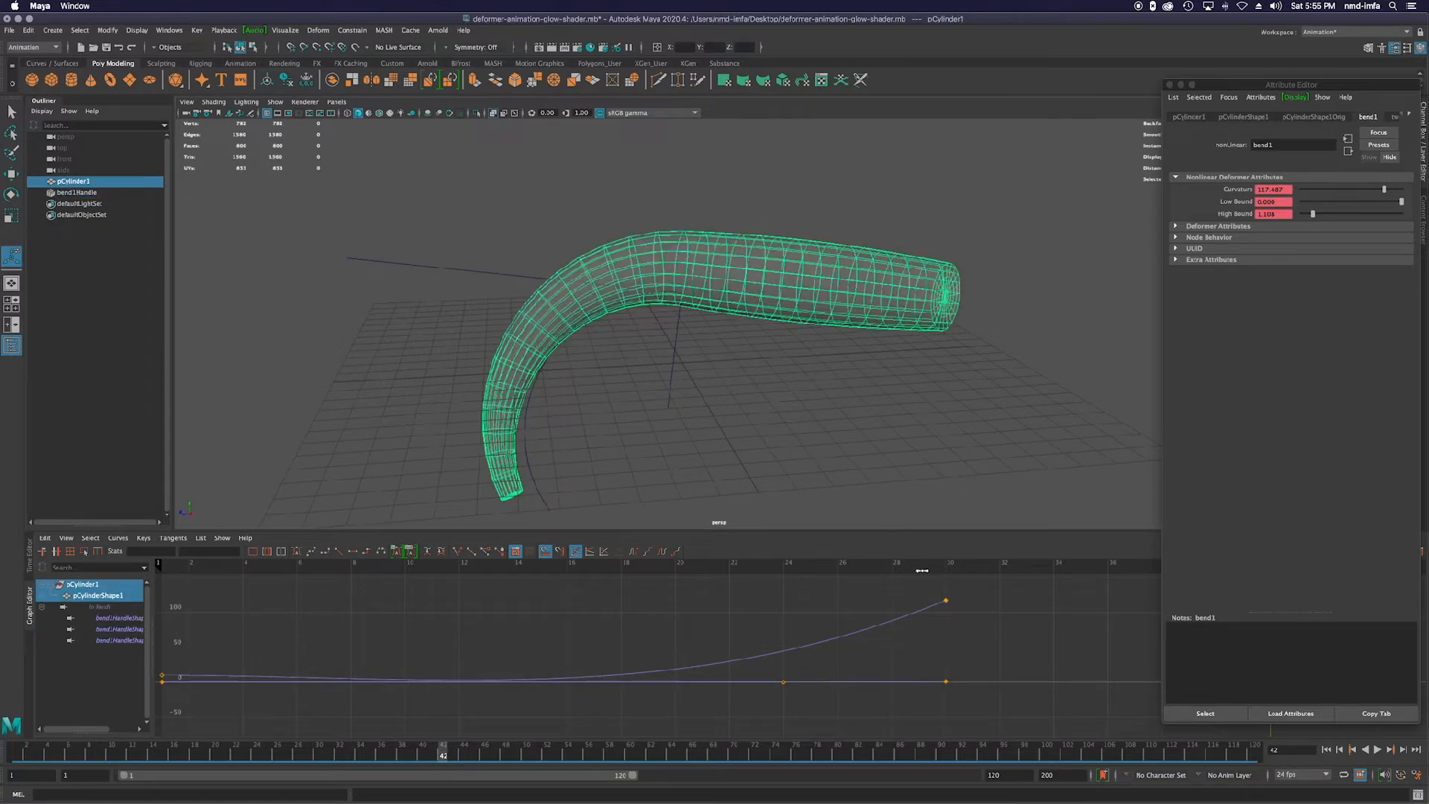
mouse_move(274, 579)
left_mouse_down()
mouse_move(186, 588)
mouse_move(944, 594)
left_mouse_up()
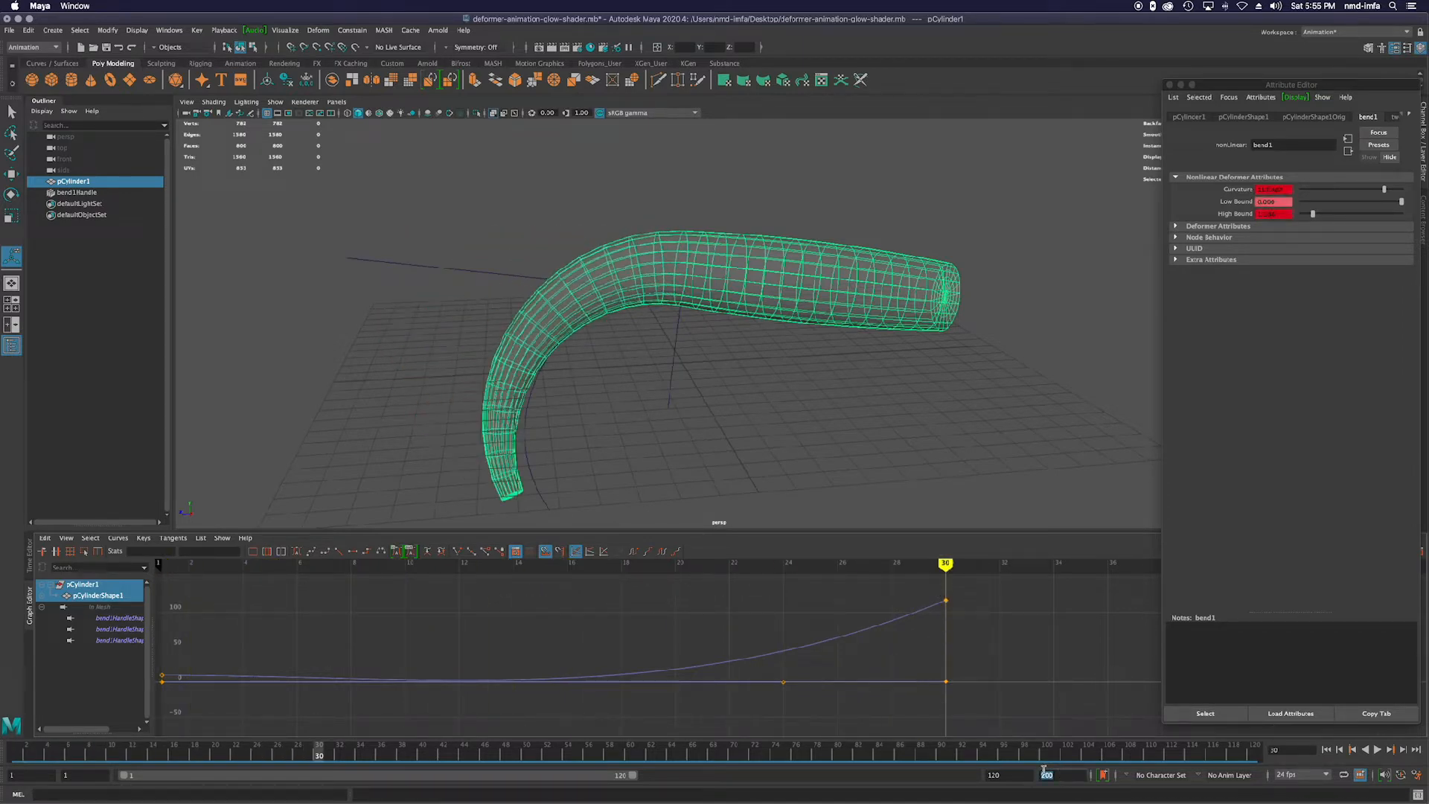
key("Return")
left_click_drag(1022, 775, 928, 774)
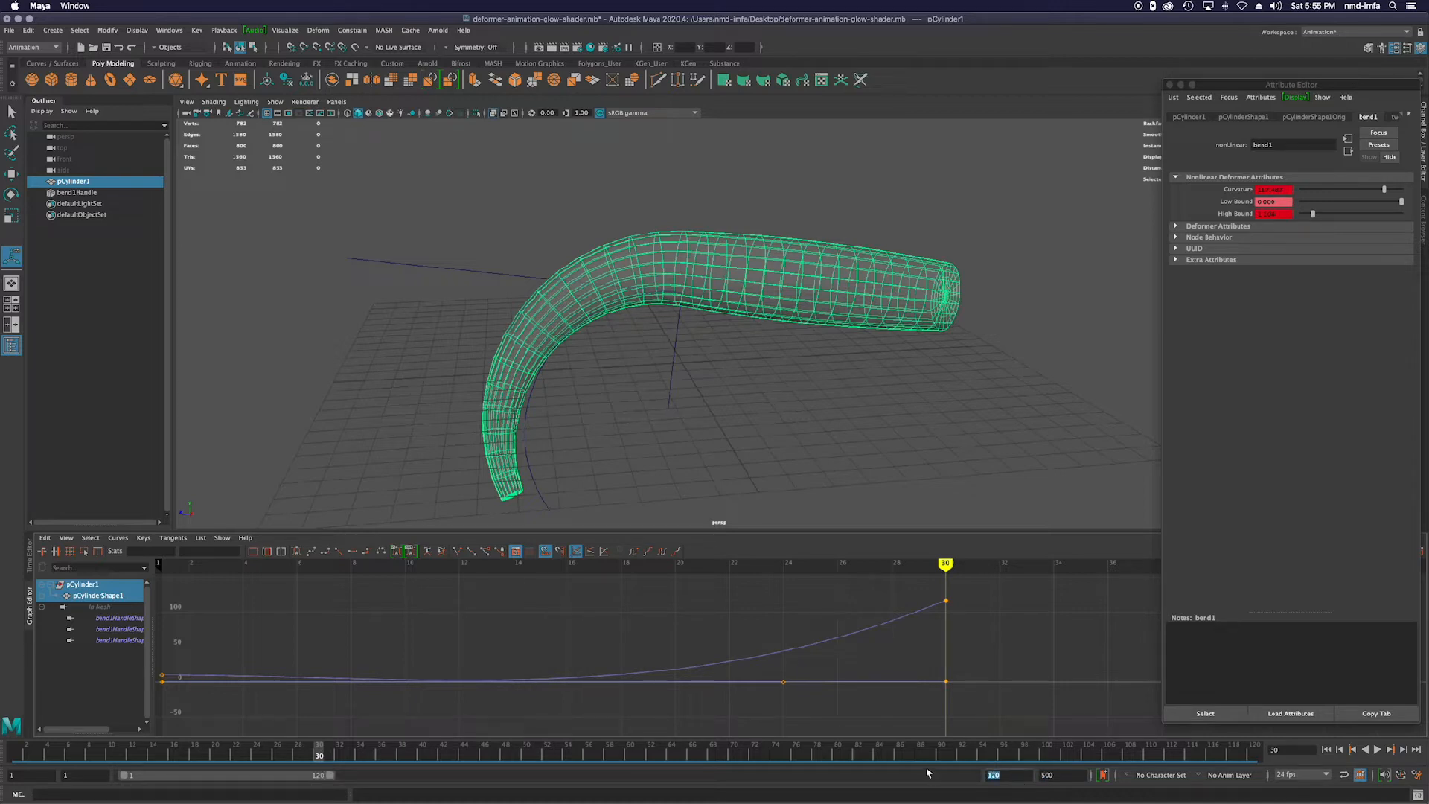
key("Return")
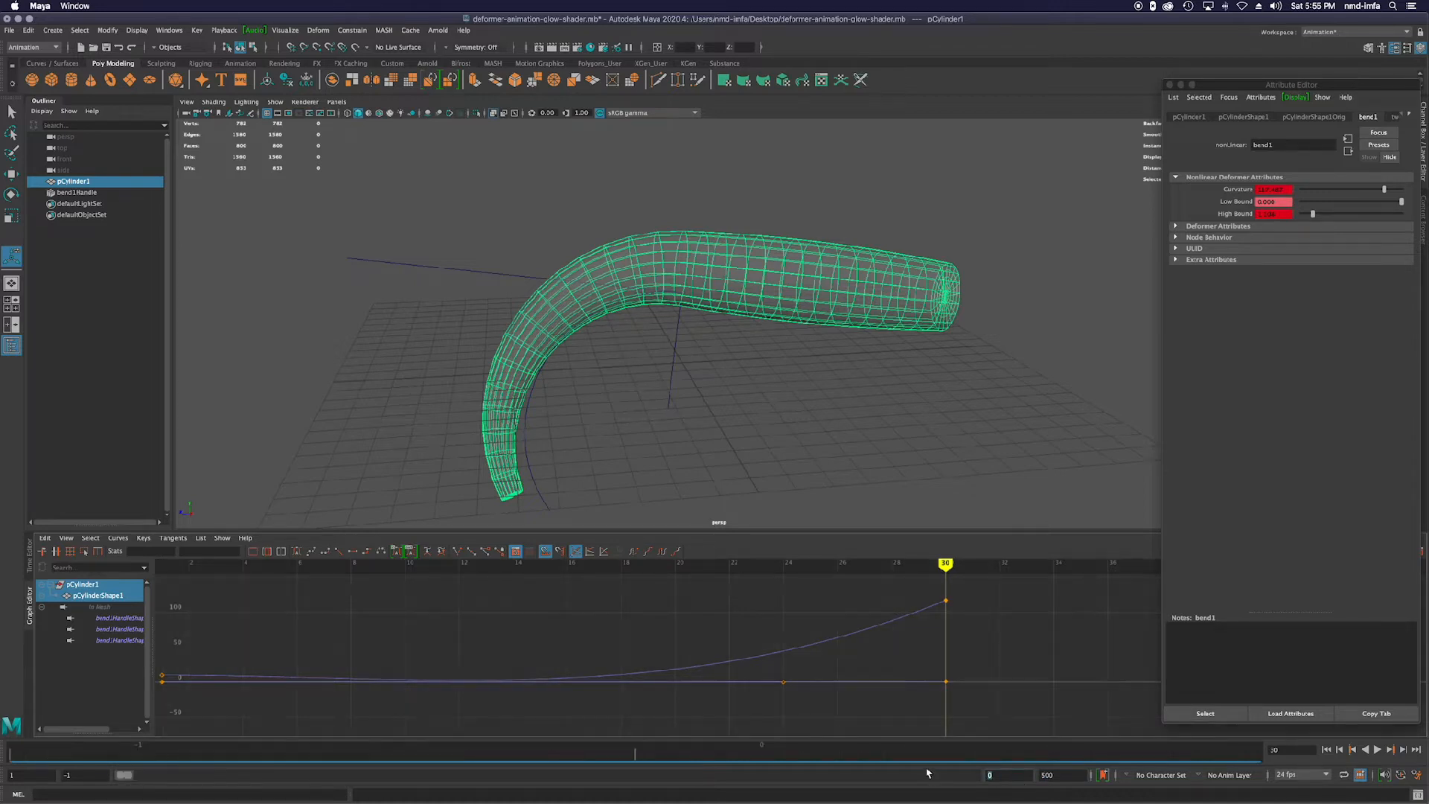
double_click(1005, 773)
key("Return")
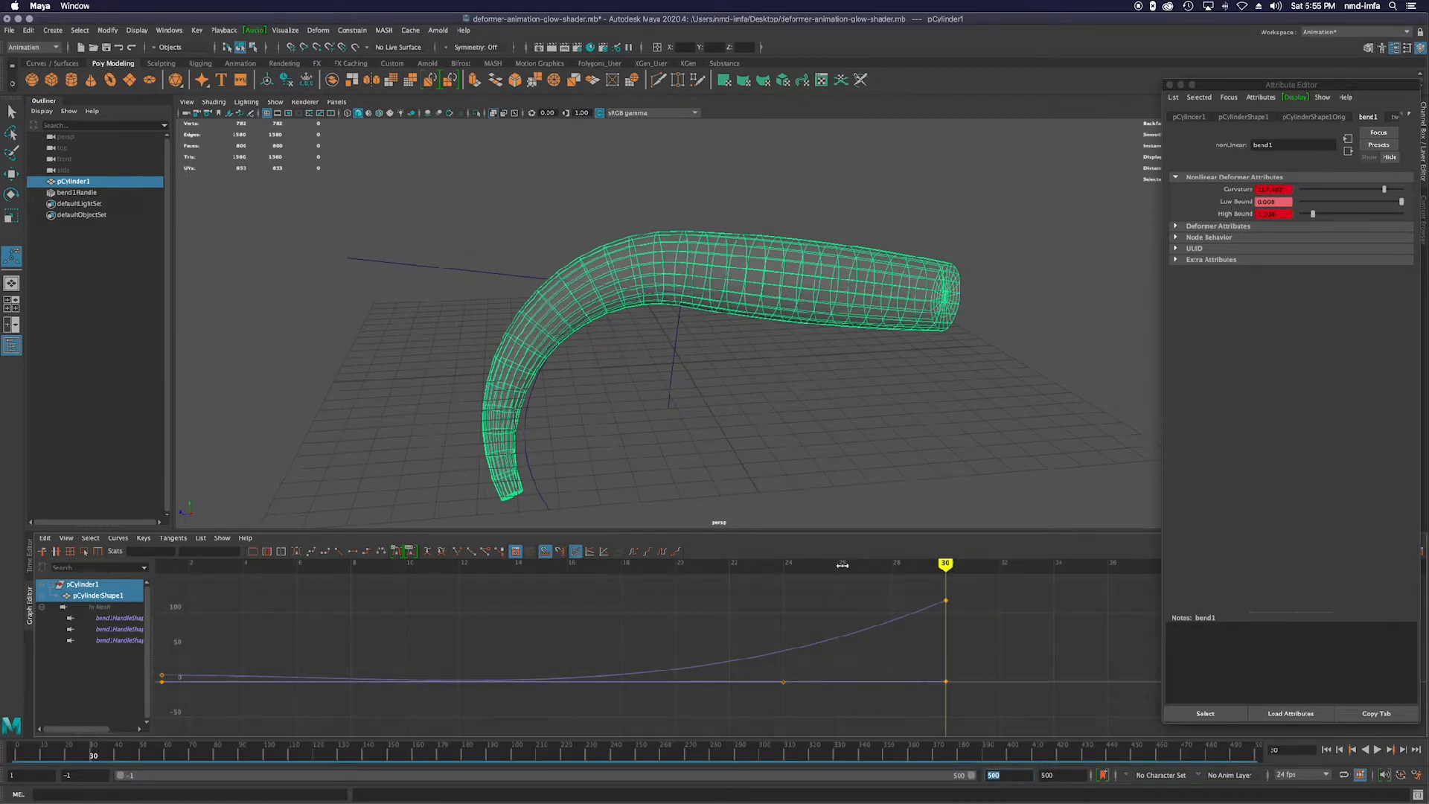
Steepen the incoming tangent of Curvature's frame 30 key so the curve dips before rising.
left_click_drag(941, 567, 739, 584)
scroll(762, 655, "down", 6)
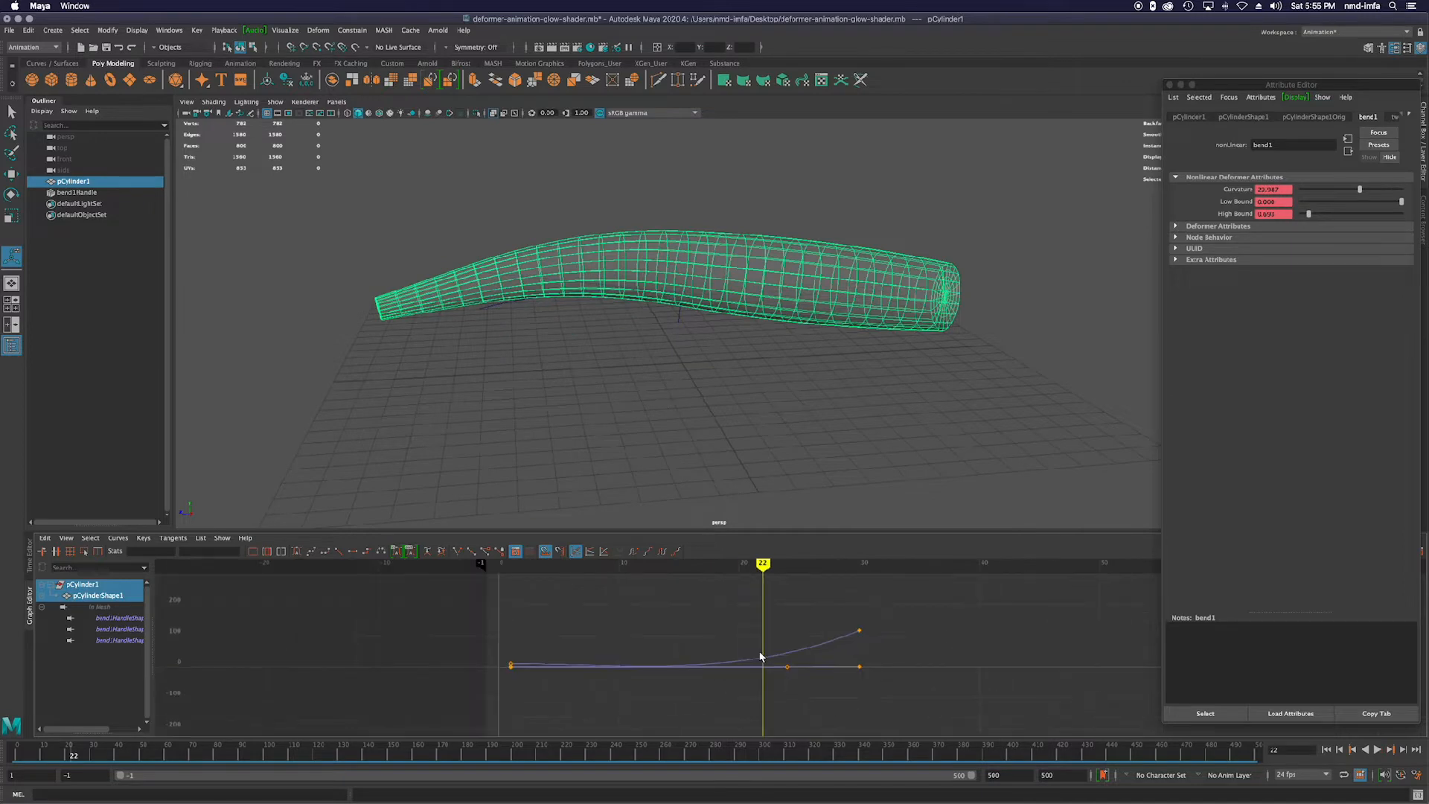
middle_click_drag(892, 647, 520, 653, "alt")
scroll(527, 650, "up", 2)
scroll(527, 650, "down", 3)
scroll(528, 650, "up", 1)
scroll(527, 649, "up", 1)
mouse_move(530, 654)
middle_mouse_down("alt")
mouse_move(628, 651)
mouse_move(607, 661)
middle_mouse_up("alt")
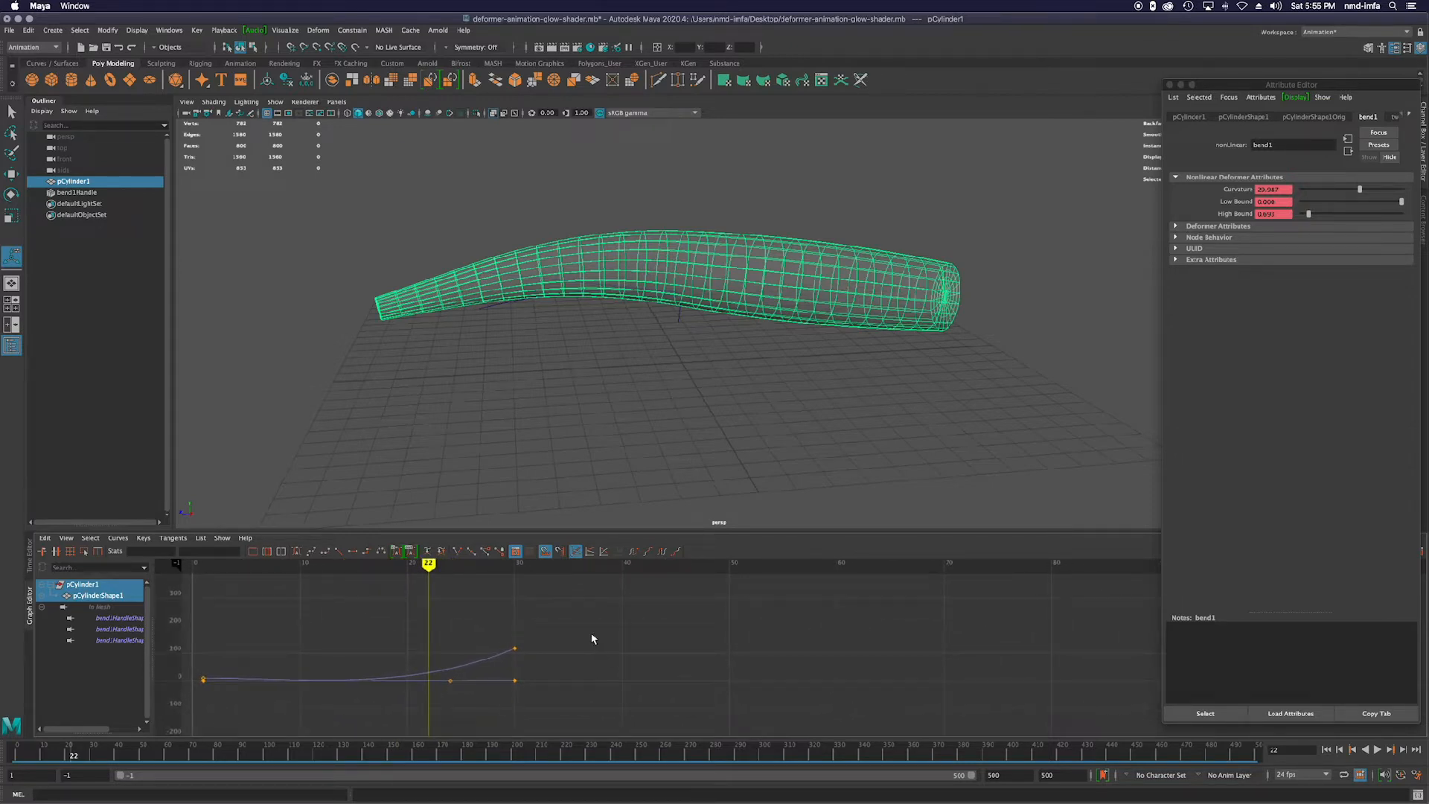
mouse_move(439, 563)
left_mouse_down()
mouse_move(211, 564)
mouse_move(487, 586)
left_mouse_up()
left_click(119, 618)
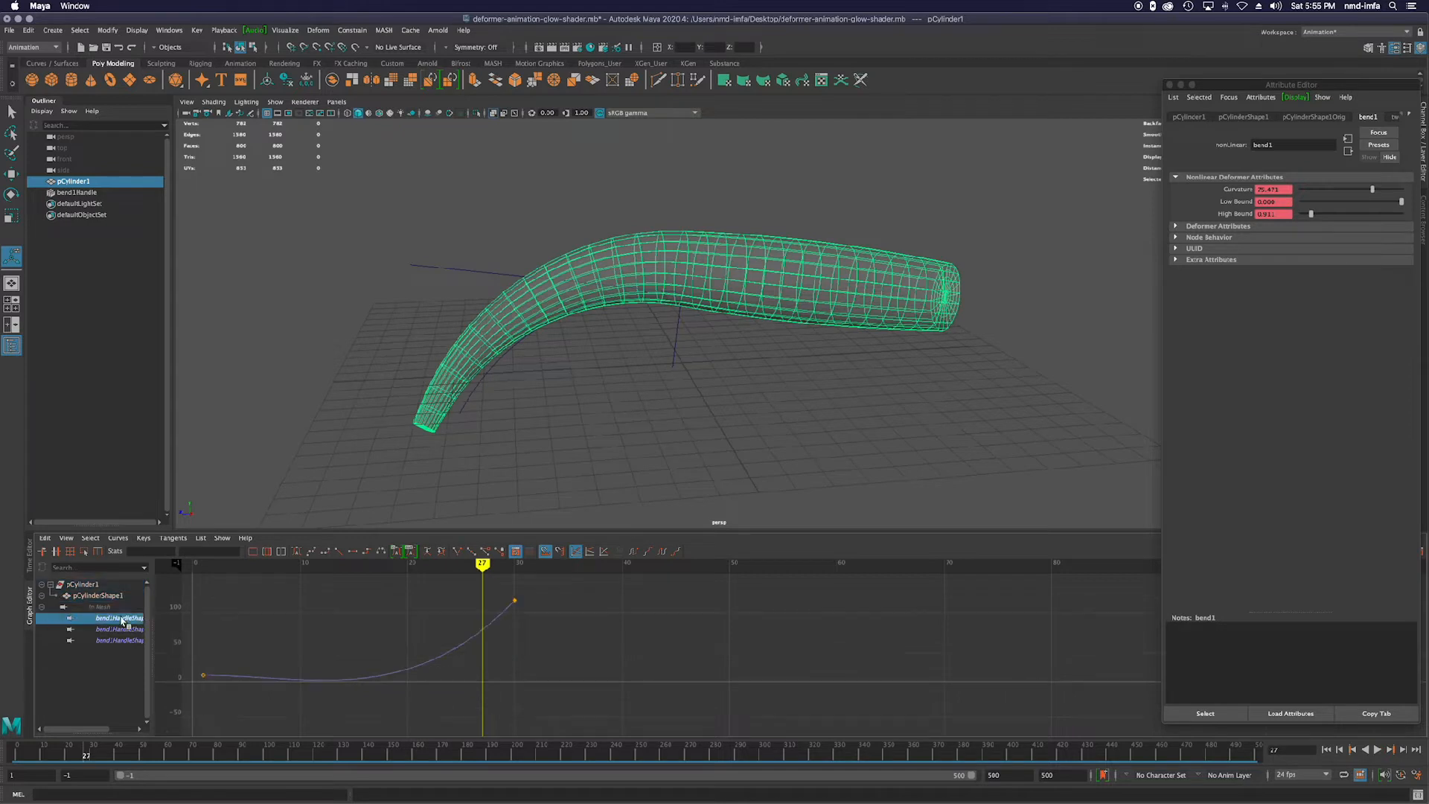
left_click(513, 599)
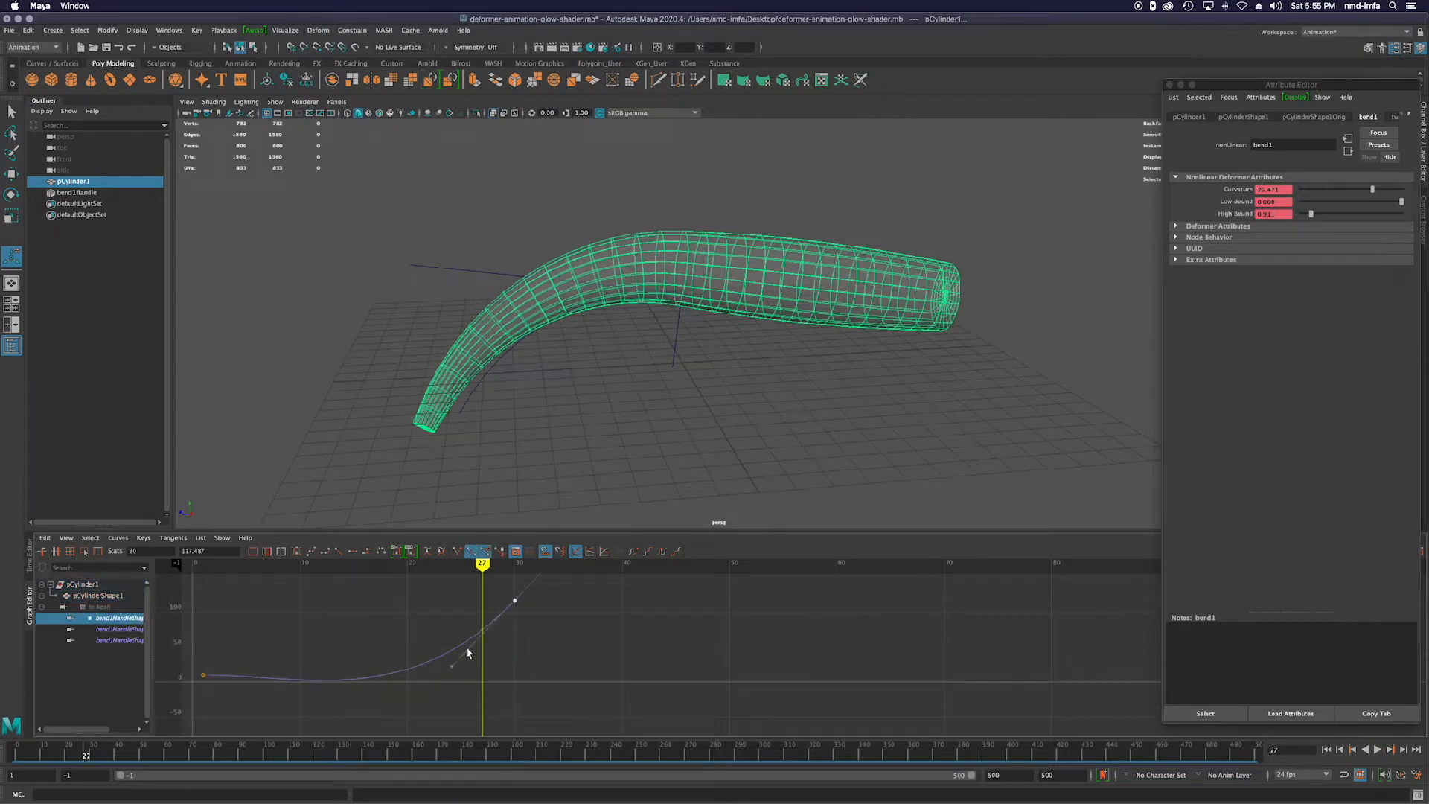
left_click_drag(451, 670, 457, 680)
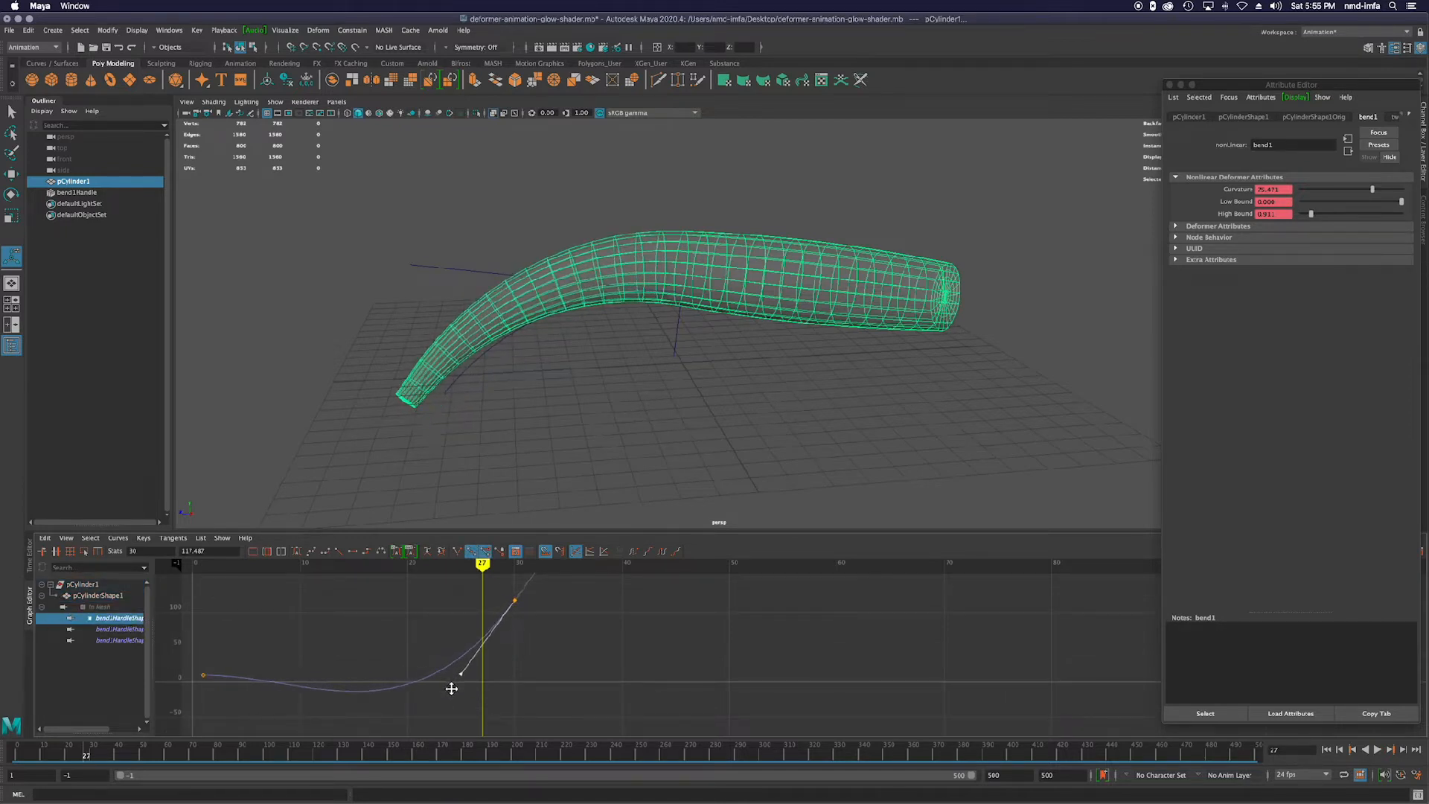
Steepen the incoming tangent of High Bound's frame 30 key and replay the animation from the start.
left_click(113, 641)
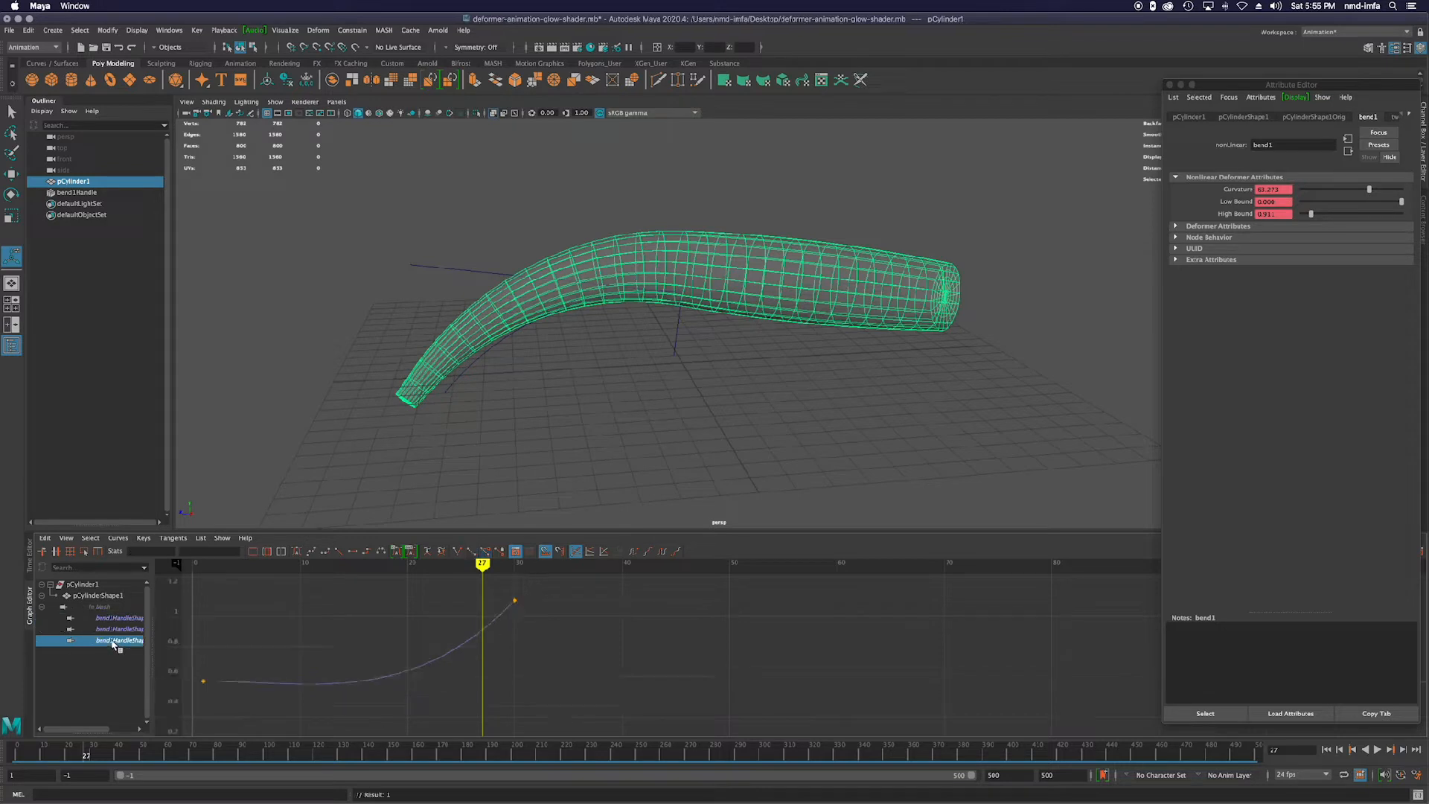
left_click(514, 600)
left_click_drag(457, 669, 451, 682)
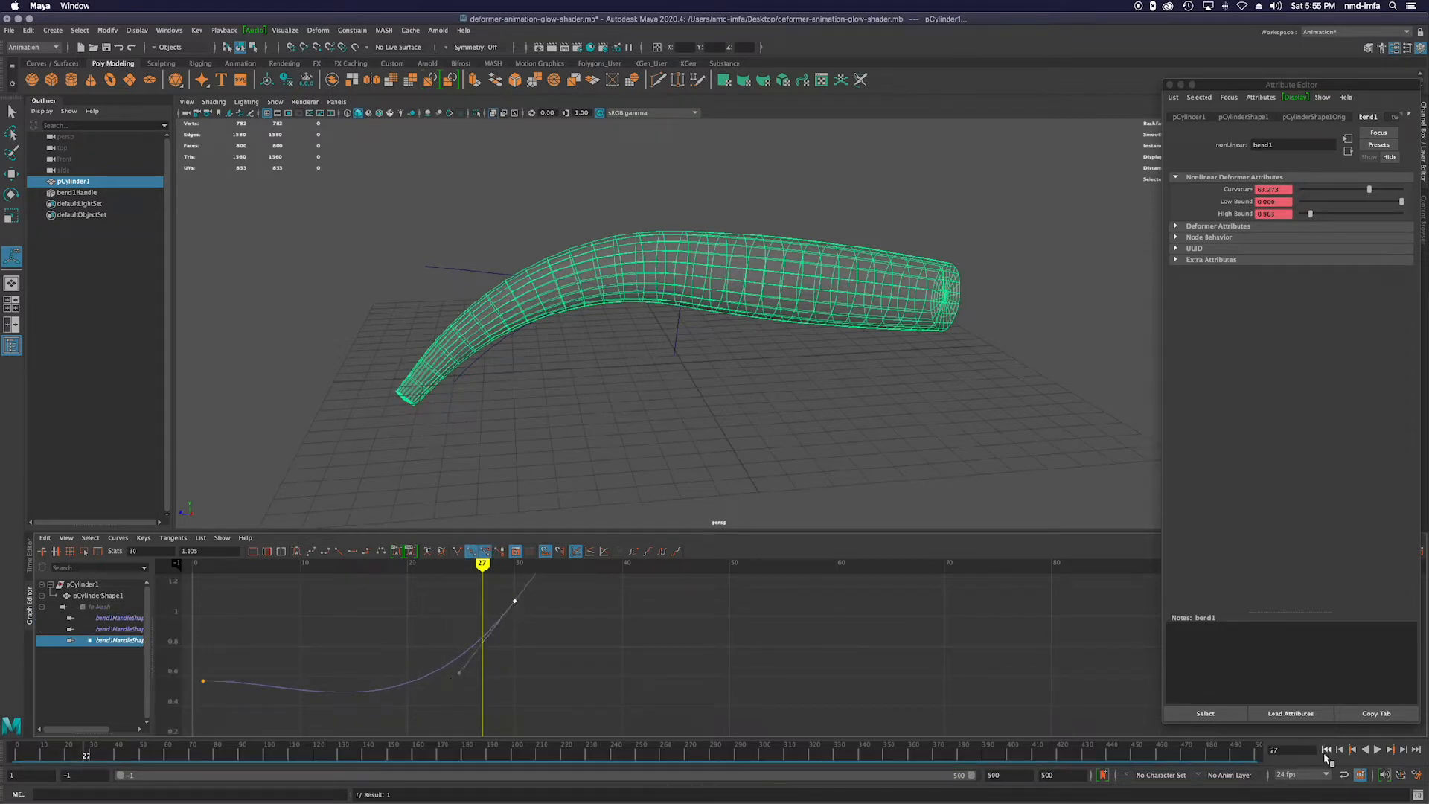
left_click(1327, 749)
left_click(1375, 750)
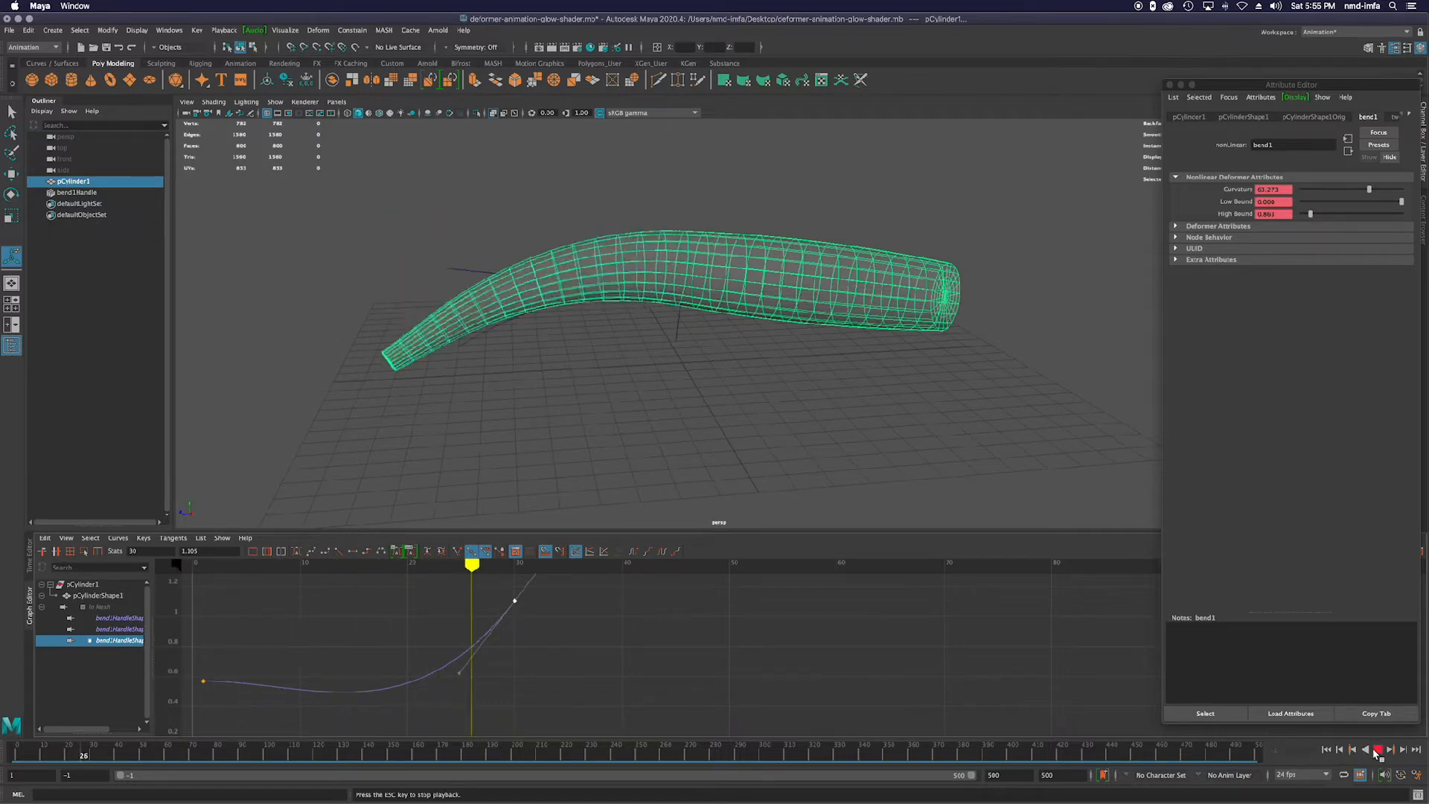
left_click(1376, 750)
scroll(541, 596, "down", 1)
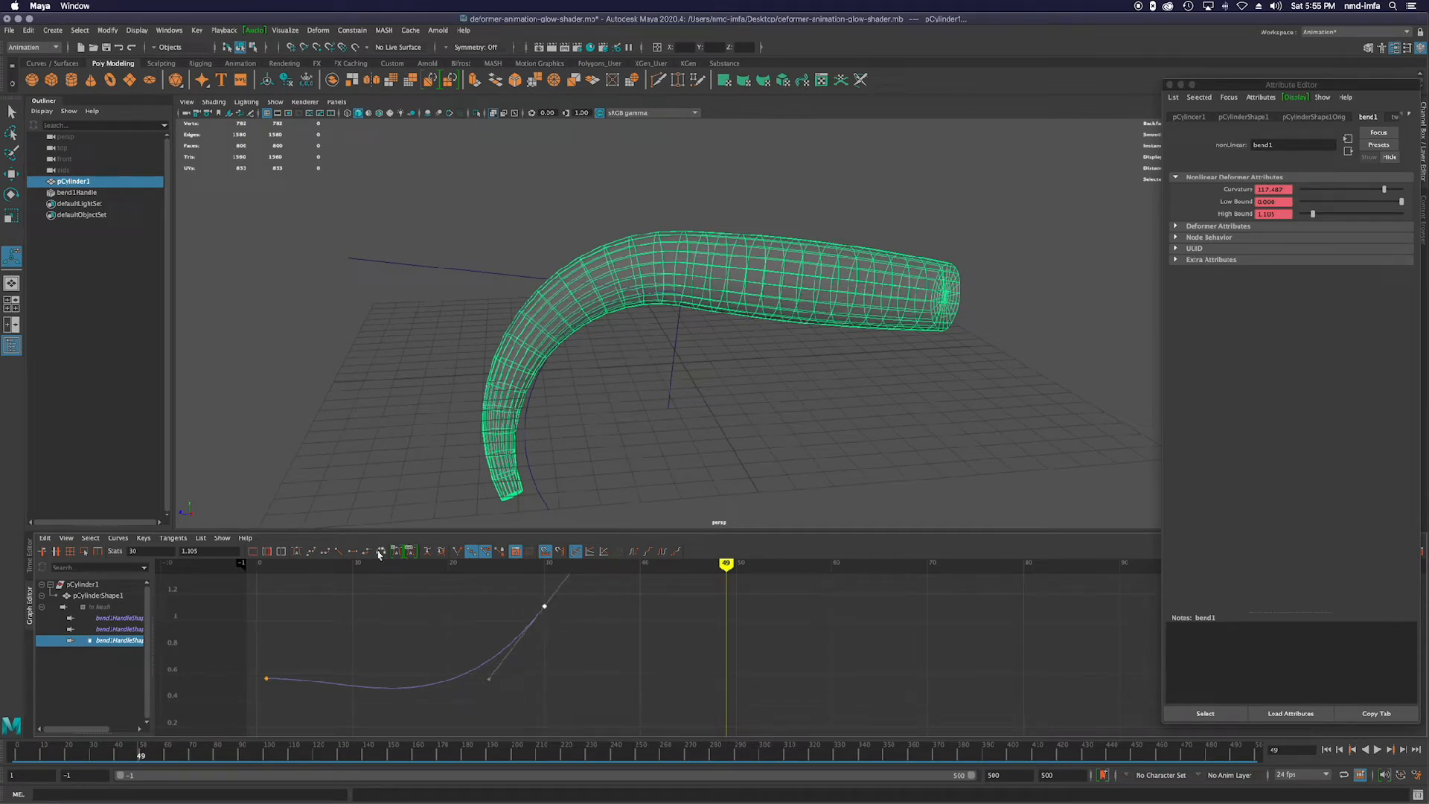
Break the tangents of the frame 30 keys on High Bound and Curvature, and angle Curvature's outgoing tangent downward.
left_click(457, 551)
left_click(112, 619)
left_click(545, 601)
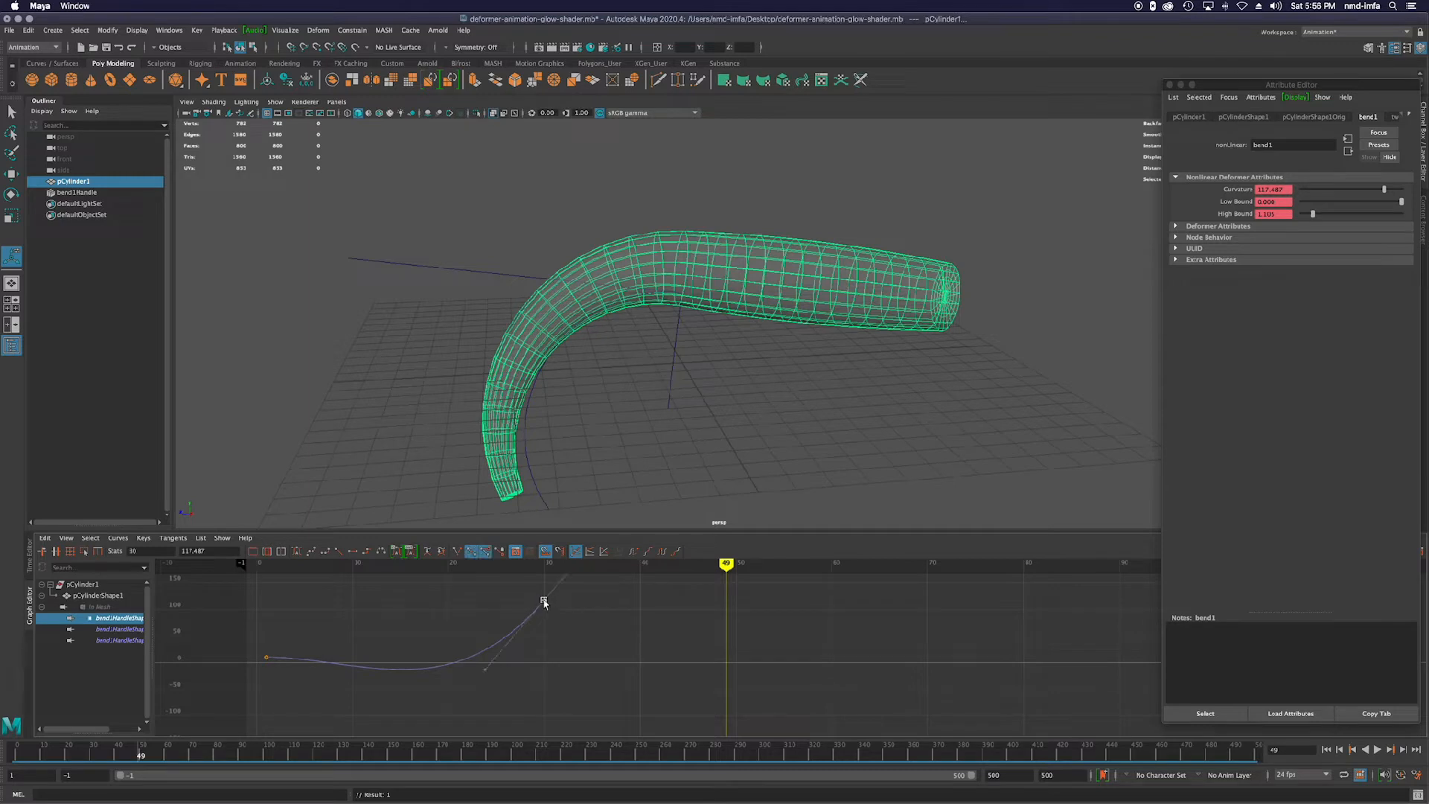
left_click(457, 553)
left_click_drag(488, 673, 500, 629)
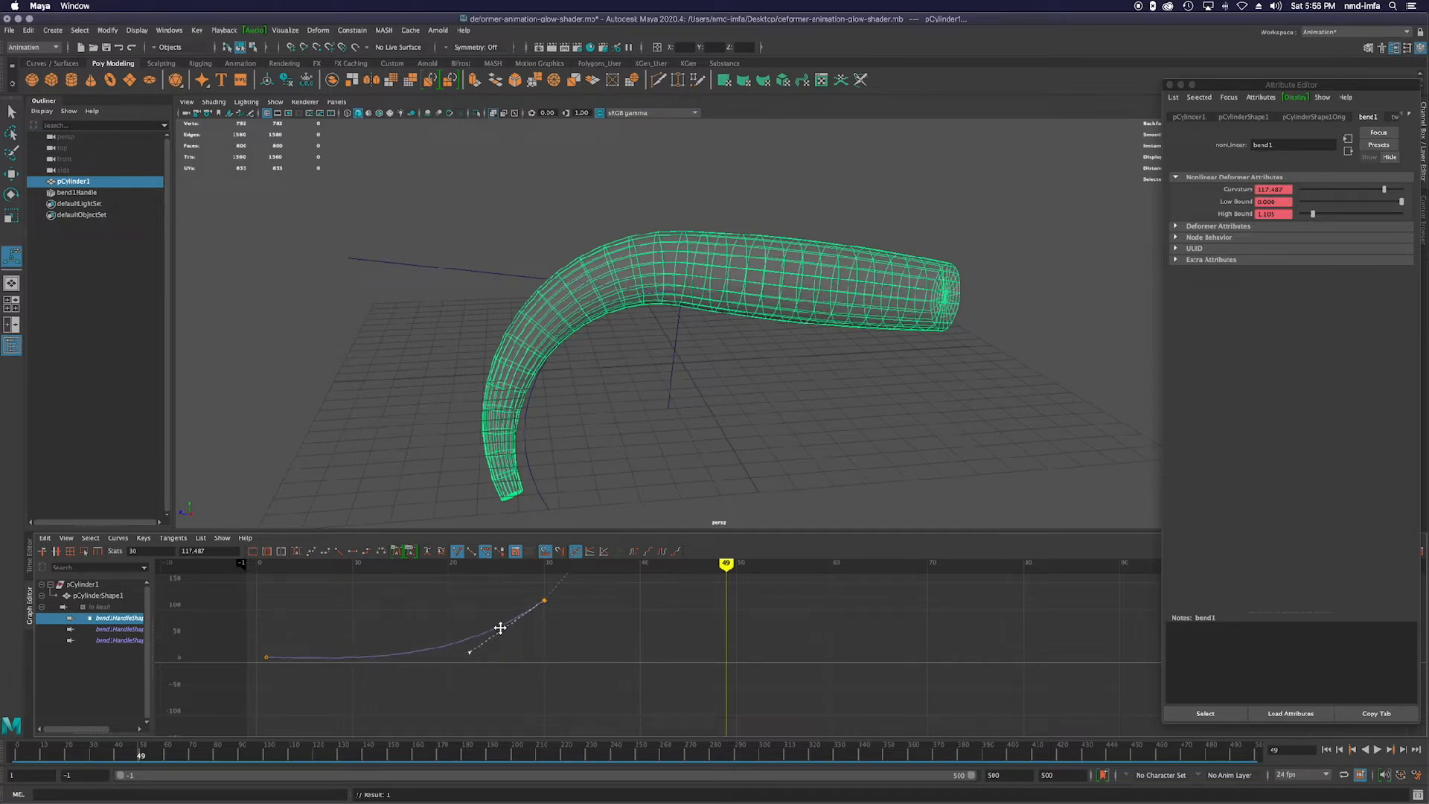
scroll(623, 608, "down", 2)
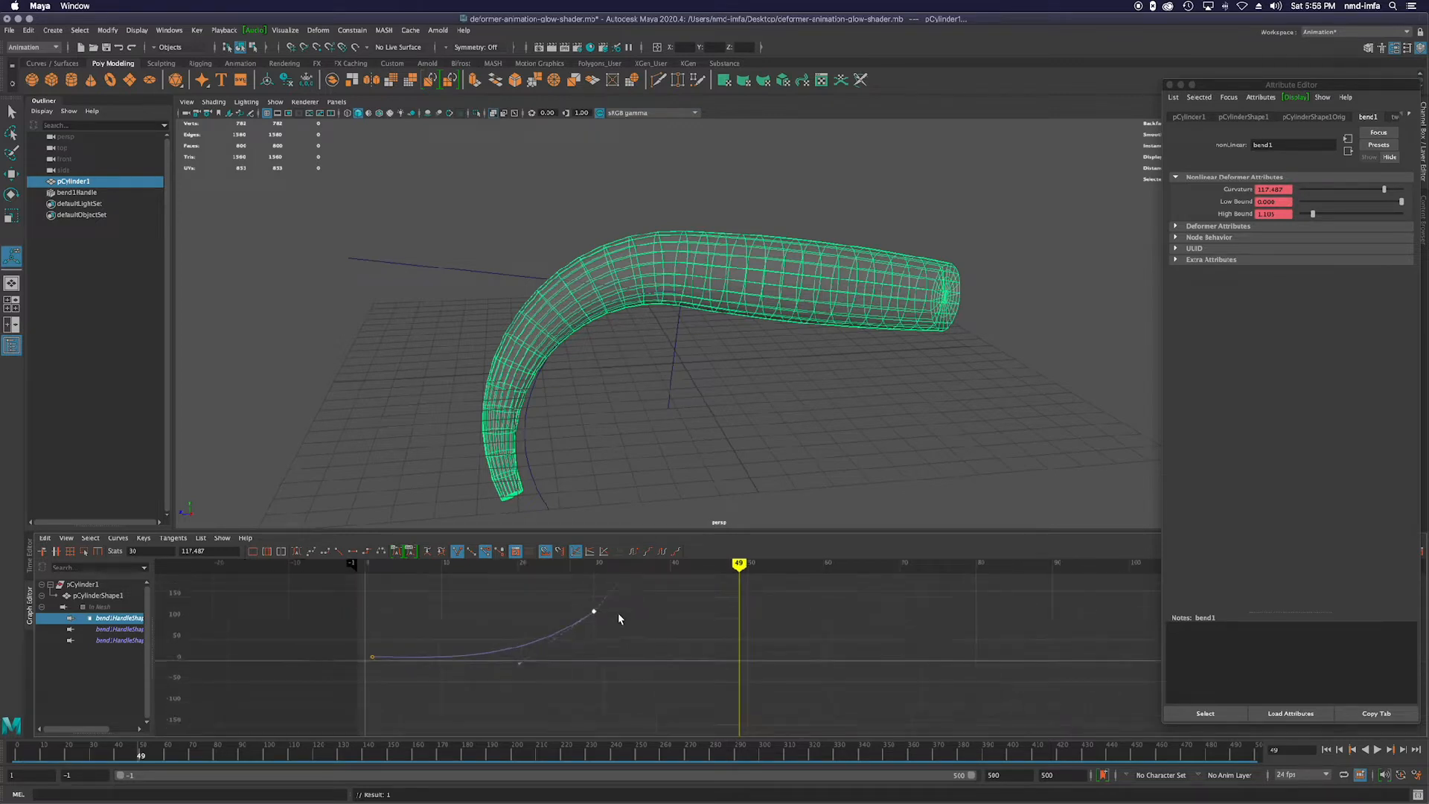
scroll(648, 616, "down", 1)
middle_click_drag(648, 620, 574, 659, "alt")
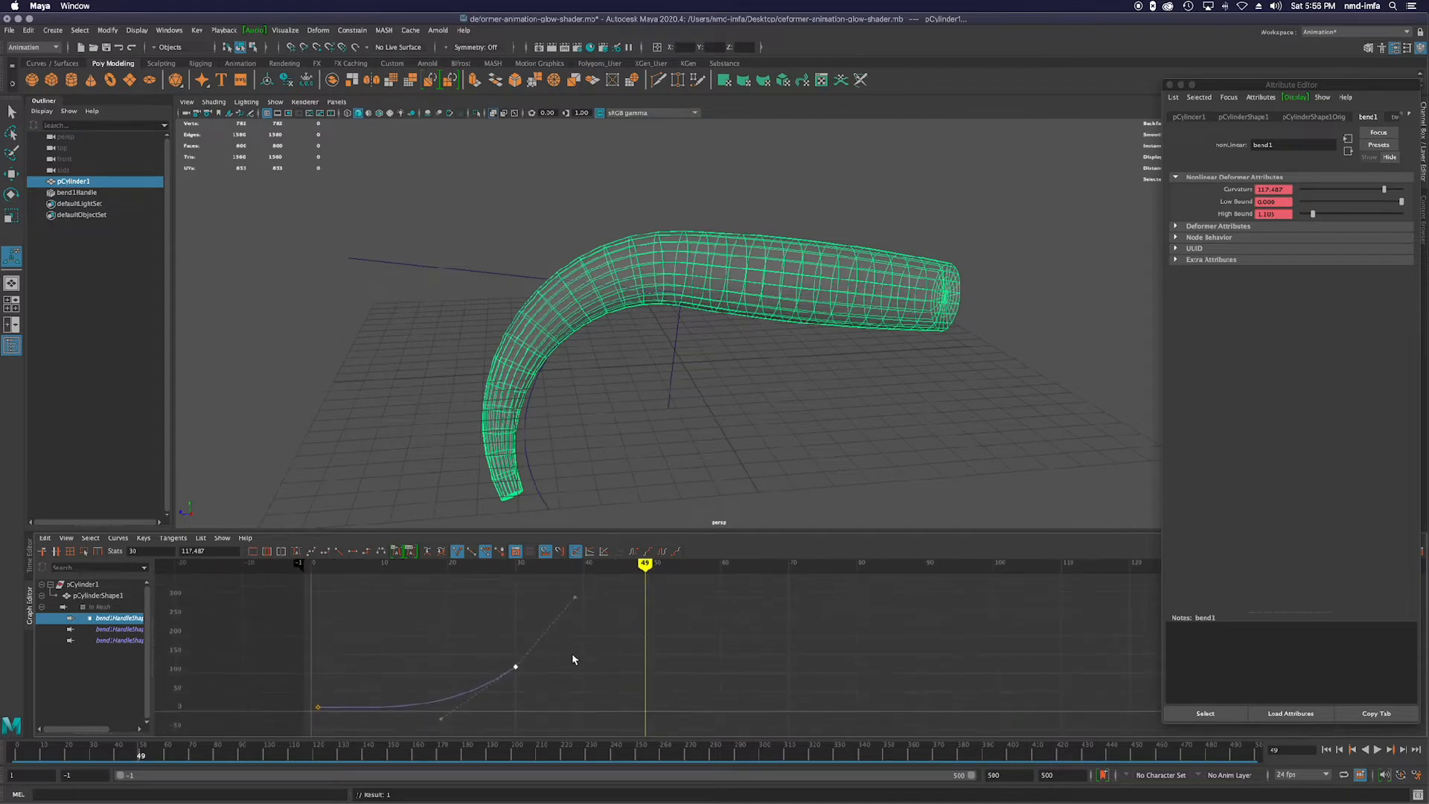
left_click_drag(579, 599, 554, 690)
At frame 60, set Curvature to about -139 and High Bound to about 1.48, and key both along with Low Bound.
left_click_drag(641, 565, 719, 564)
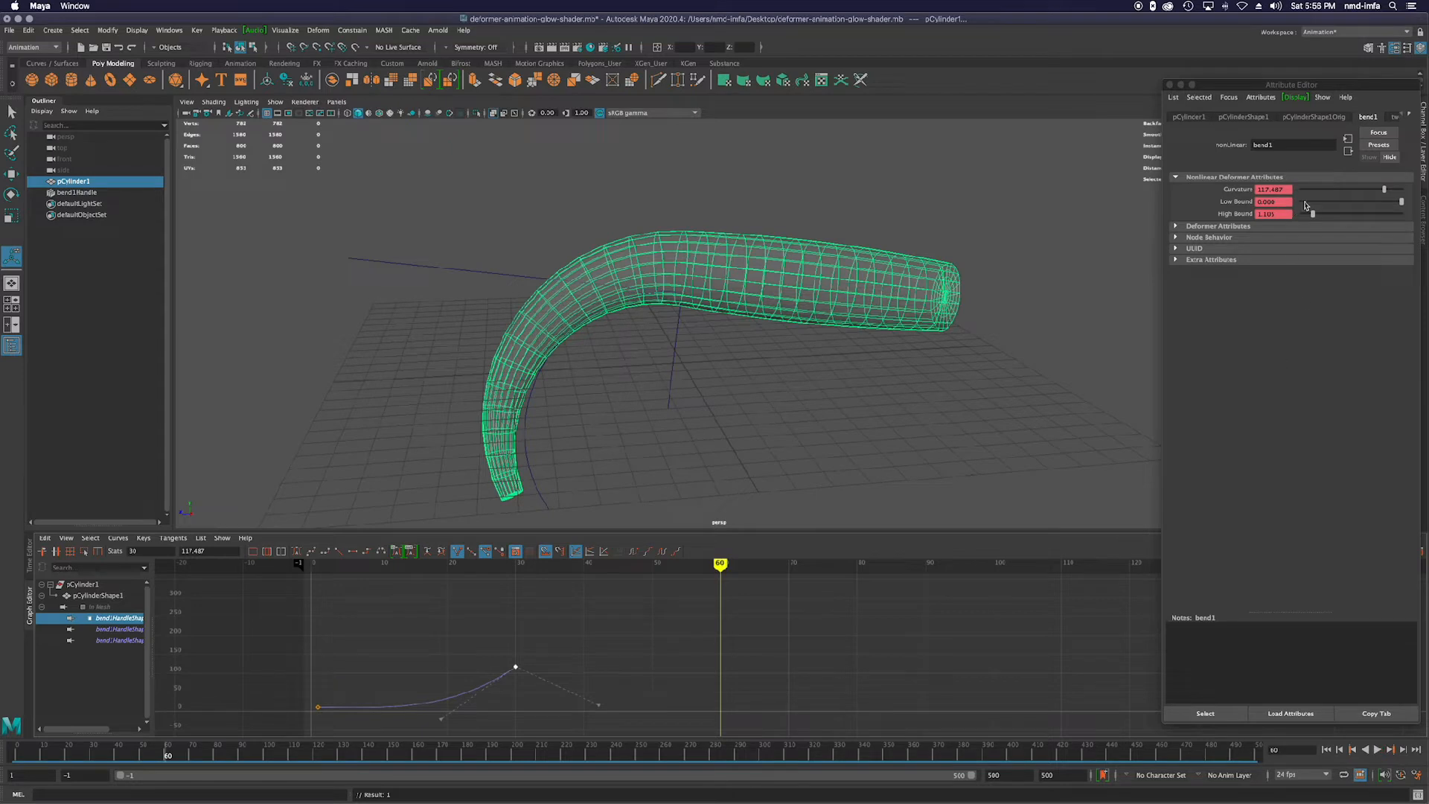
left_click_drag(1359, 199, 1407, 207)
left_click_drag(1315, 217, 1317, 217)
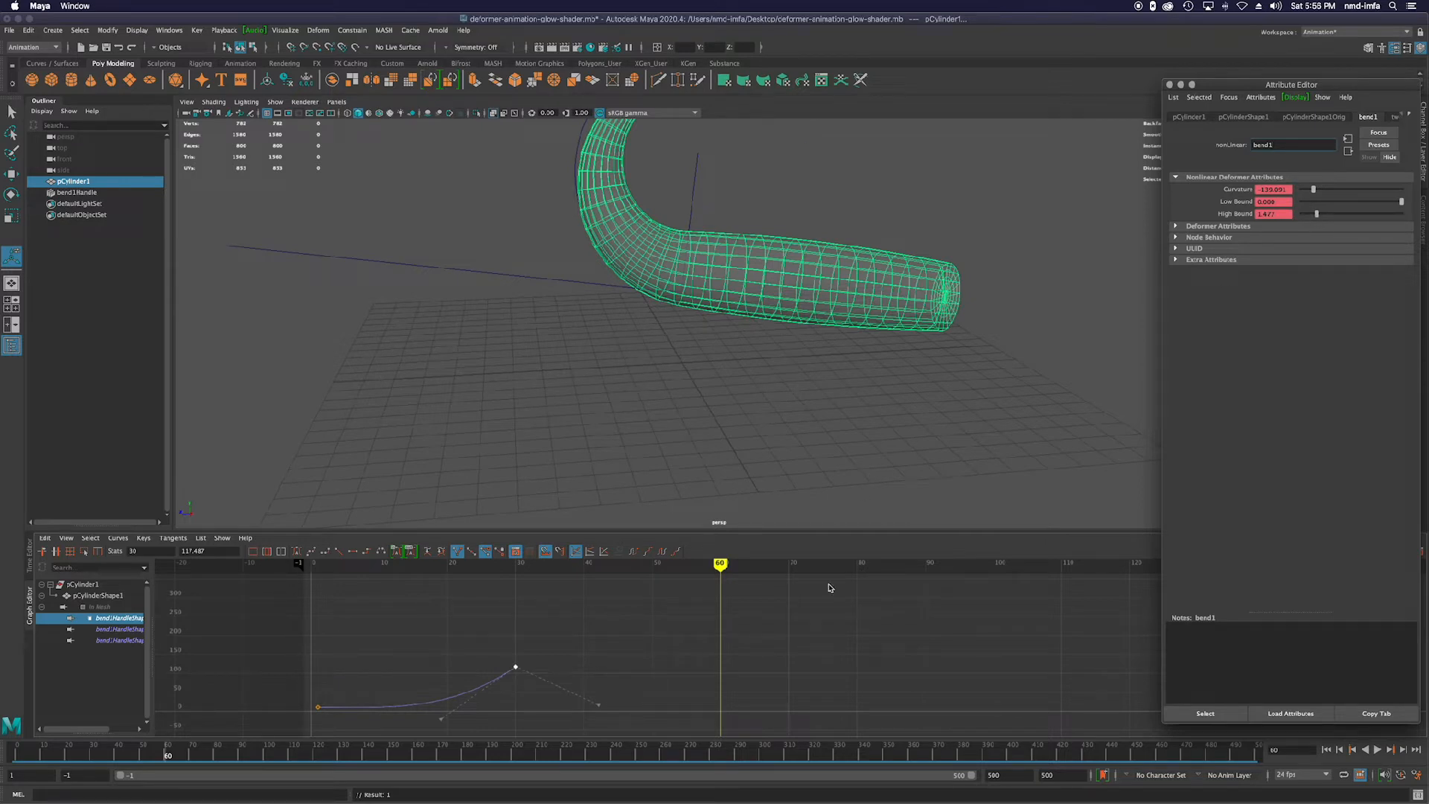
right_click(1258, 215)
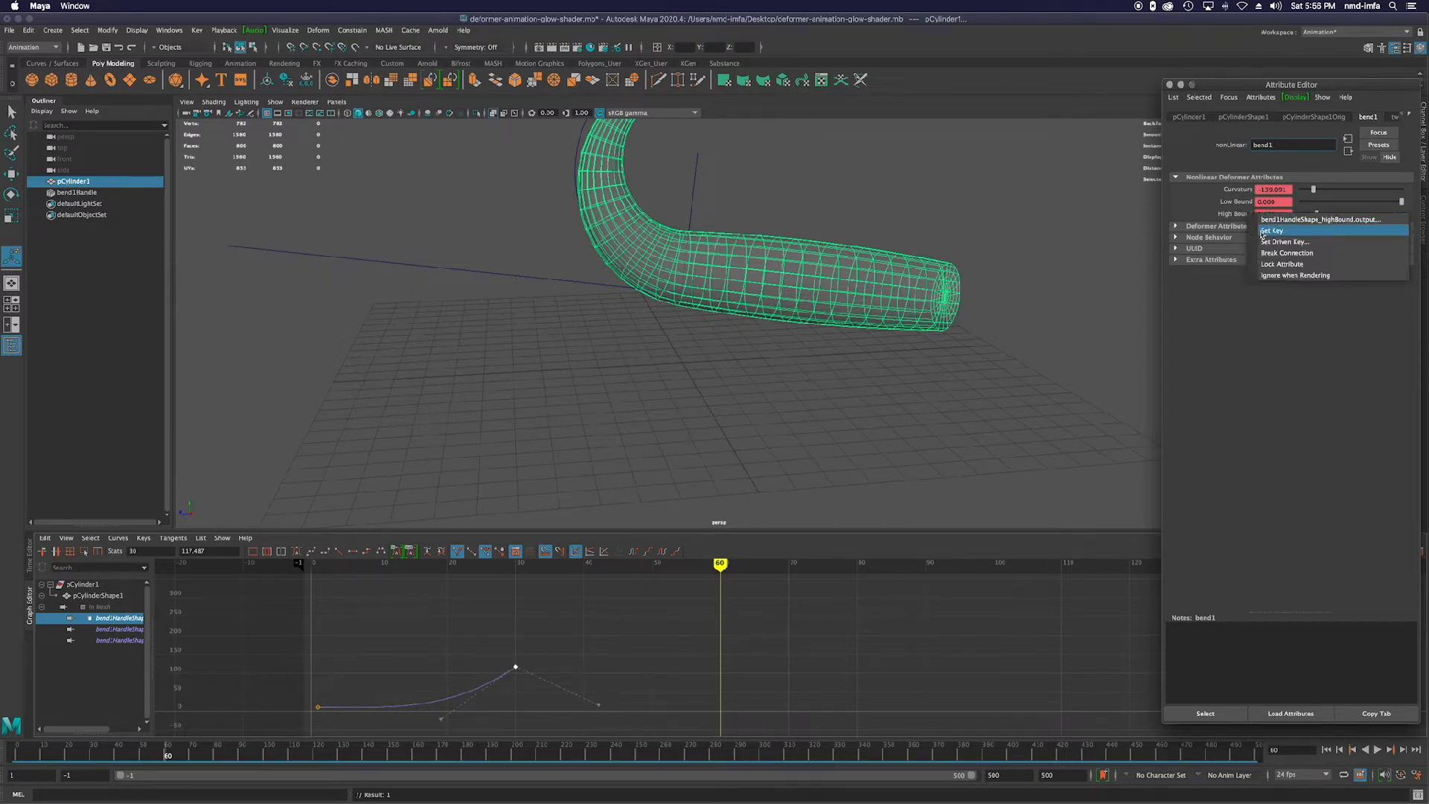
left_click(1261, 232)
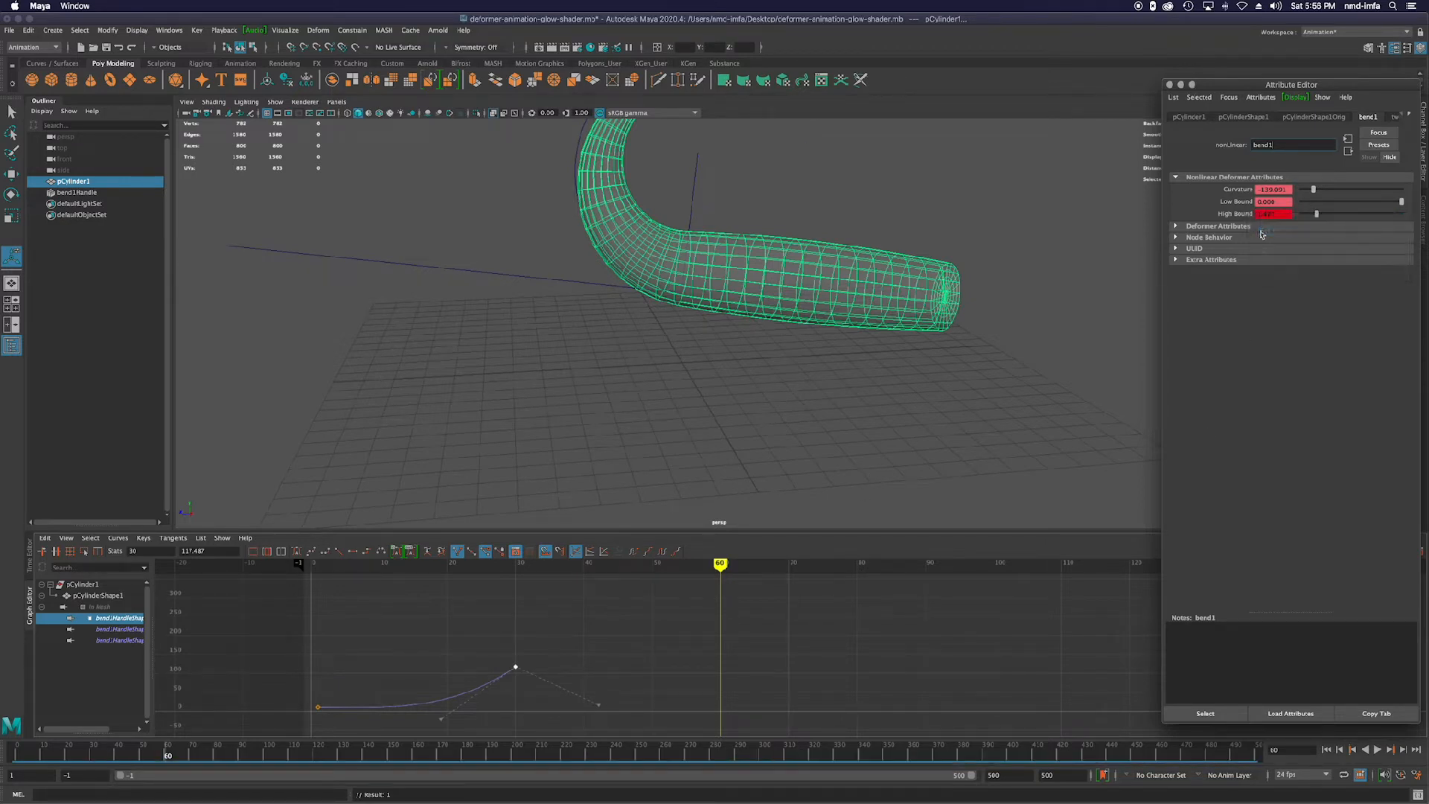
right_click(1248, 195)
left_click(1254, 210)
right_click(1251, 203)
left_click(1256, 216)
Steepen the downward outgoing tangent of Curvature's frame 30 key.
scroll(789, 642, "down", 3)
middle_click_drag(798, 648, 734, 639, "alt")
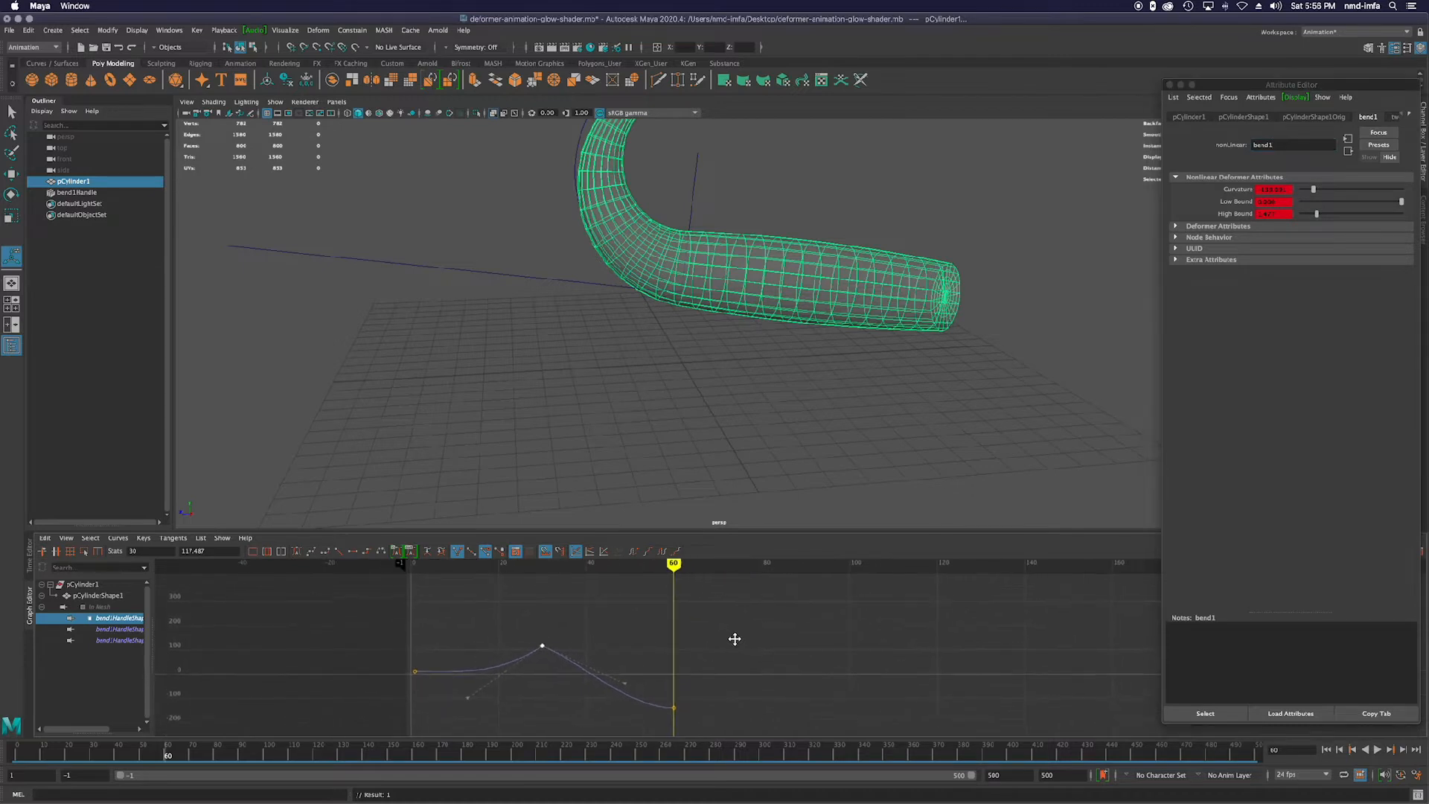
left_click_drag(625, 692, 567, 678)
Point High Bound's outgoing tangent at frame 30 downward, steepen the incoming tangent of its frame 60 key, and replay the animation.
left_click(123, 641)
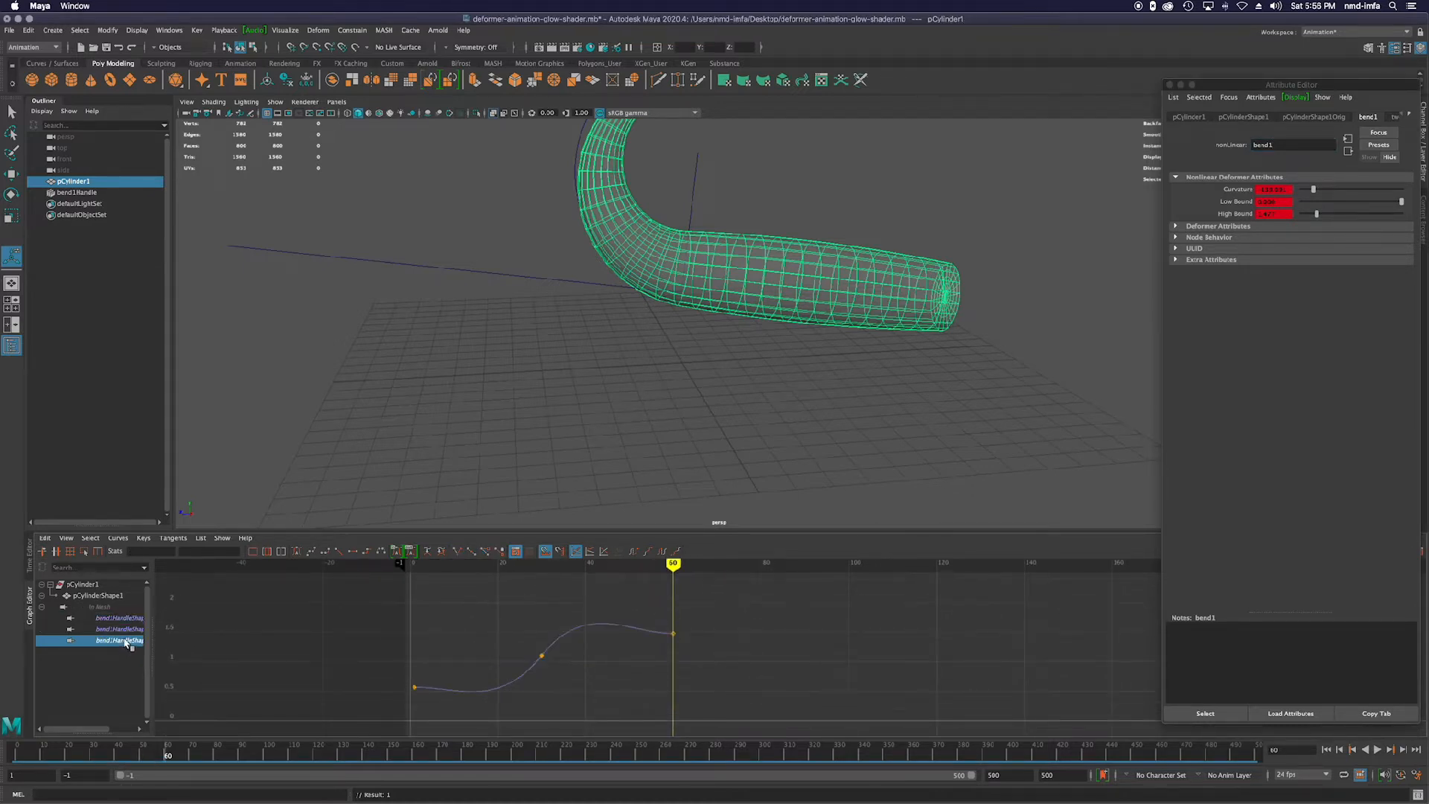
left_click(542, 657)
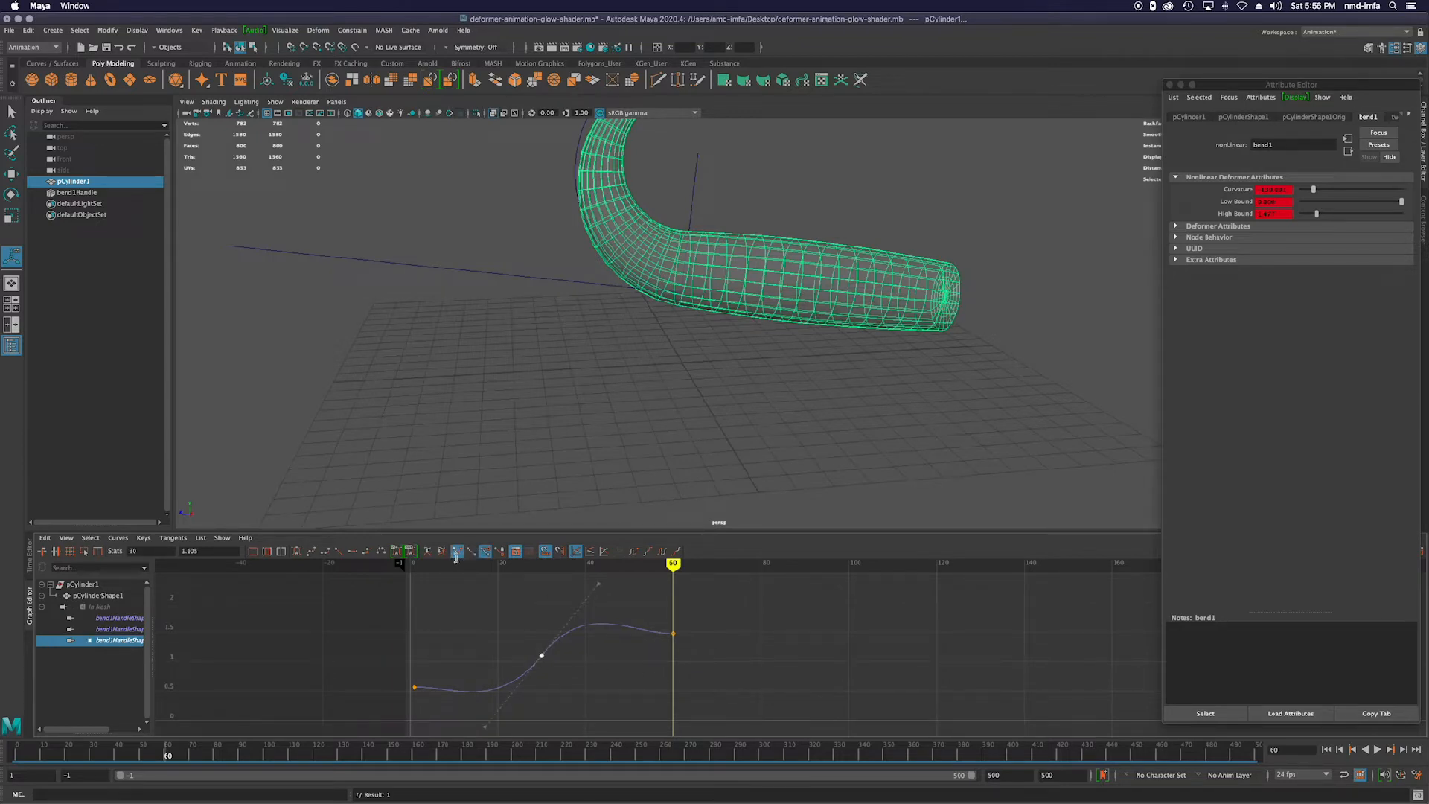
left_click_drag(601, 585, 600, 724)
left_click(674, 636)
left_click_drag(581, 638, 650, 673)
left_click(1326, 749)
left_click(1377, 751)
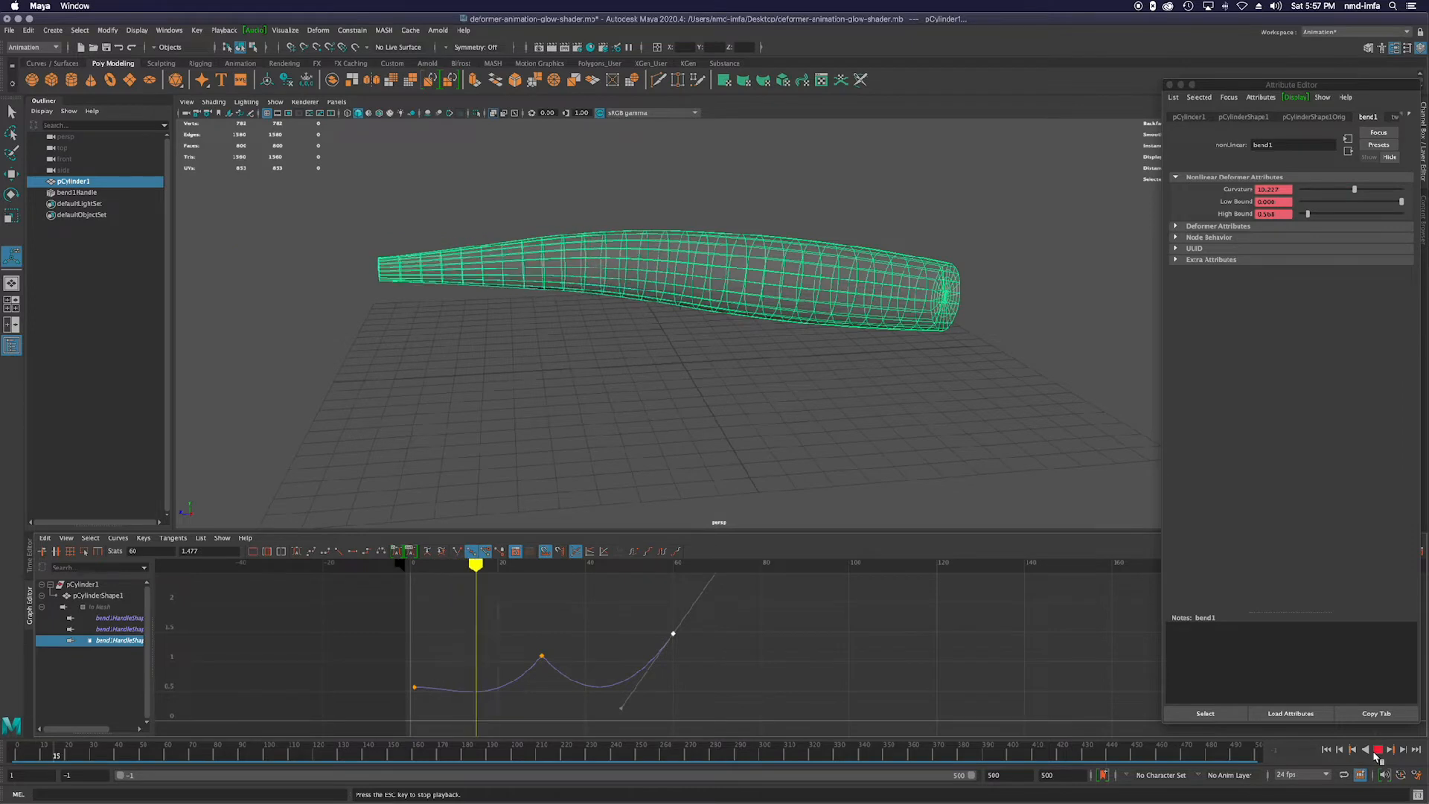
left_click(1378, 750)
Flatten both tangents of High Bound's frame 30 key to nearly horizontal and replay the animation from the start.
left_click(542, 656)
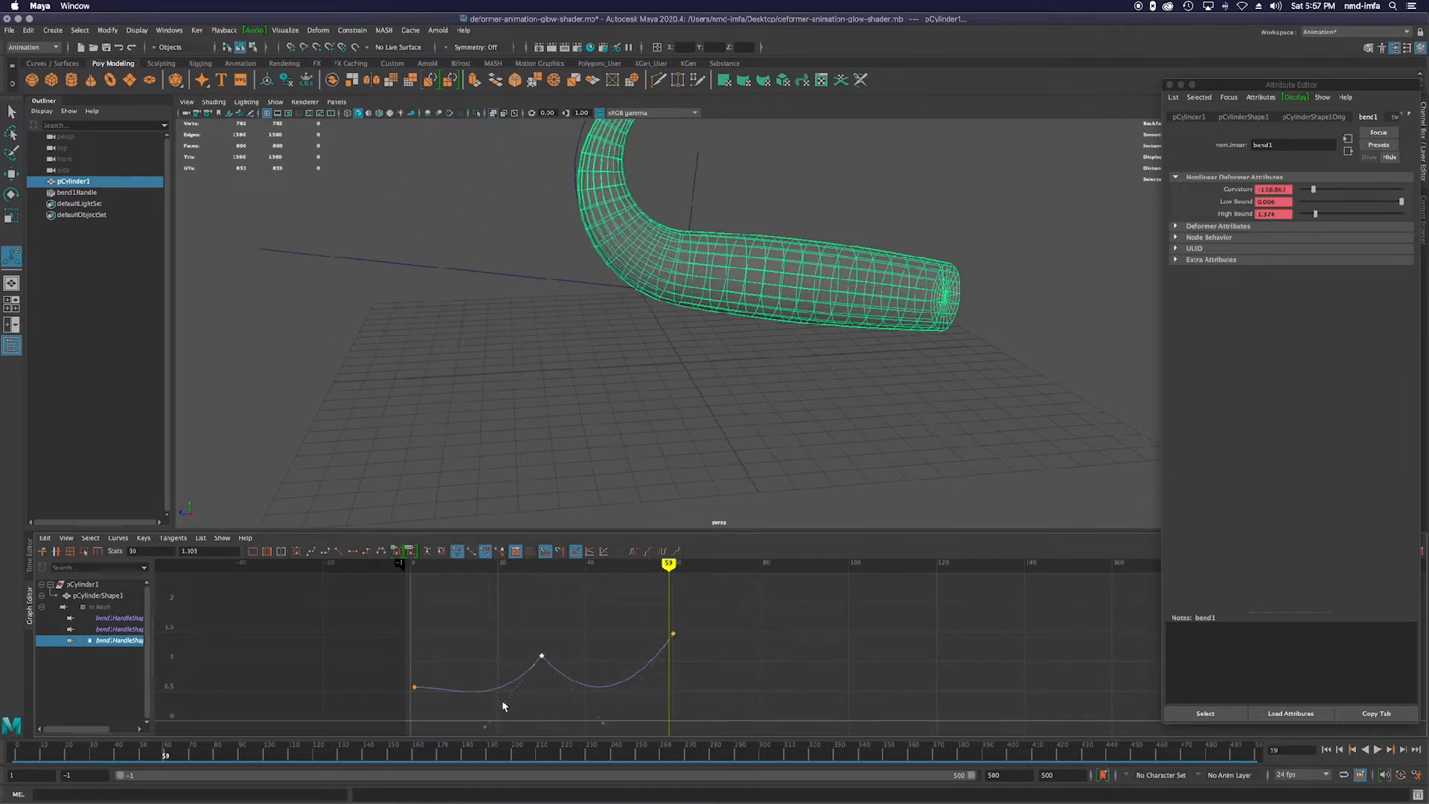
left_click_drag(488, 729, 491, 652)
left_click_drag(603, 728, 581, 652)
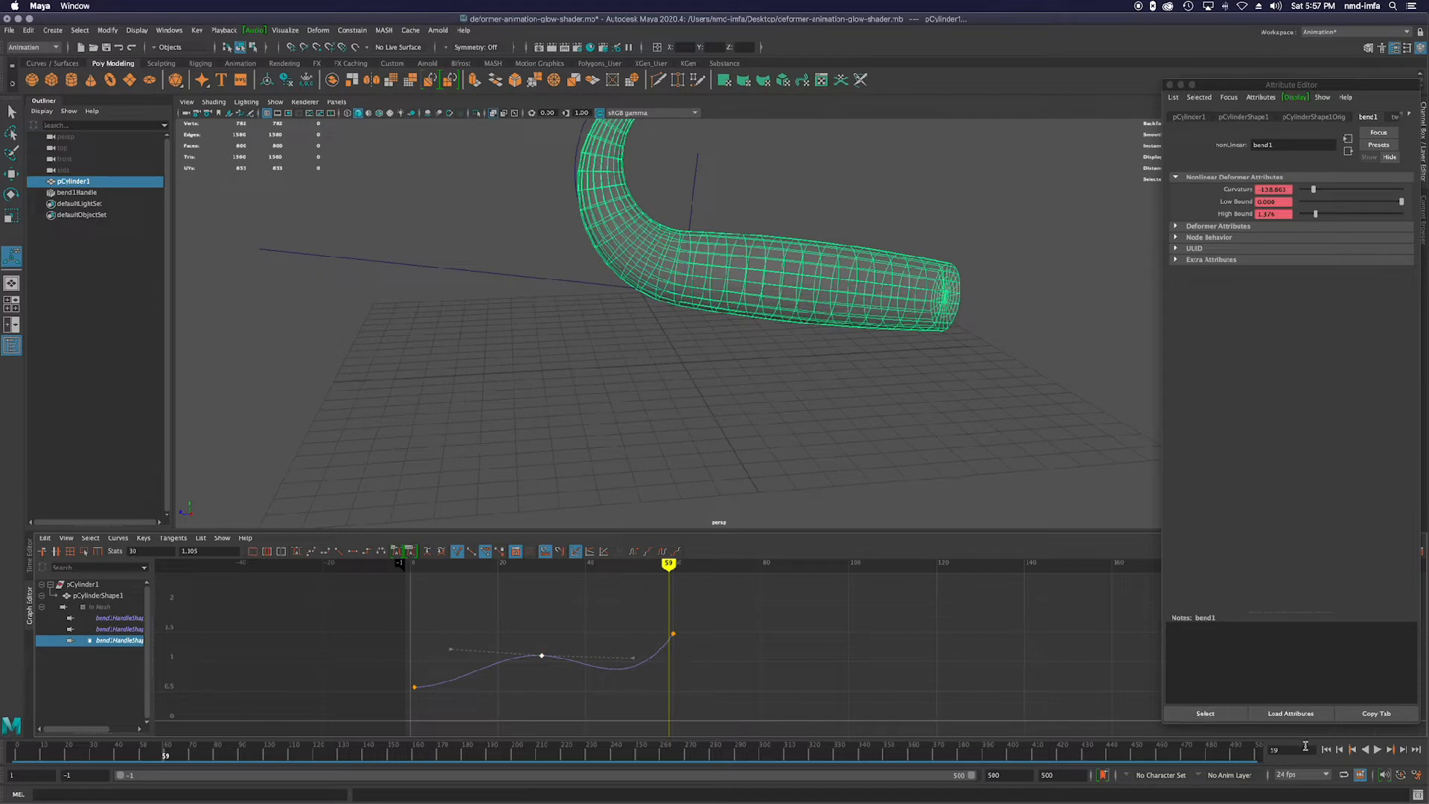
left_click(1326, 749)
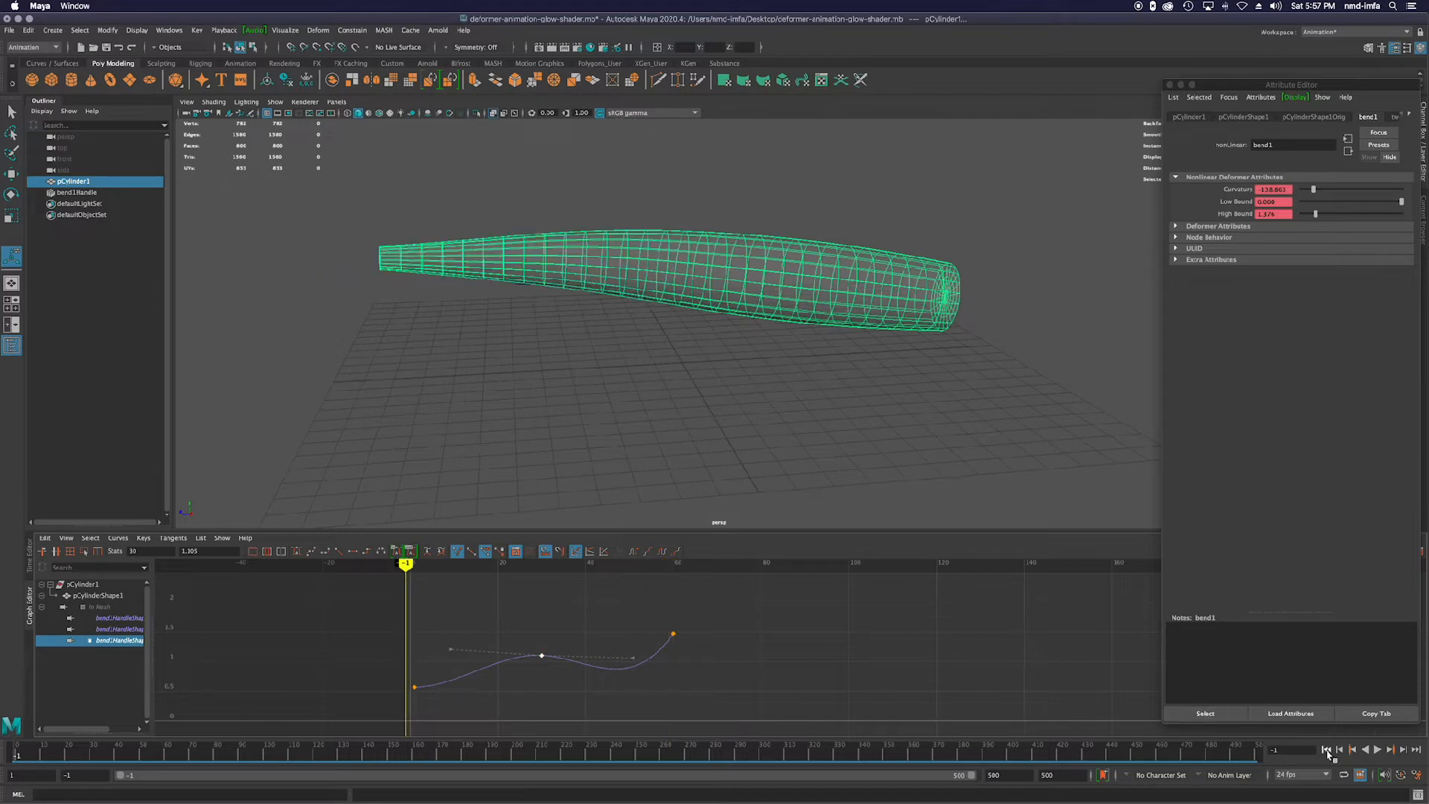
left_click(1378, 750)
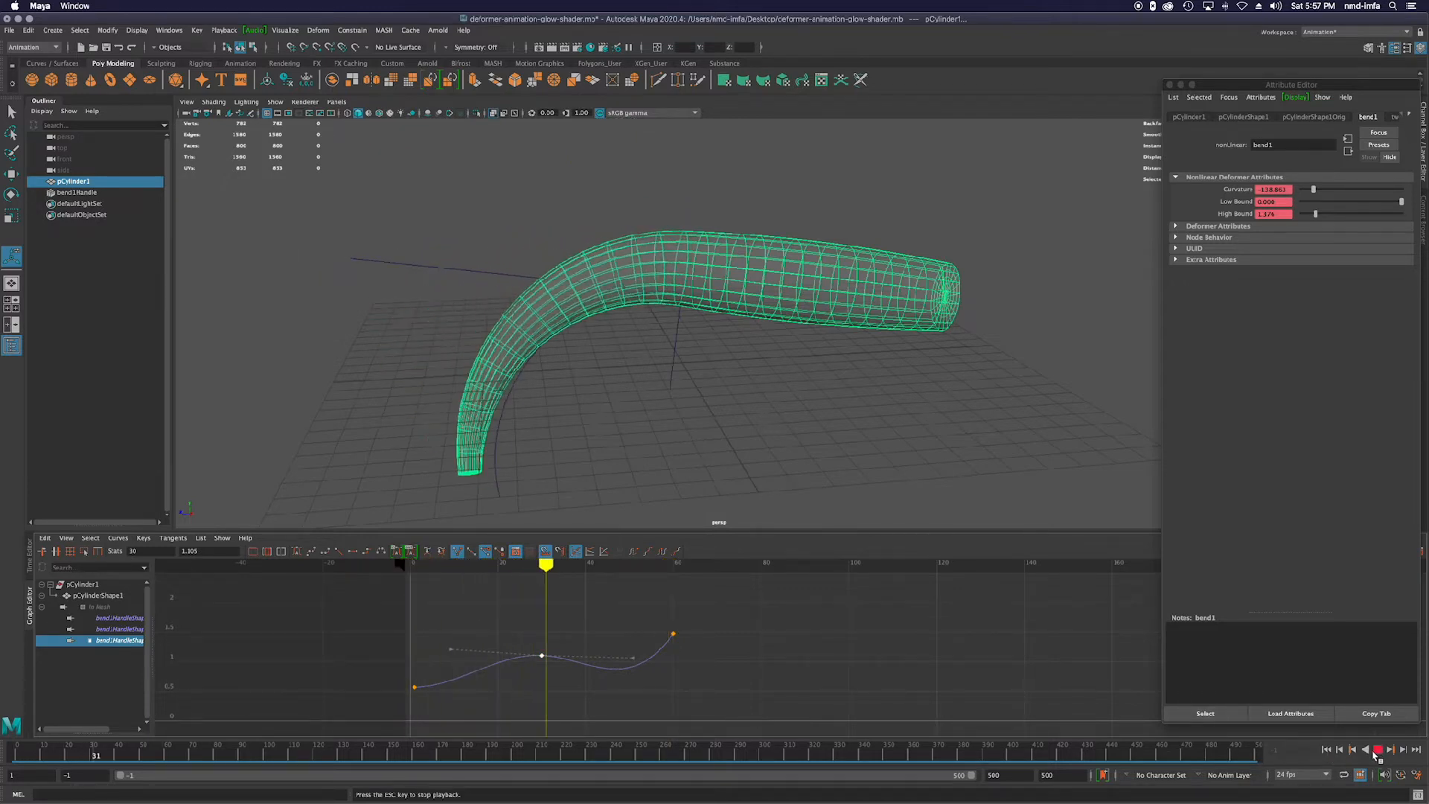
left_click(1378, 750)
Flatten the outgoing and incoming tangents of Curvature's frame 30 key to nearly horizontal.
left_click(119, 618)
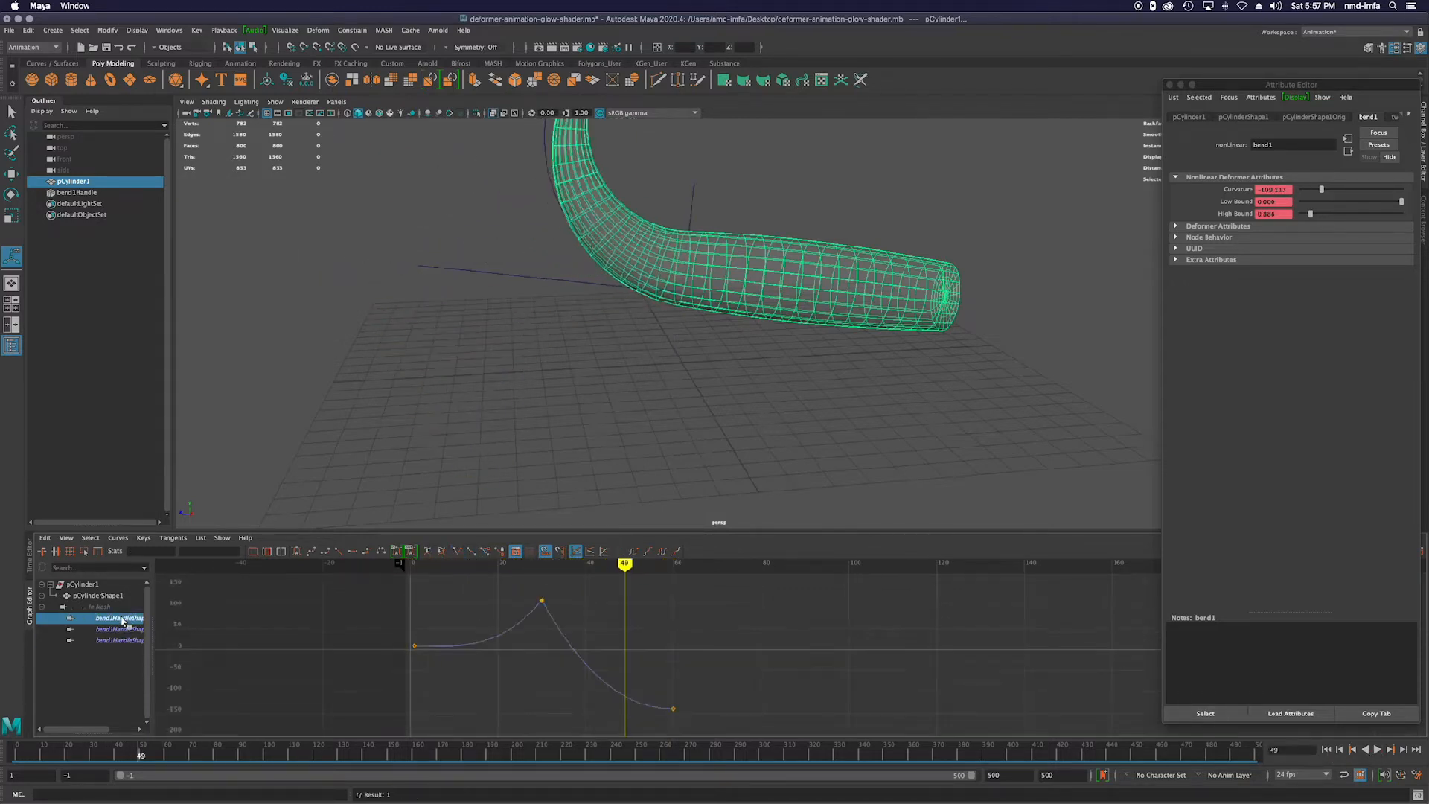
left_click(542, 602)
left_click_drag(590, 687, 600, 597)
left_click_drag(478, 674, 470, 593)
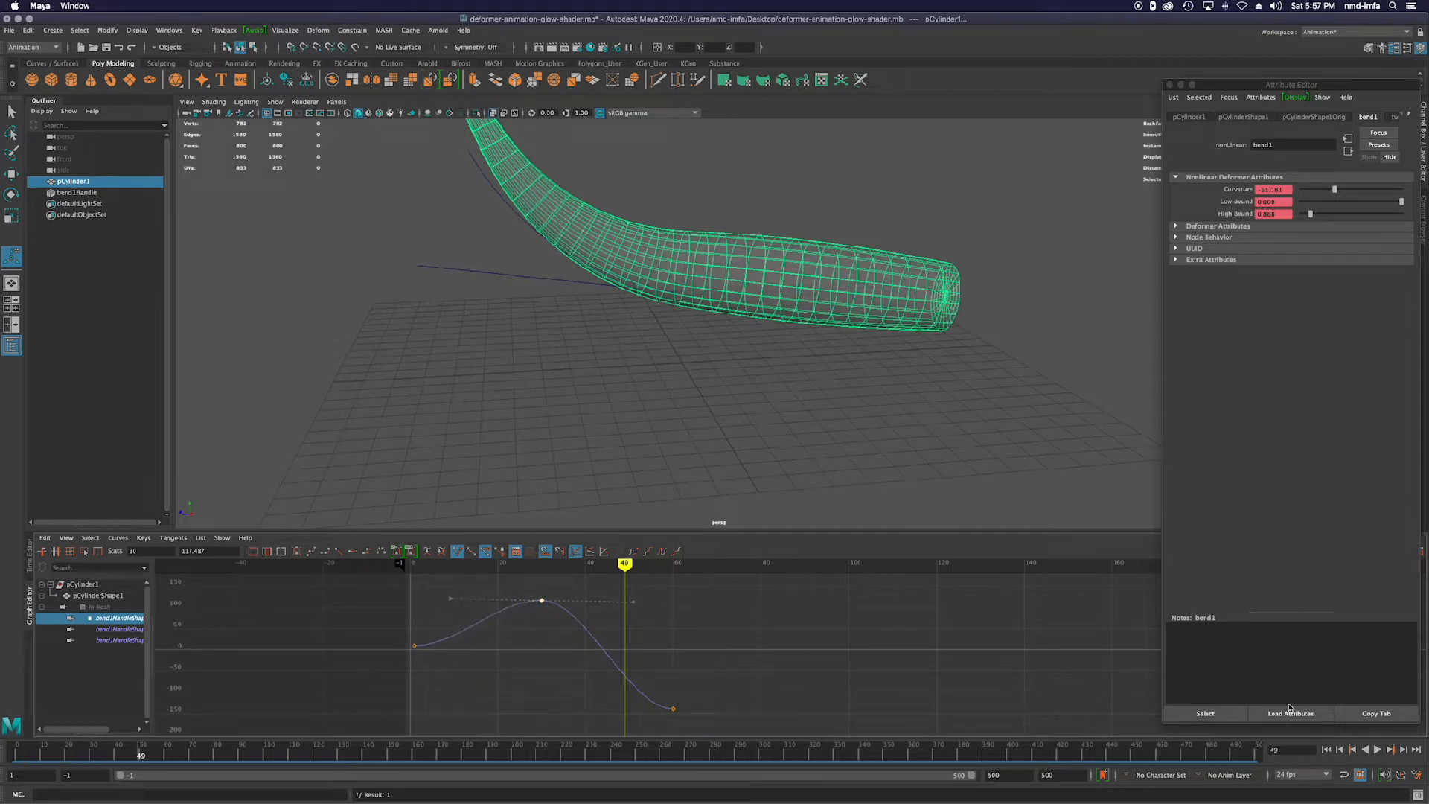
Replay the animation from the start to check the bend's motion through frame 60.
left_click(1326, 749)
left_click(1378, 749)
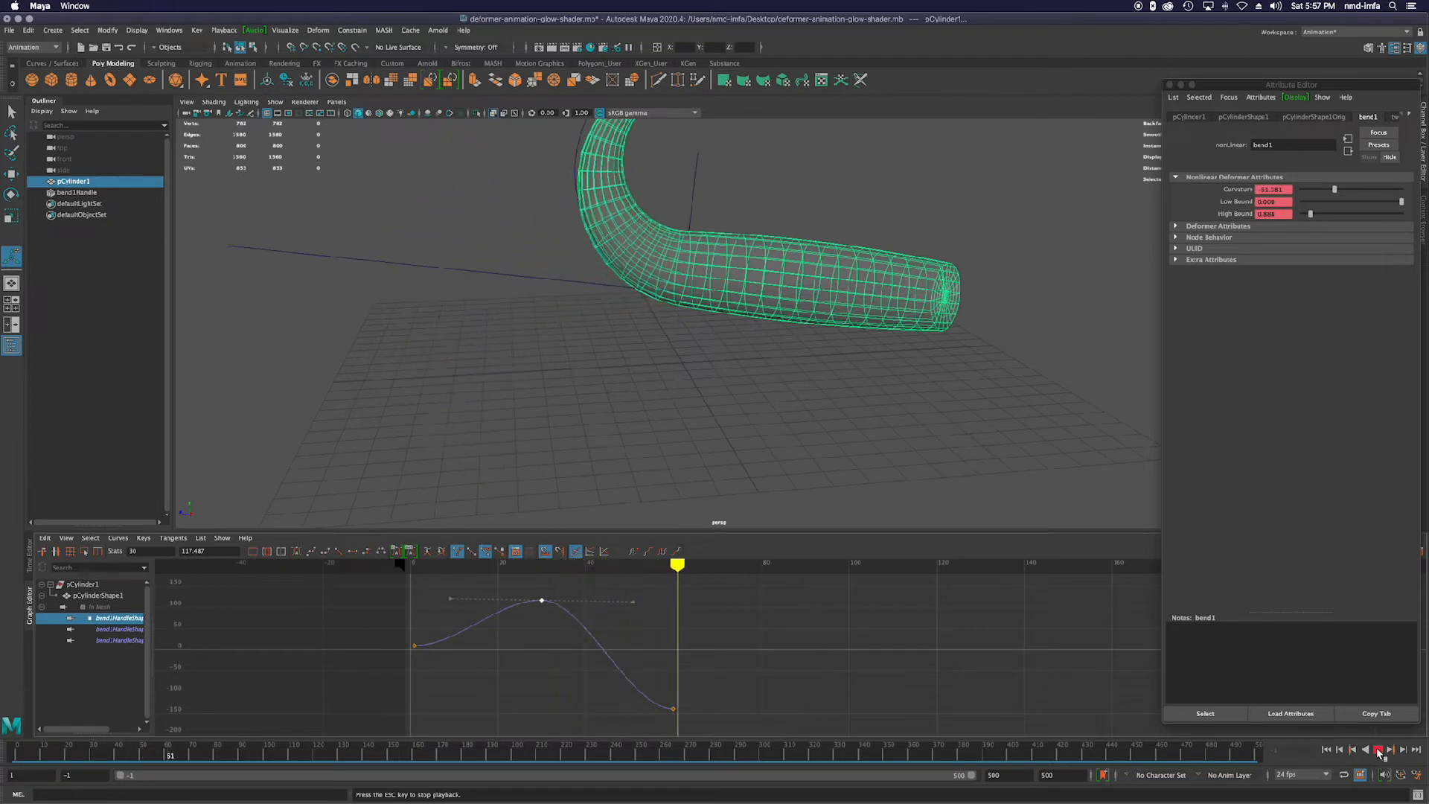
left_click(1378, 750)
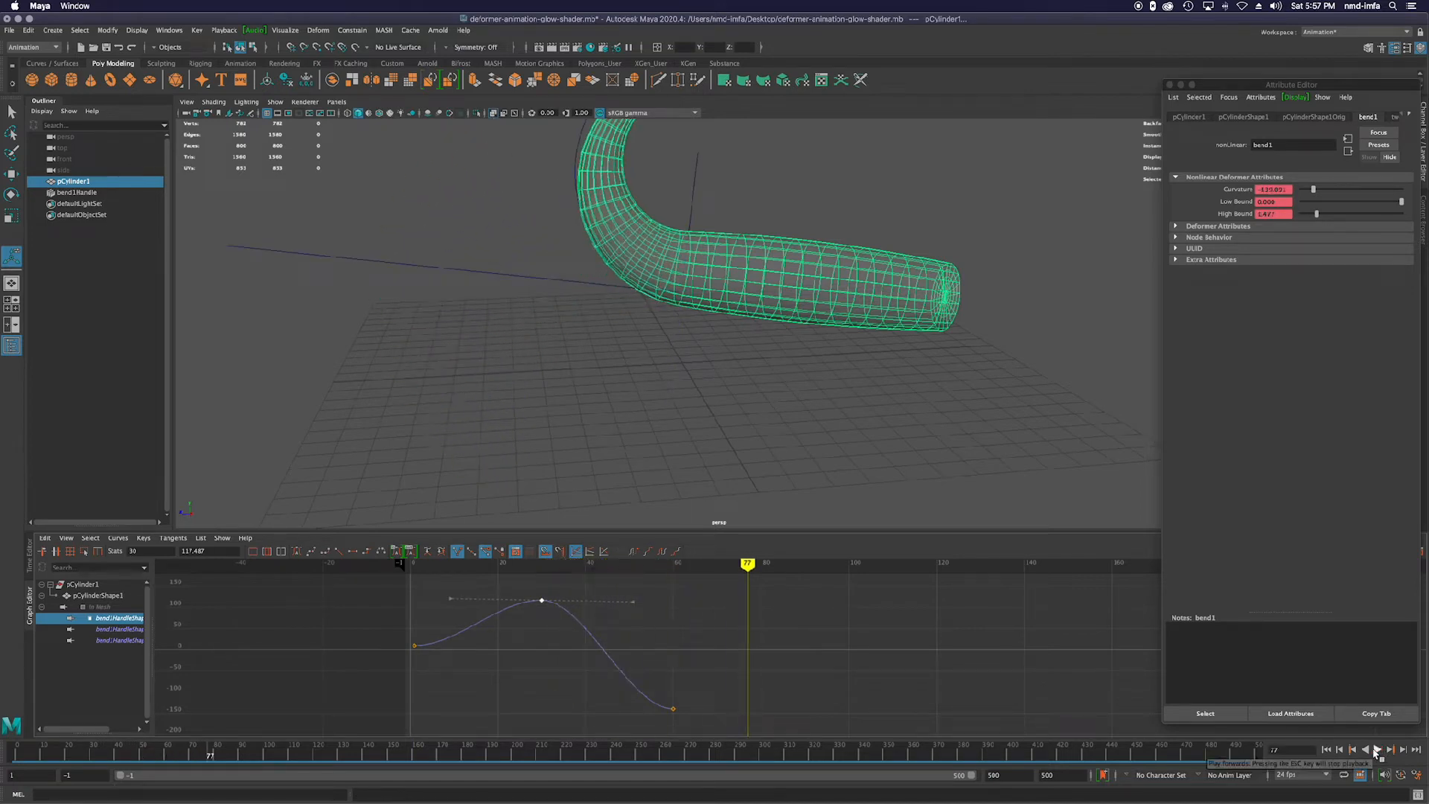
left_click(1376, 751)
left_click(1377, 751)
left_click(1326, 750)
left_click(1378, 750)
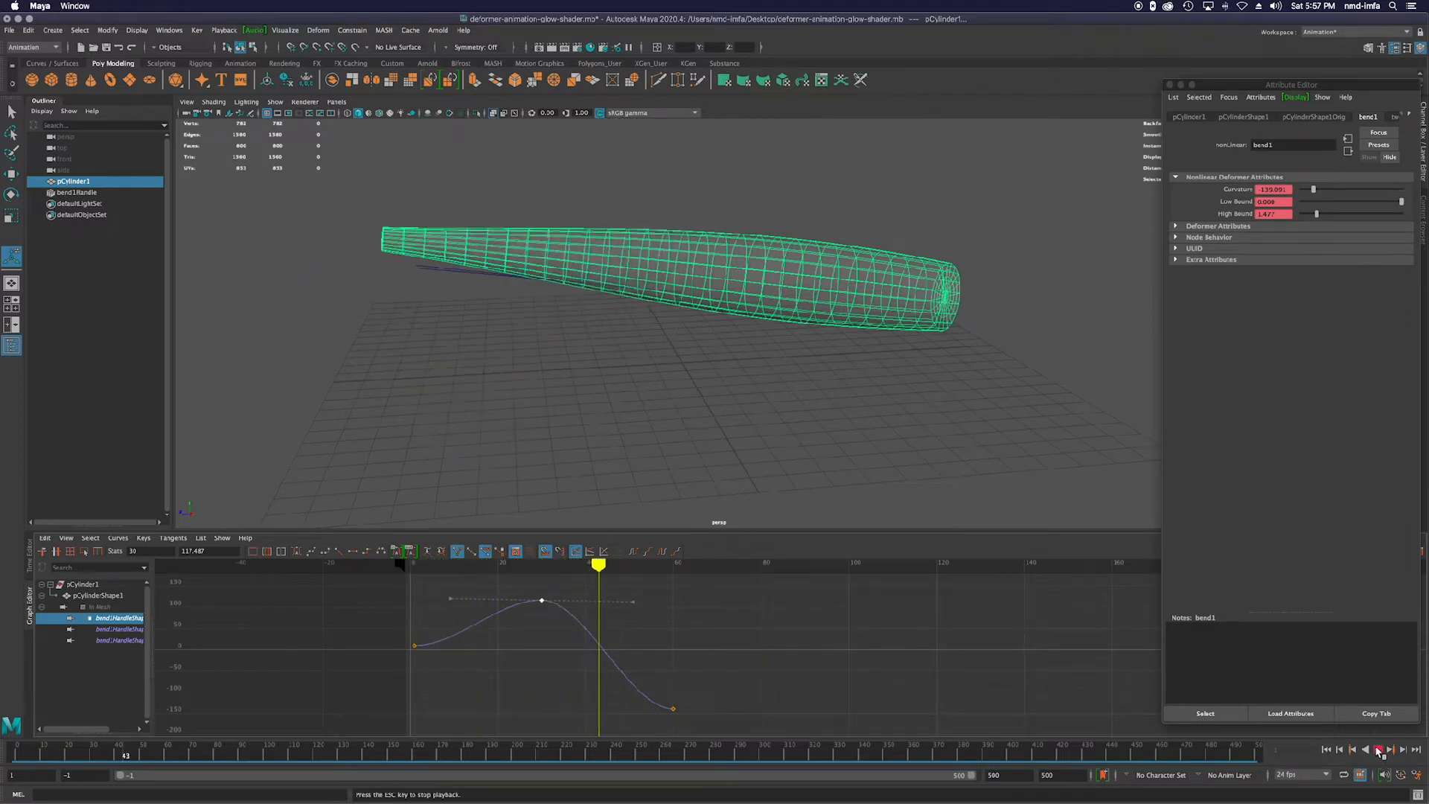
Stop the playback, return the animation to its first frame and save the scene.
left_click(1379, 751)
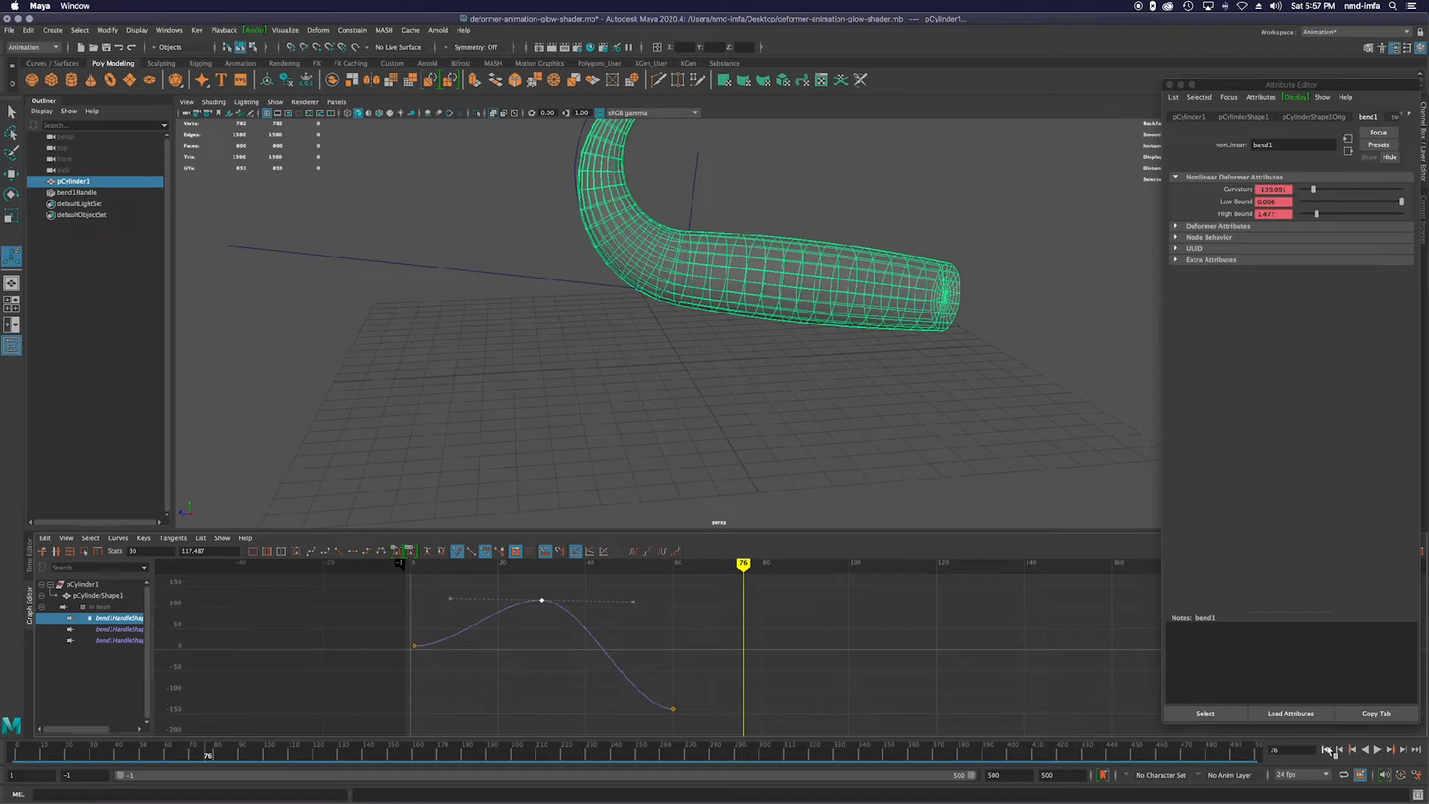
left_click(1326, 750)
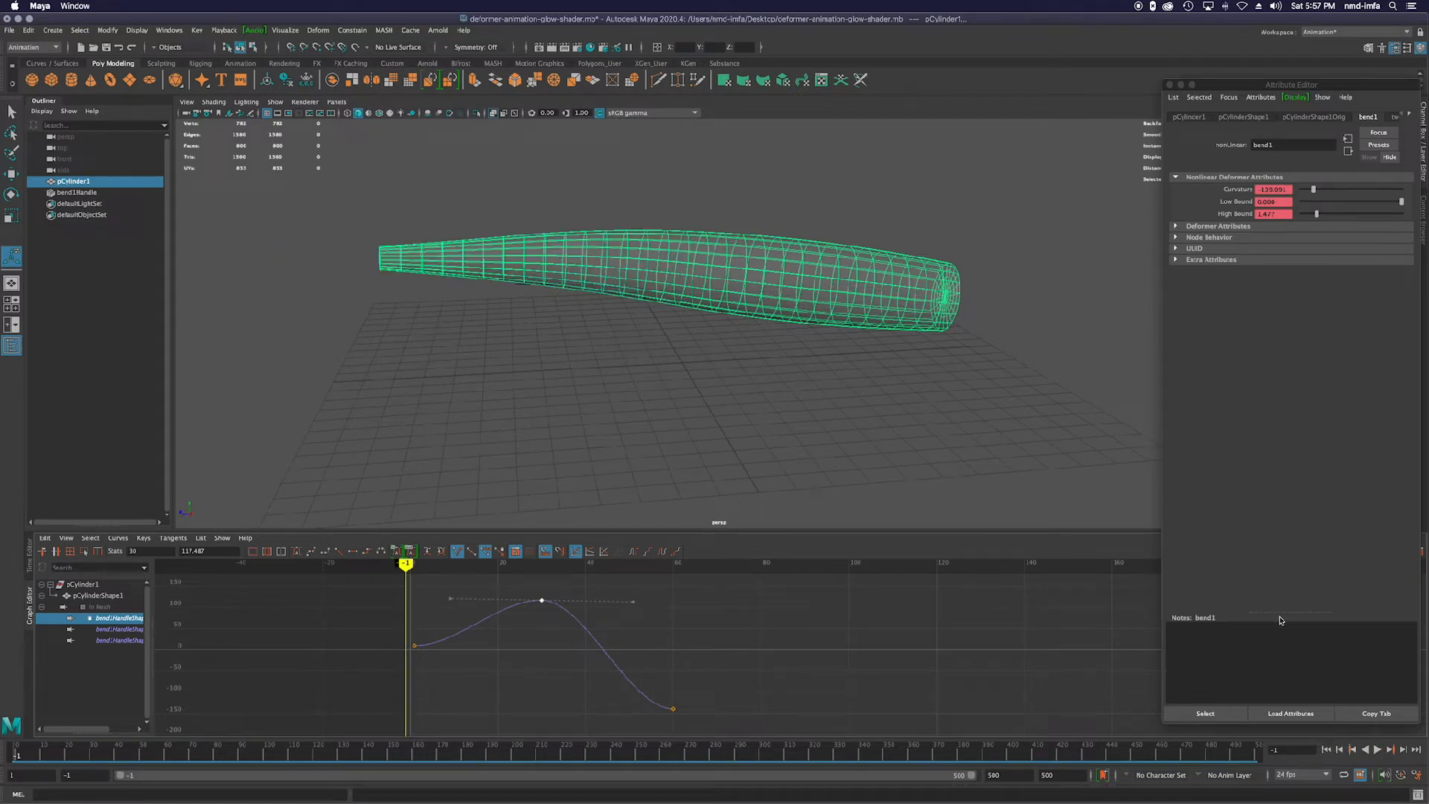
key("super+s")
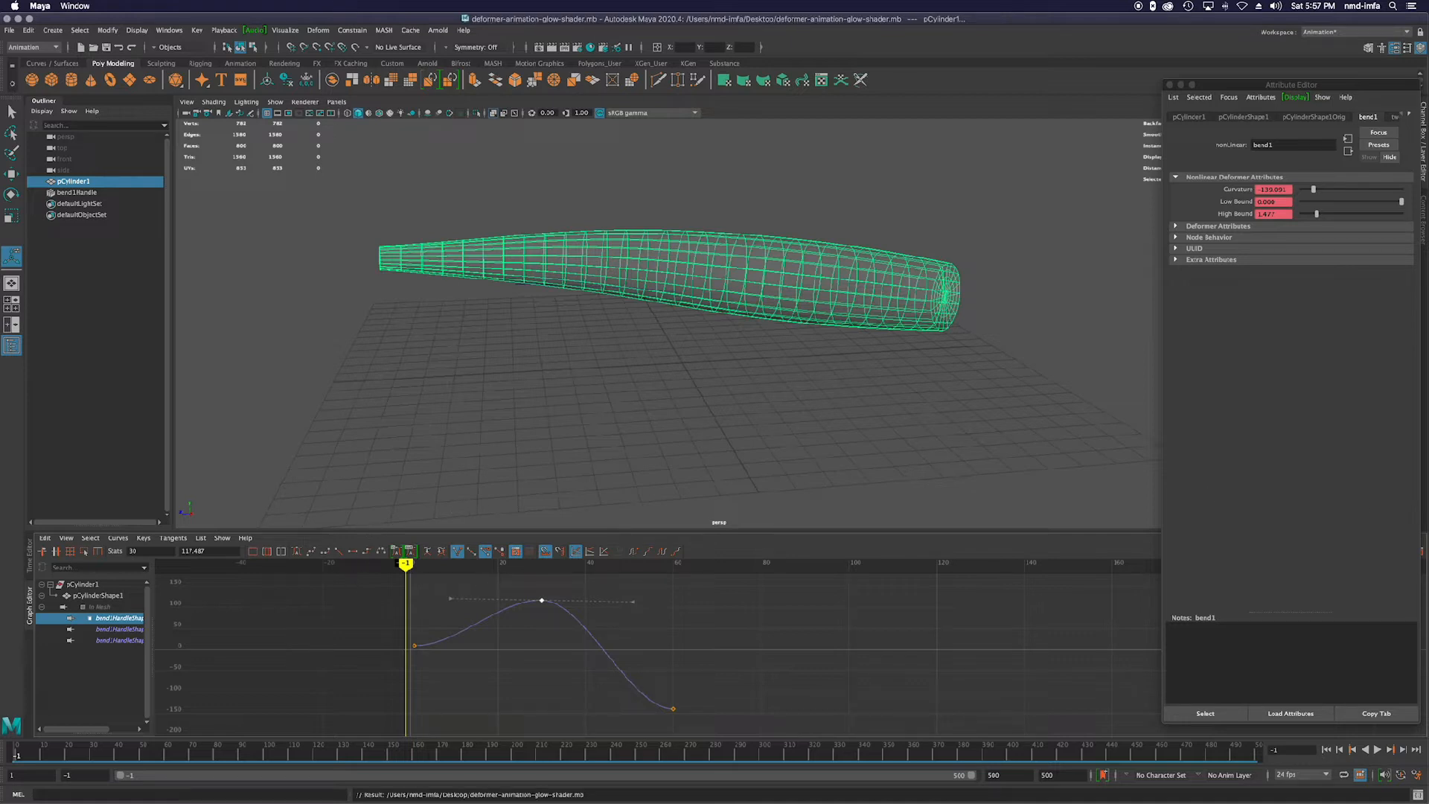
left_click(318, 29)
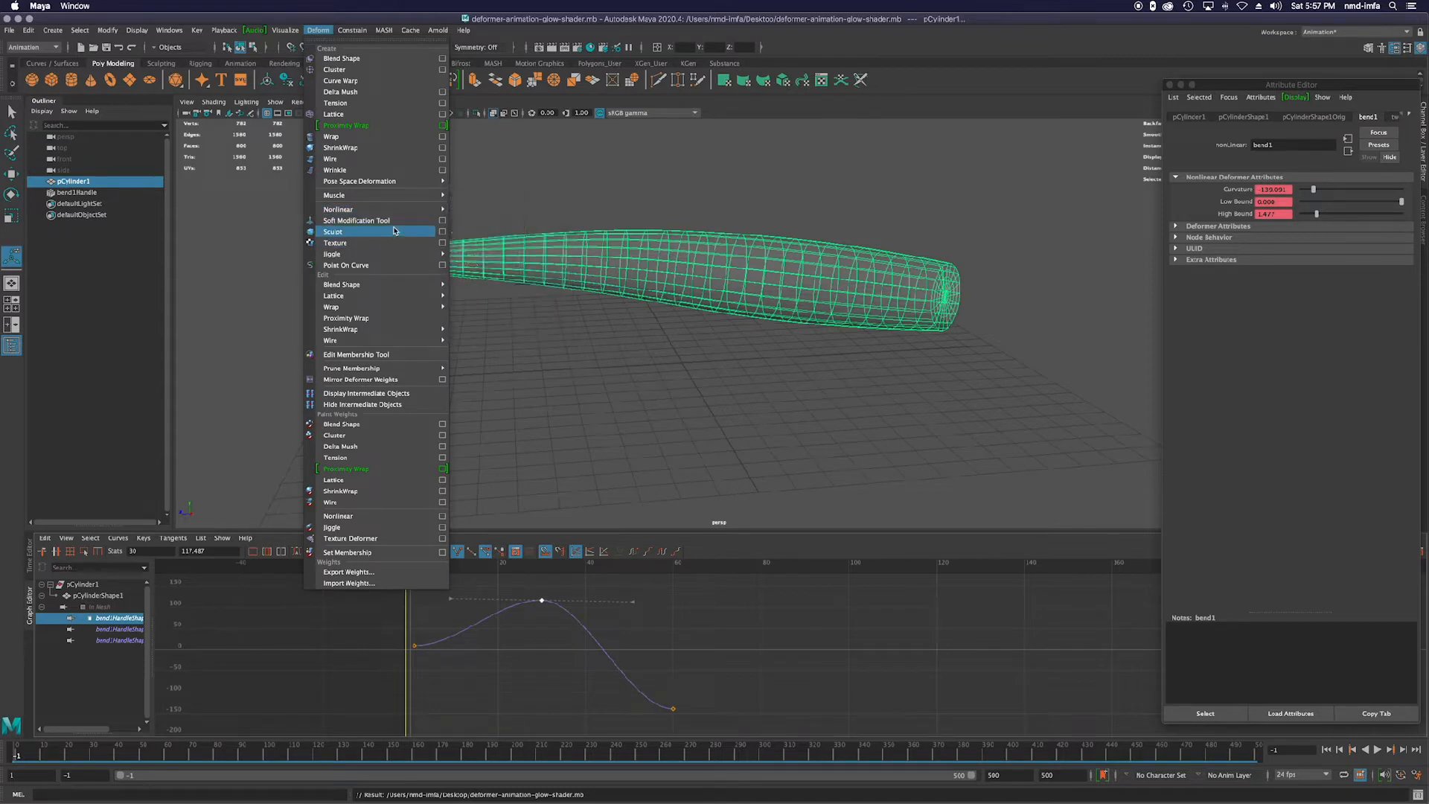
mouse_move(421, 211)
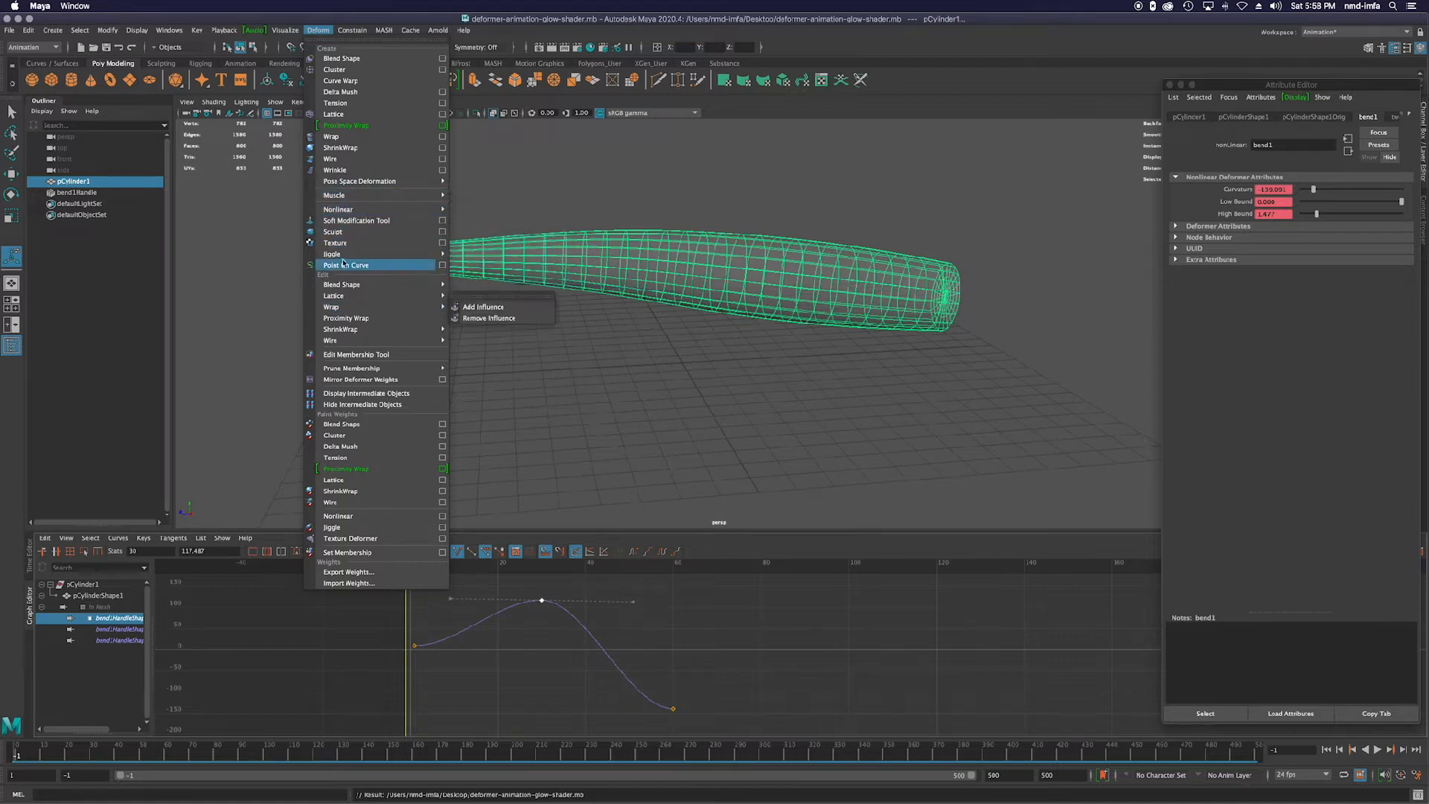
mouse_move(344, 259)
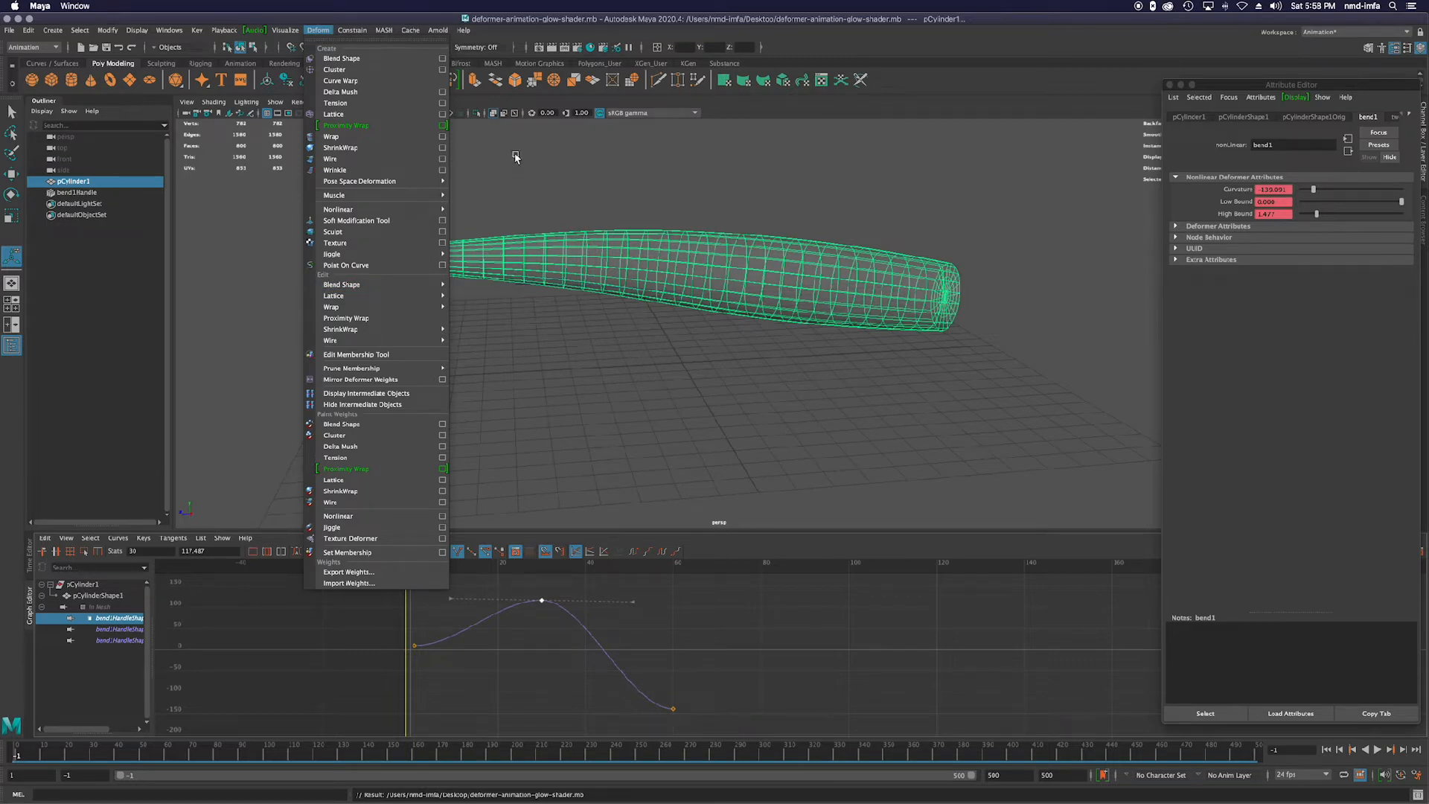
left_click(519, 160)
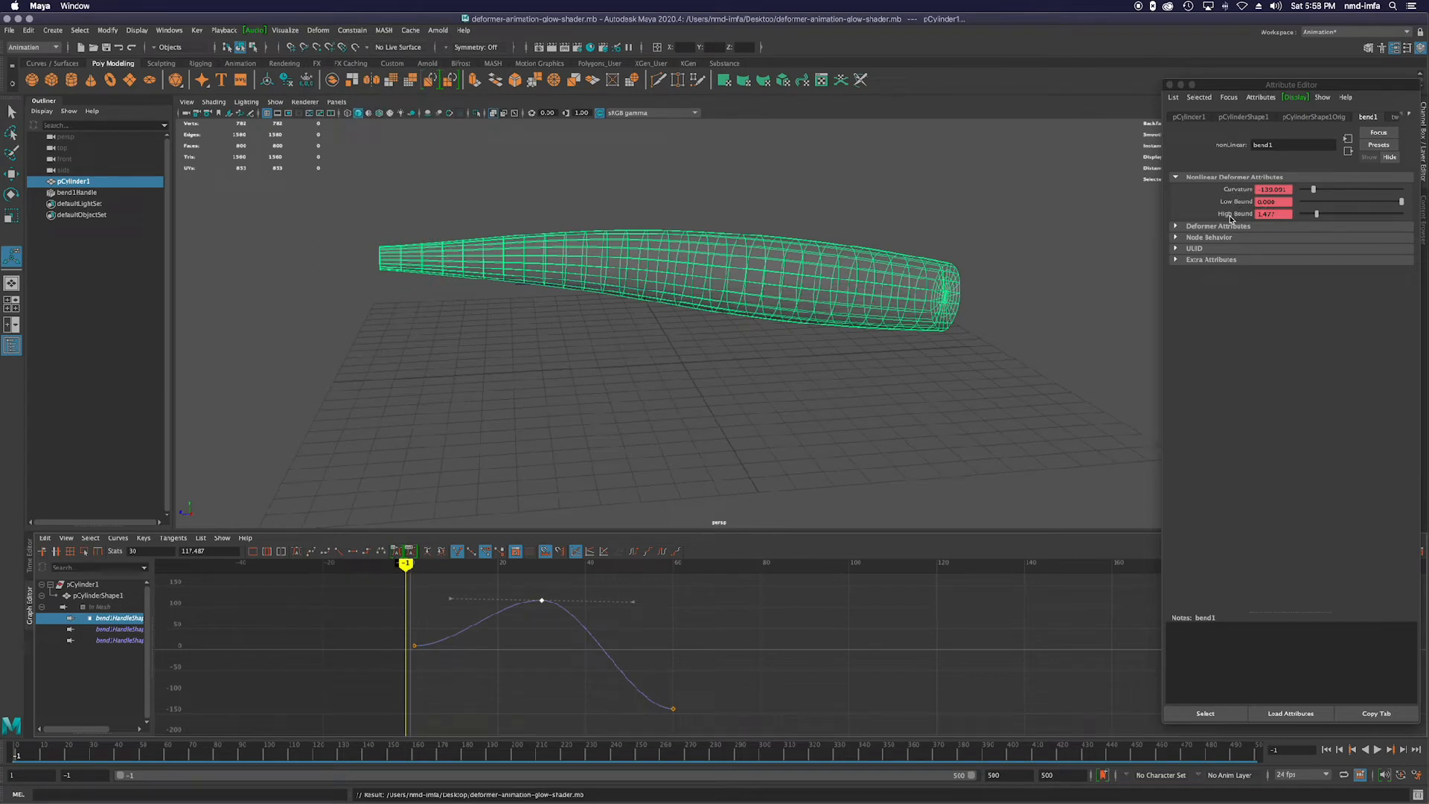
Compare the animated Bend channels listed in the Graph Editor for pCylinder1 and bend1Handle, ending with pCylinder1 selected.
left_click(105, 608)
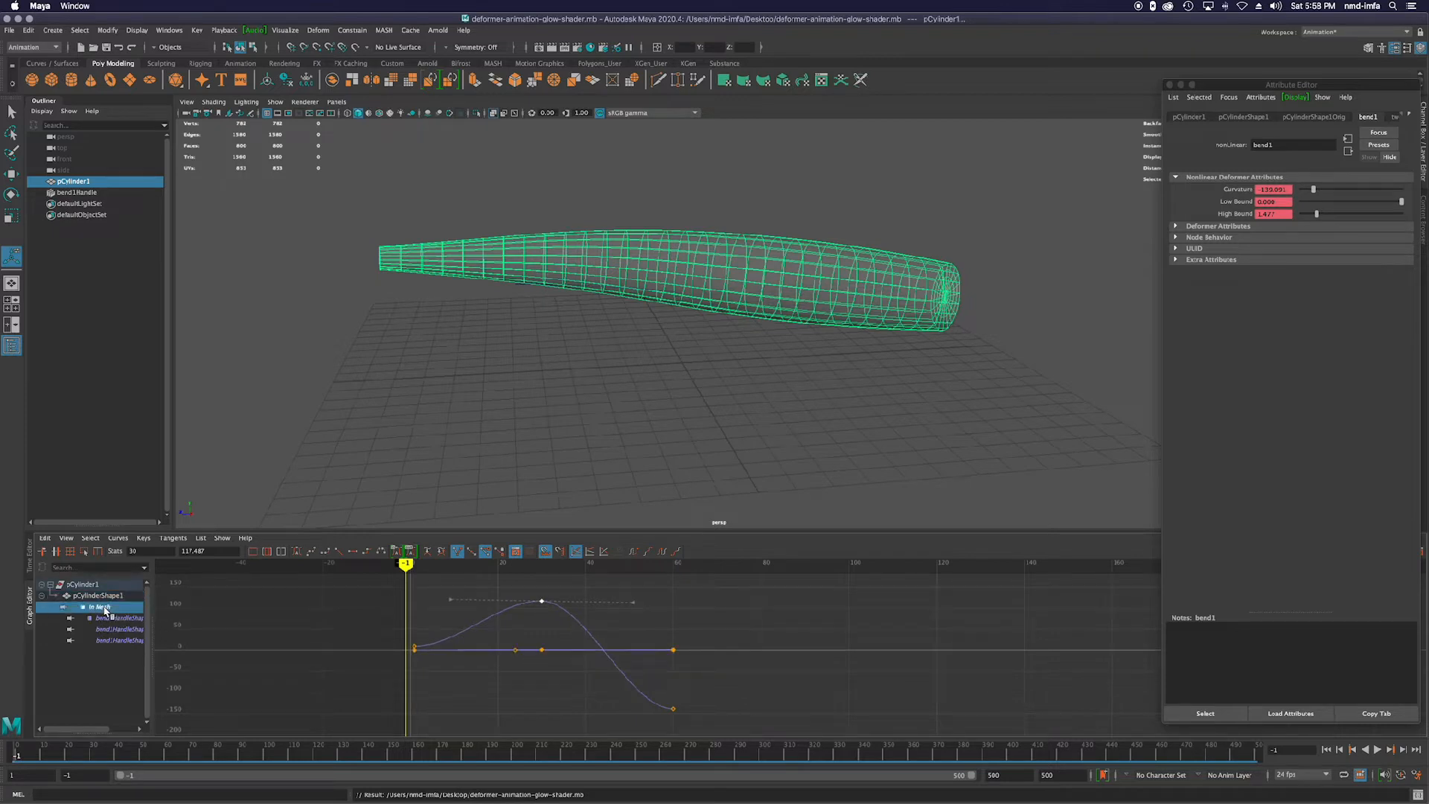
left_click(110, 619)
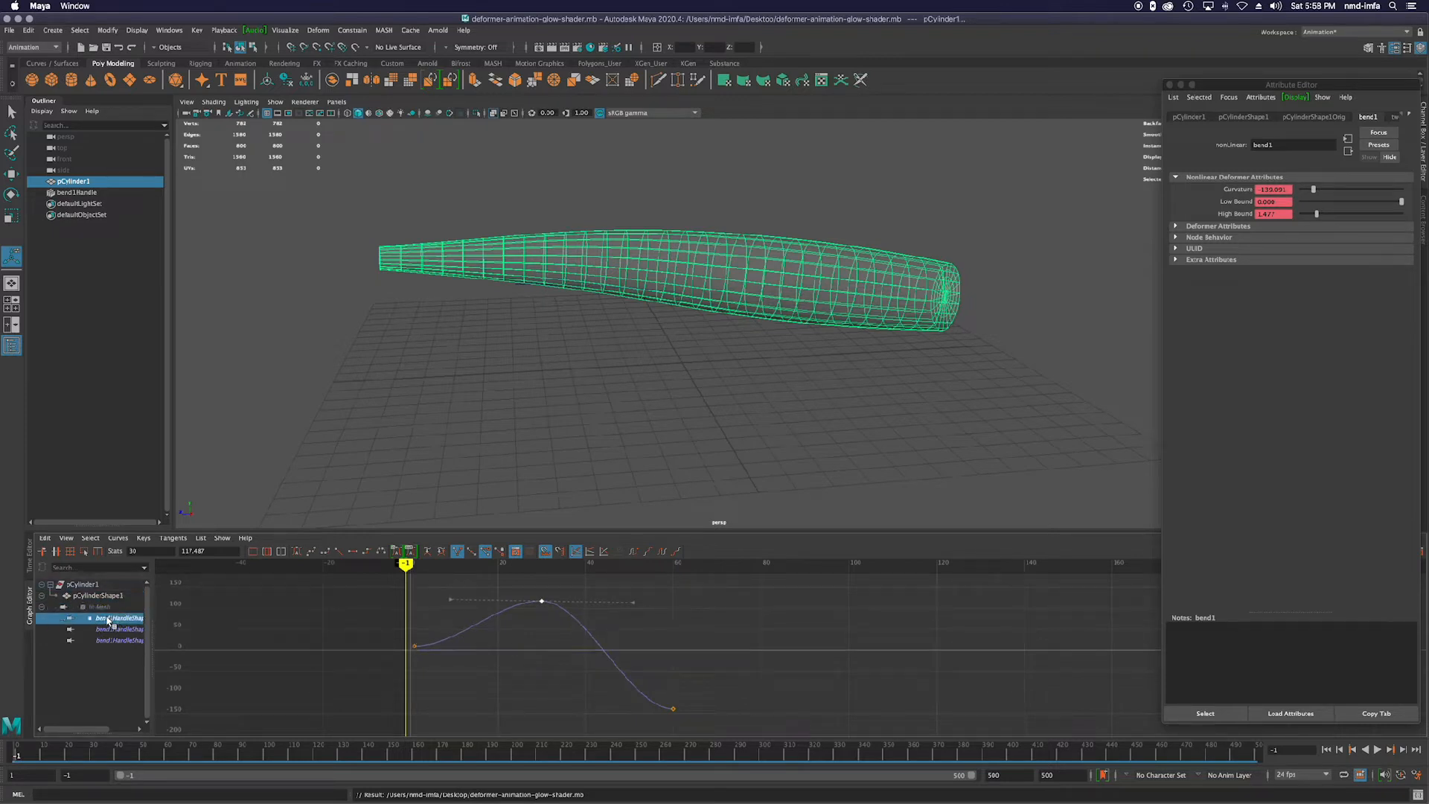
left_click(79, 192)
left_click(81, 266)
left_click(82, 193)
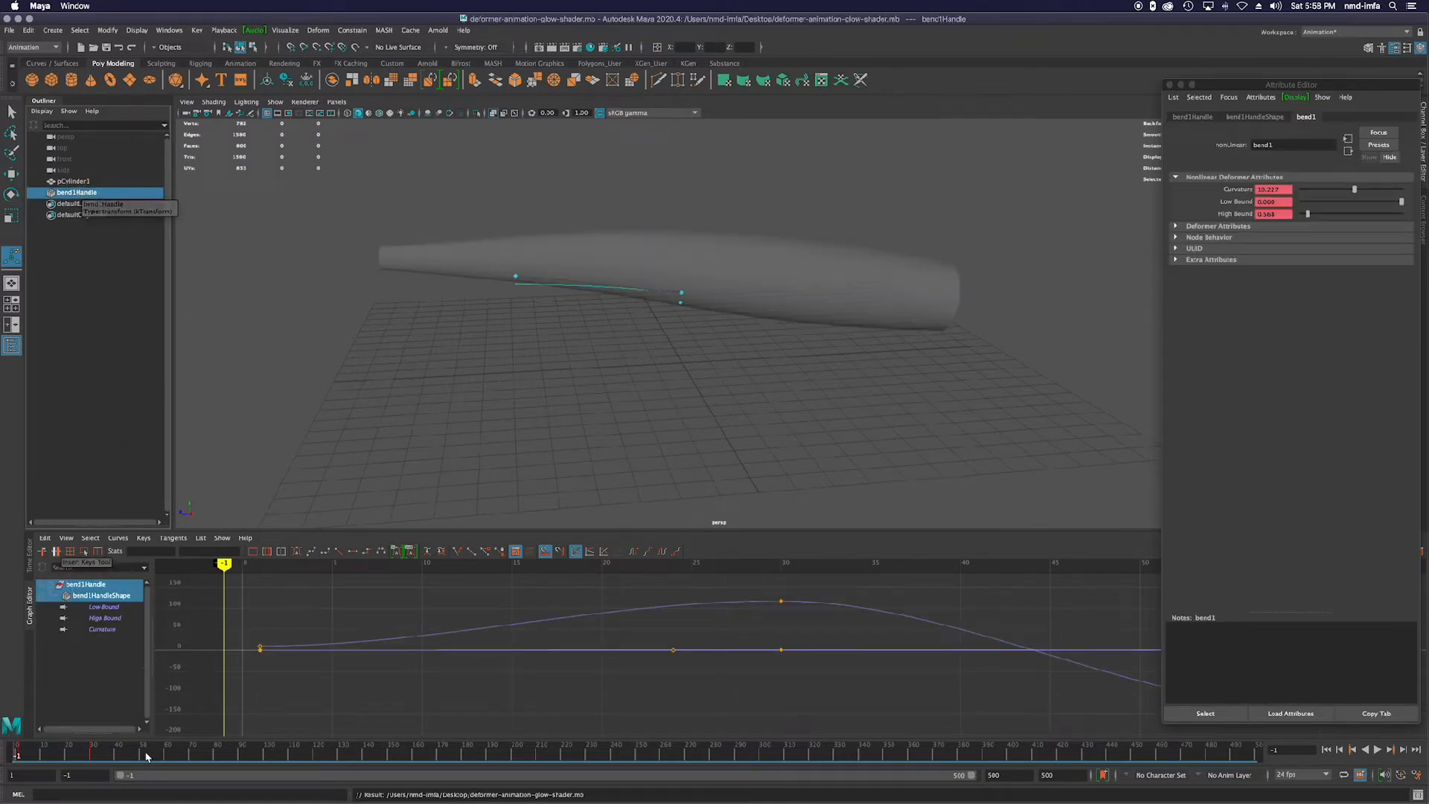
left_click(72, 182)
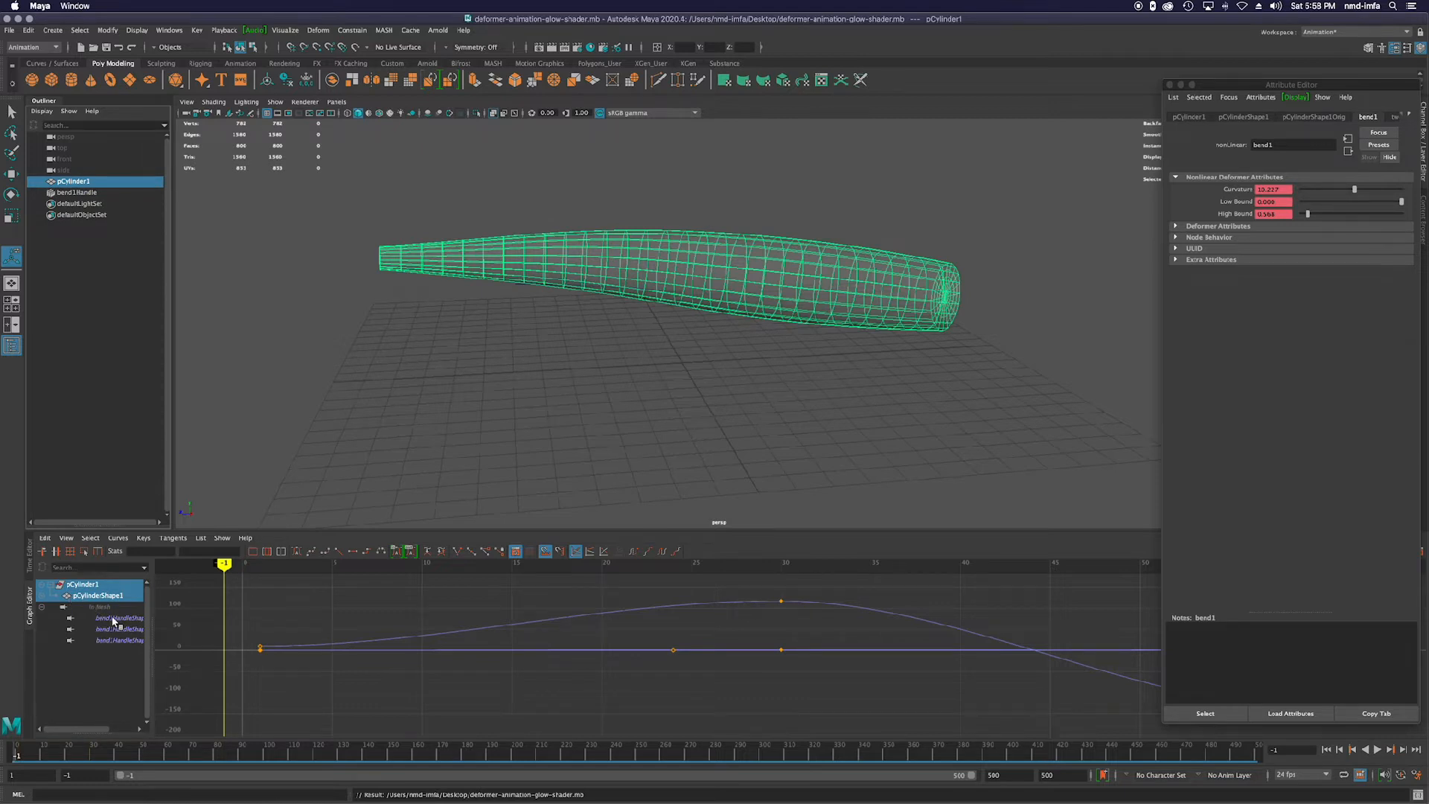
left_click(70, 192, "ctrl")
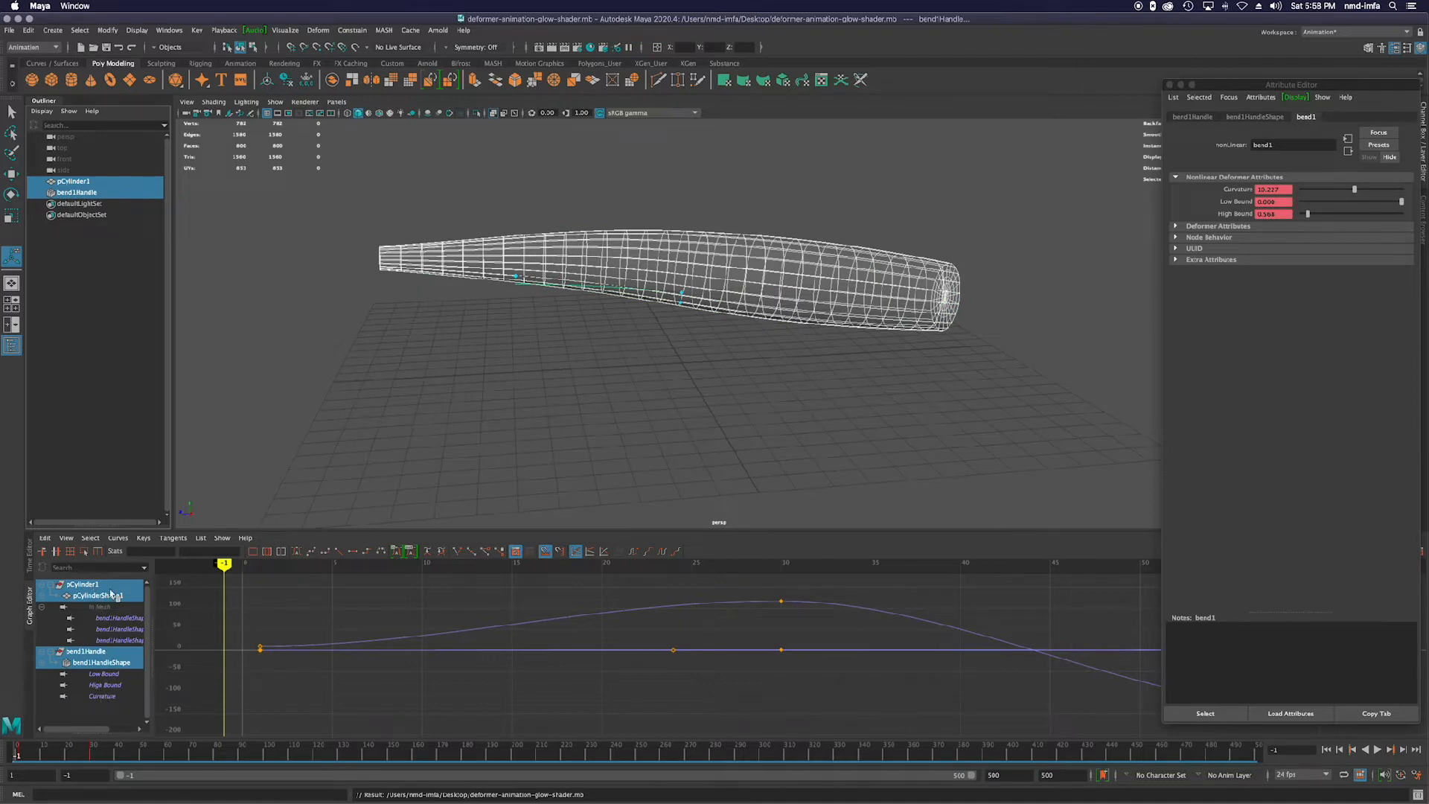
left_click(90, 314)
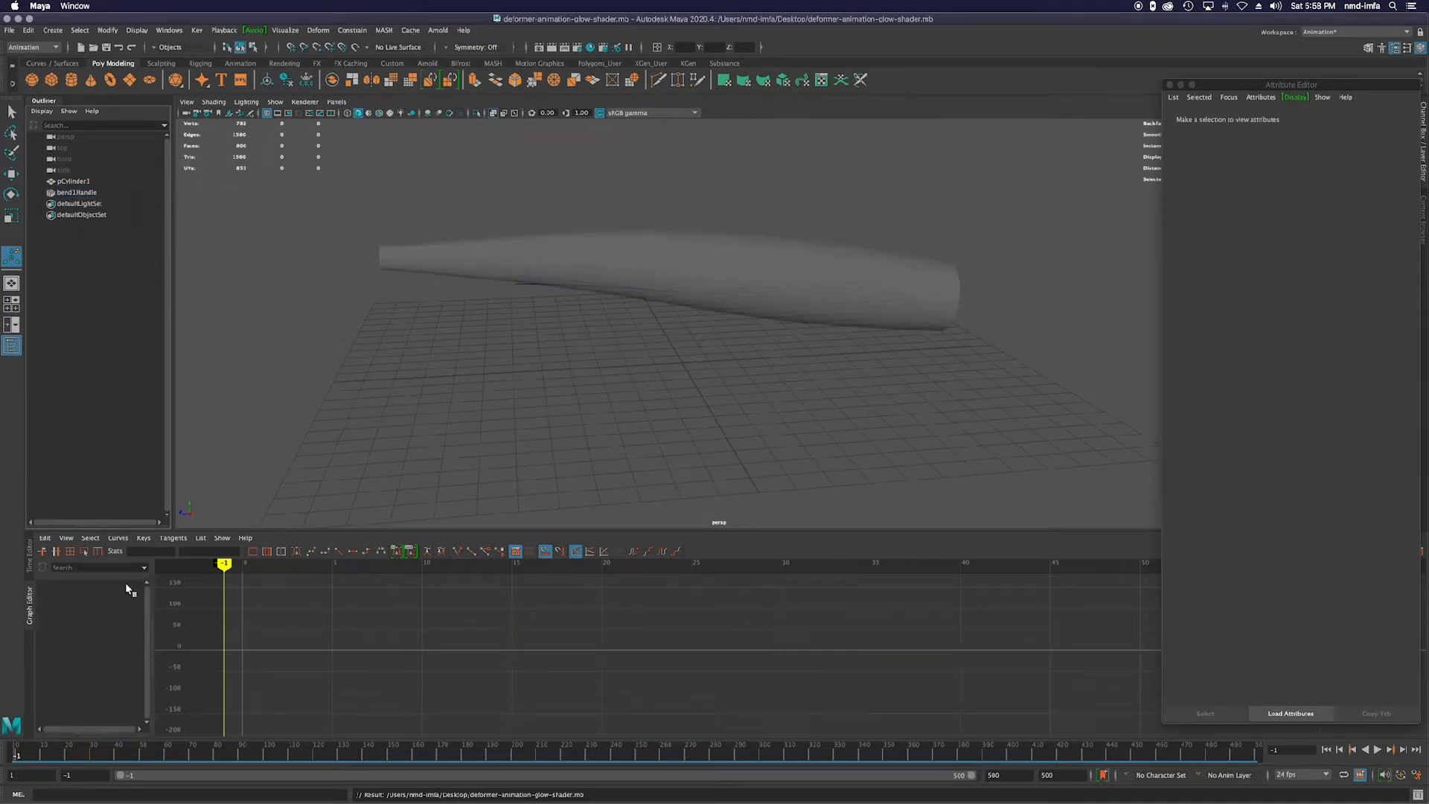
left_click(74, 193)
left_click(71, 181)
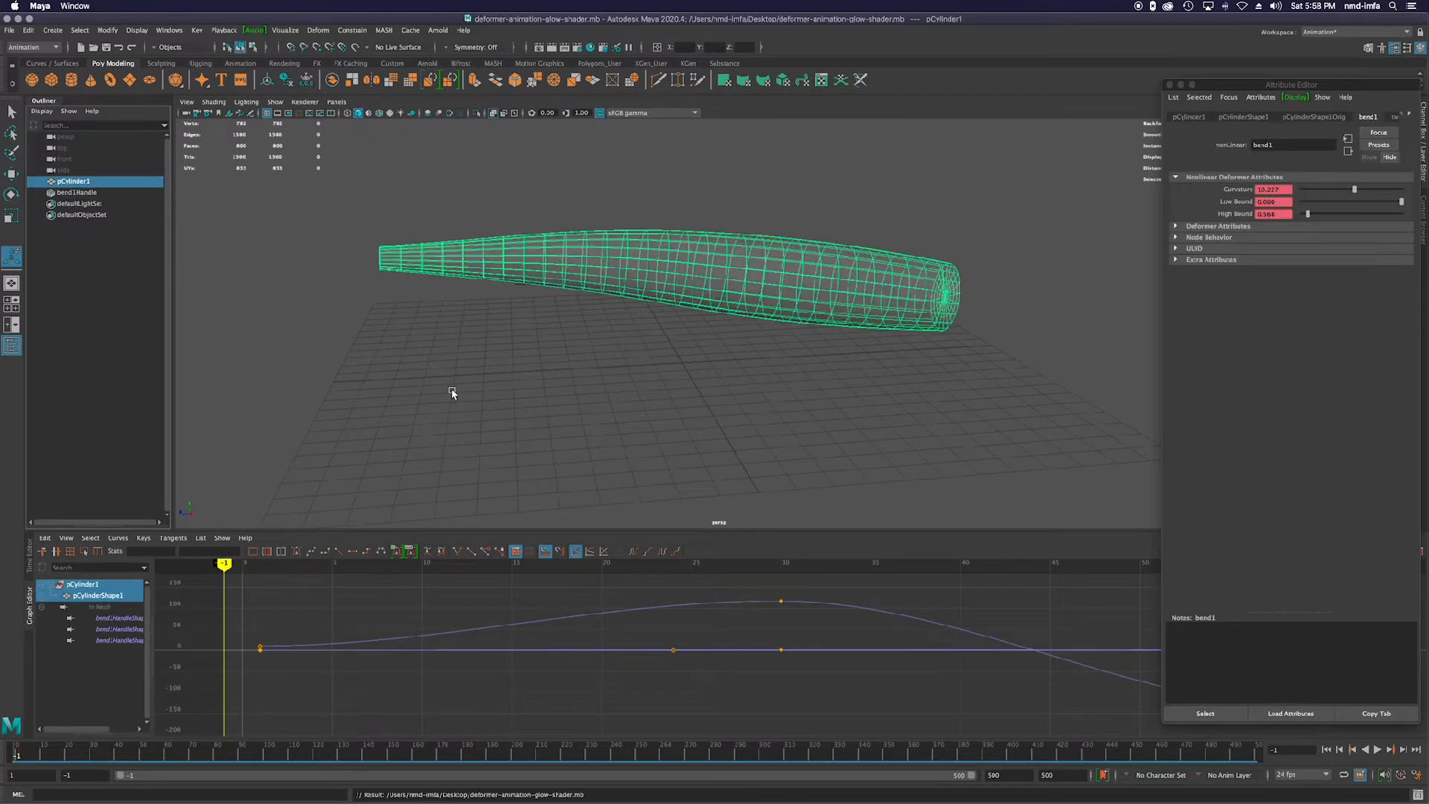
Save the scene and assign a new Arnold aiStandardSurface material to the cylinder.
key("super+s")
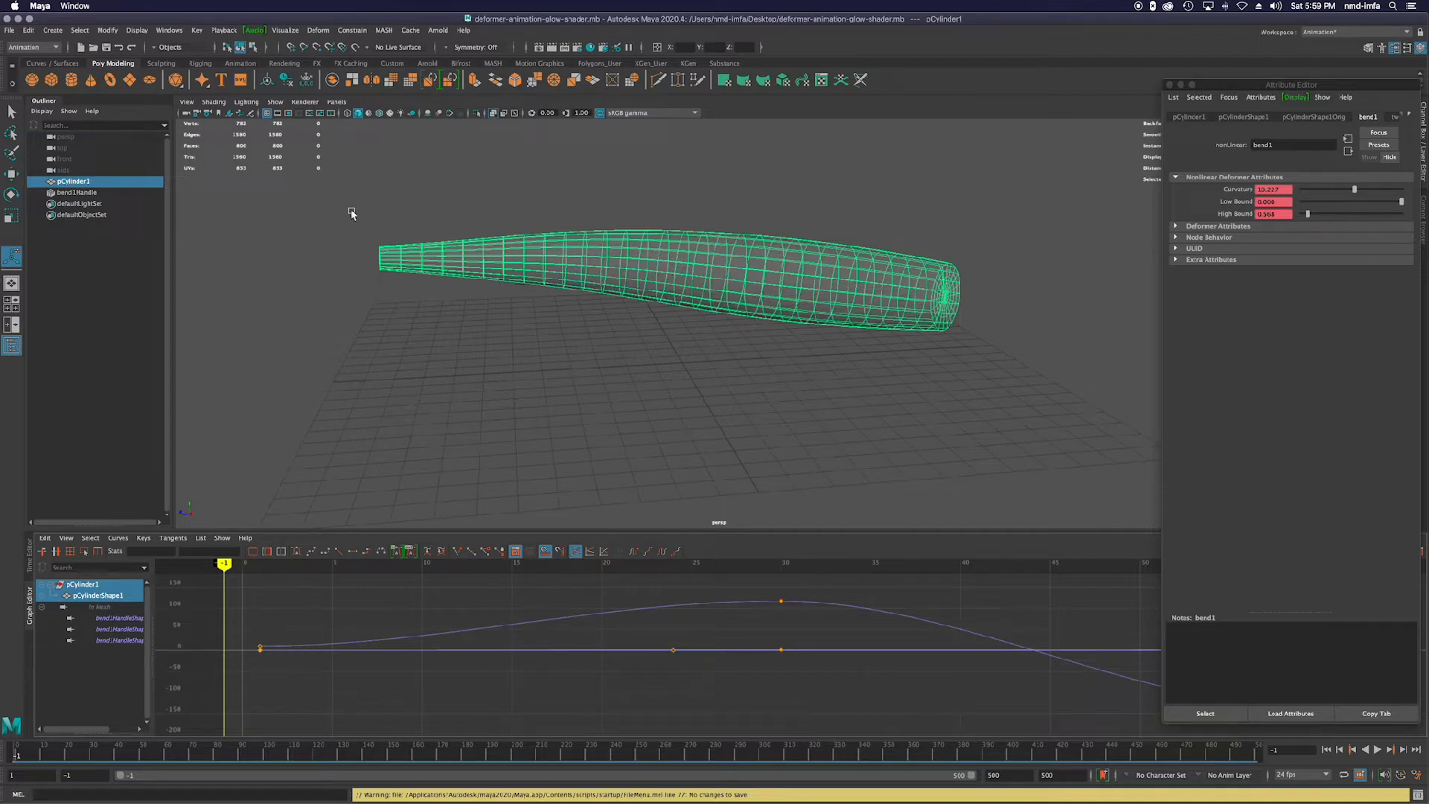
right_click(708, 262)
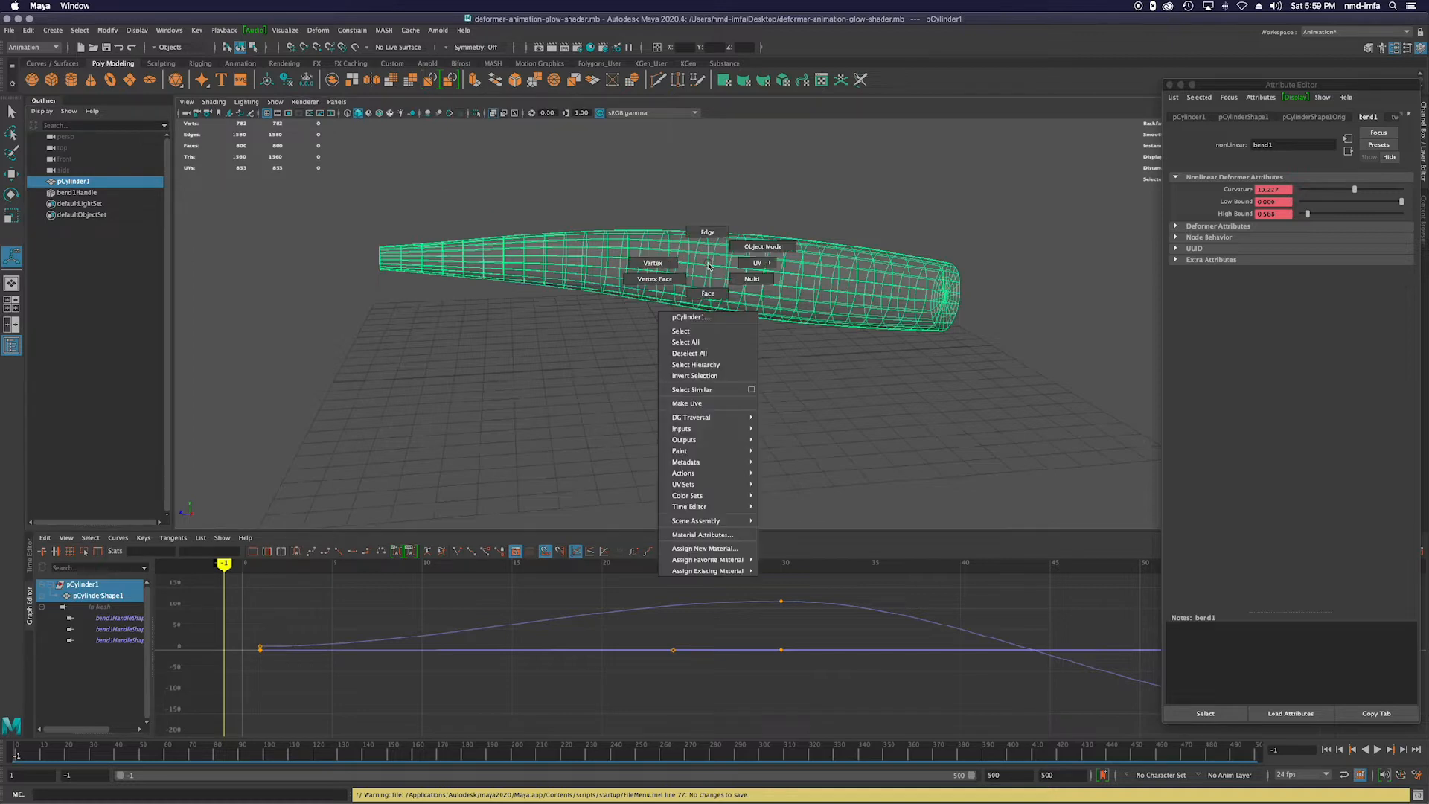
left_click(718, 548)
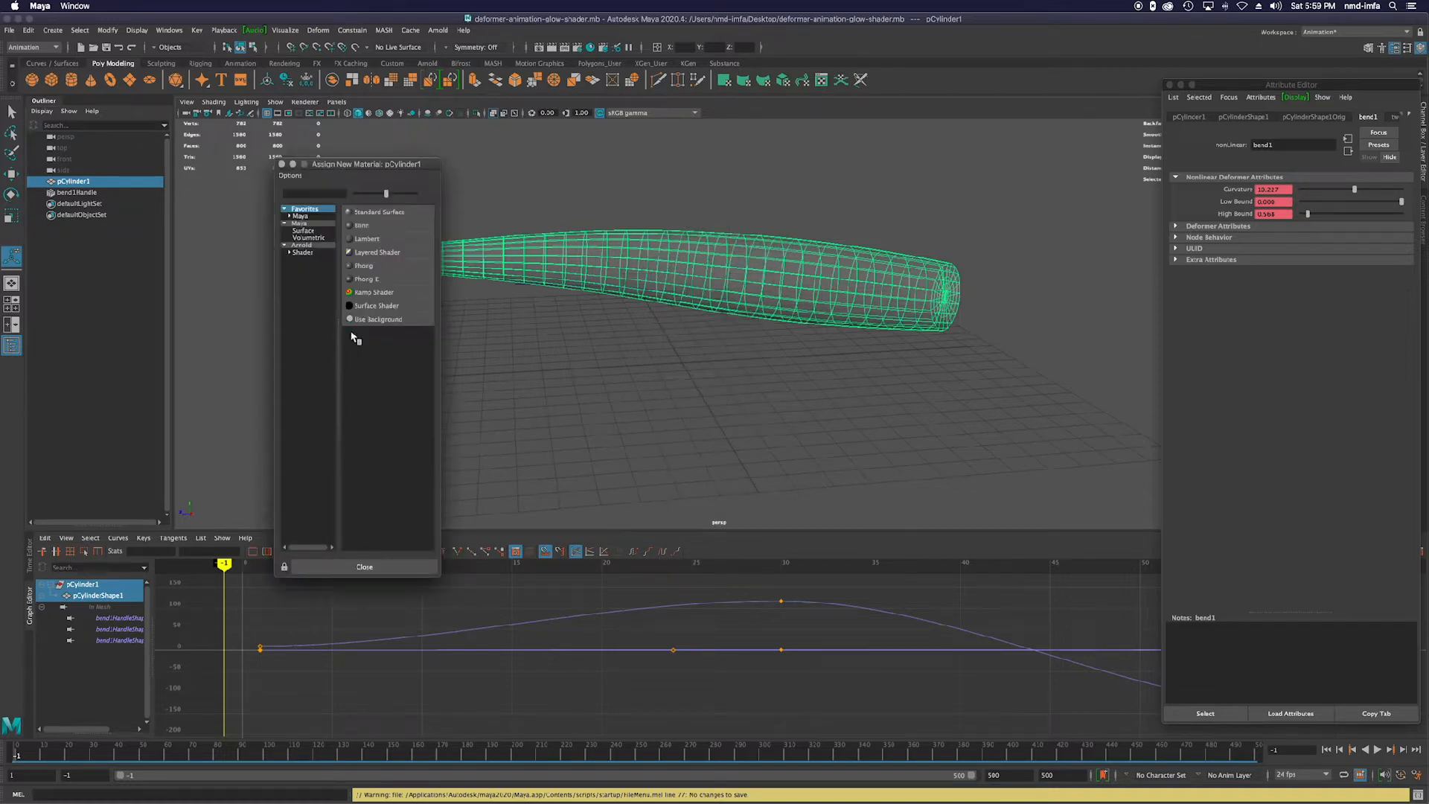
left_click(310, 246)
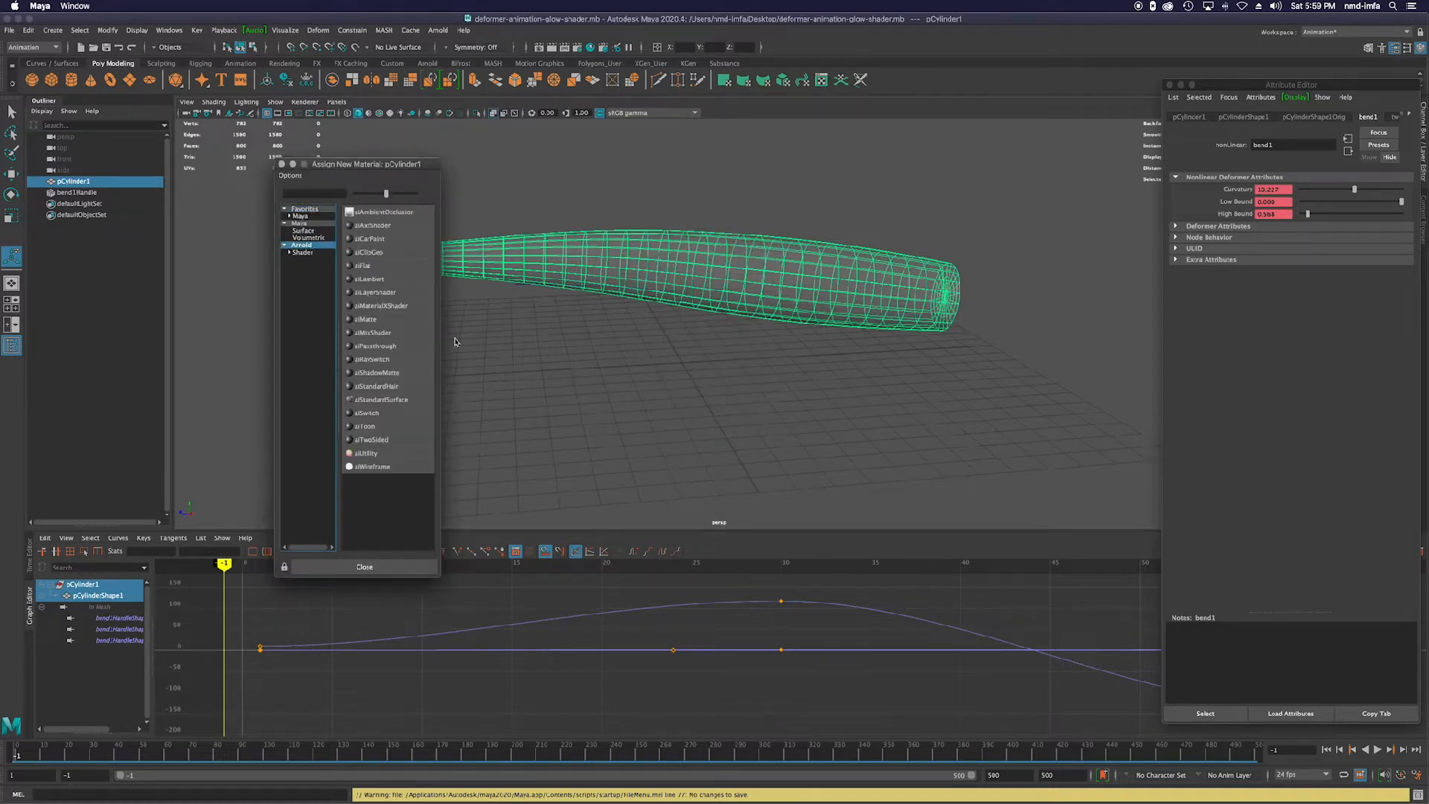
left_click(395, 401)
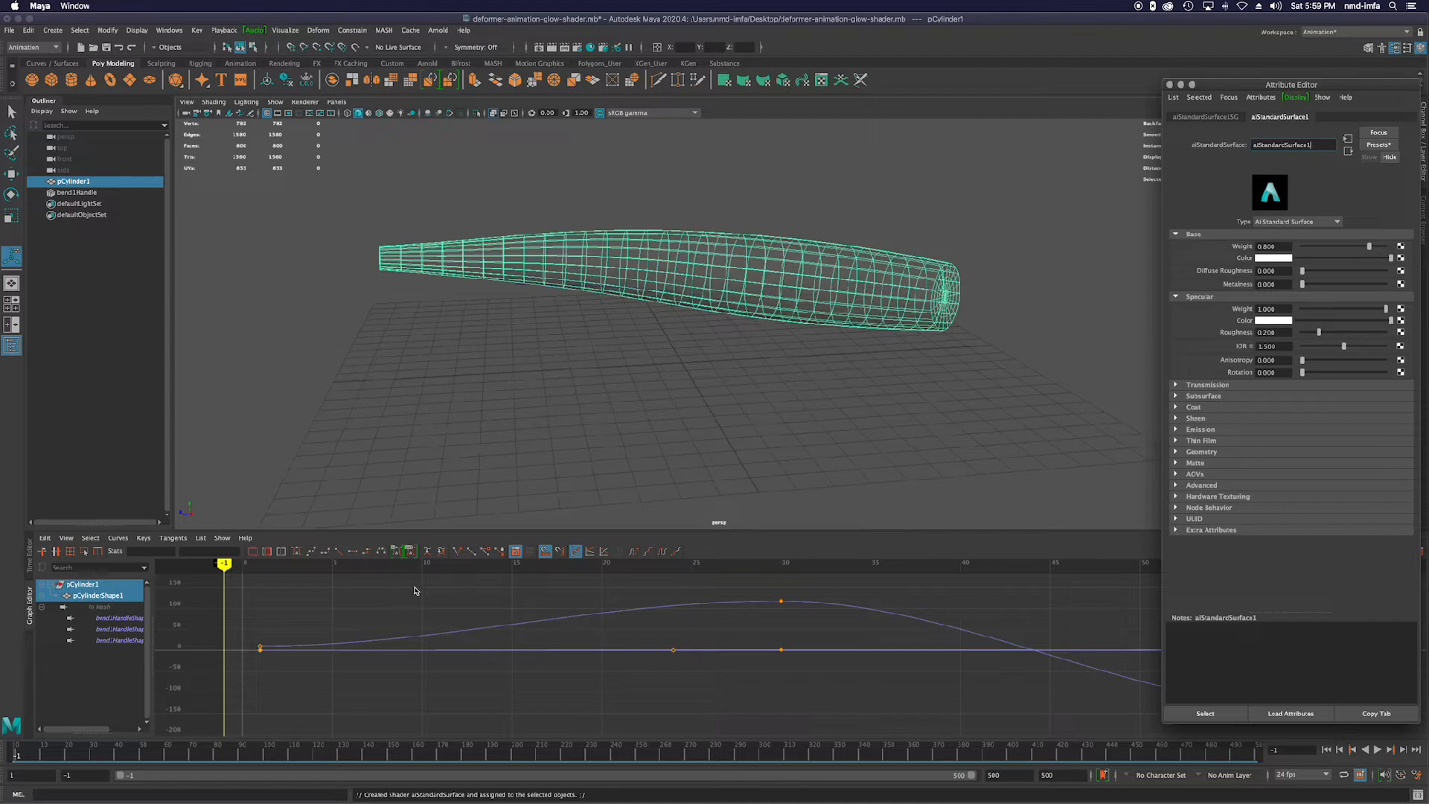
Dock the floating Attribute Editor beside the viewport and show the aiStandardSurface1 attributes in it.
left_click_drag(1354, 88, 1427, 268)
left_click_drag(1424, 136, 1408, 292)
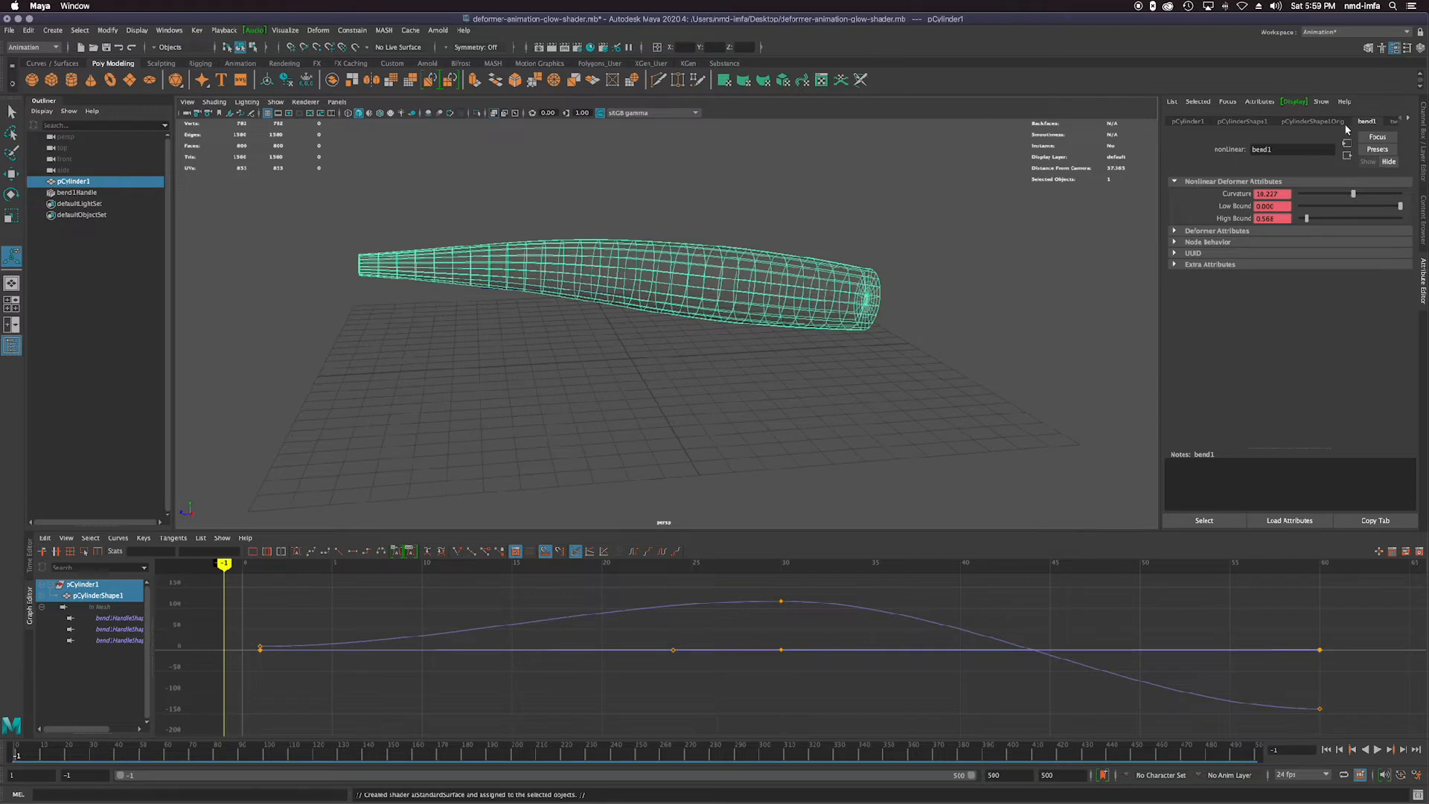
left_click(1408, 119)
left_click(1408, 119)
left_click(1373, 122)
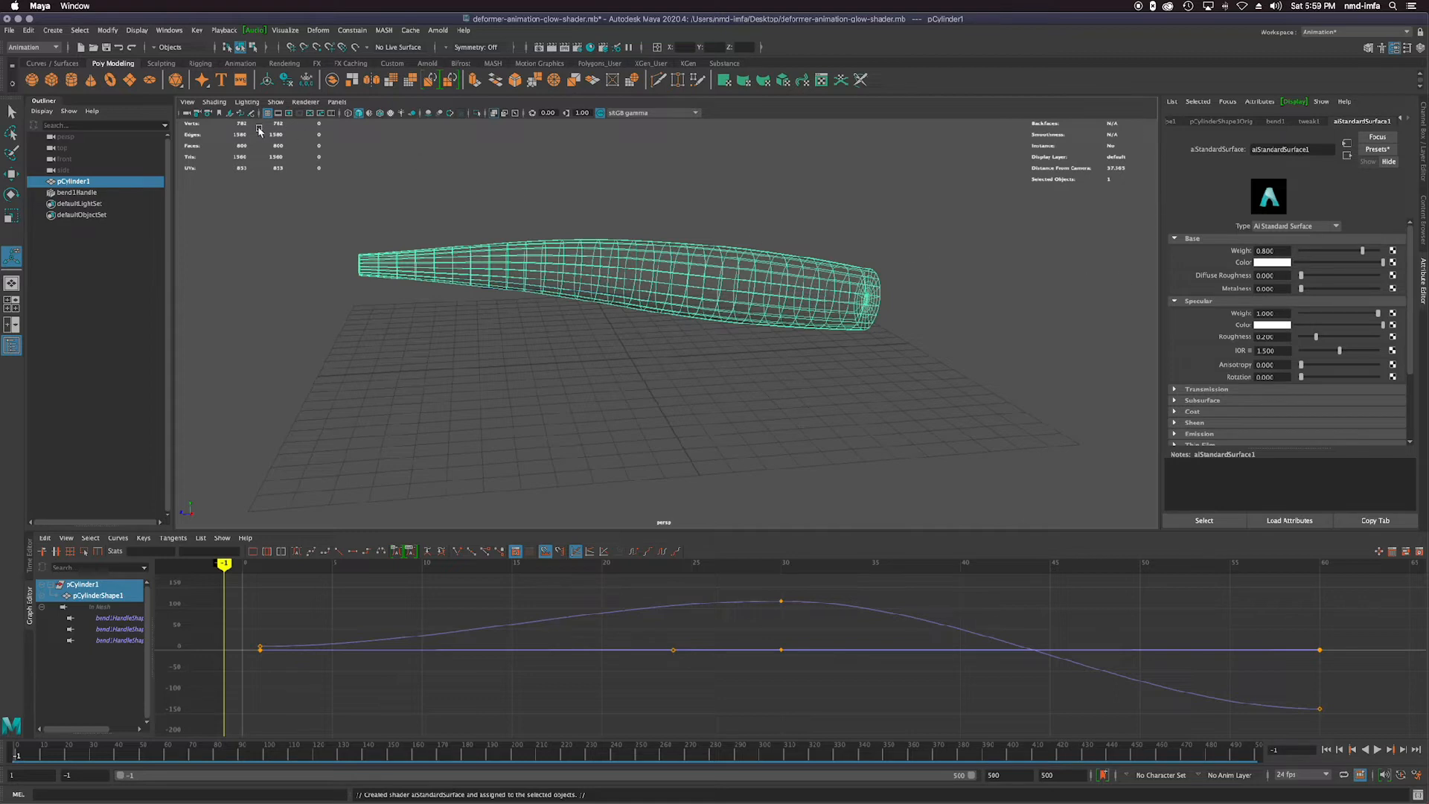
Turn off X-Ray shading in the perspective view so the cylinder displays as a solid surface.
left_click(223, 103)
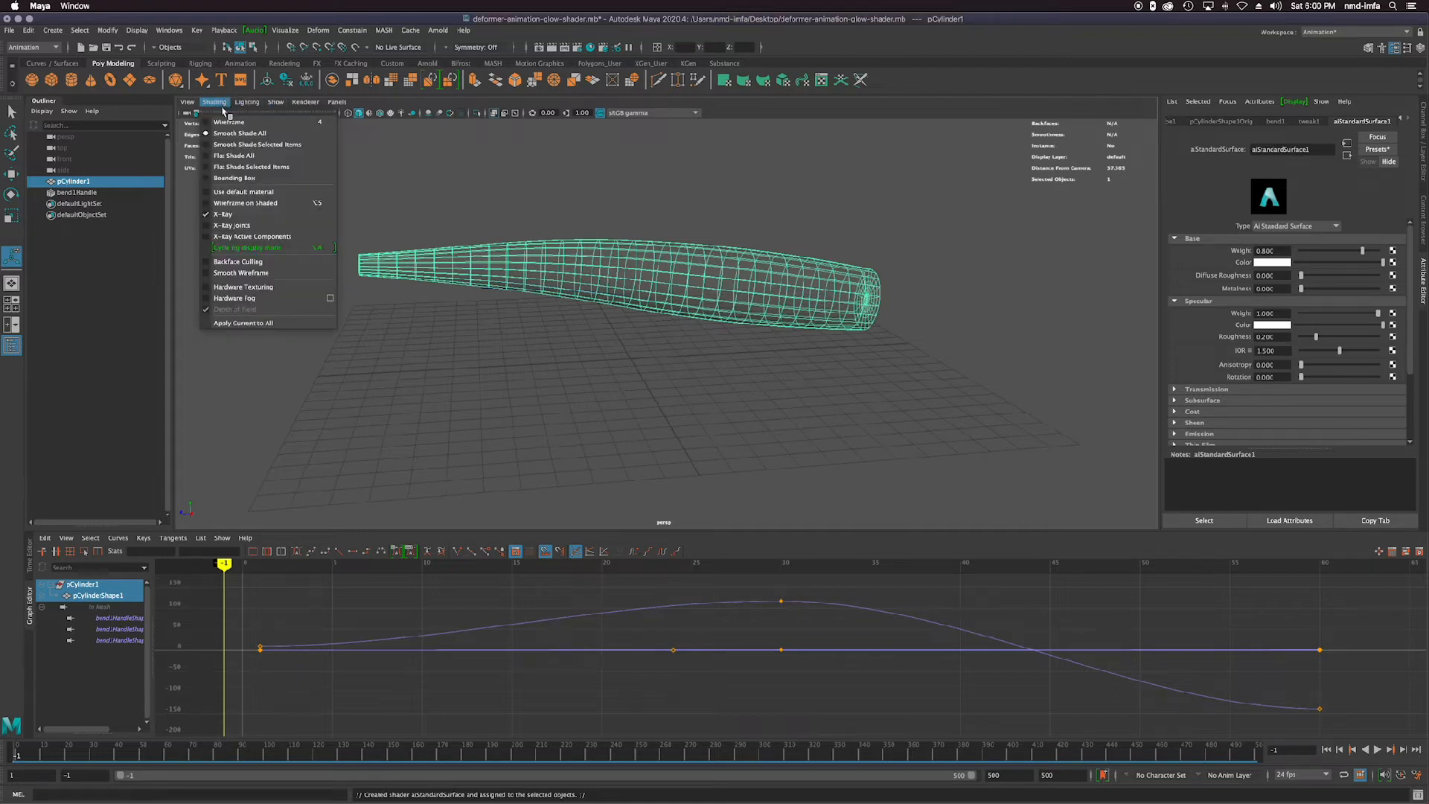
left_click(223, 214)
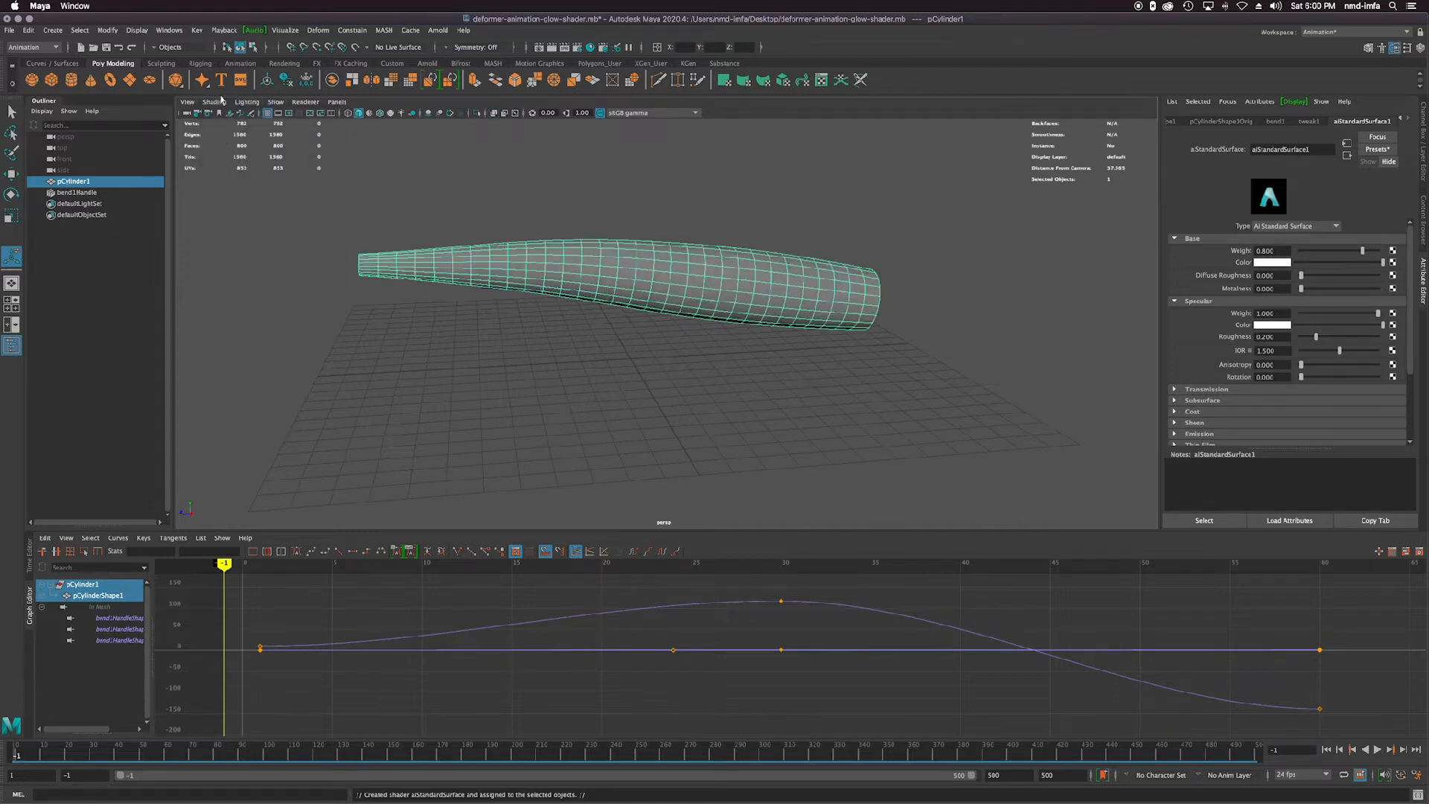
left_click(214, 101)
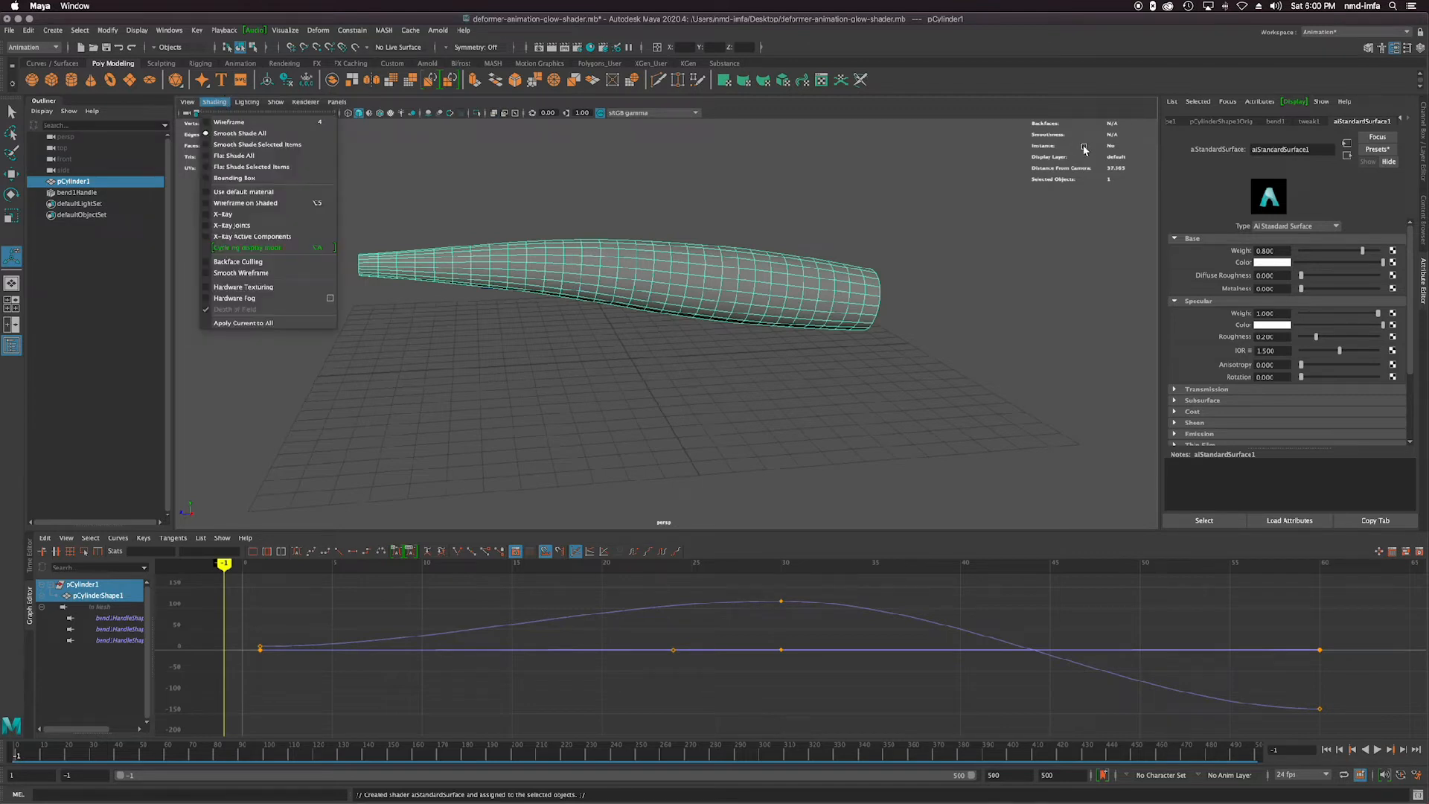
left_click(1196, 213)
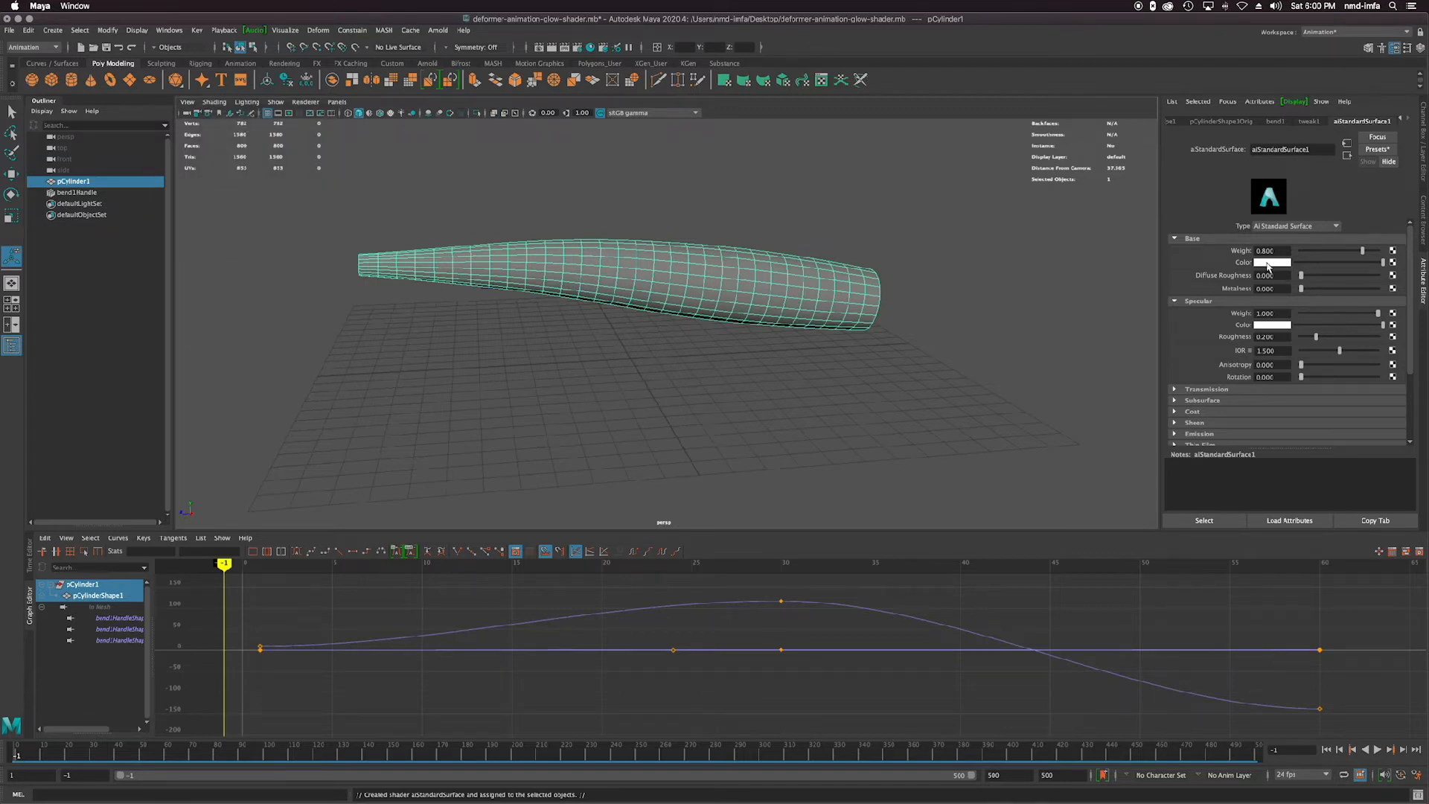
Set the base color of the aiStandardSurface1 material to bright cyan.
left_click(1269, 262)
left_click(1265, 236)
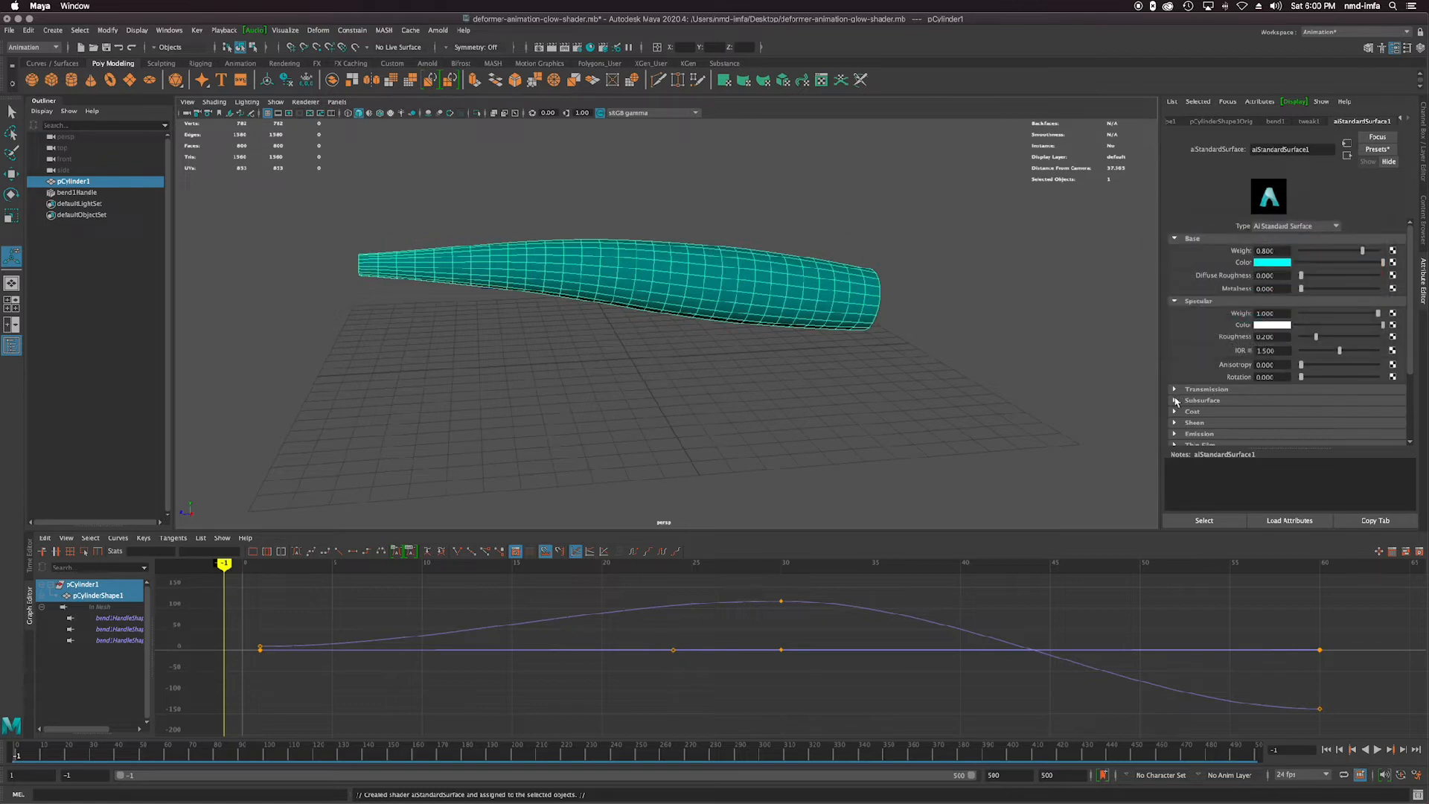
Set the material's emission color to pale cyan (hue 180, saturation about 0.49) and its emission weight to about 0.43.
scroll(1189, 406, "down", 3)
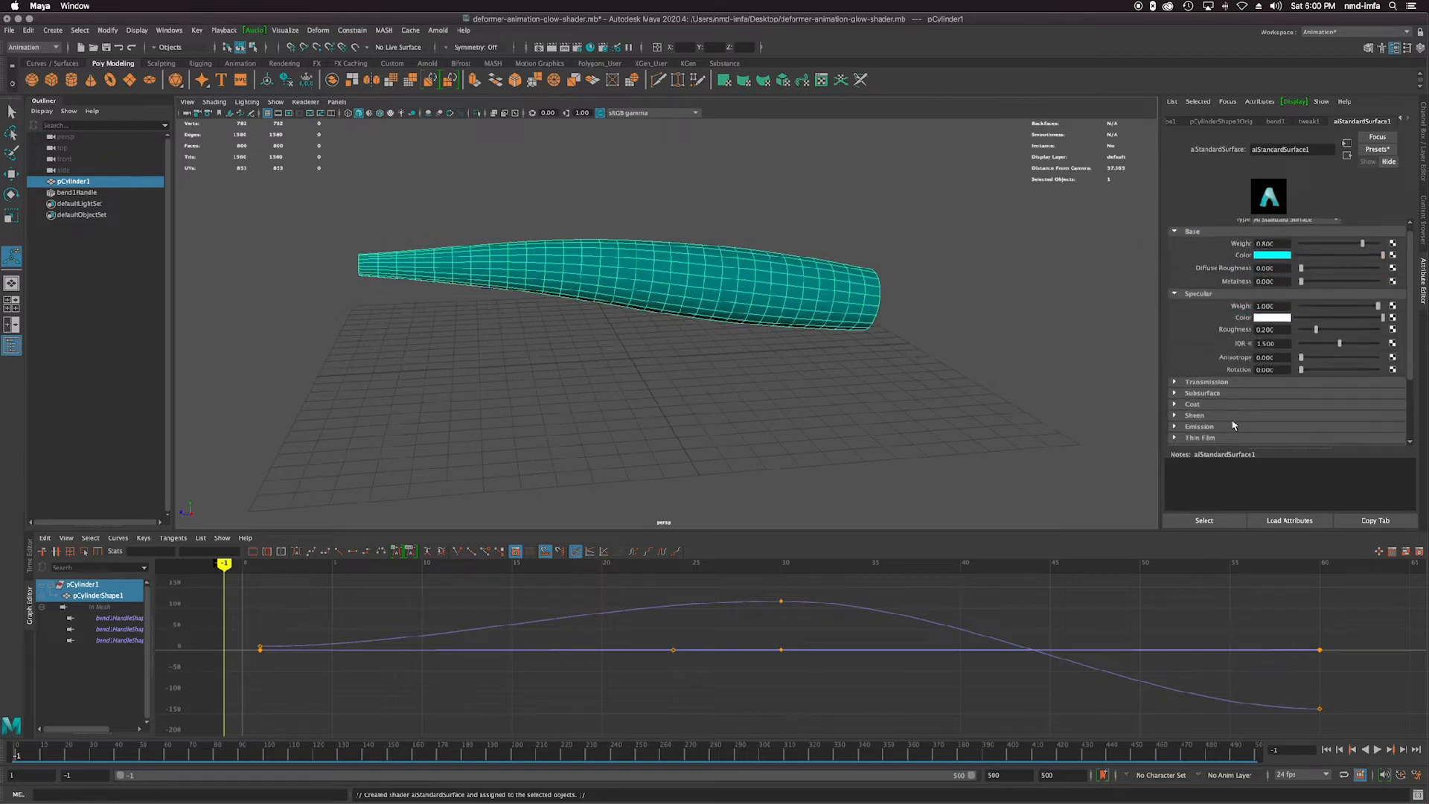
left_click(1174, 400)
scroll(1216, 390, "down", 5)
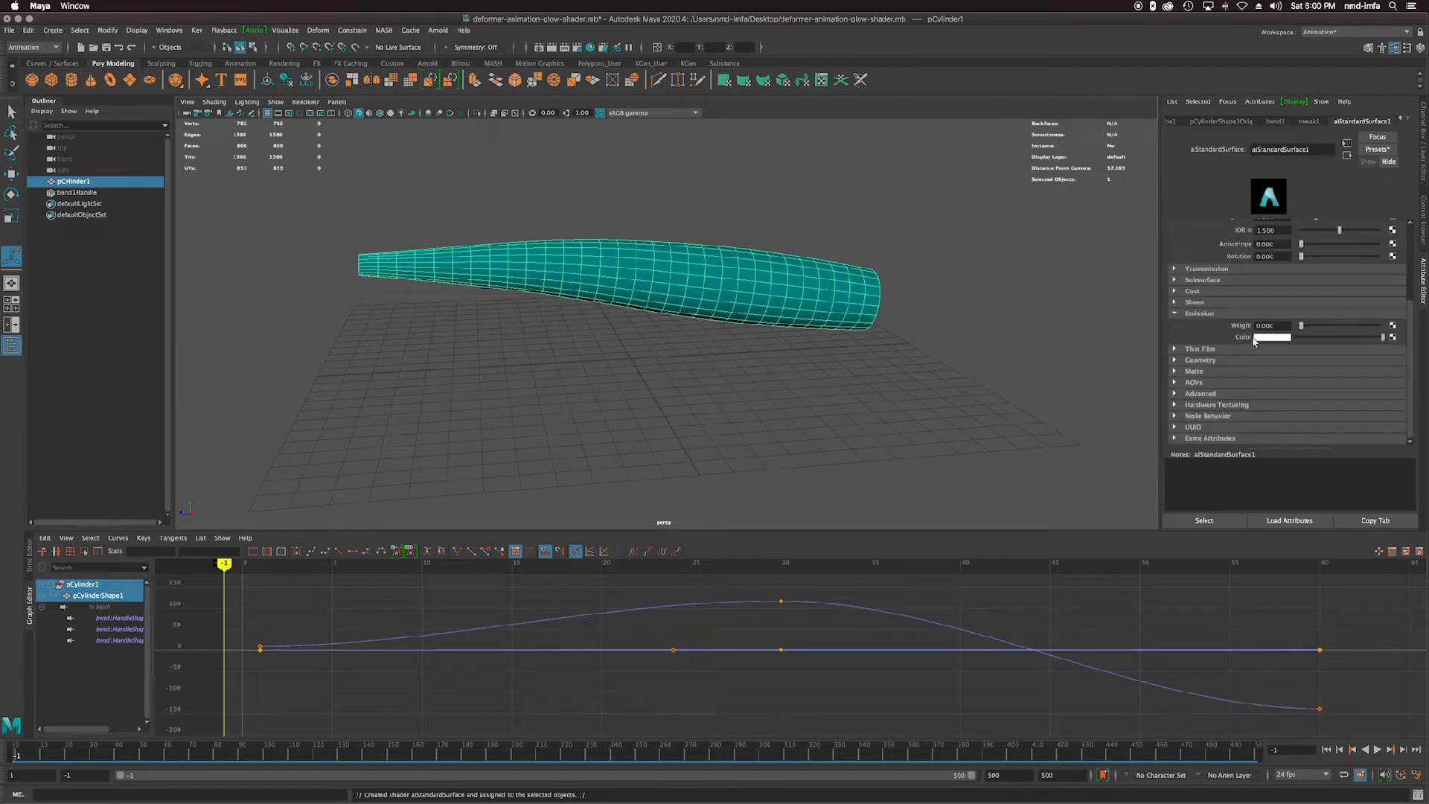
left_click(1273, 339)
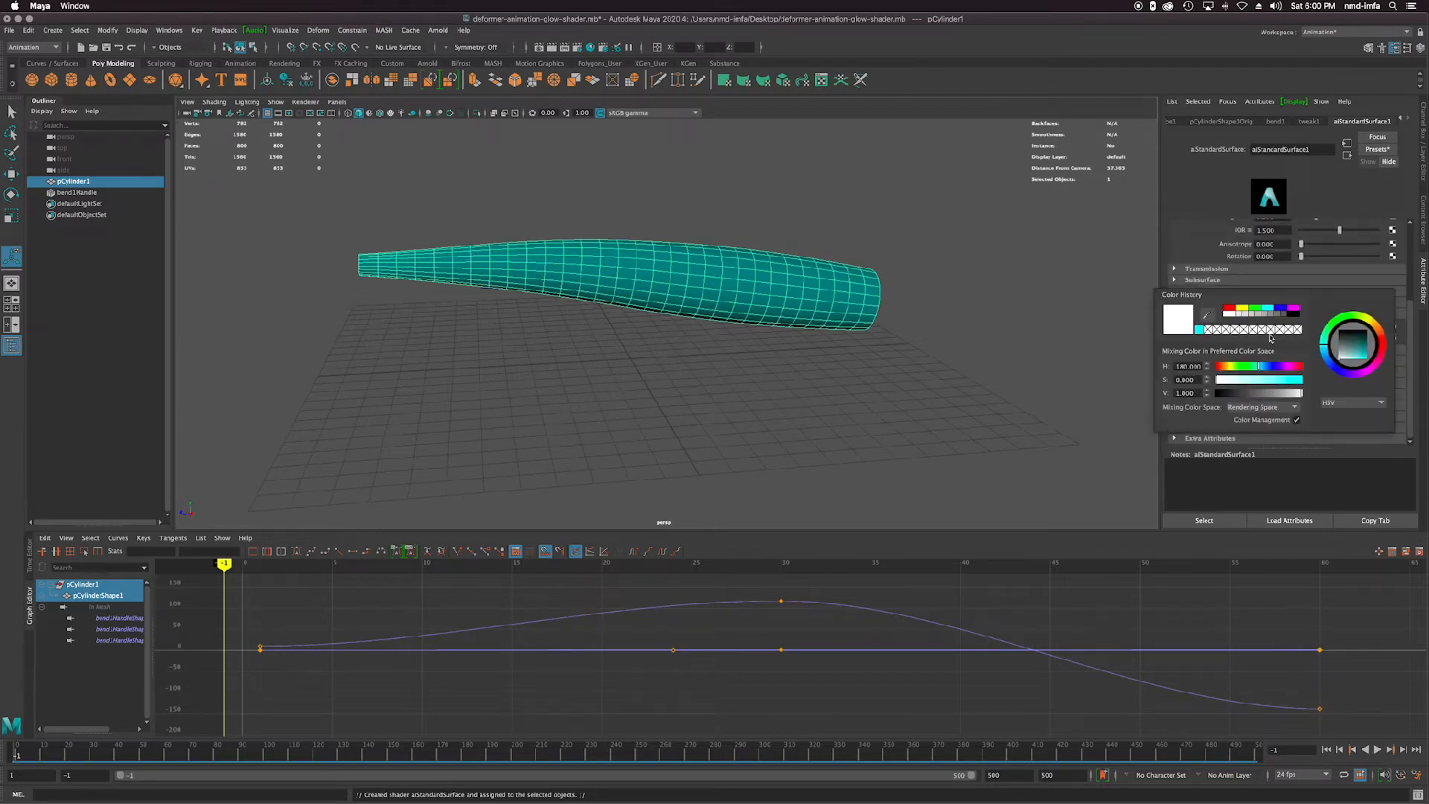
left_click(1267, 310)
left_click_drag(1365, 358, 1353, 361)
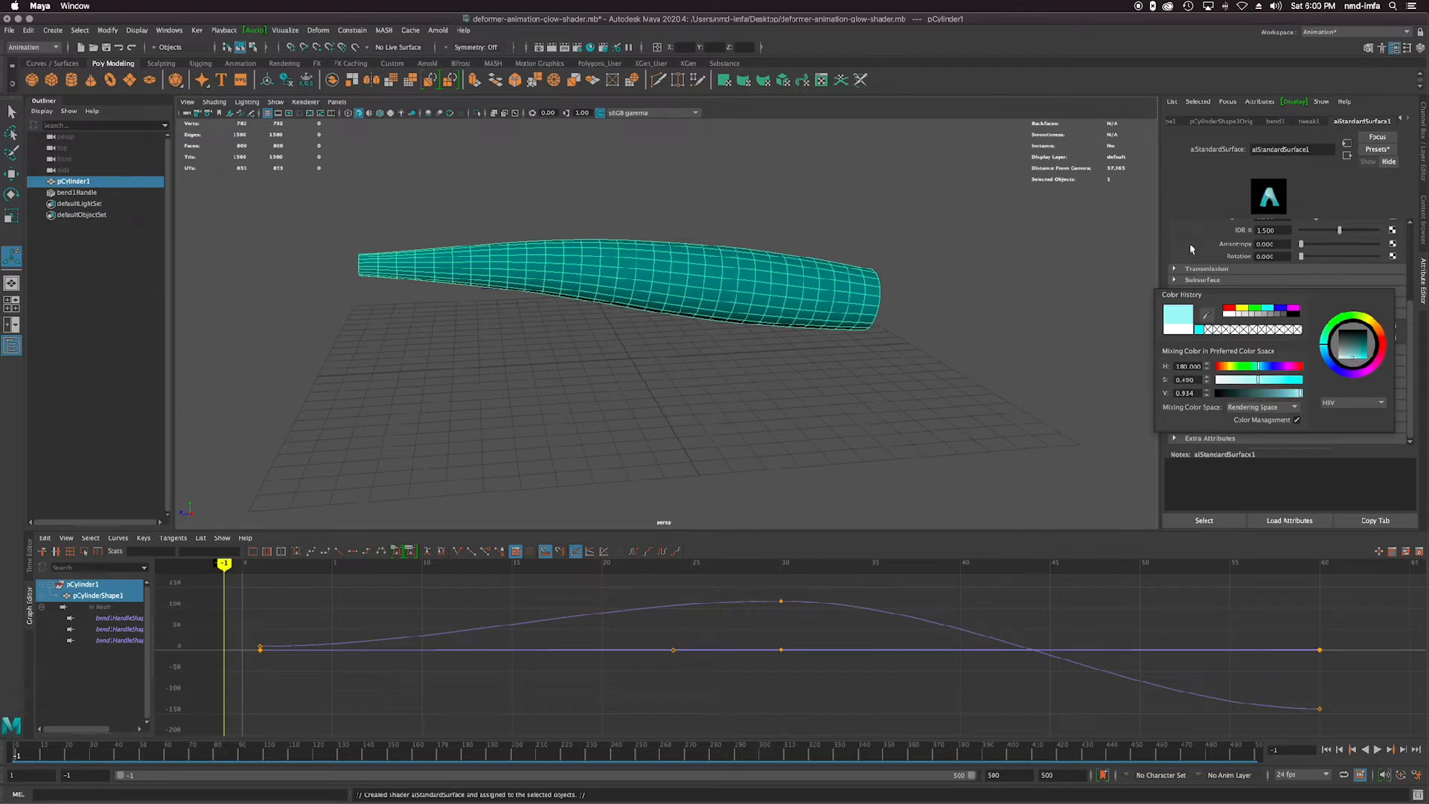
mouse_move(1319, 328)
left_mouse_down()
mouse_move(1347, 325)
mouse_move(1335, 326)
left_mouse_up()
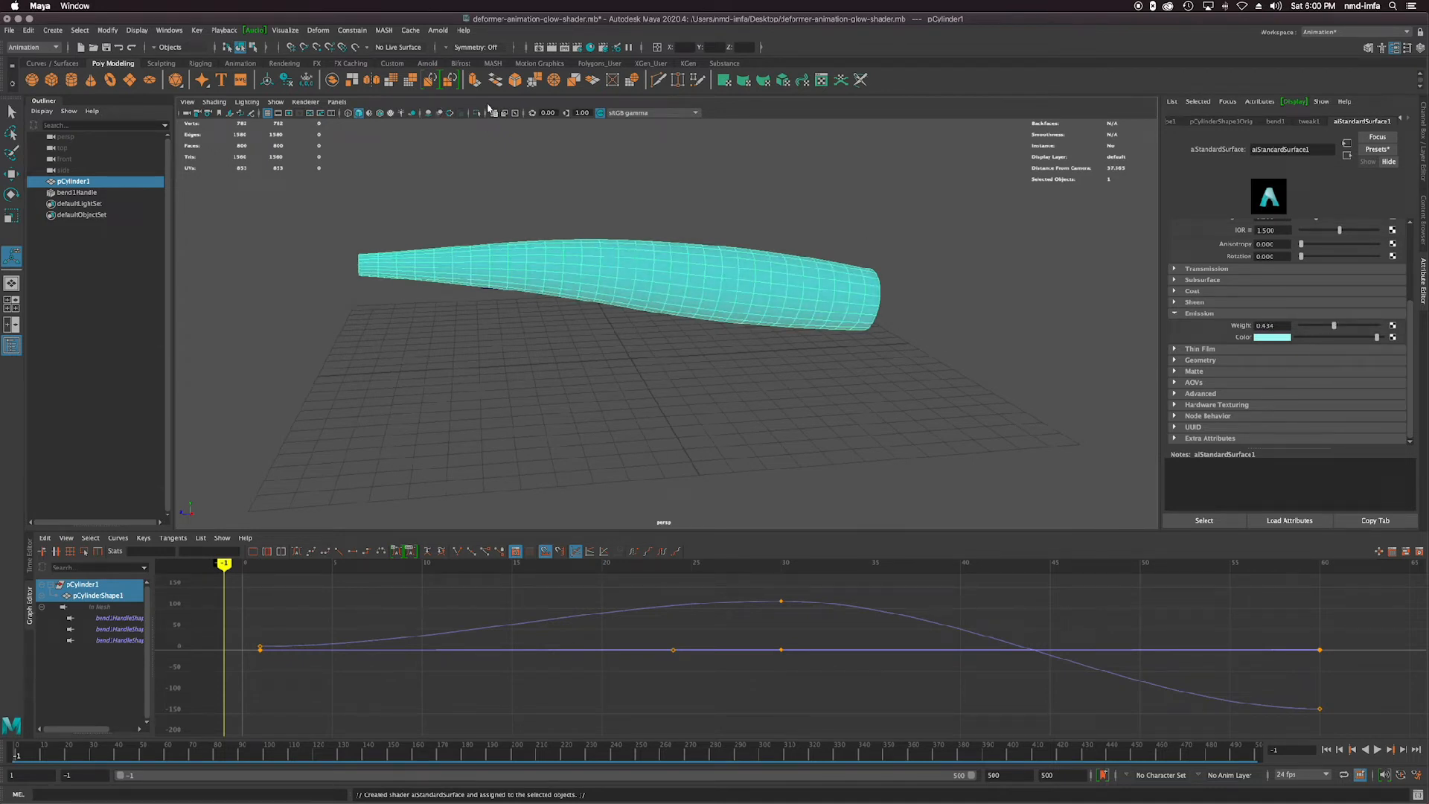
Save the scene, render the perspective view in Arnold RenderView and move the render window clear of the cylinder's wide end.
key("super+s")
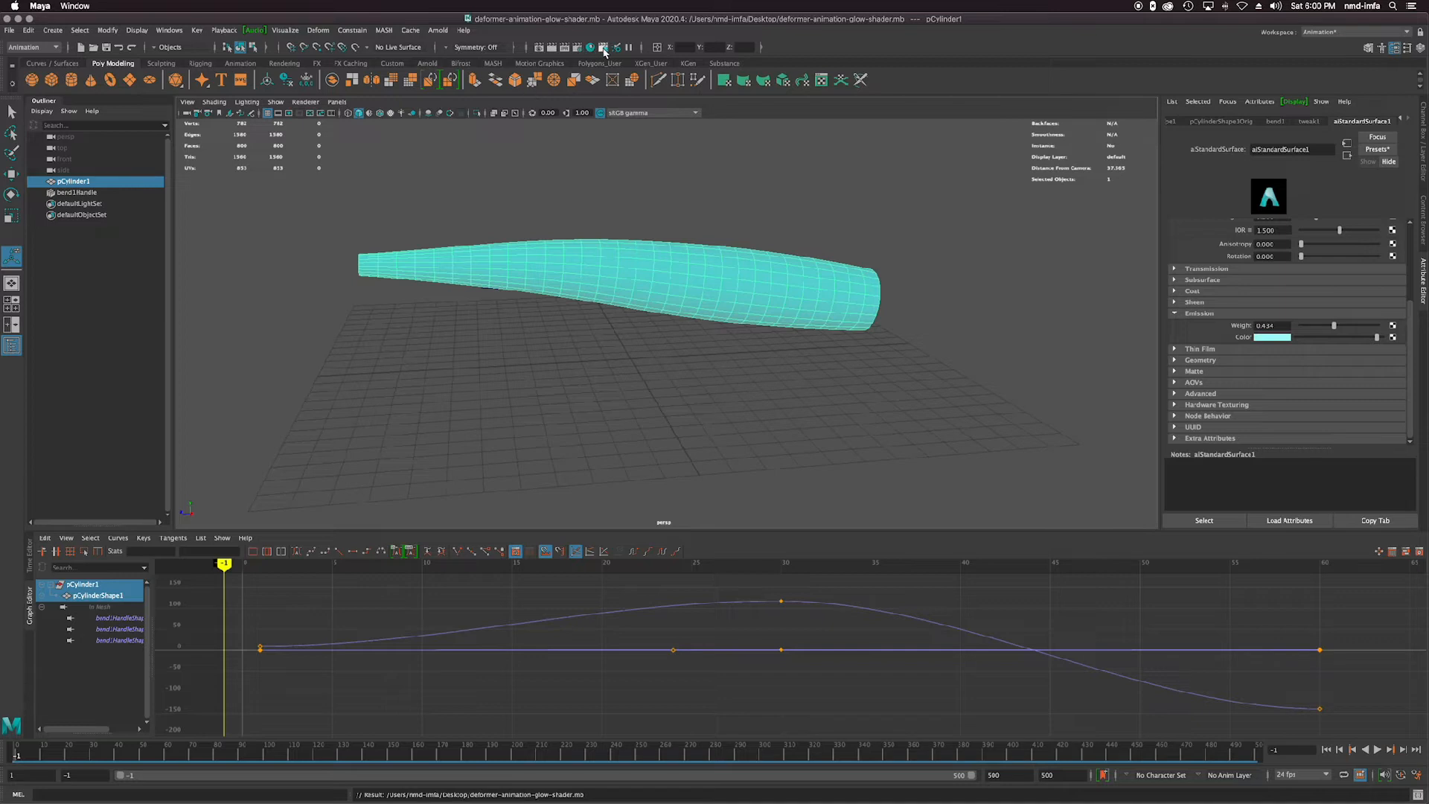
left_click(430, 66)
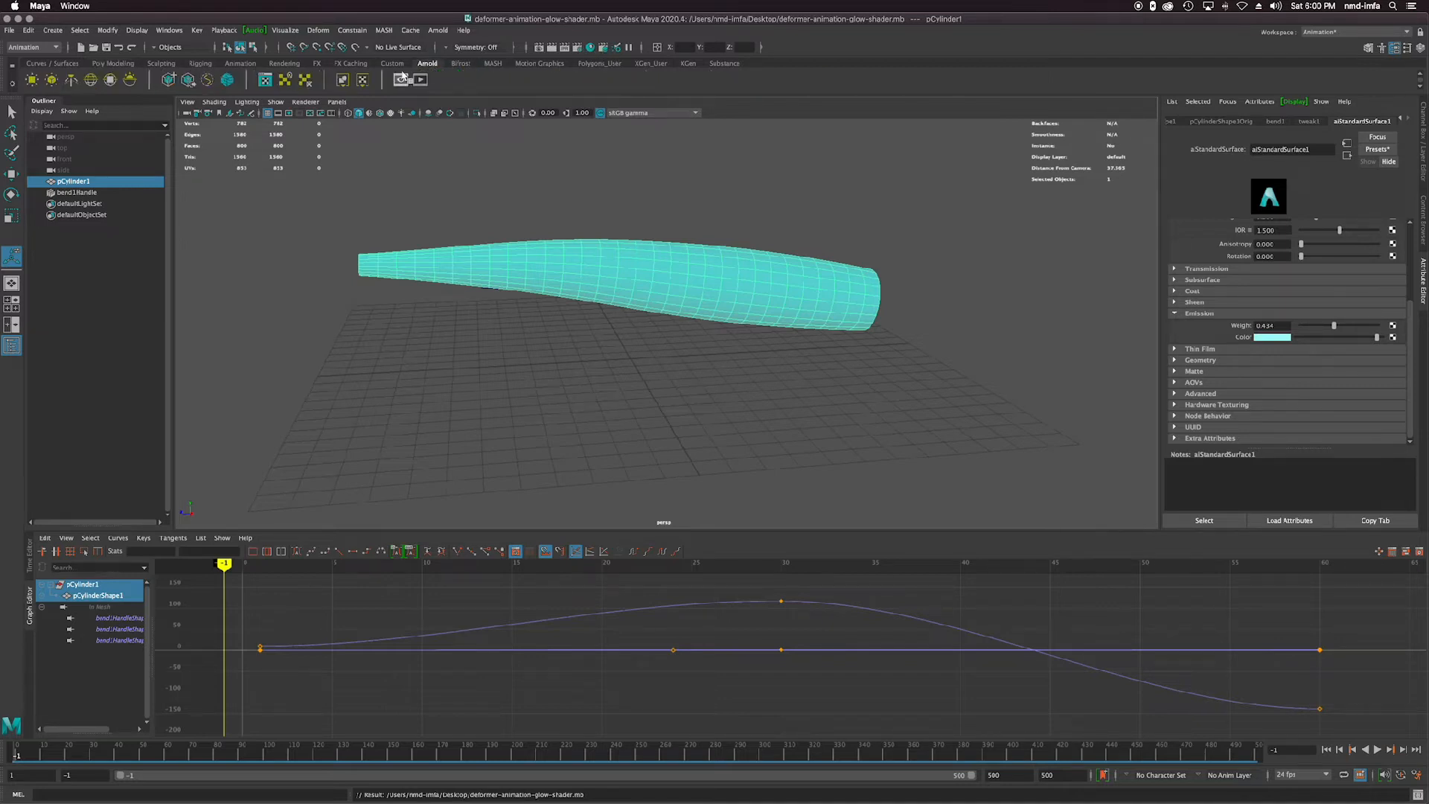
left_click(420, 80)
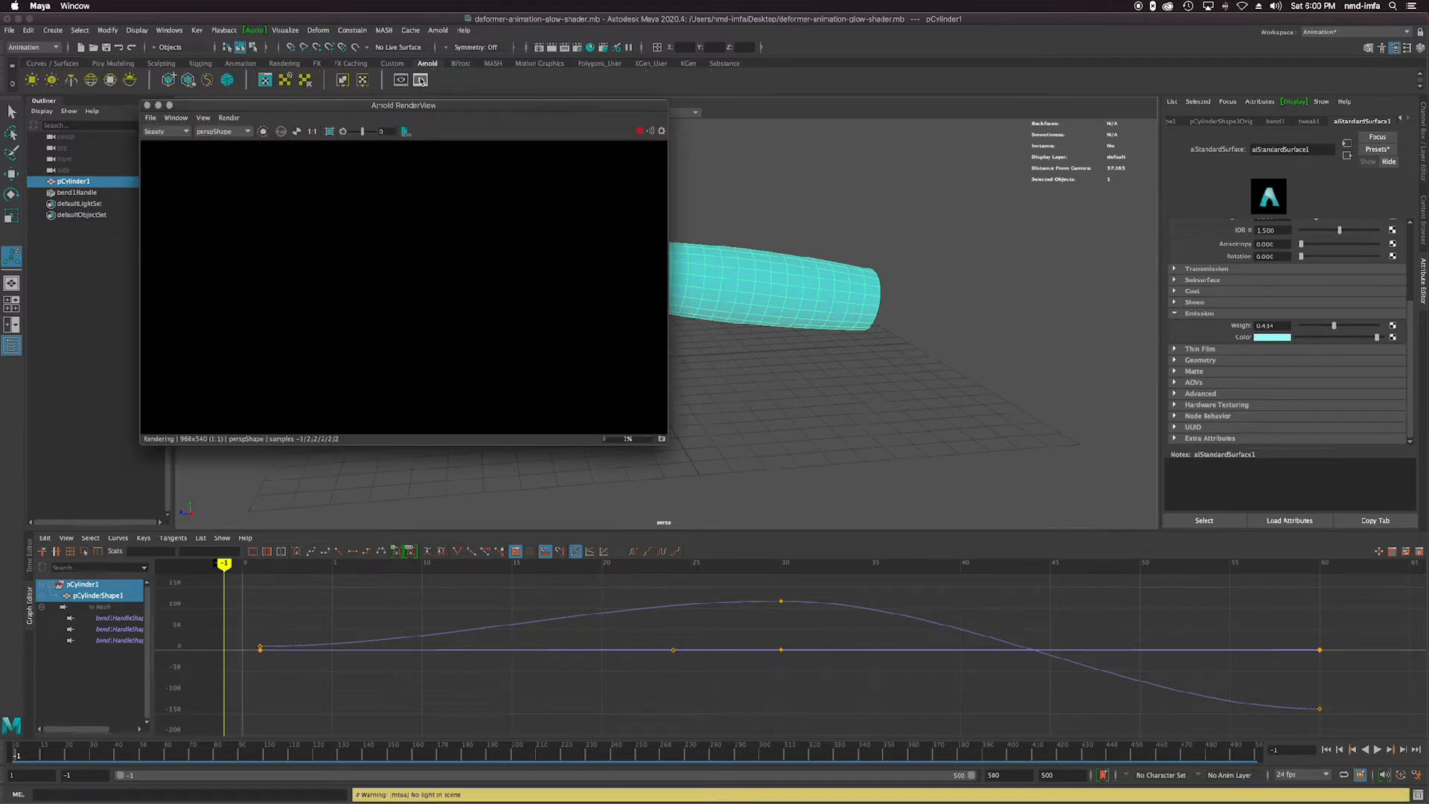
left_click_drag(566, 114, 491, 208)
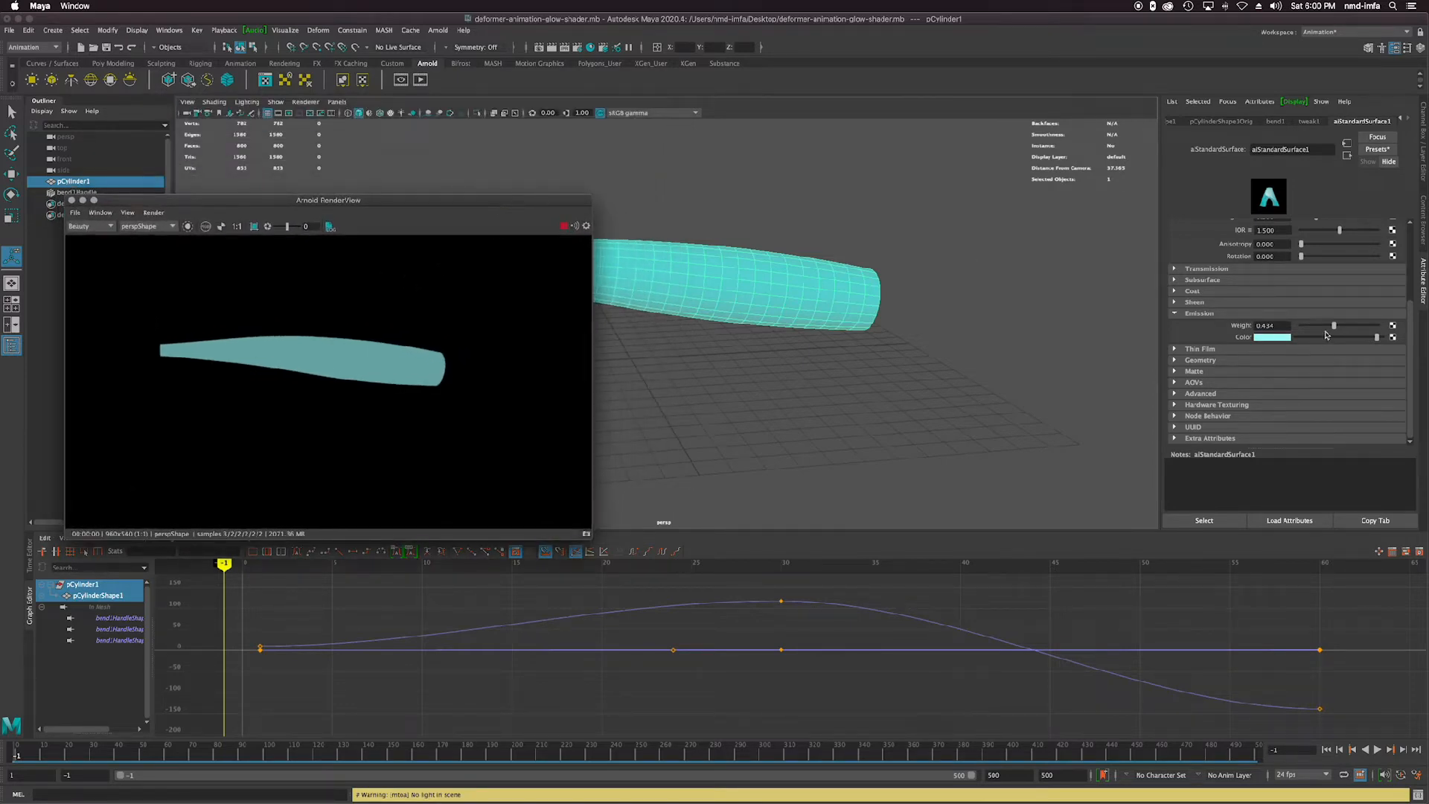
Raise the material's emission weight to about 0.97, check the brighter cylinder in the Arnold render and close the render window.
left_click_drag(1340, 327, 1376, 341)
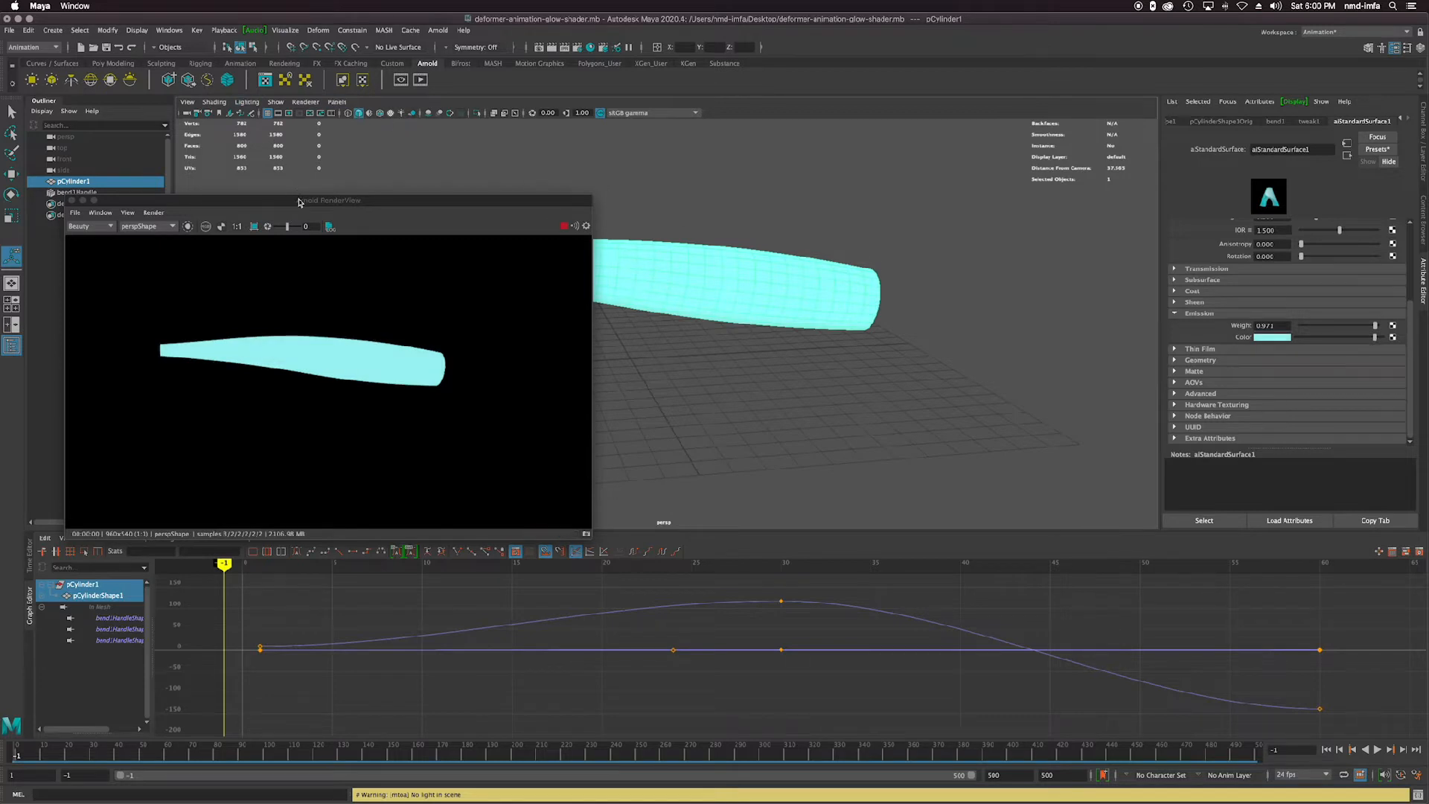
left_click_drag(298, 202, 486, 258)
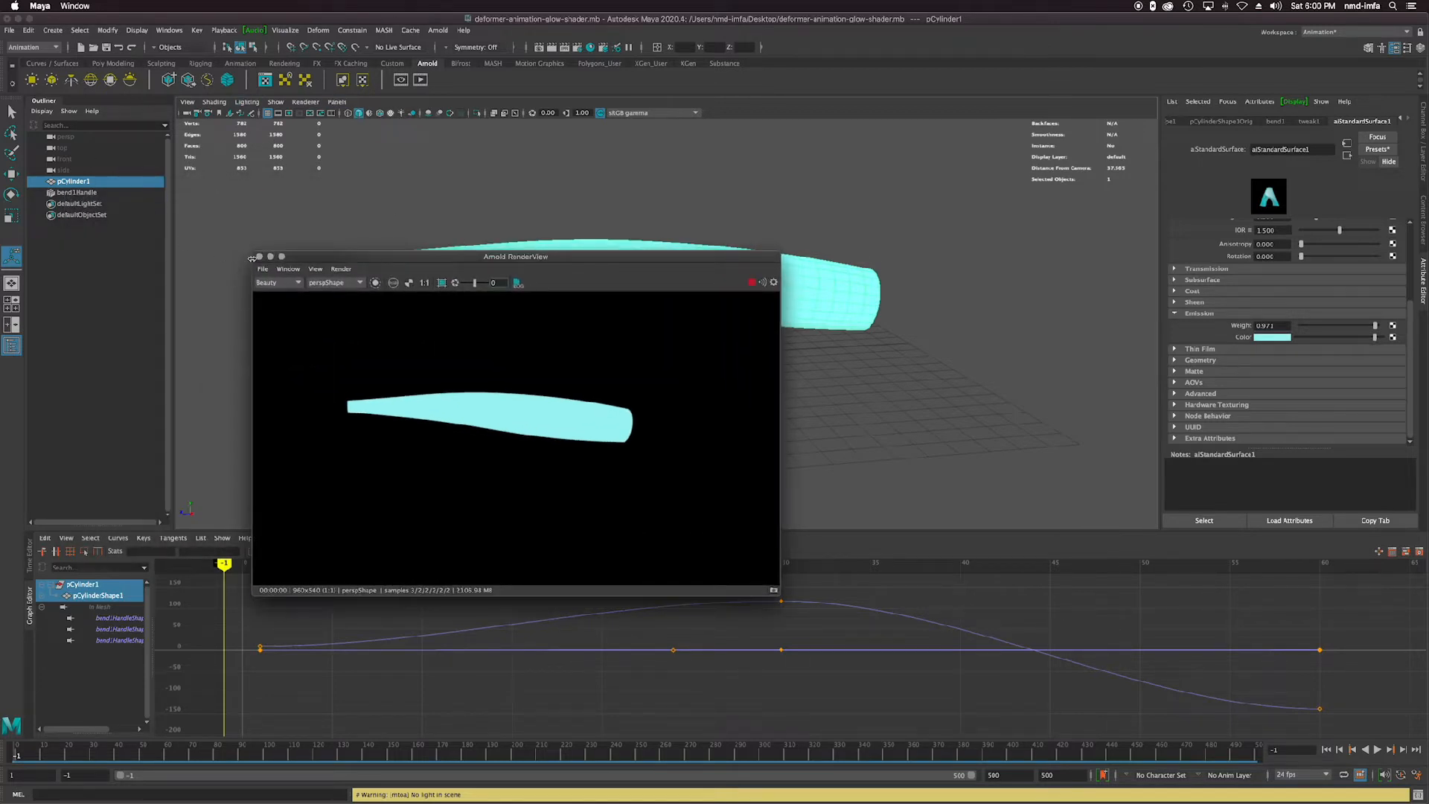
left_click(259, 256)
Create a polygon plane under the cylinder and scale it up uniformly past the grid edges to serve as a floor.
left_click(111, 64)
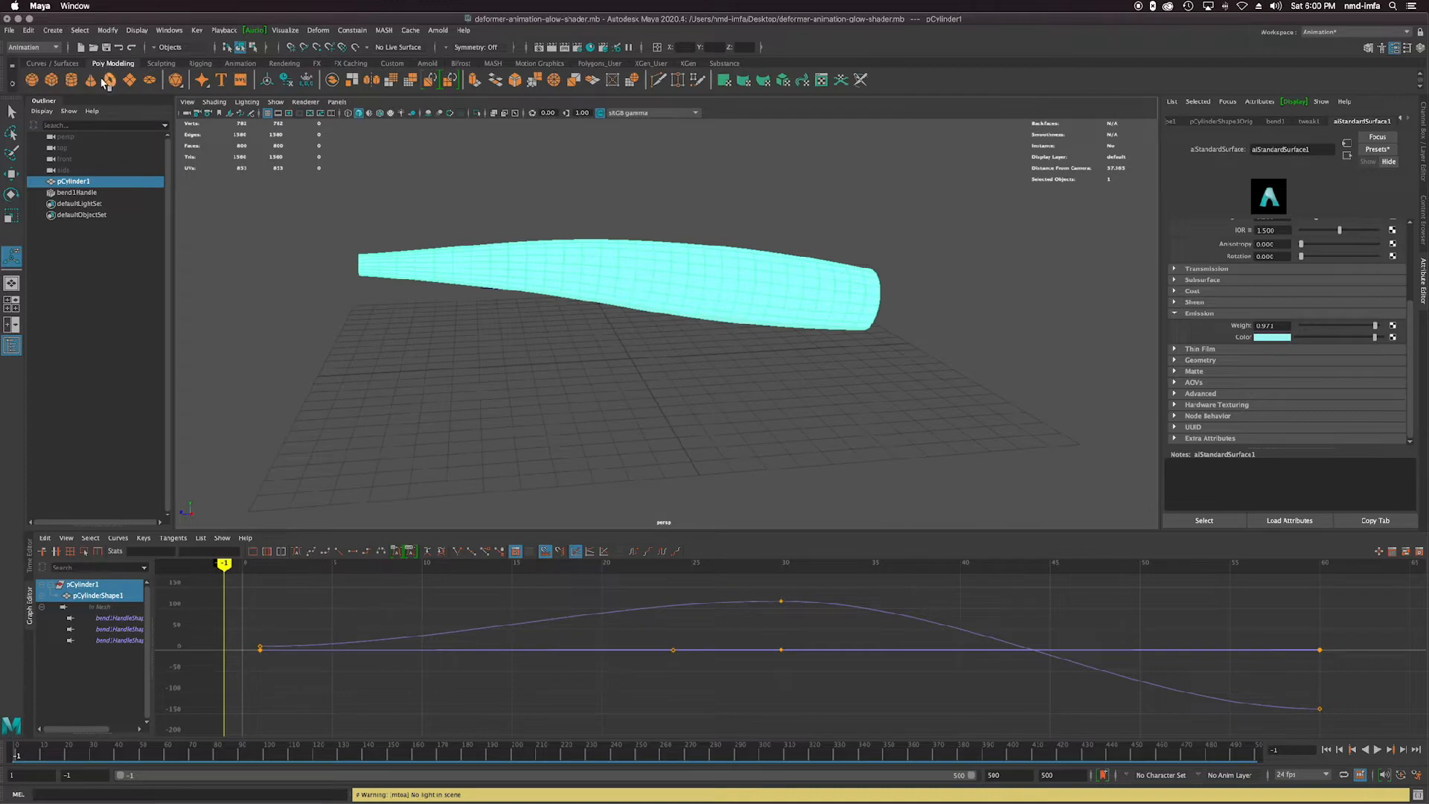
left_click(129, 82)
key("r")
left_click_drag(632, 360, 1181, 207)
mouse_move(762, 386)
left_mouse_down("alt")
mouse_move(762, 371)
mouse_move(761, 405)
left_mouse_up("alt")
left_click_drag(633, 354, 668, 353)
left_click_drag(708, 402, 703, 399, "alt")
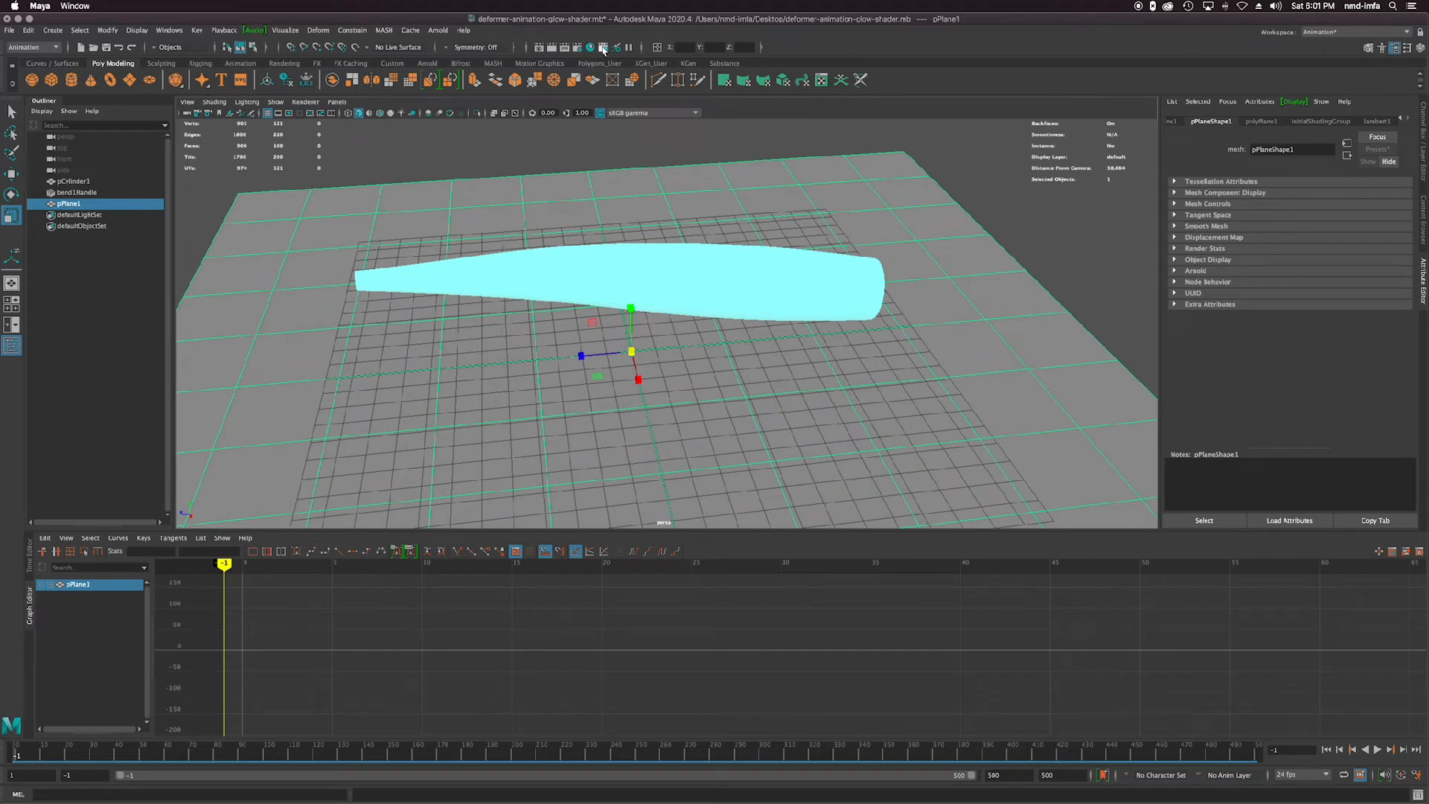
Render the cylinder and floor plane in Arnold RenderView to examine the glow cast on the floor.
left_click(427, 63)
left_click(421, 80)
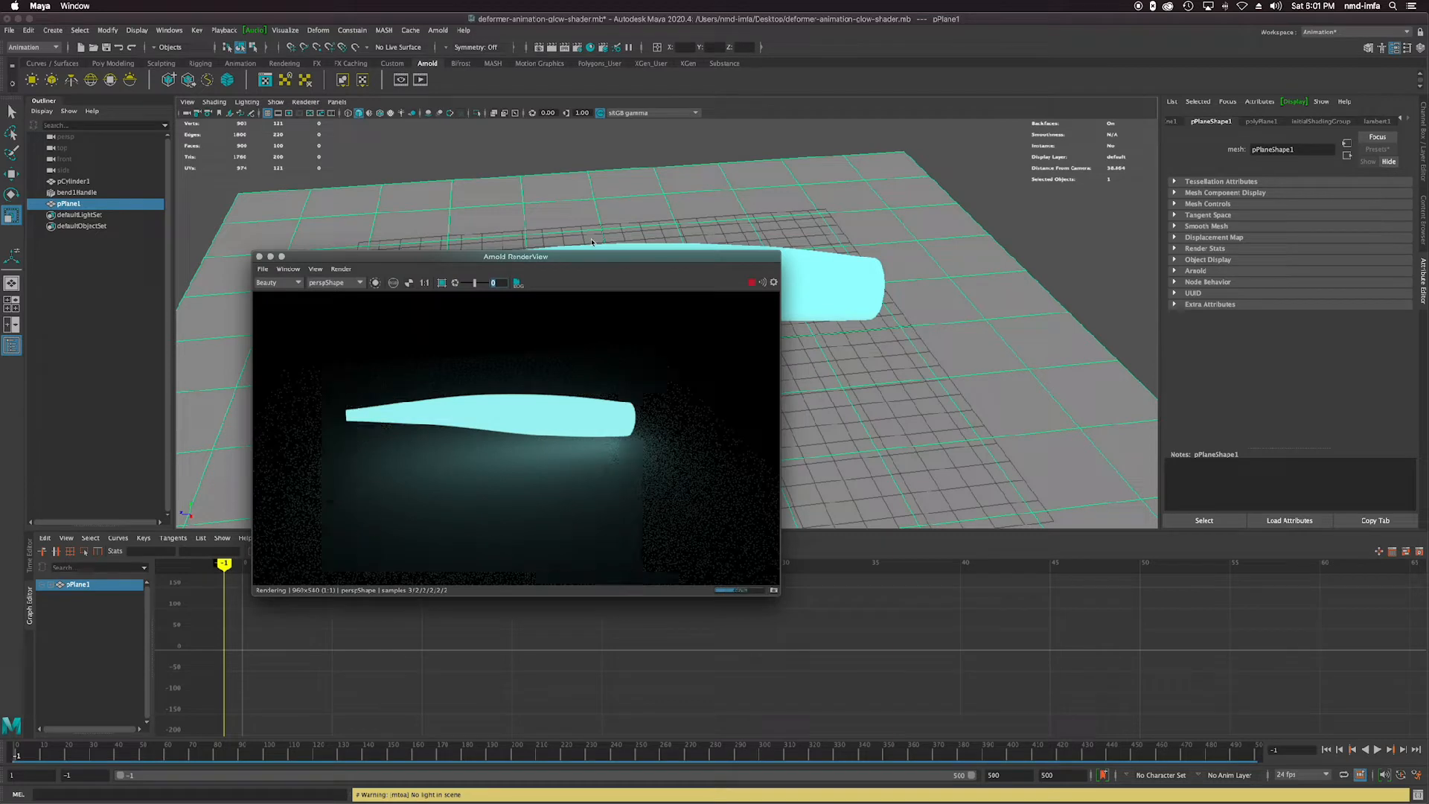
left_click_drag(580, 257, 412, 192)
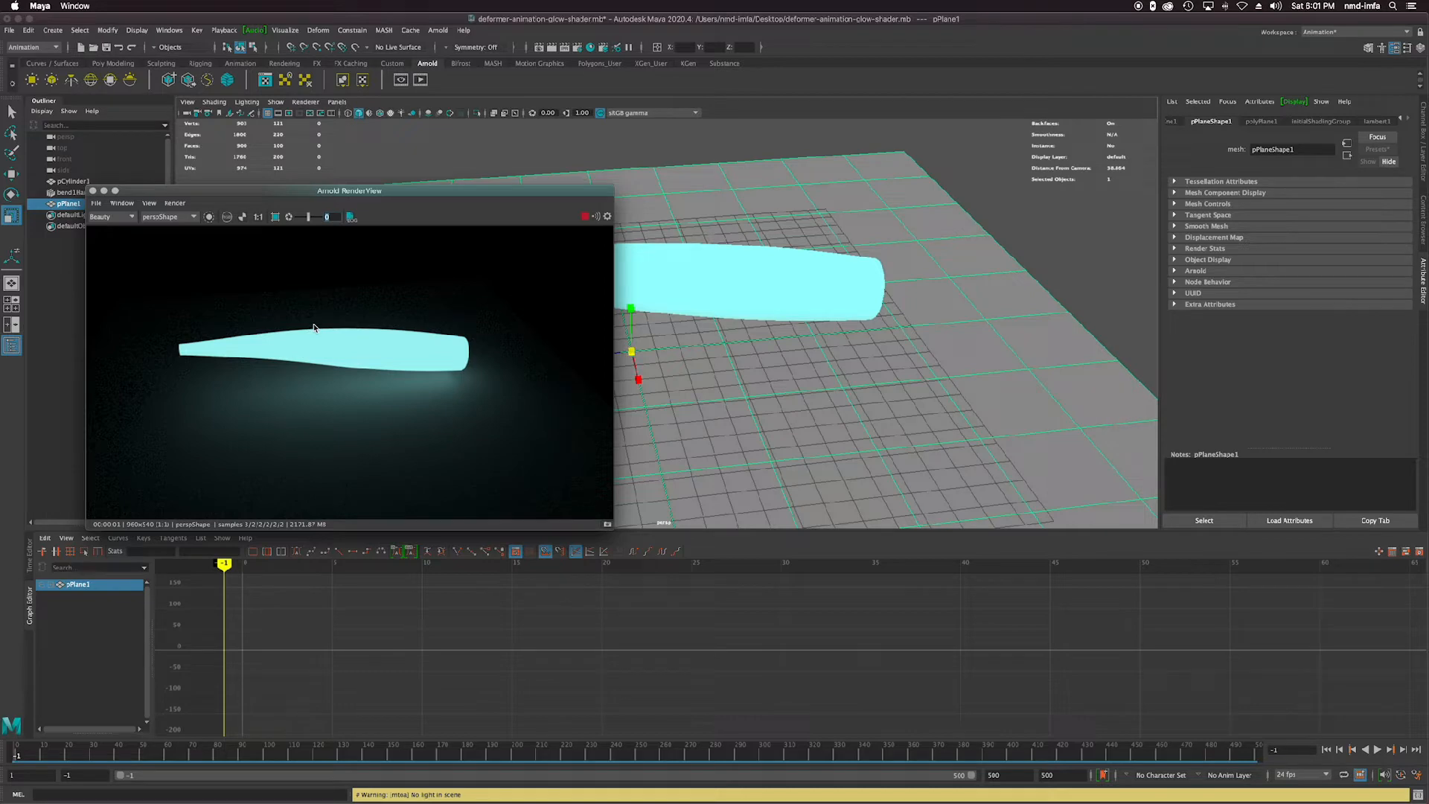
mouse_move(847, 440)
left_mouse_down("alt")
mouse_move(842, 427)
mouse_move(873, 432)
mouse_move(858, 434)
left_mouse_up("alt")
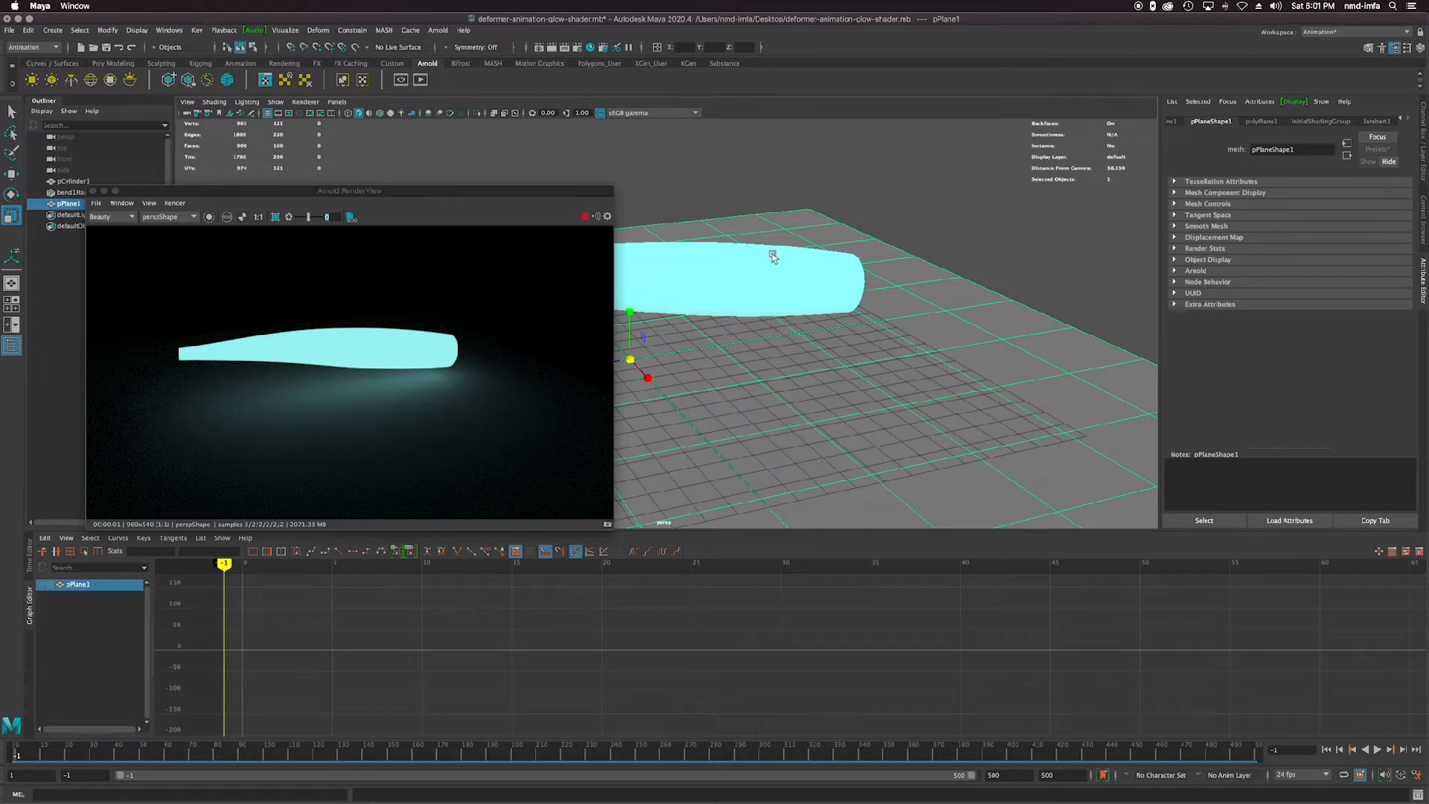
Set Arnold's diffuse samples to 5 in the render settings, check the updated render, close both windows and save the scene.
left_click(603, 48)
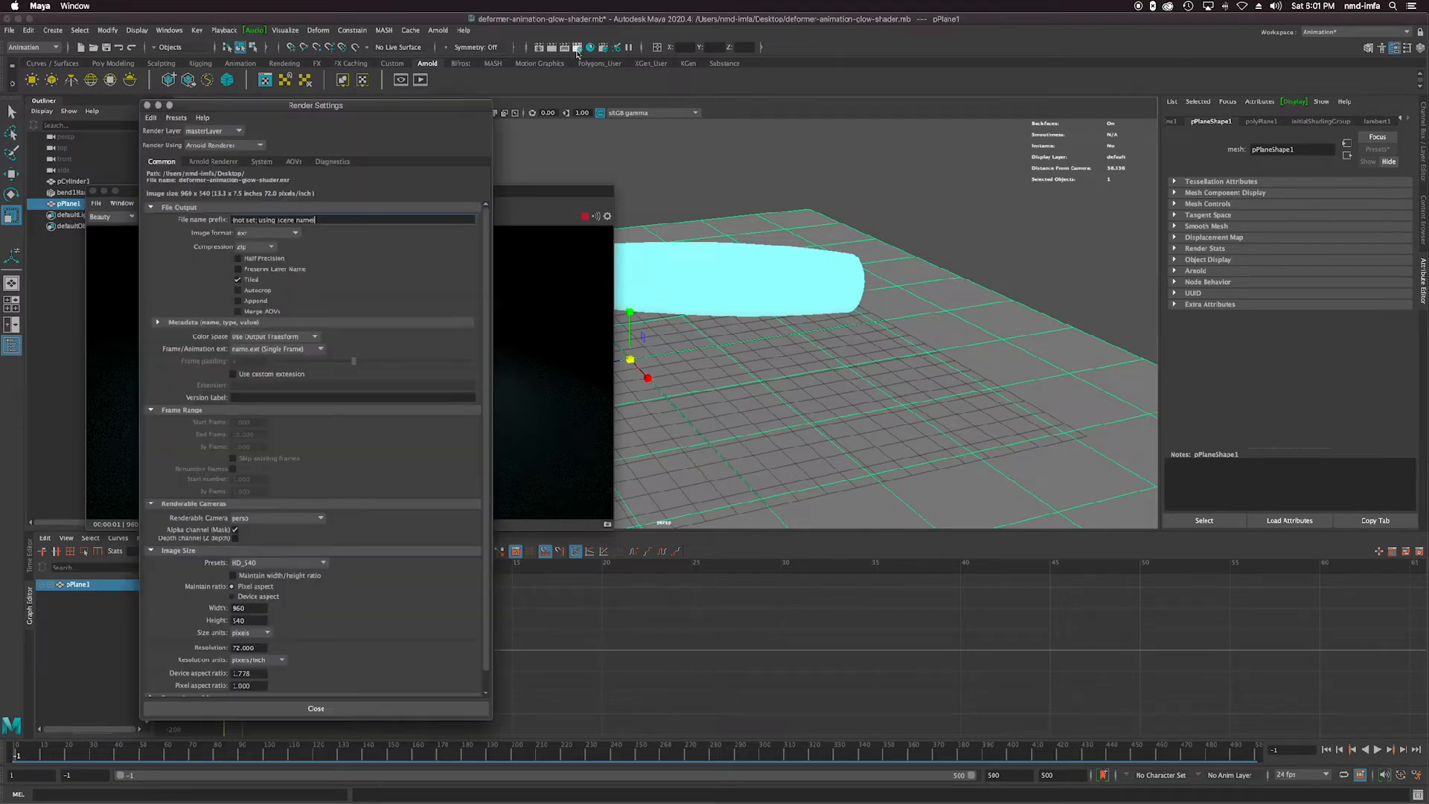
left_click(214, 162)
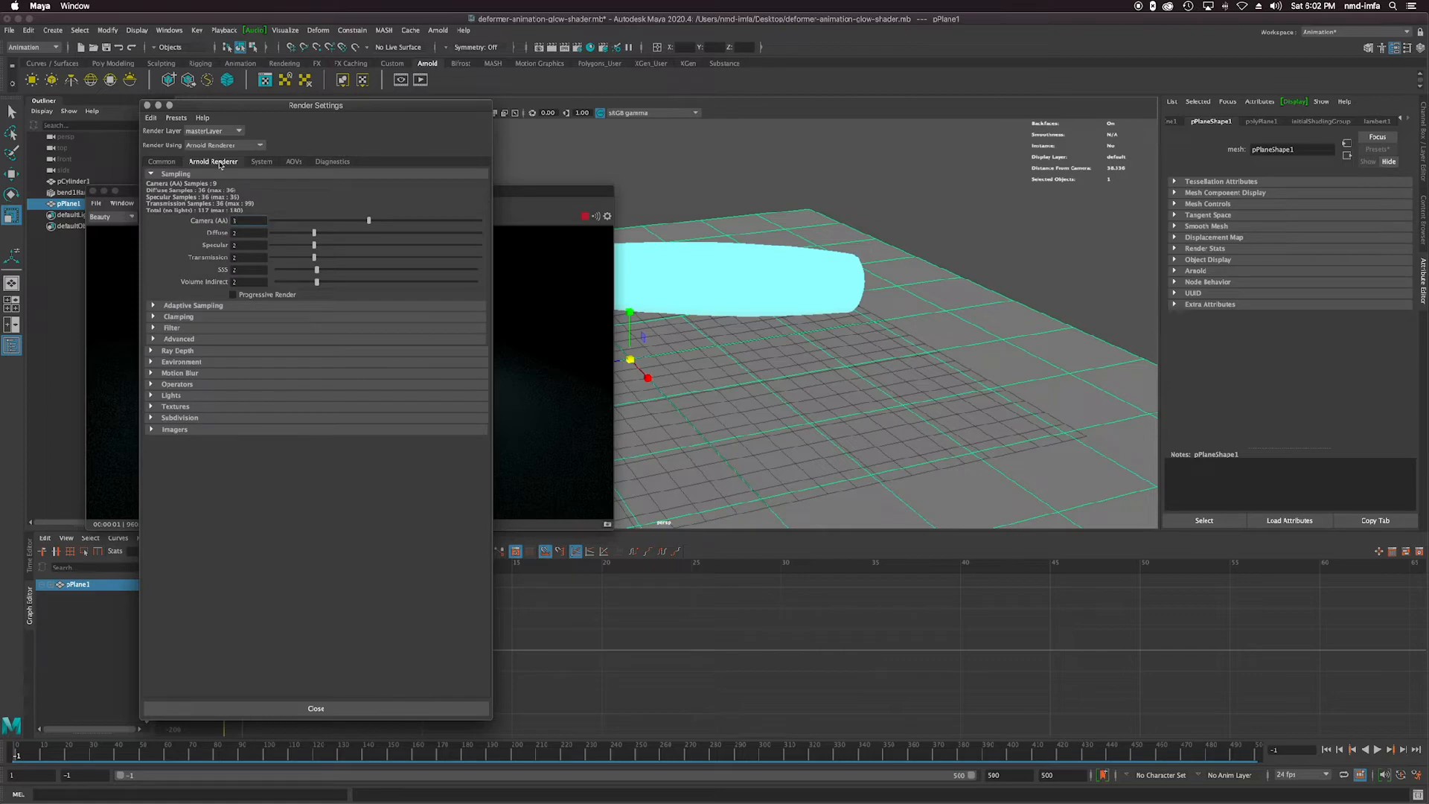
left_click_drag(328, 105, 932, 118)
left_click_drag(918, 247, 970, 252)
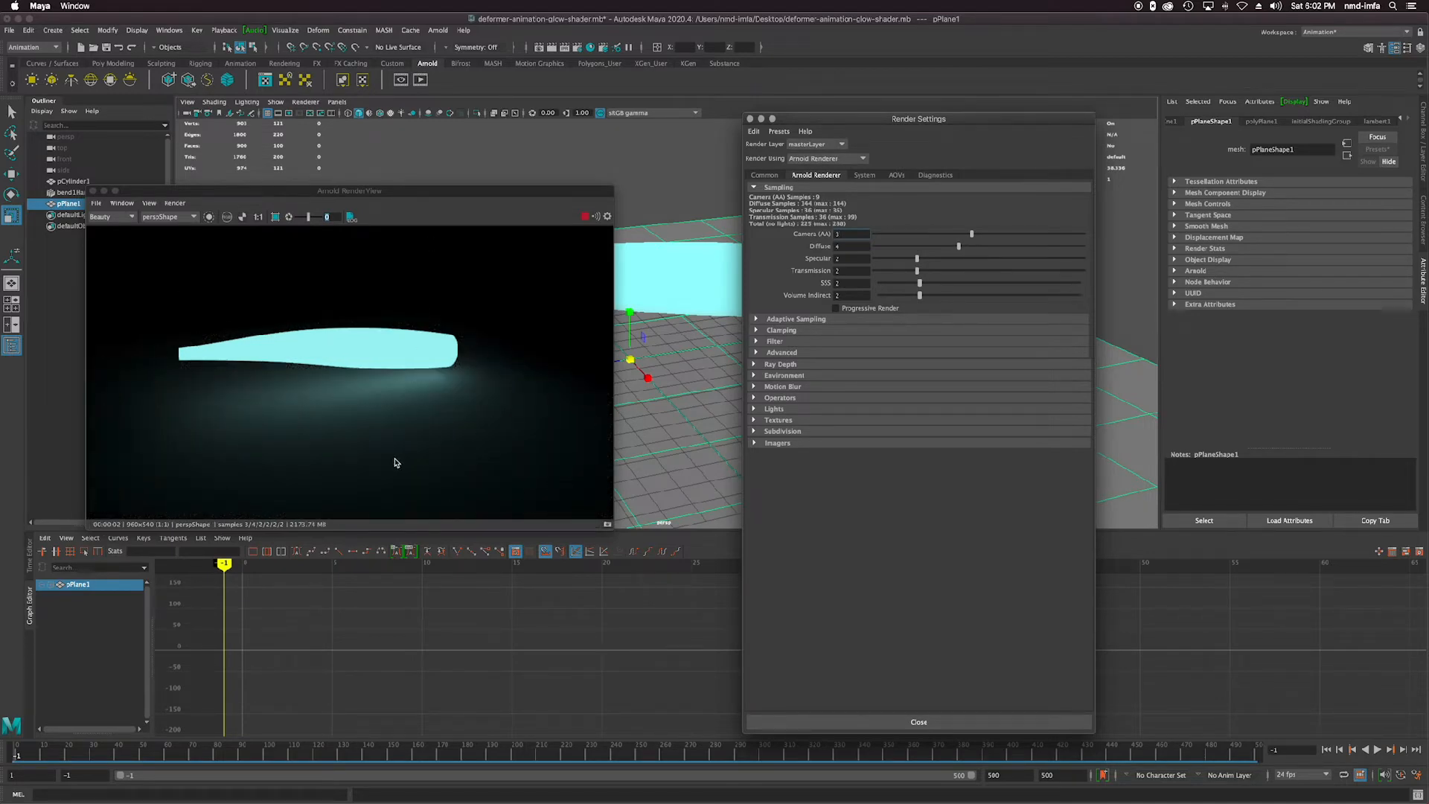
left_click_drag(961, 248, 1021, 244)
left_click_drag(1019, 247, 959, 248)
left_click_drag(959, 252, 975, 250)
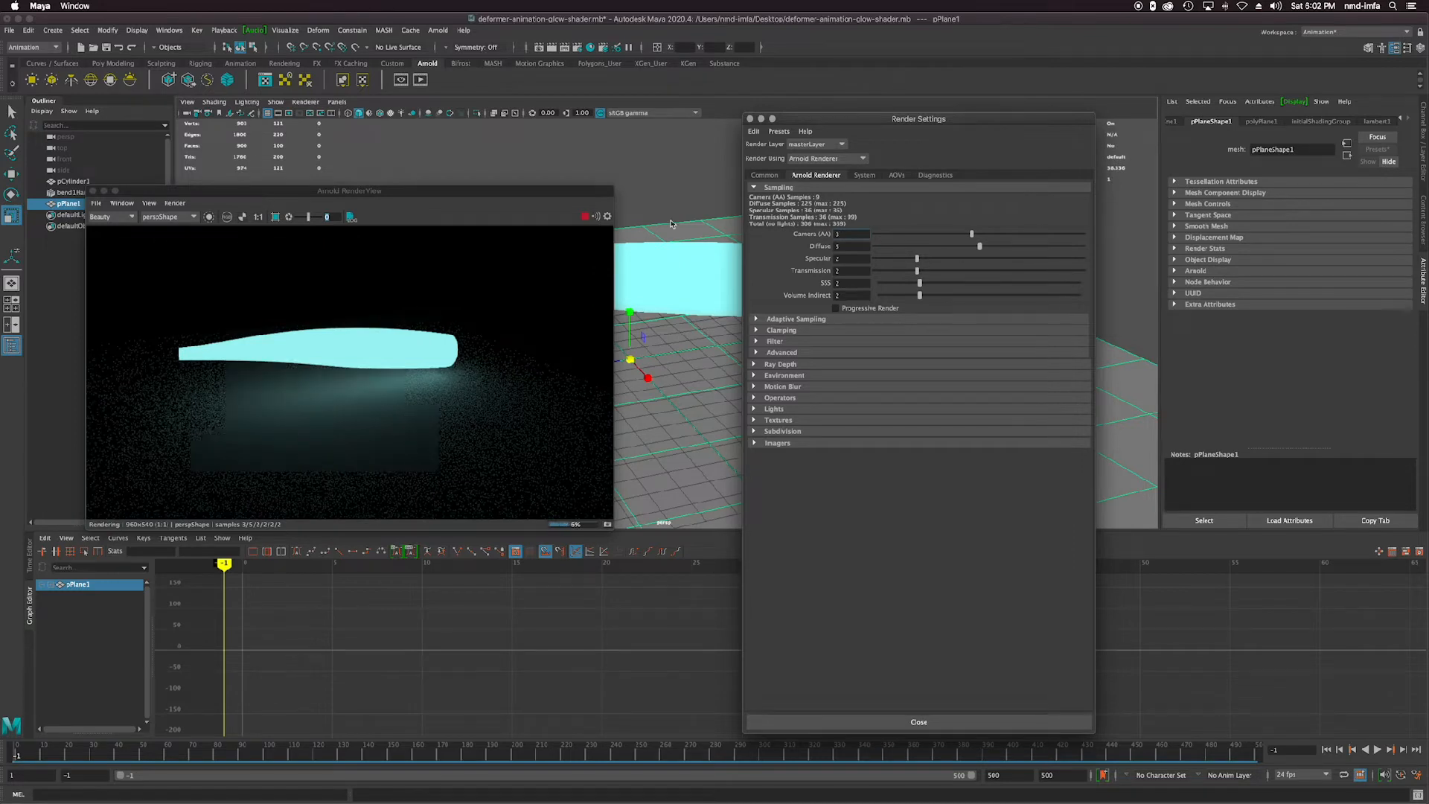
left_click(751, 119)
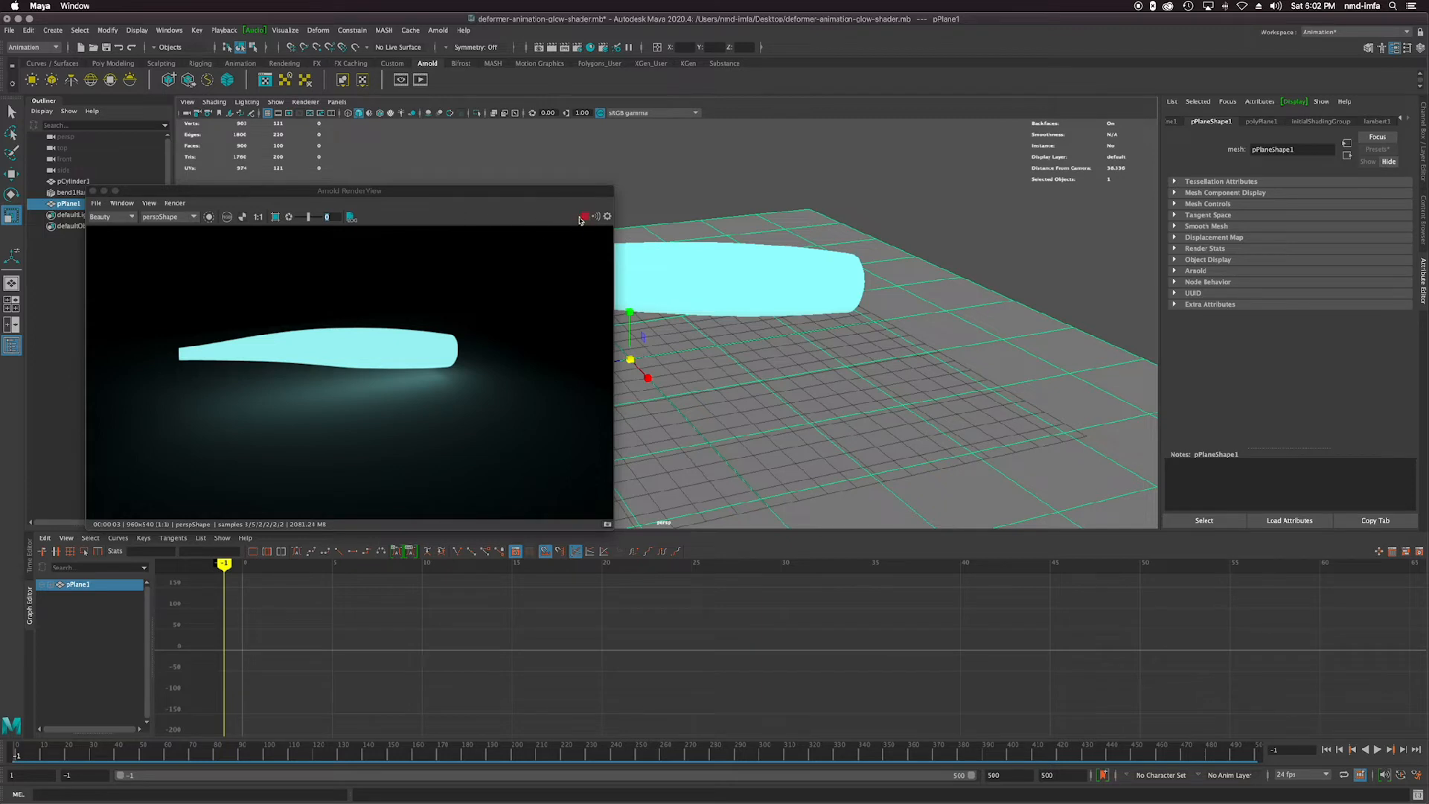
left_click(92, 192)
key("super+s")
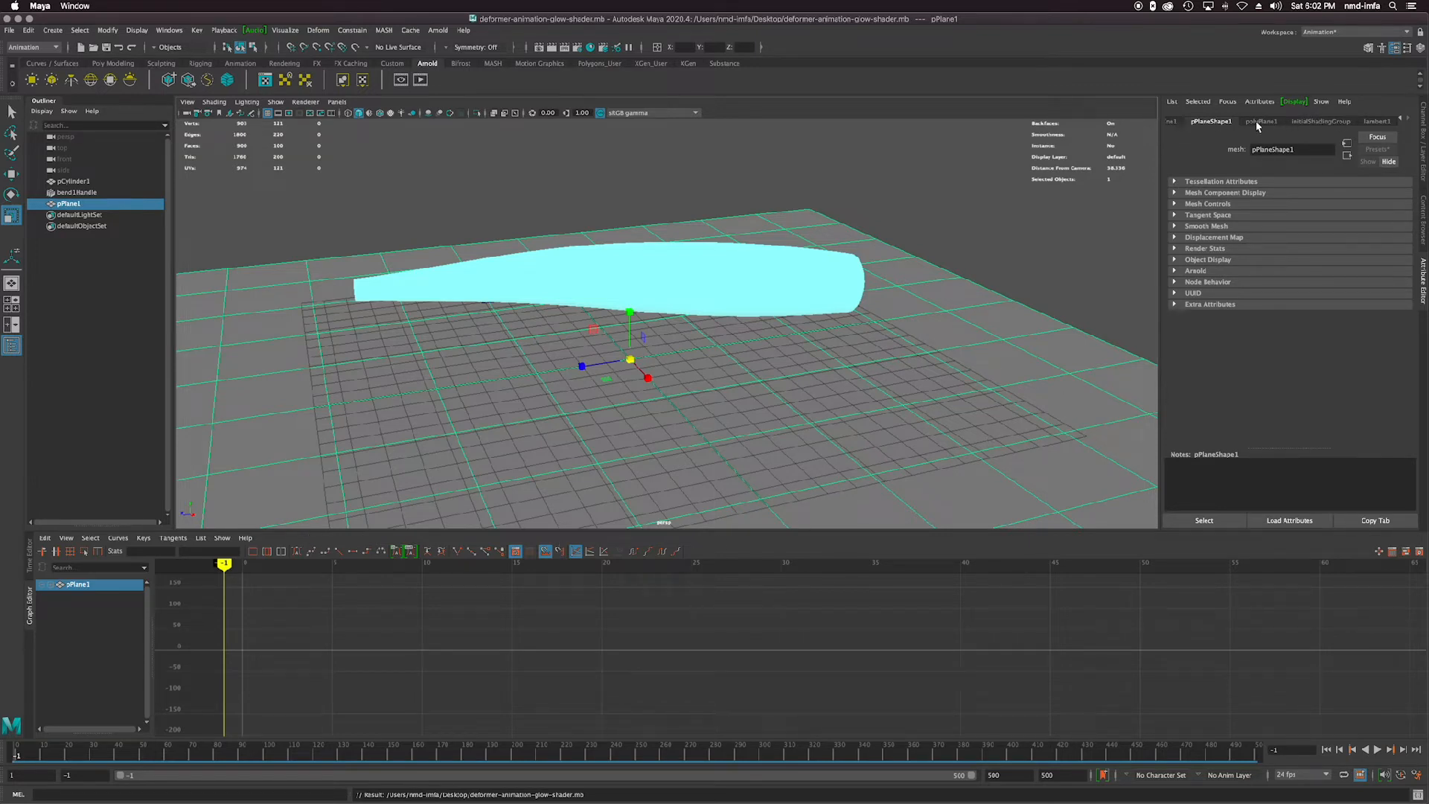
Rename the cylinder's aiStandardSurface1 material as Blue_Glow_Emission, go to frame 1 and save the scene.
left_click(554, 258)
left_click(1406, 121)
left_click(1369, 121)
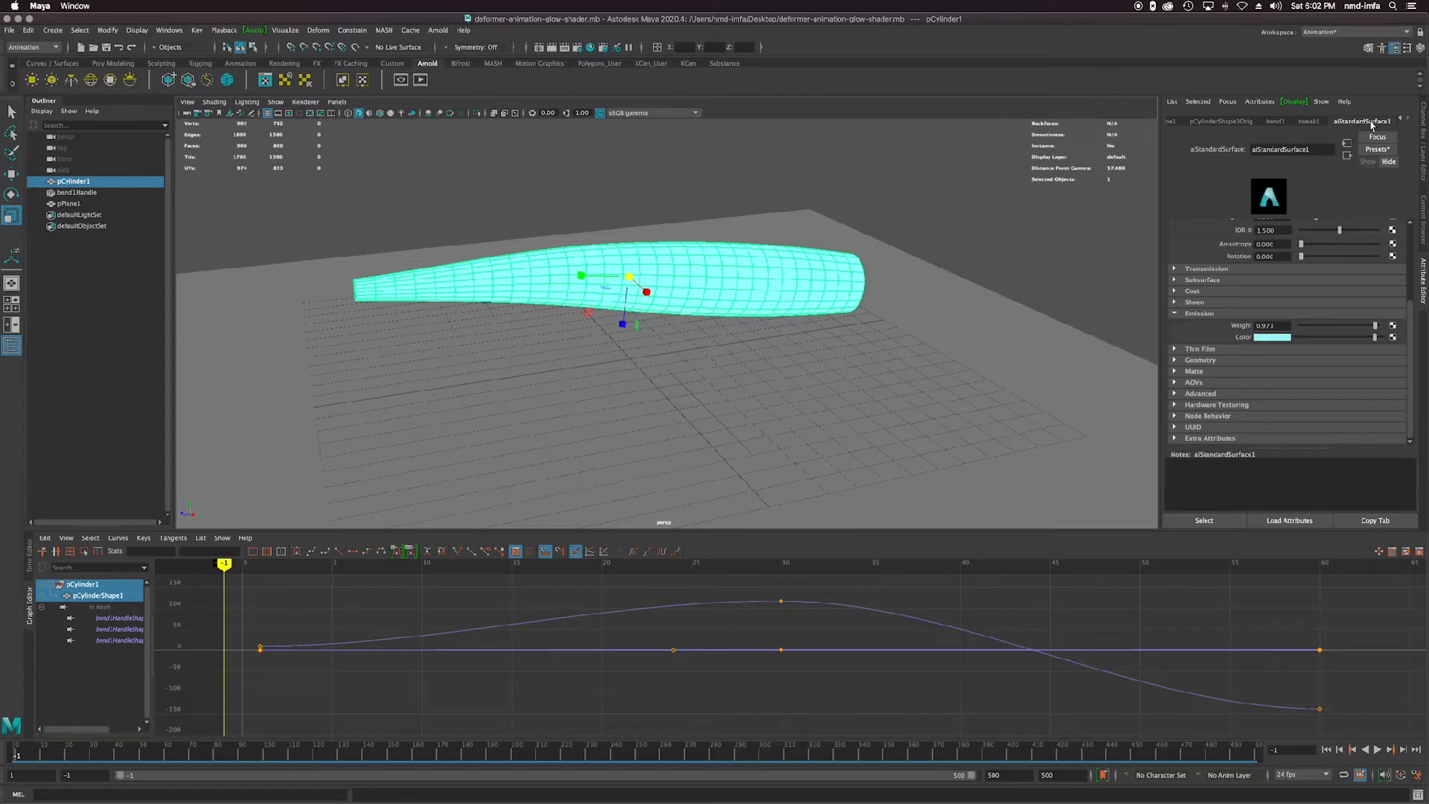
double_click(1315, 148)
type("Blue Glow Emission")
key("Return")
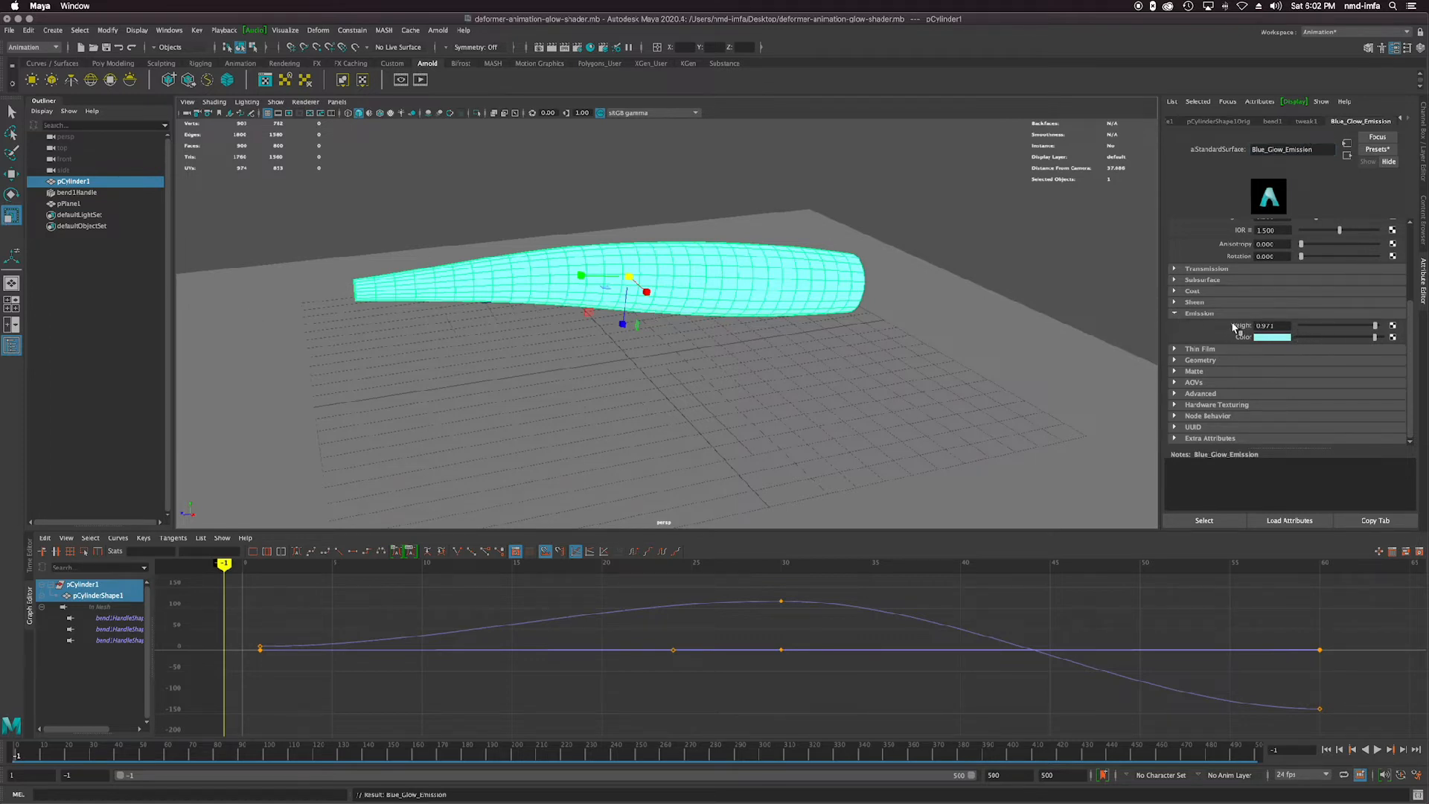
left_click_drag(252, 568, 261, 564)
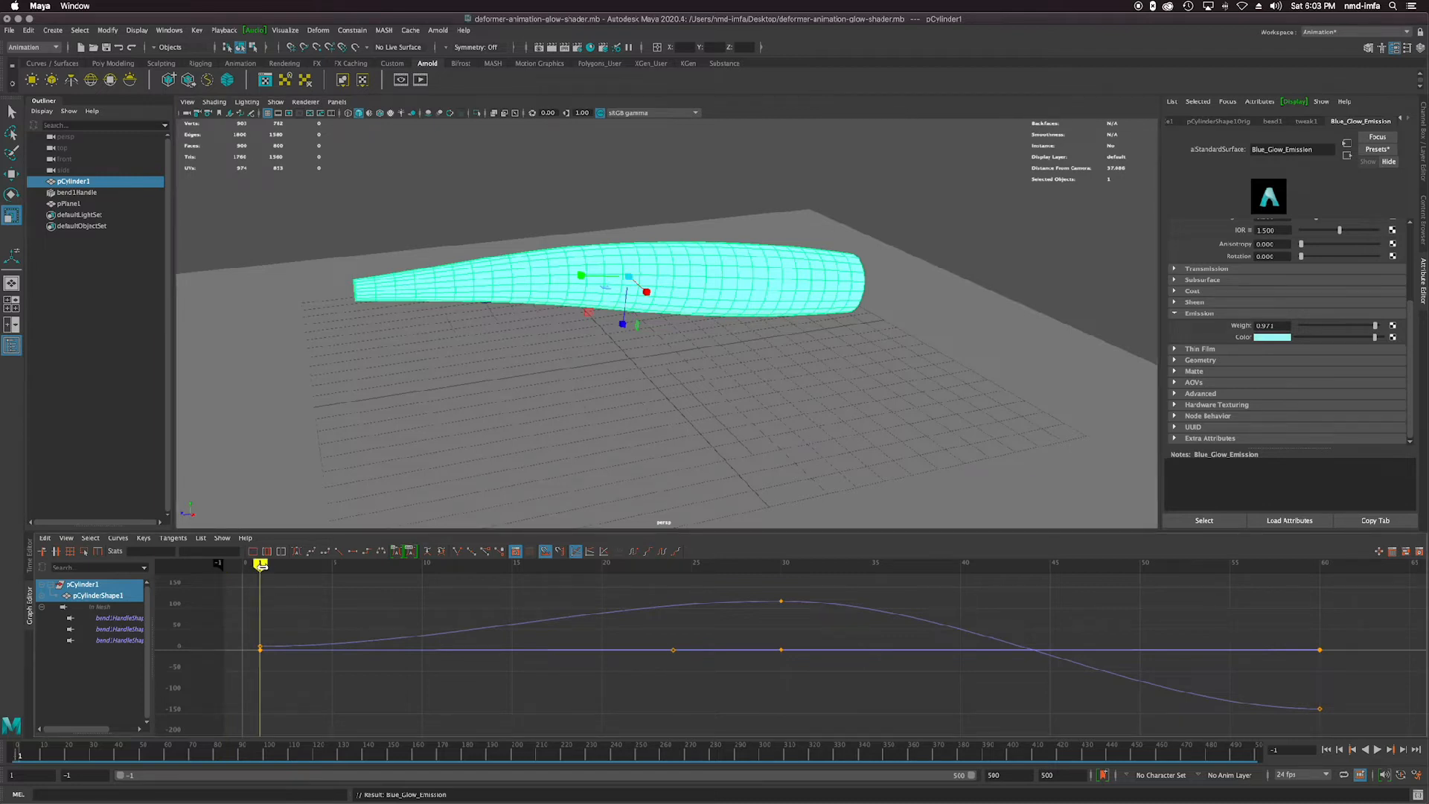
key("super+s")
Set a key on the material's emission weight of 0.971 at frame 1.
right_click(1239, 334)
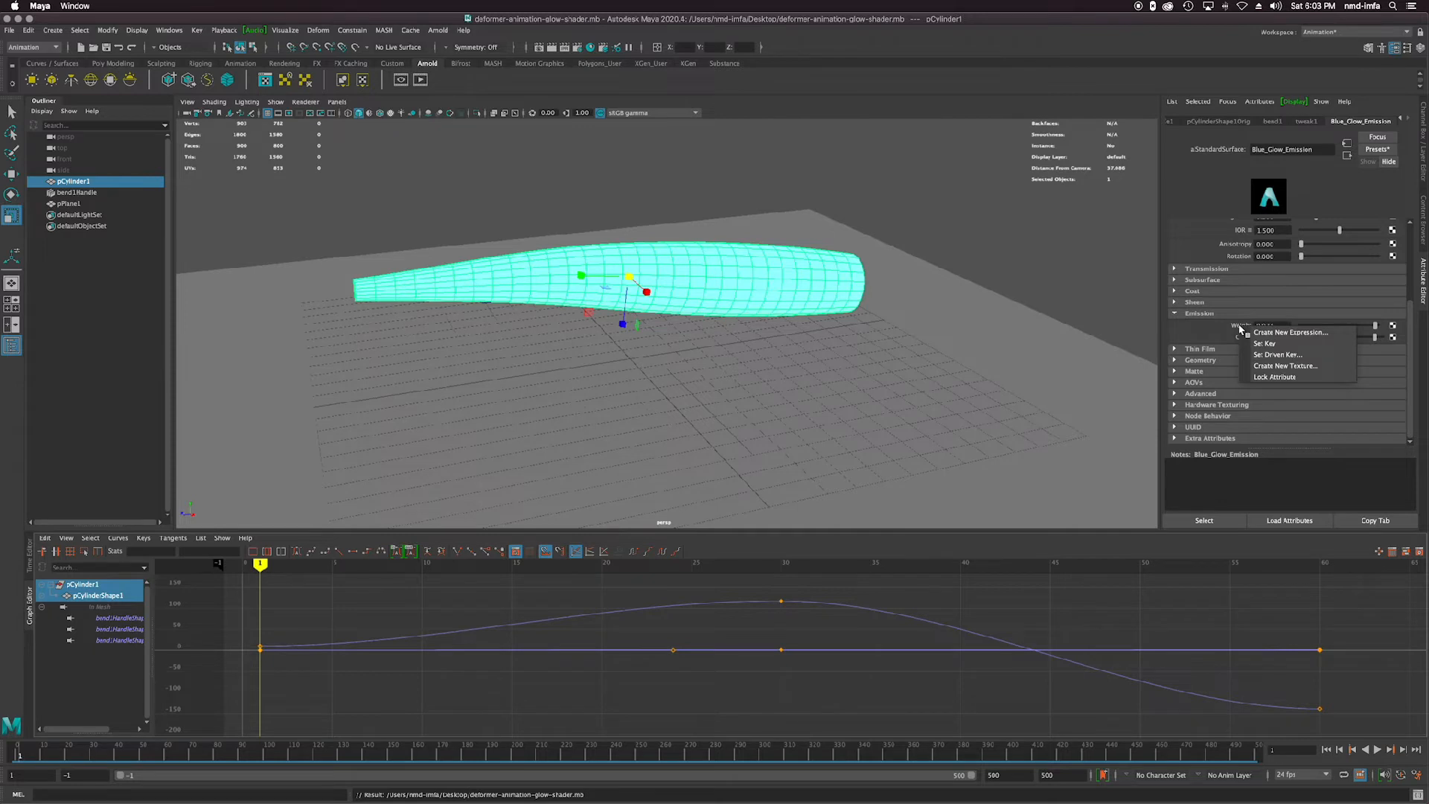
left_click(1256, 344)
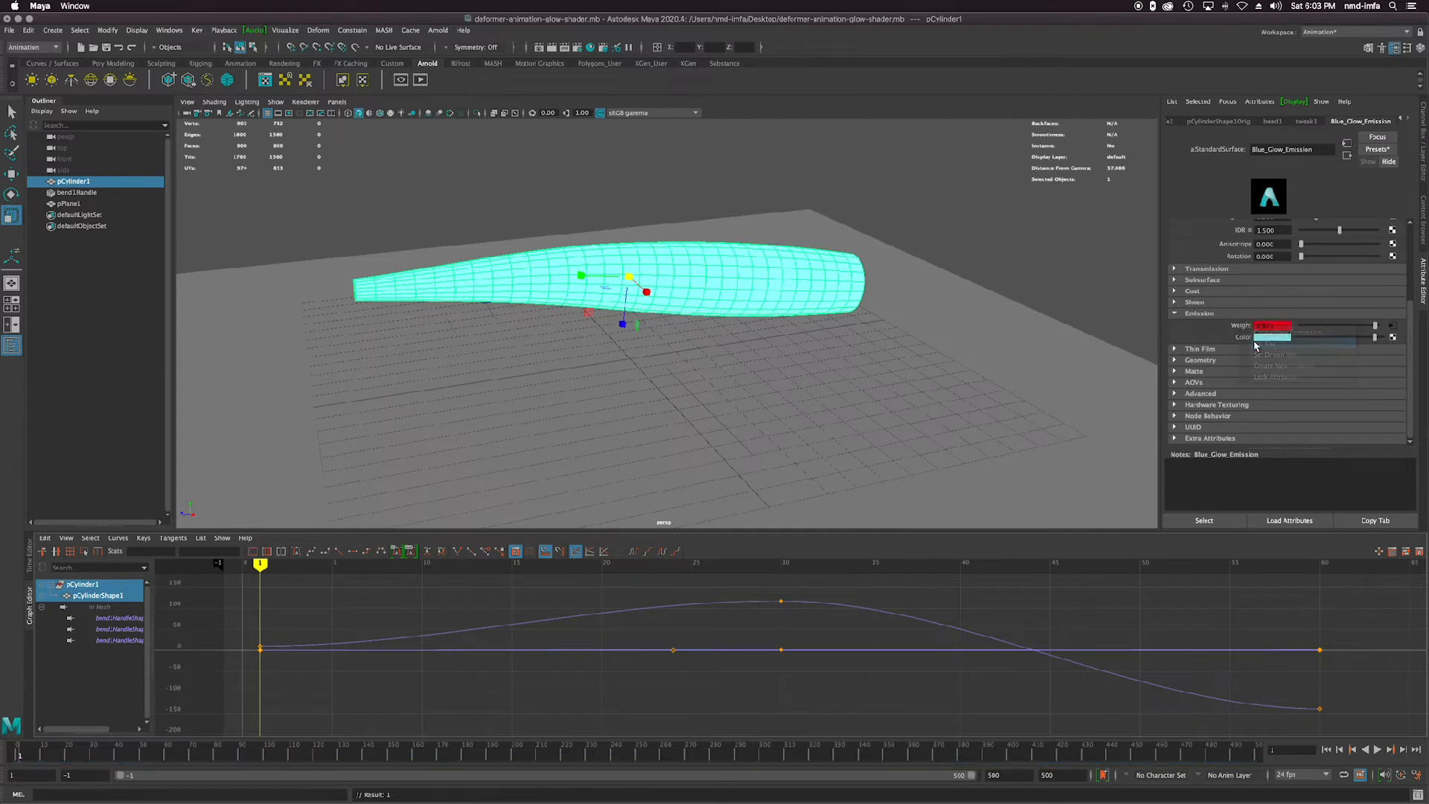
right_click(1212, 338)
left_click(1208, 334)
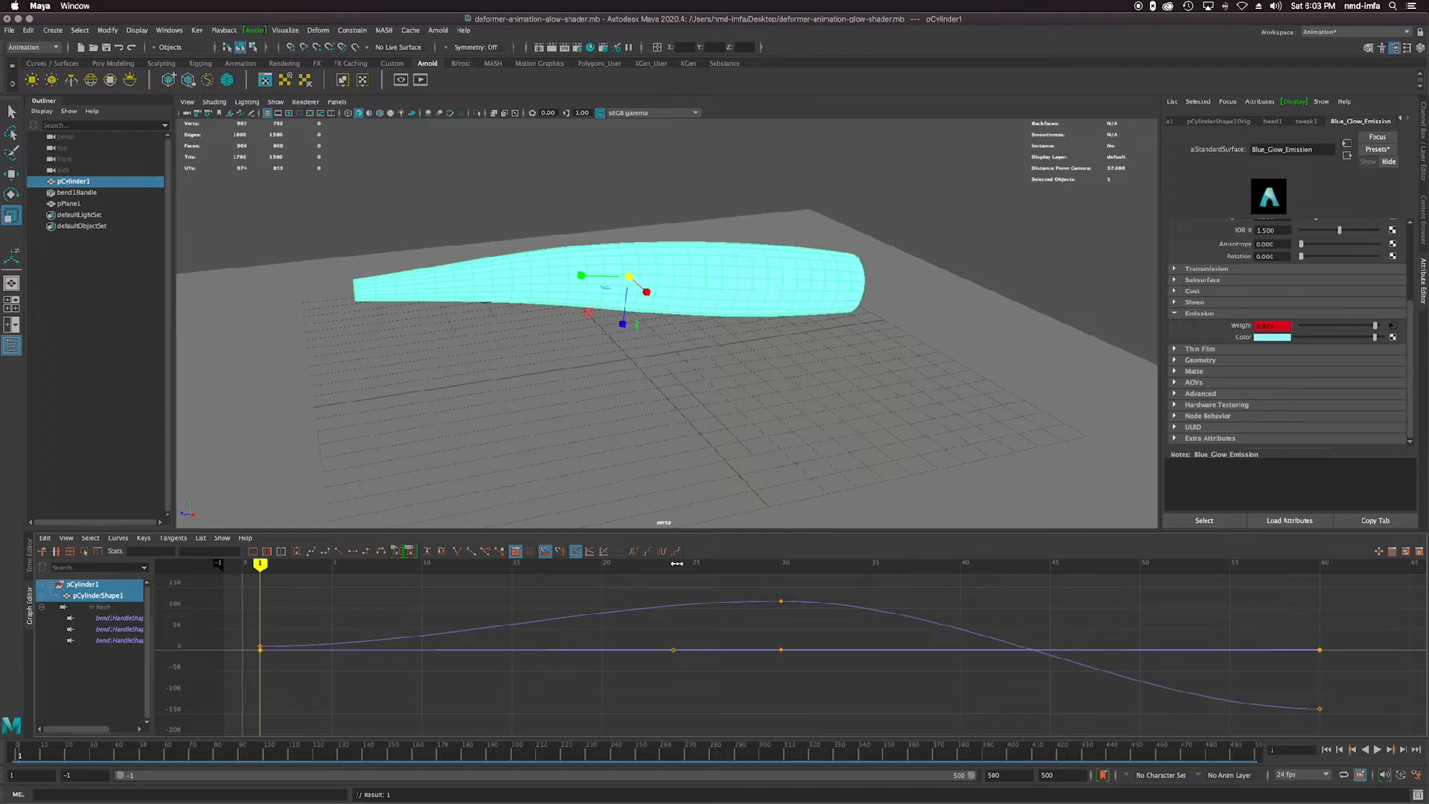
Lower the emission weight to 0 at frame 30 and set a key on it.
key("alt+v")
left_click(778, 557)
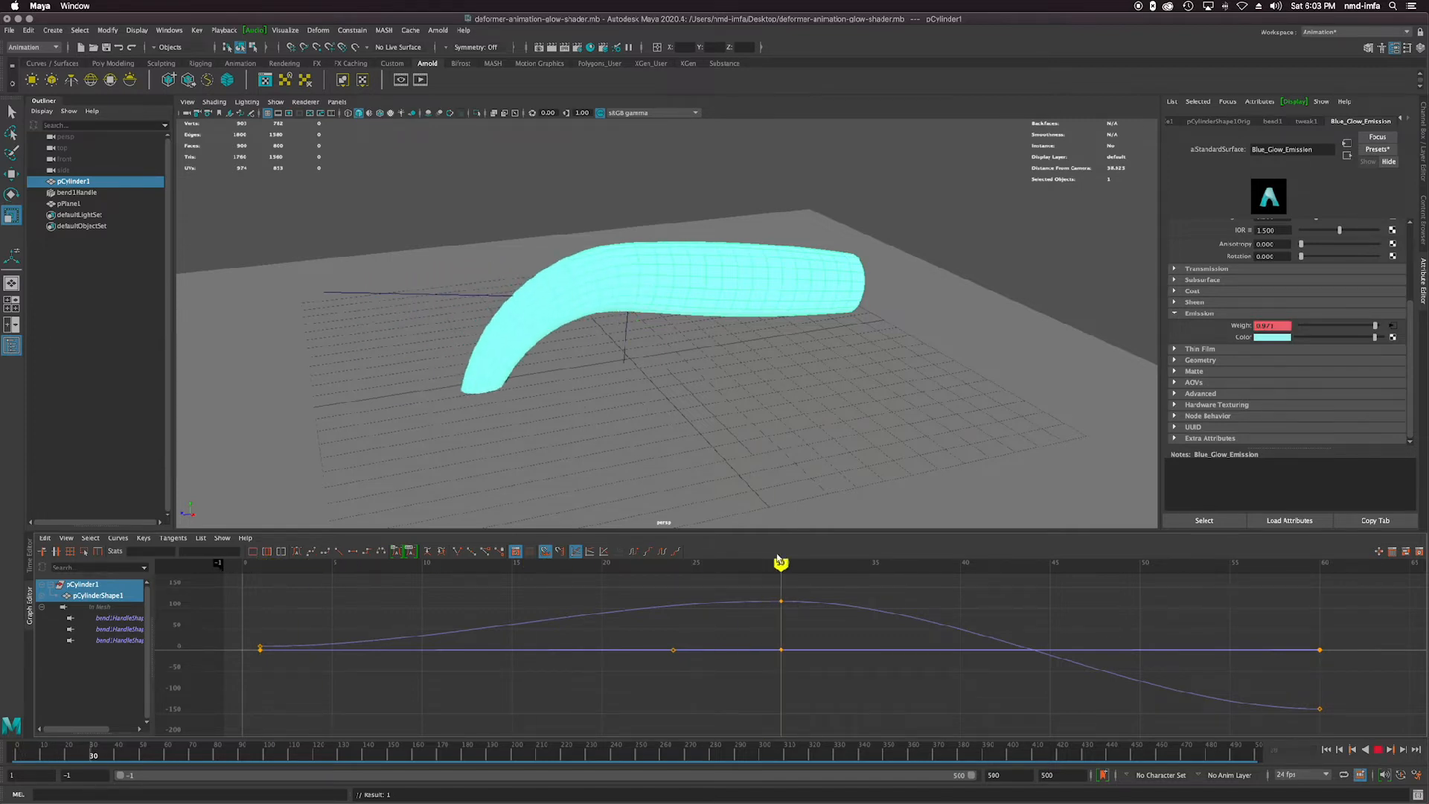
left_click_drag(1353, 326, 1311, 327)
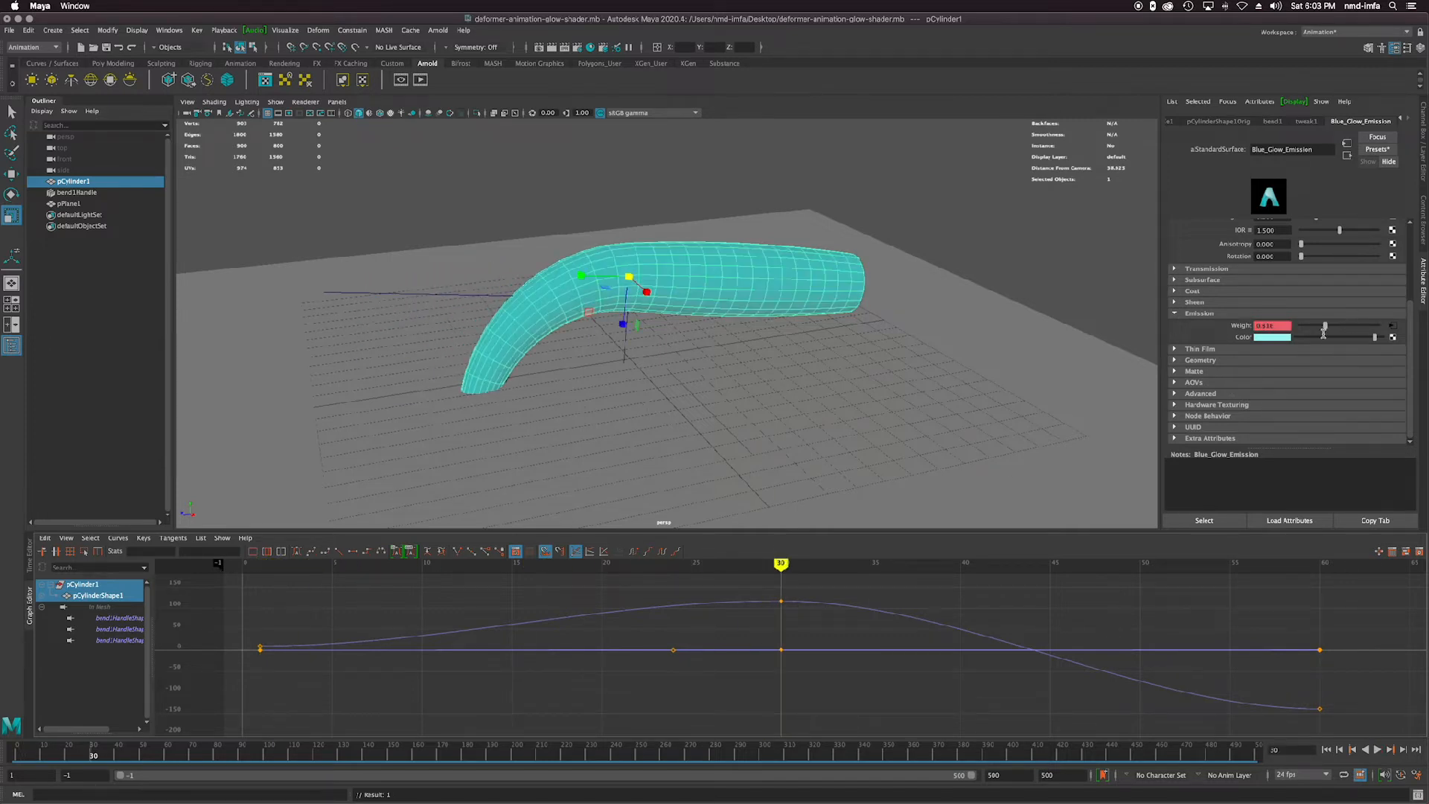
right_click(1242, 330)
left_click(1265, 341)
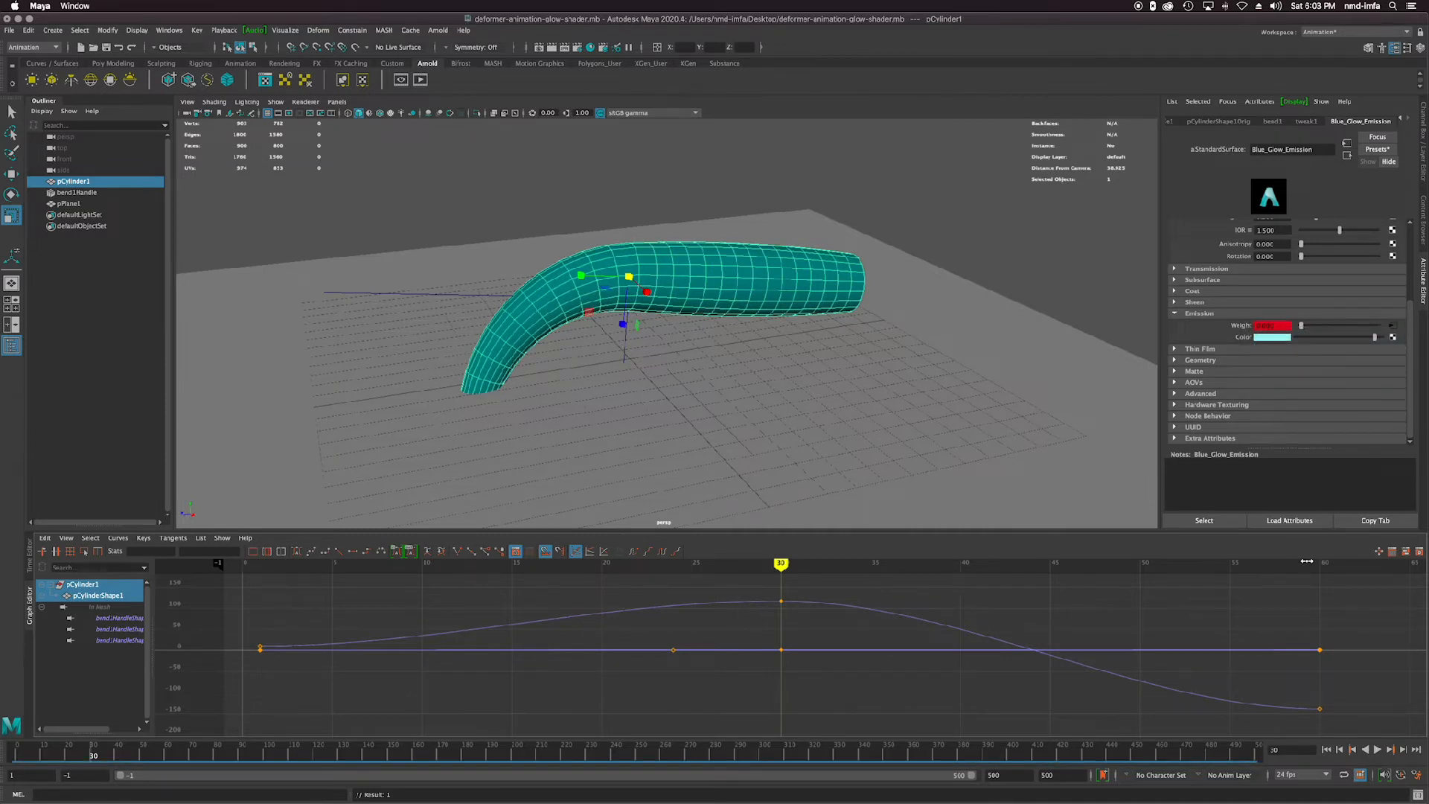
Raise the emission weight to about 0.97 at frame 60 and set a key on it.
key("period")
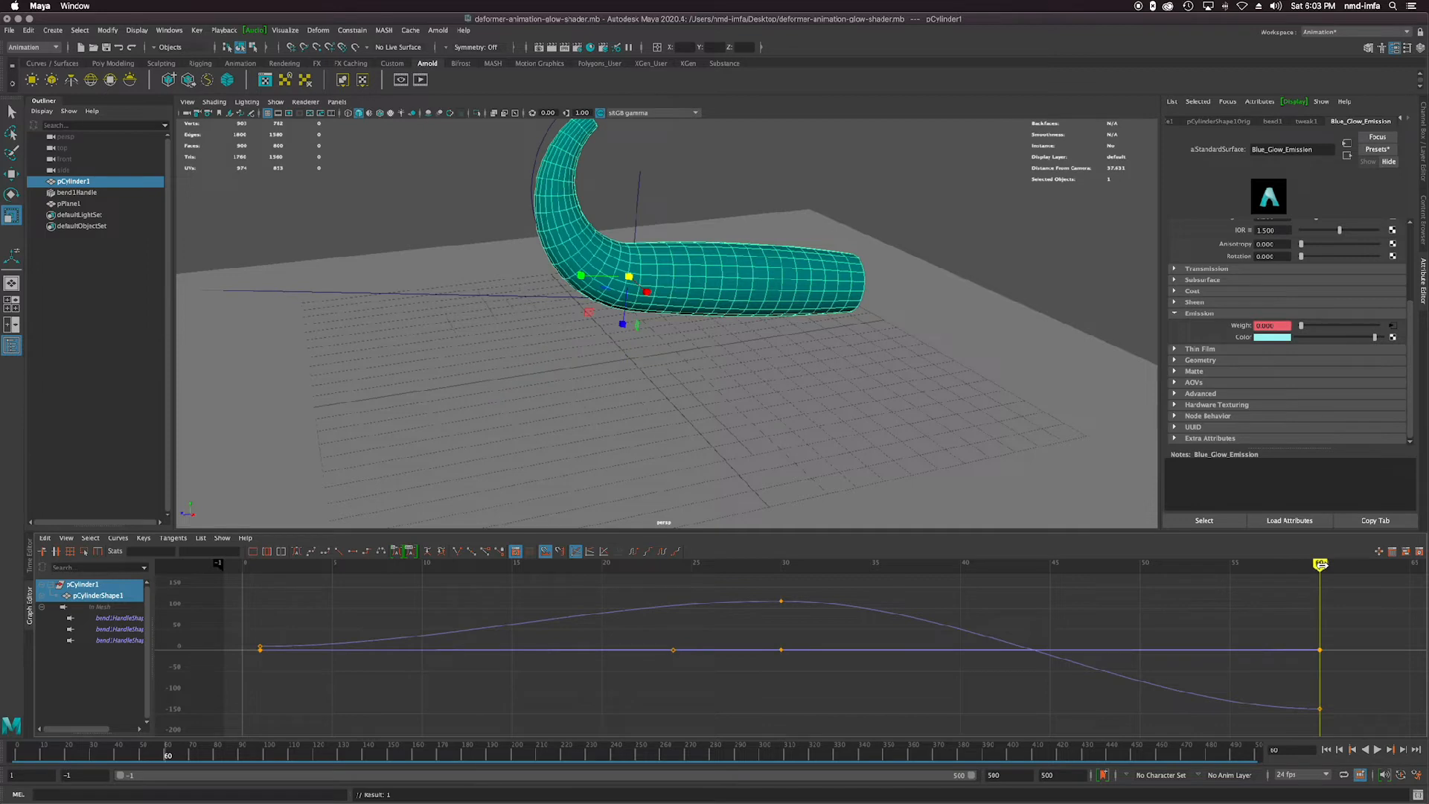
left_click(1365, 325)
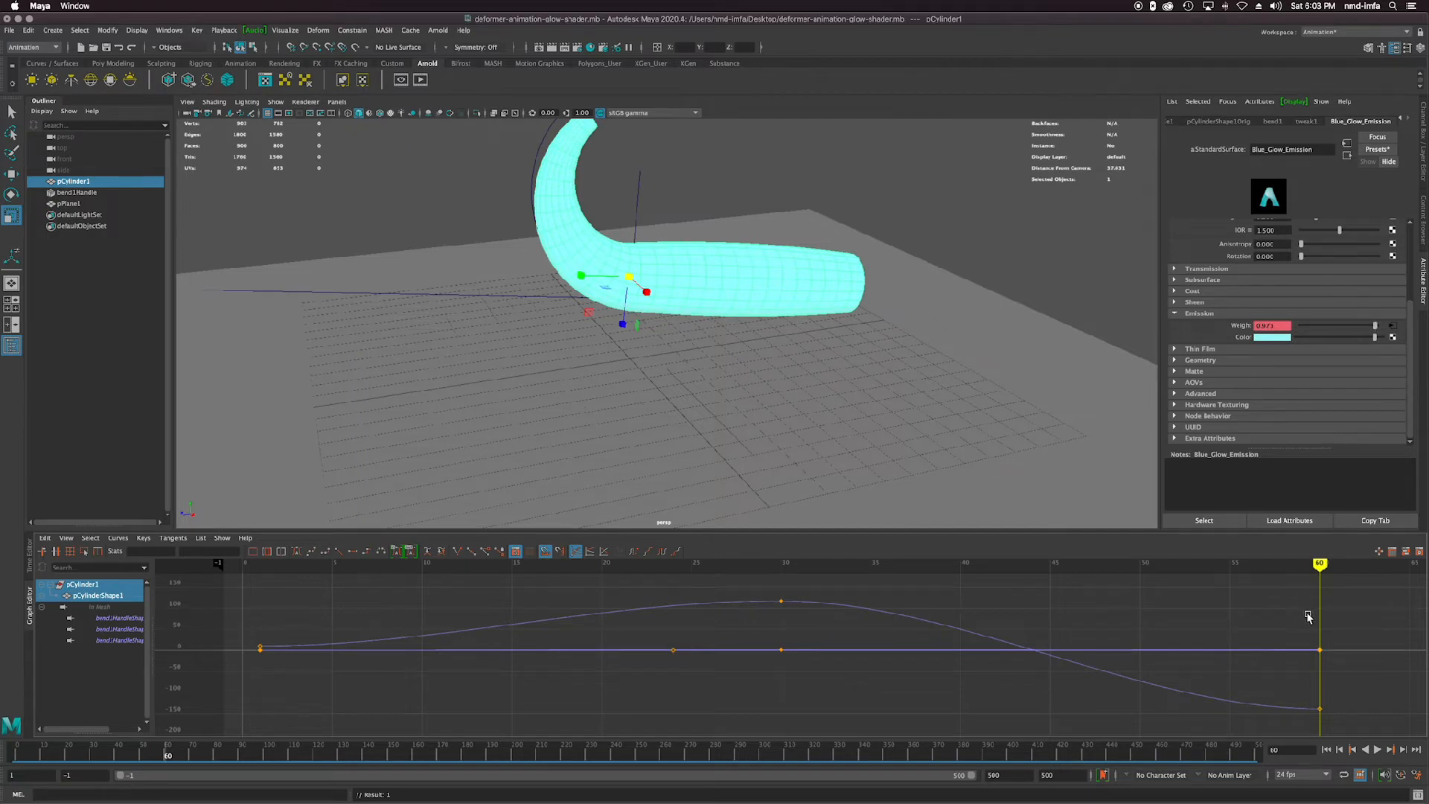
right_click(1242, 331)
left_click(1255, 342)
Return to frame 1 and select the Blue_Glow_Emission material in Hypershade to show its emission curve in the Graph Editor.
mouse_move(1322, 566)
left_mouse_down()
mouse_move(594, 658)
mouse_move(243, 674)
mouse_move(948, 635)
mouse_move(1283, 633)
mouse_move(1165, 648)
mouse_move(264, 615)
left_mouse_up()
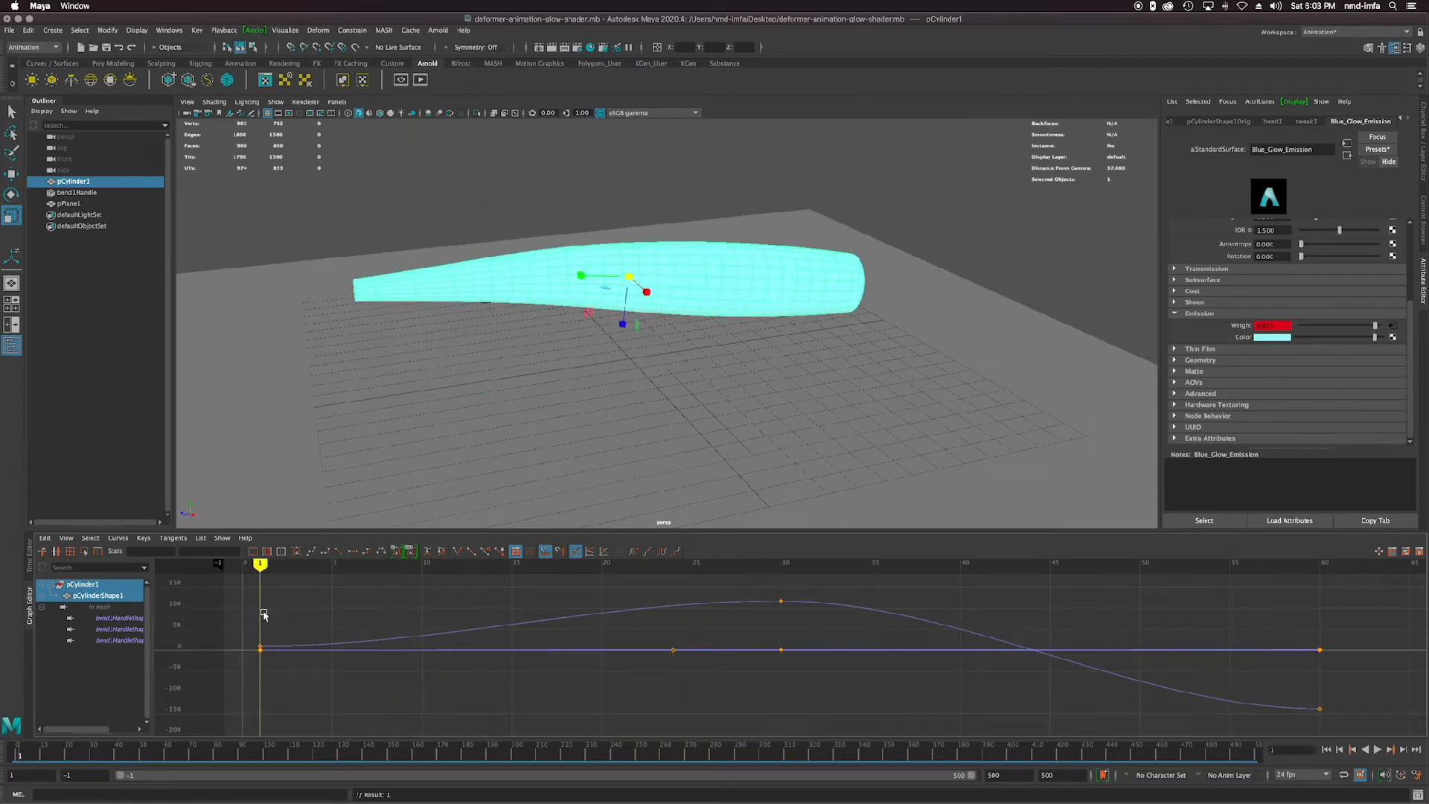
left_click(75, 193, "ctrl")
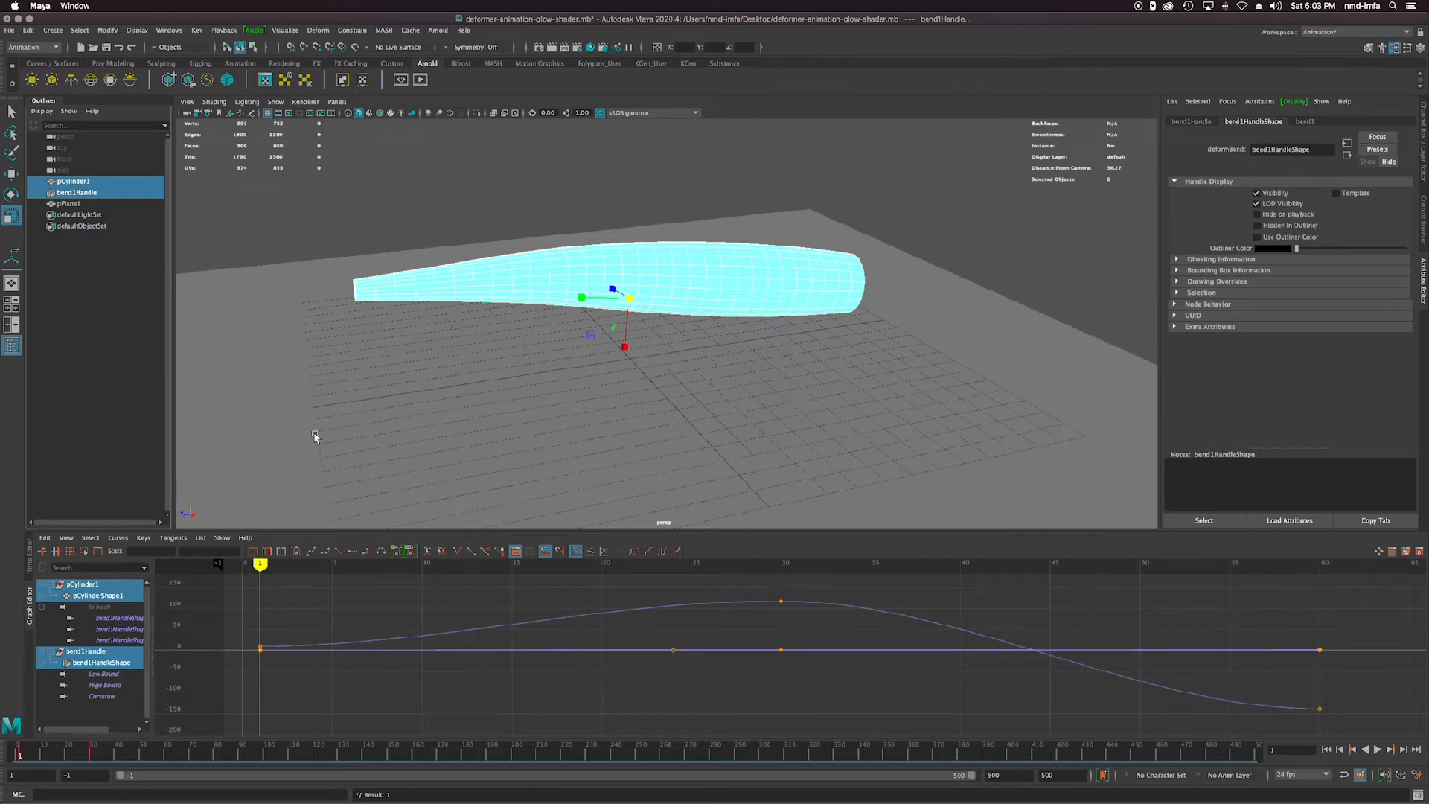
left_click(591, 47)
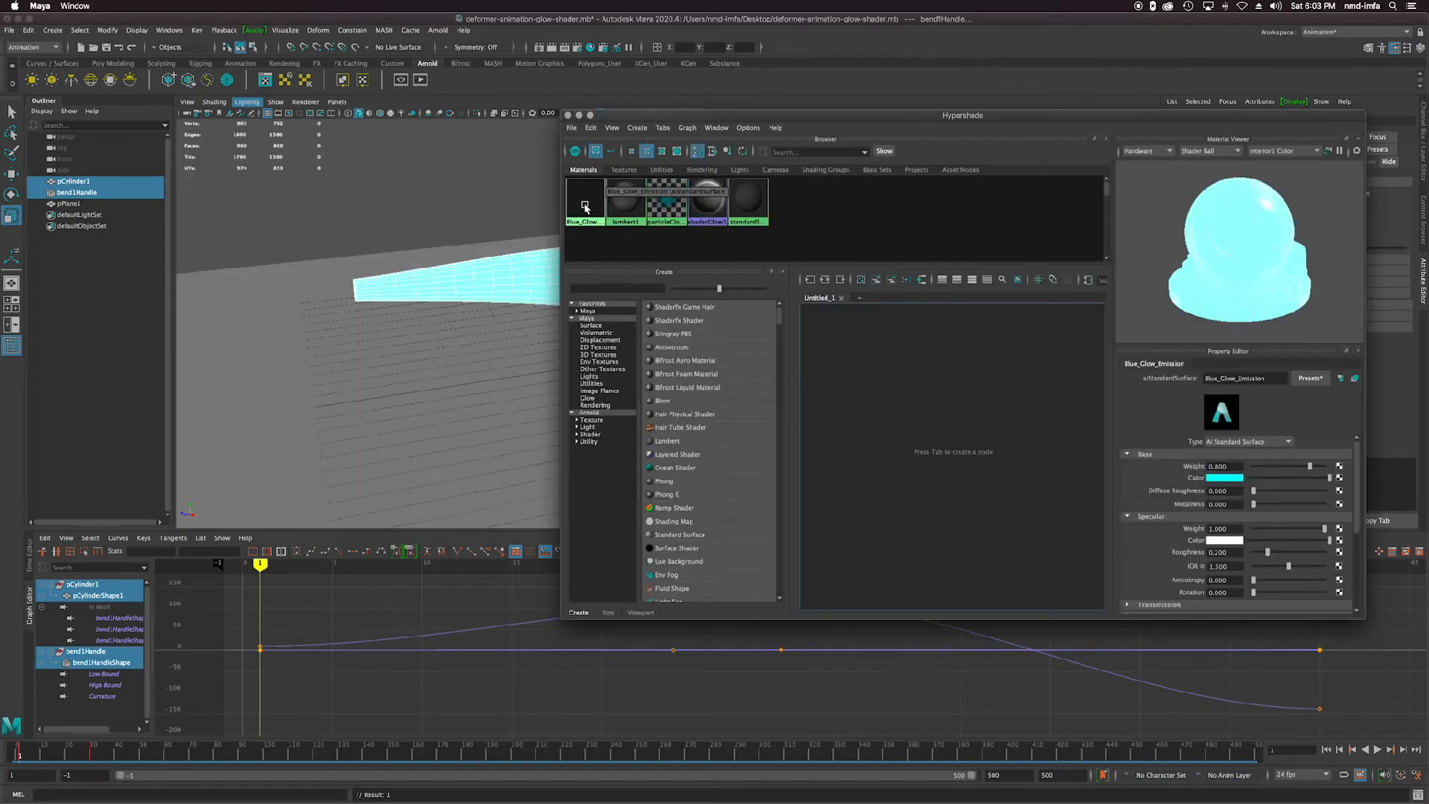
left_click(585, 207)
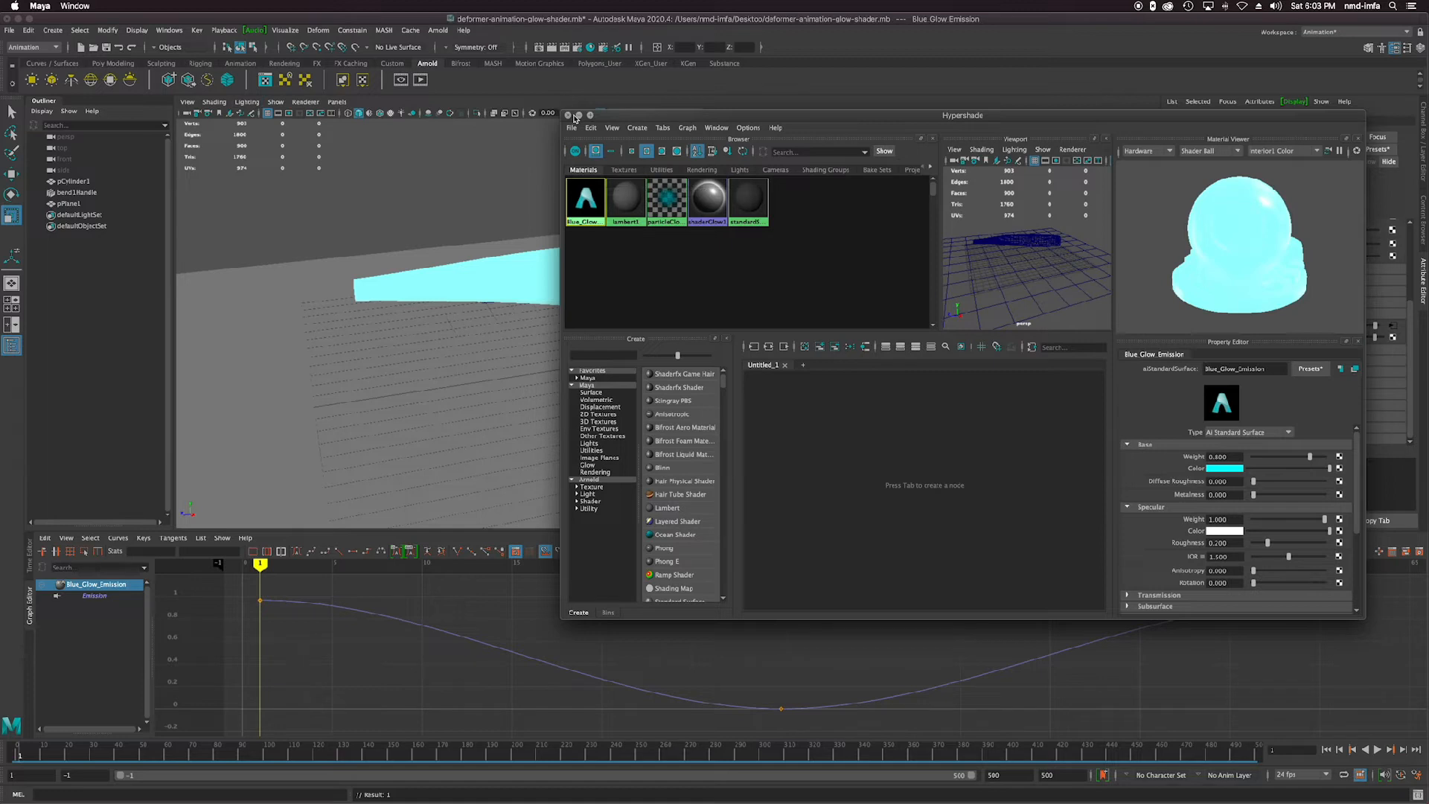
left_click(568, 116)
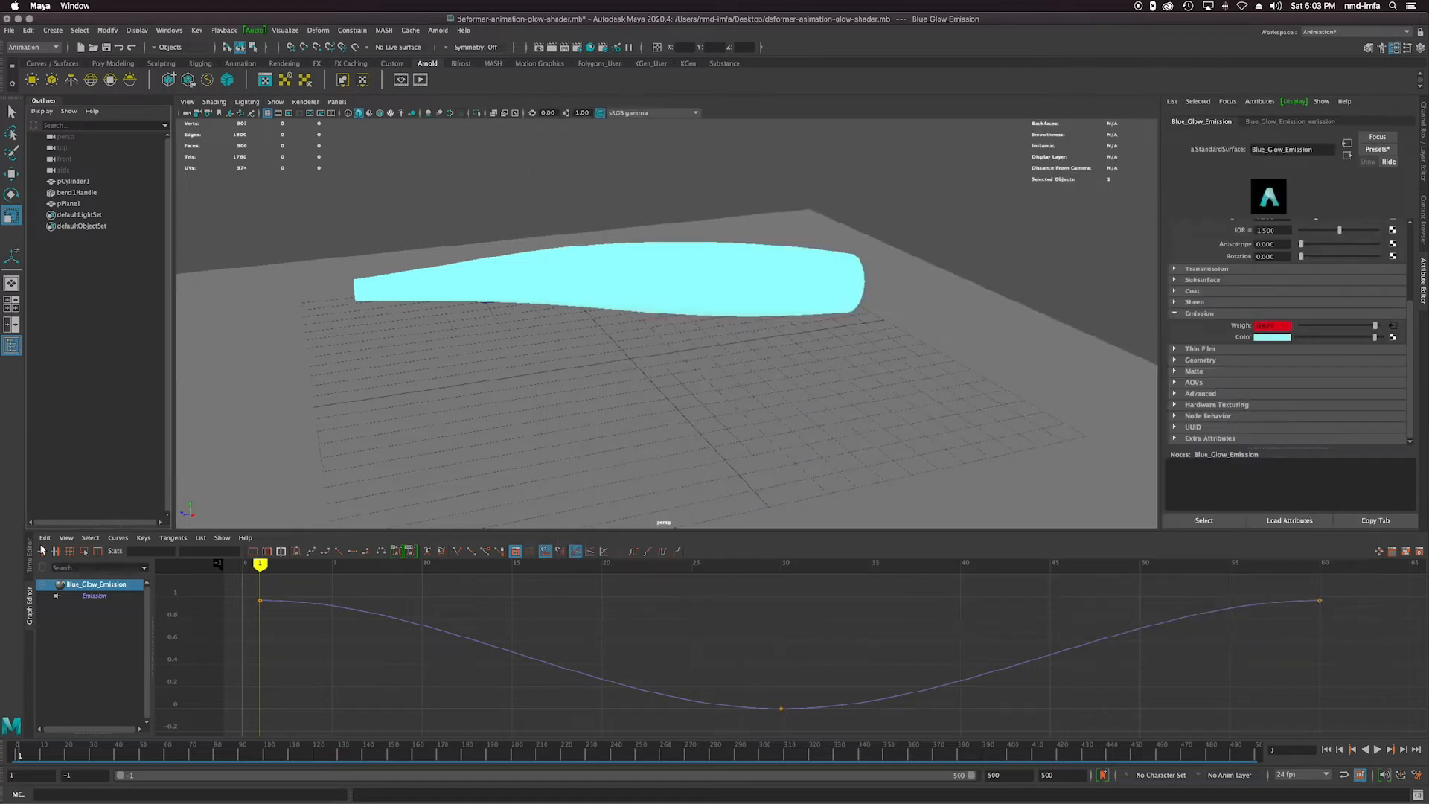
Isolate the Emission curve and inspect its keys at frames 1 and 30.
left_click(97, 596)
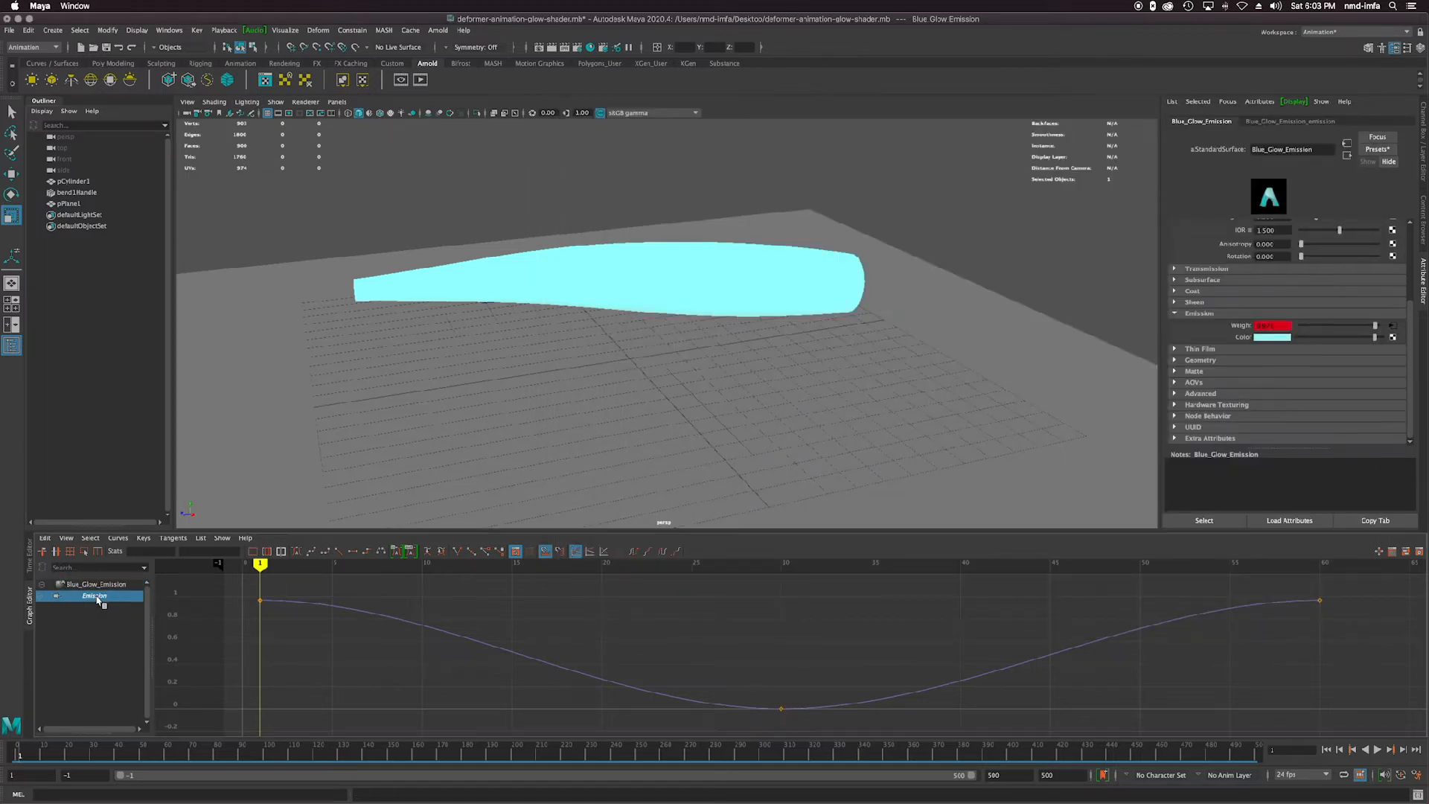
left_click(260, 600)
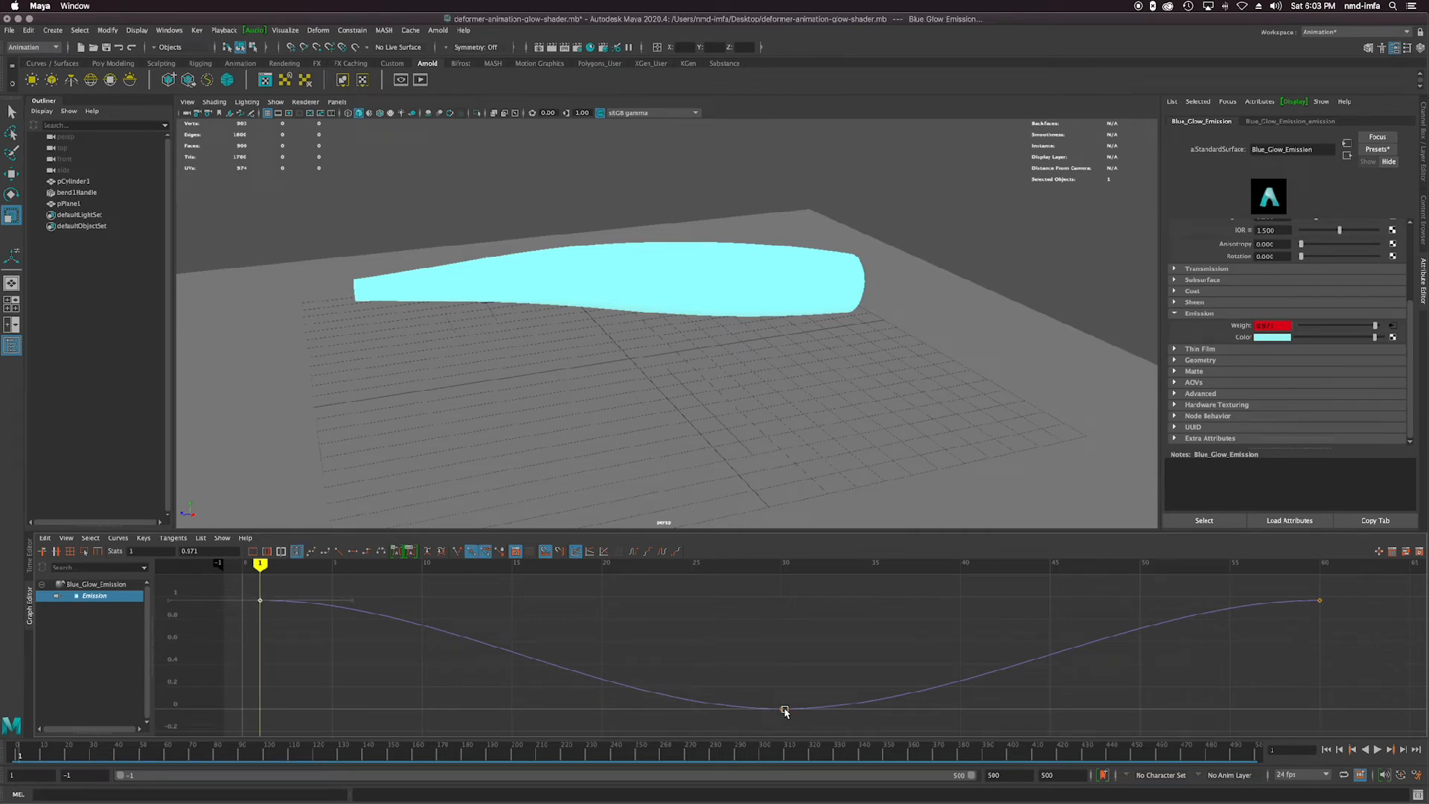
left_click(781, 708)
key(".")
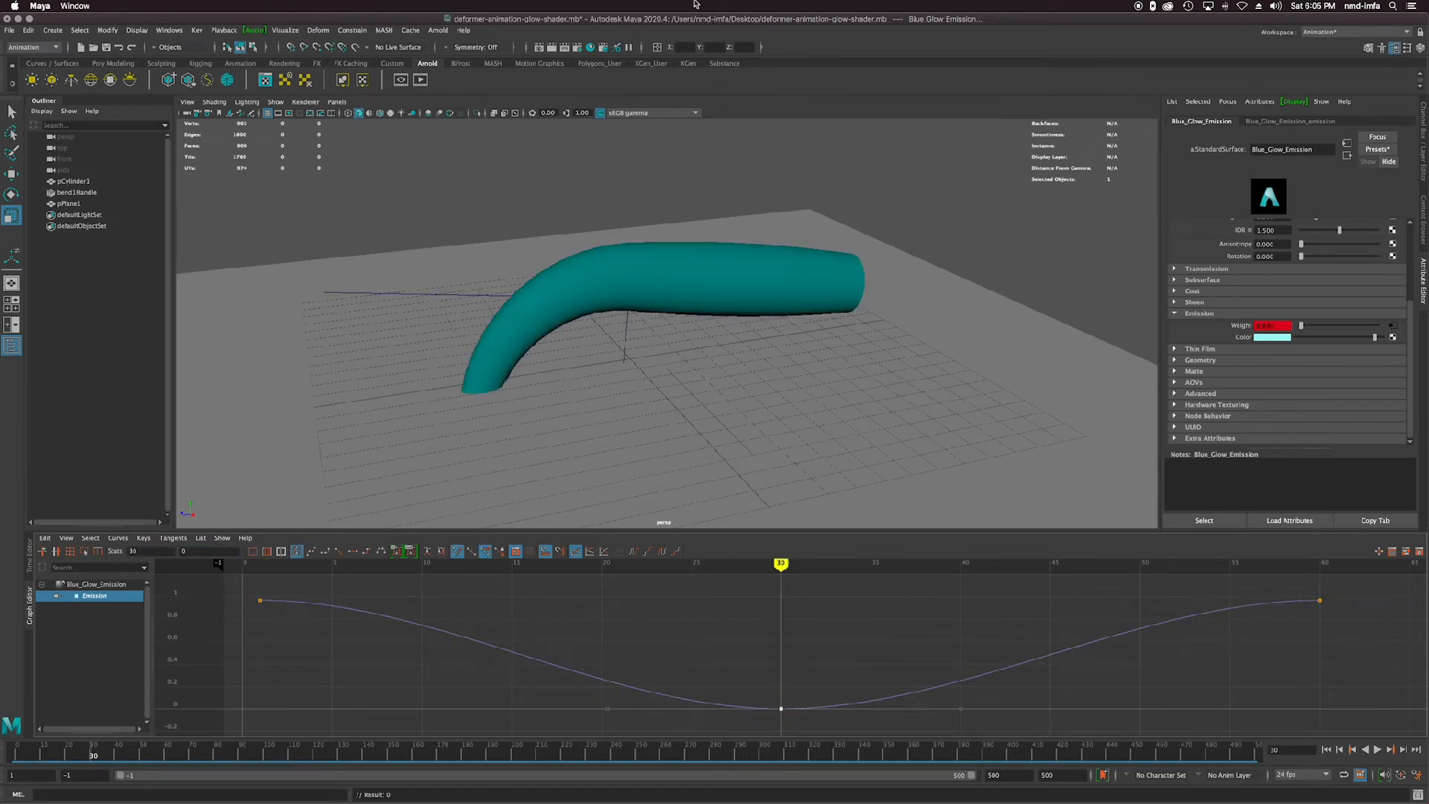
Delete all keys on the Blue_Glow_Emission material's Emission curve and deselect the material in the Graph Editor.
left_click_drag(774, 570, 778, 653)
left_click_drag(1333, 589, 249, 709)
key("Delete")
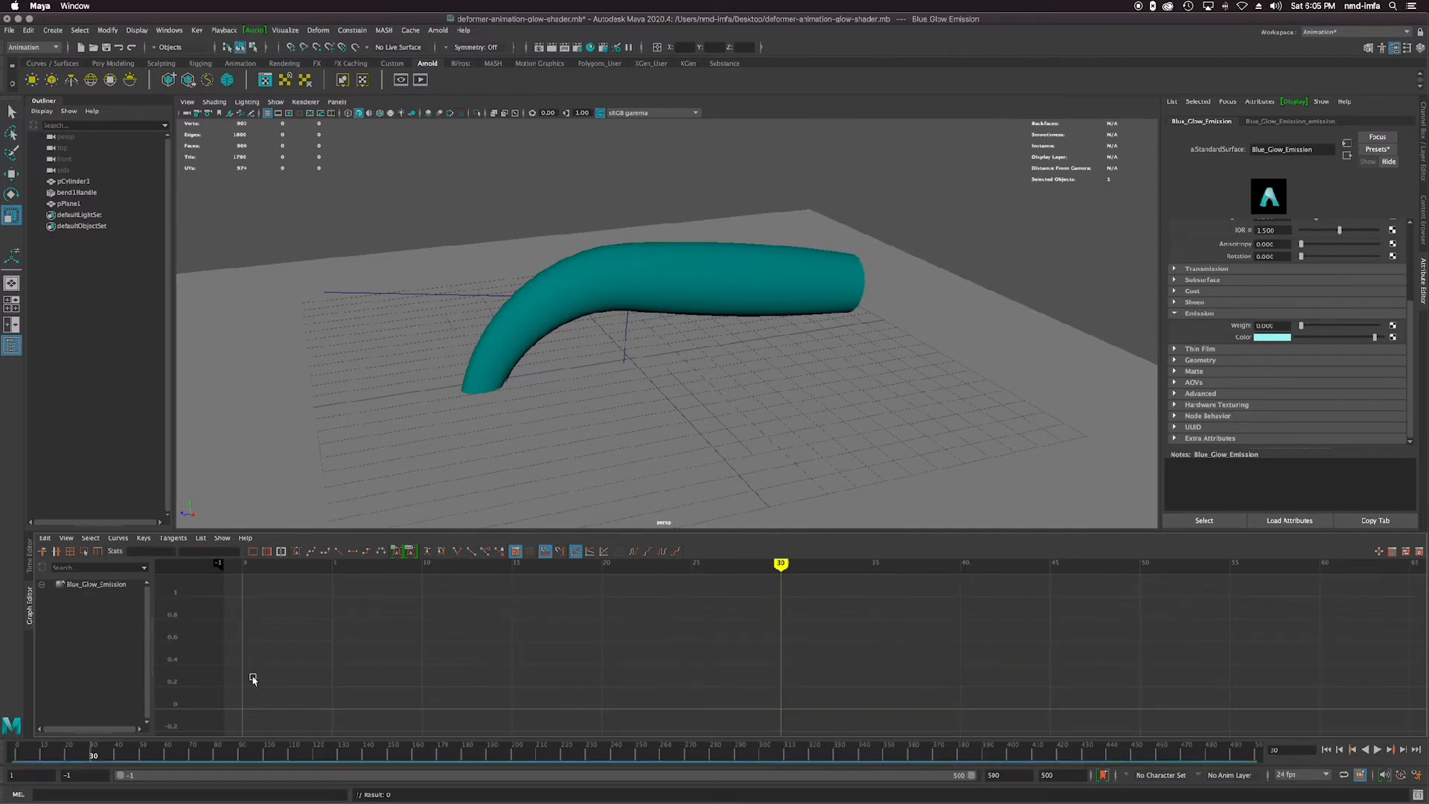
left_click(90, 585)
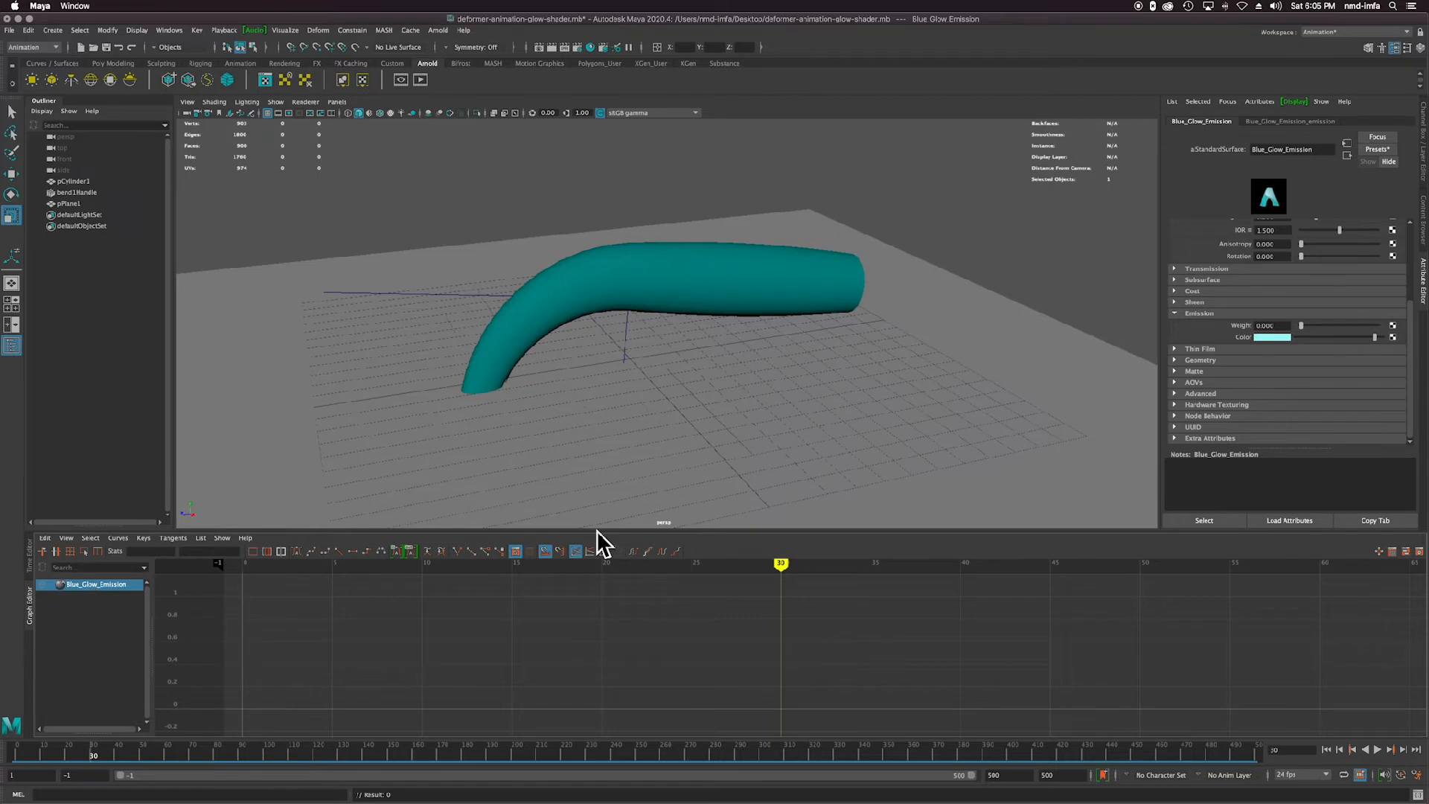
mouse_move(1301, 326)
left_mouse_down()
mouse_move(1320, 326)
mouse_move(1302, 326)
left_mouse_up()
left_click(80, 618)
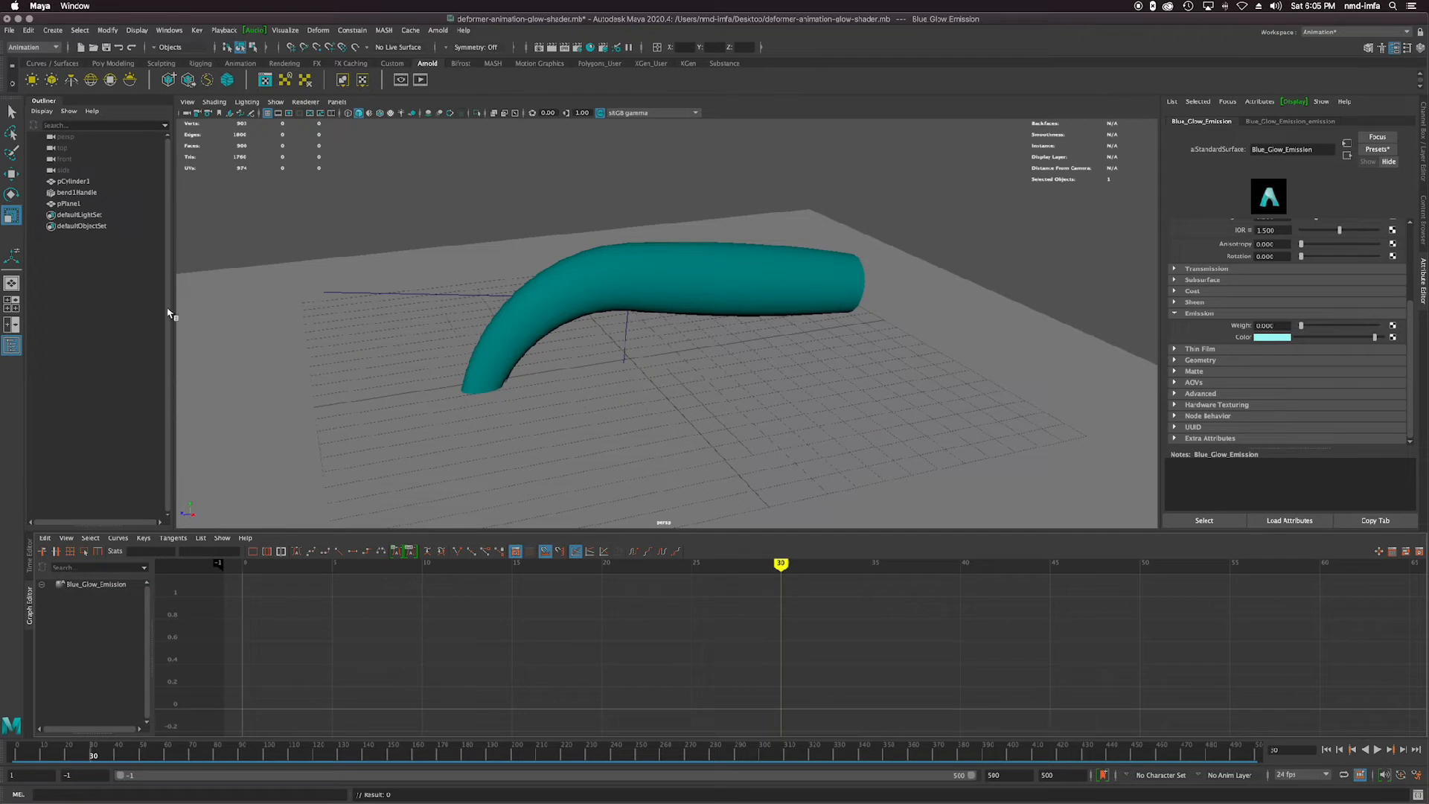
Check the bend handle and cylinder curves, scrub the animation to frame 45 and save the scene.
left_click(78, 202)
left_click(77, 193)
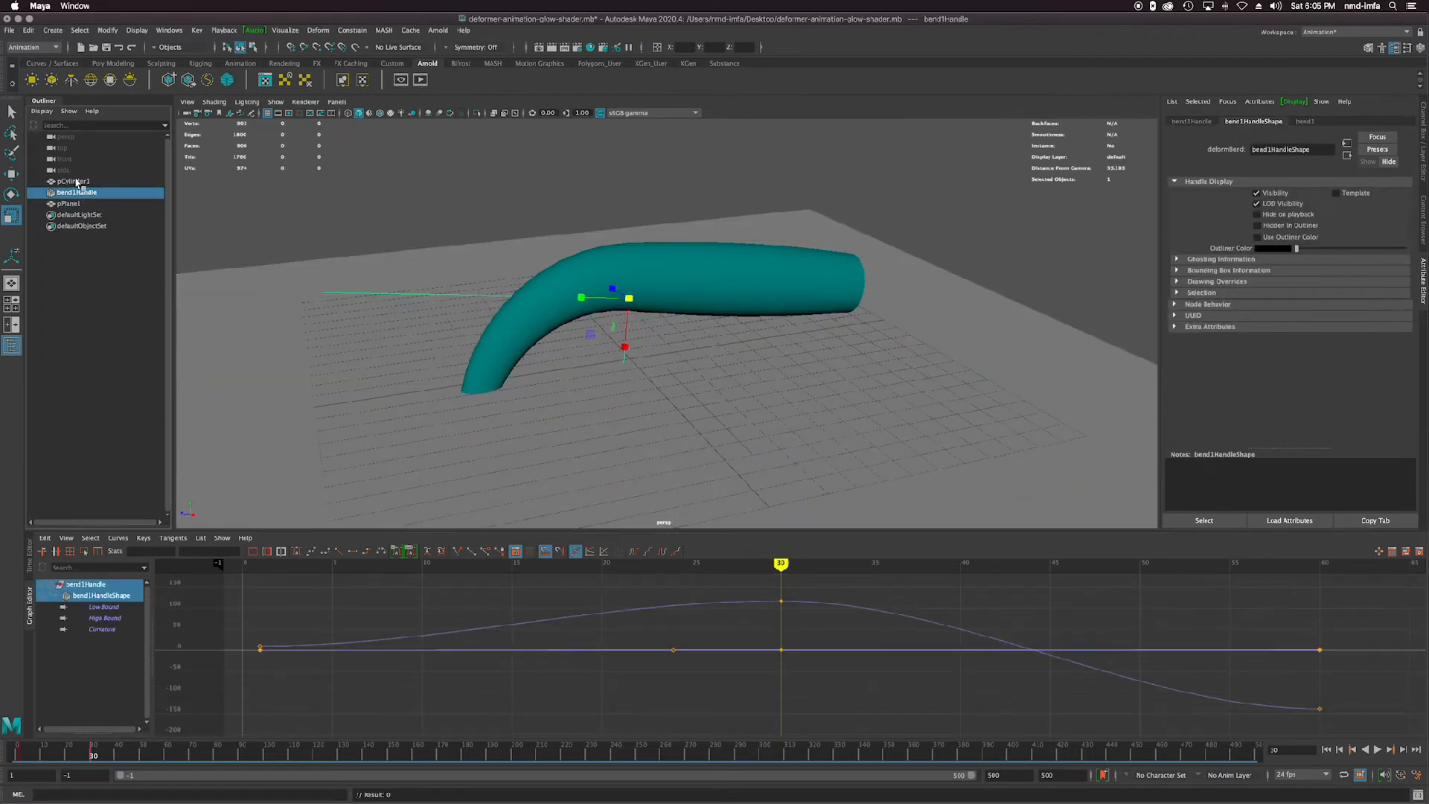
left_click(78, 181)
mouse_move(781, 564)
left_mouse_down()
mouse_move(405, 567)
mouse_move(1015, 580)
mouse_move(1317, 607)
mouse_move(775, 609)
mouse_move(1057, 612)
left_mouse_up()
key("super+s")
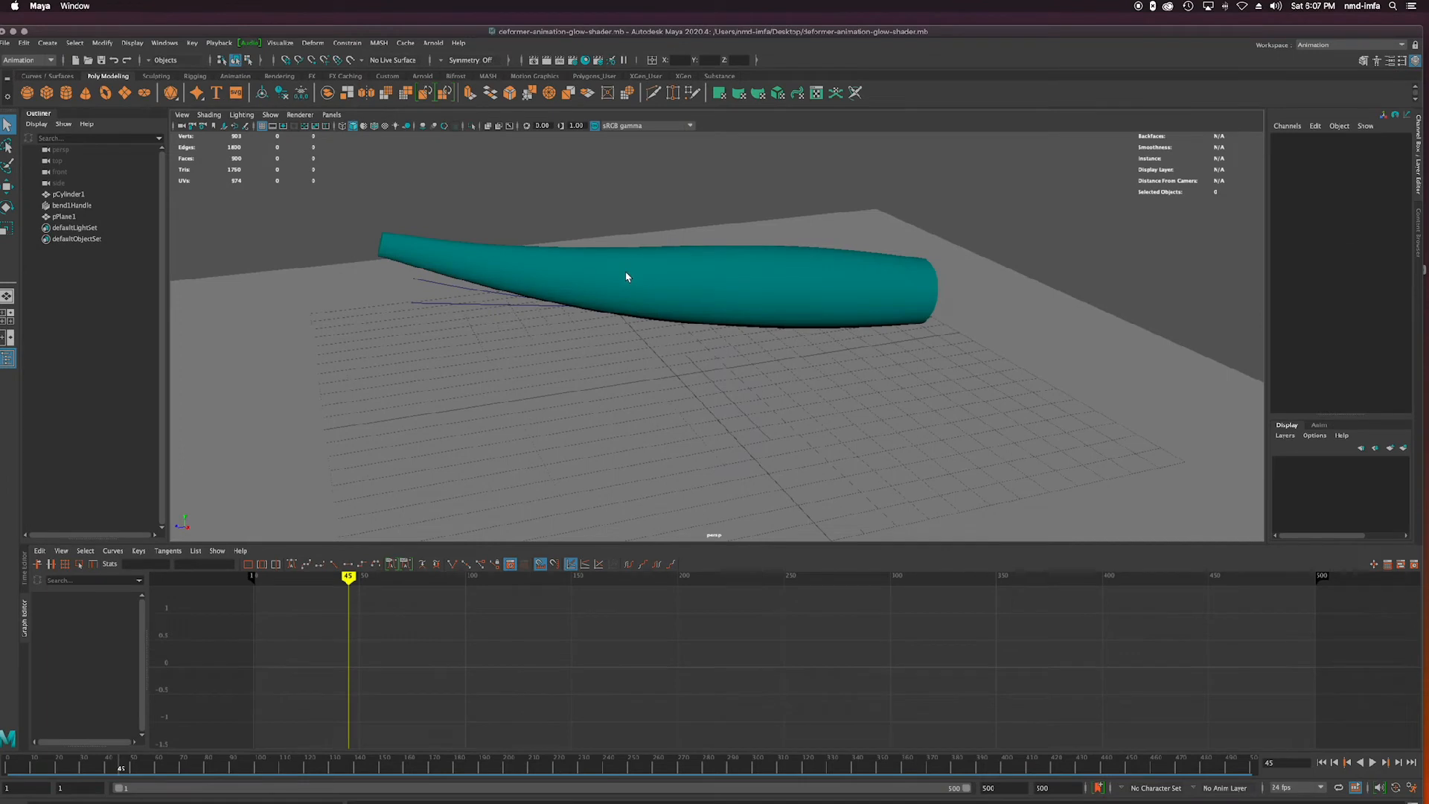
At frame 47, create an Arnold mesh light from the tapered cylinder and reveal it under the cylinder in the Outliner.
left_click(633, 274)
left_click_drag(780, 574, 1085, 563)
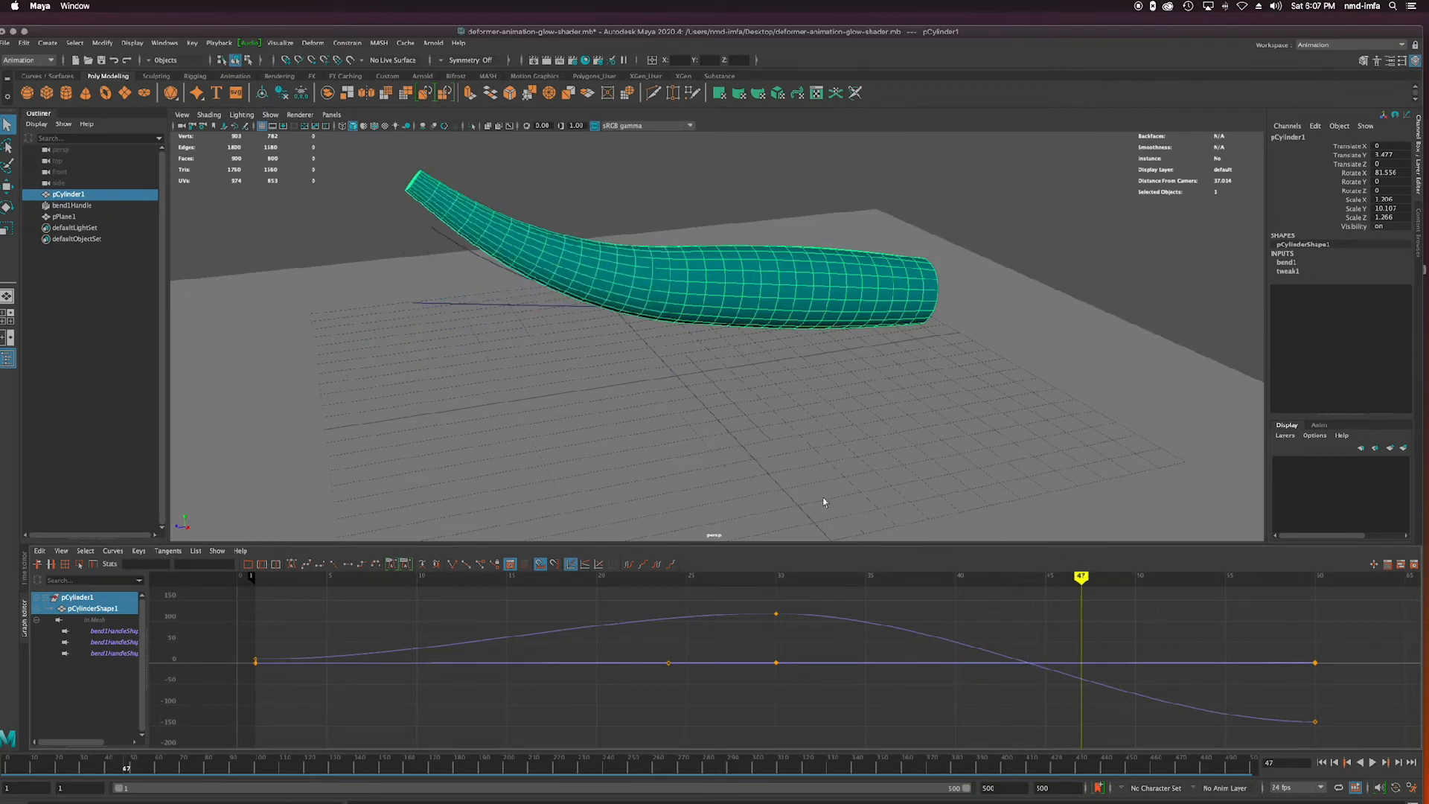
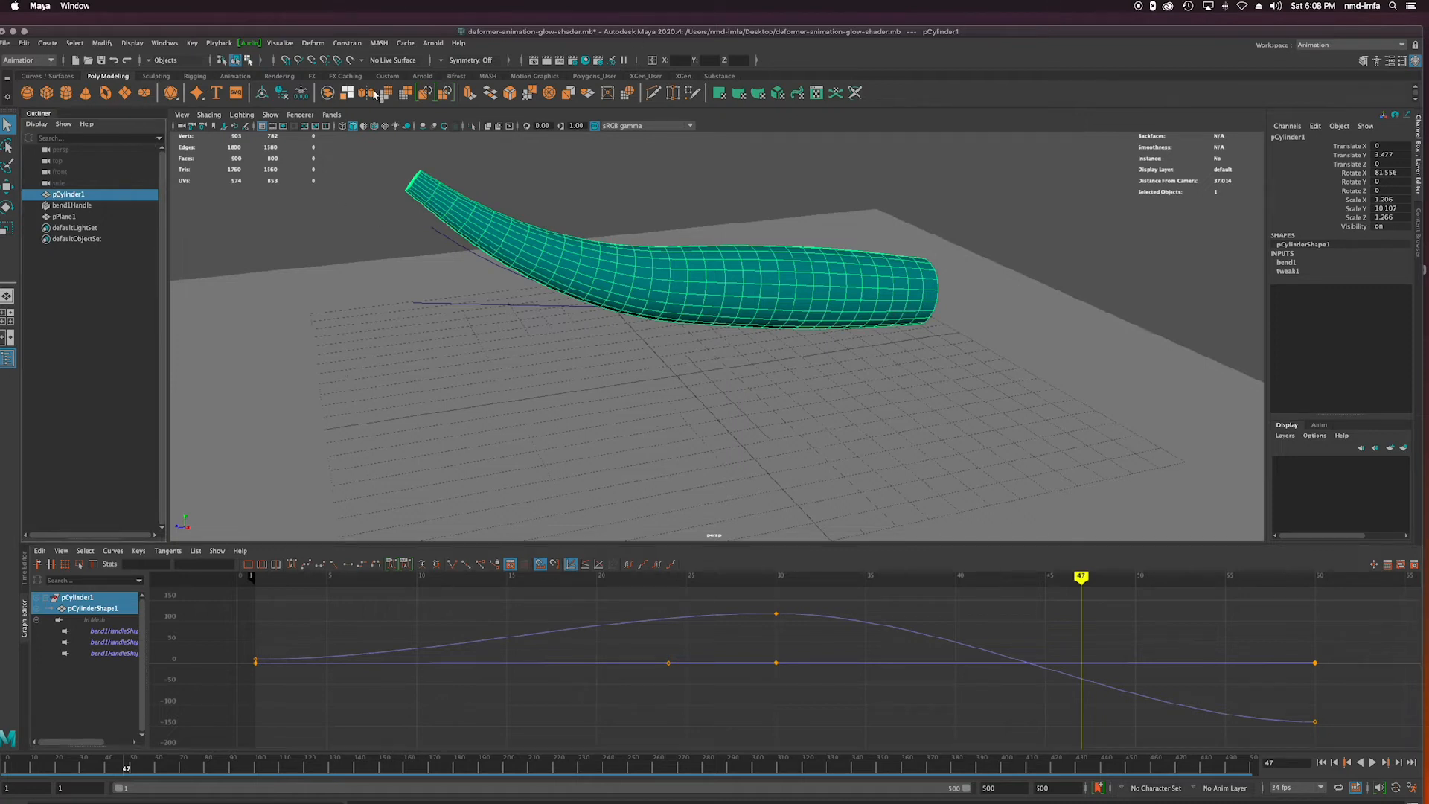
left_click(422, 76)
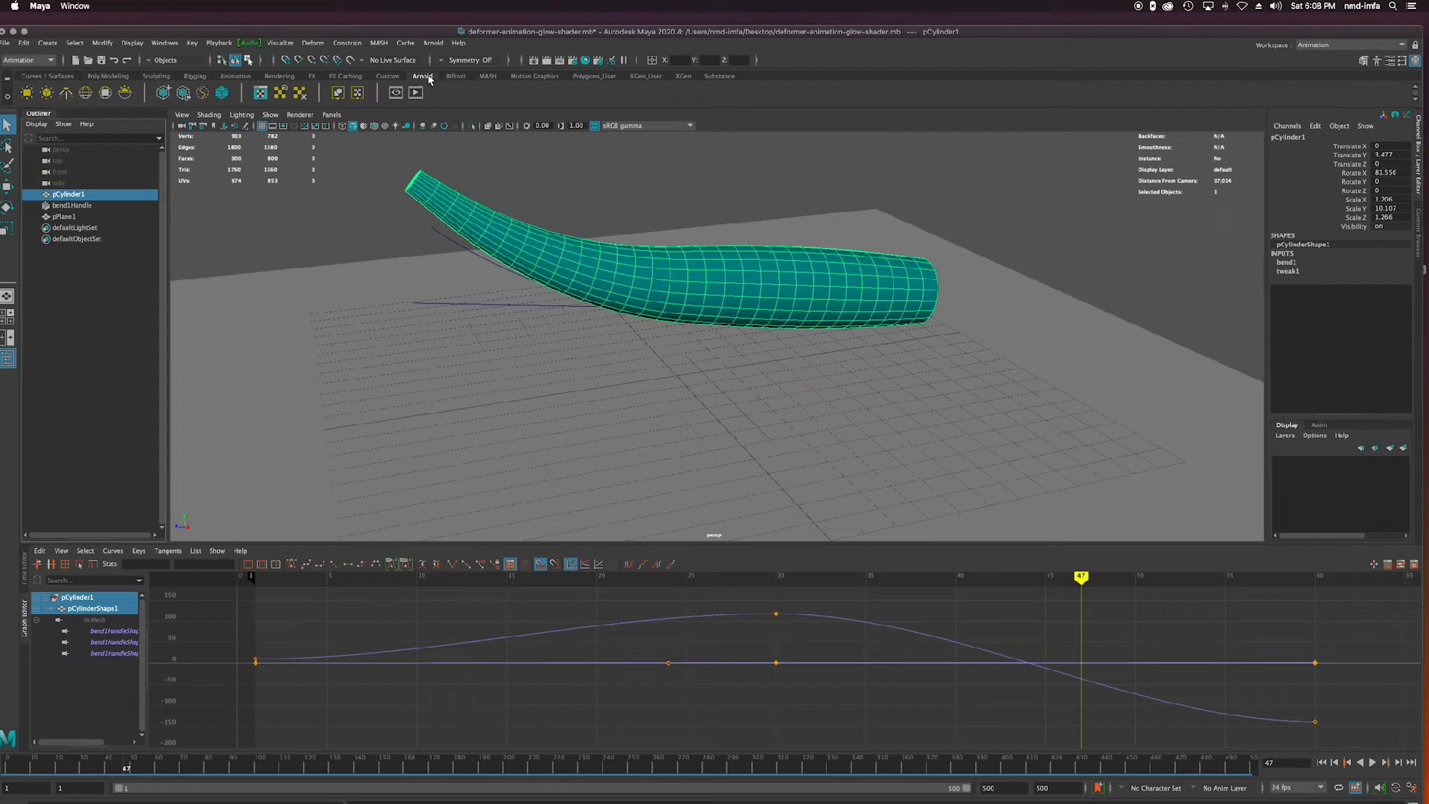
left_click(46, 93)
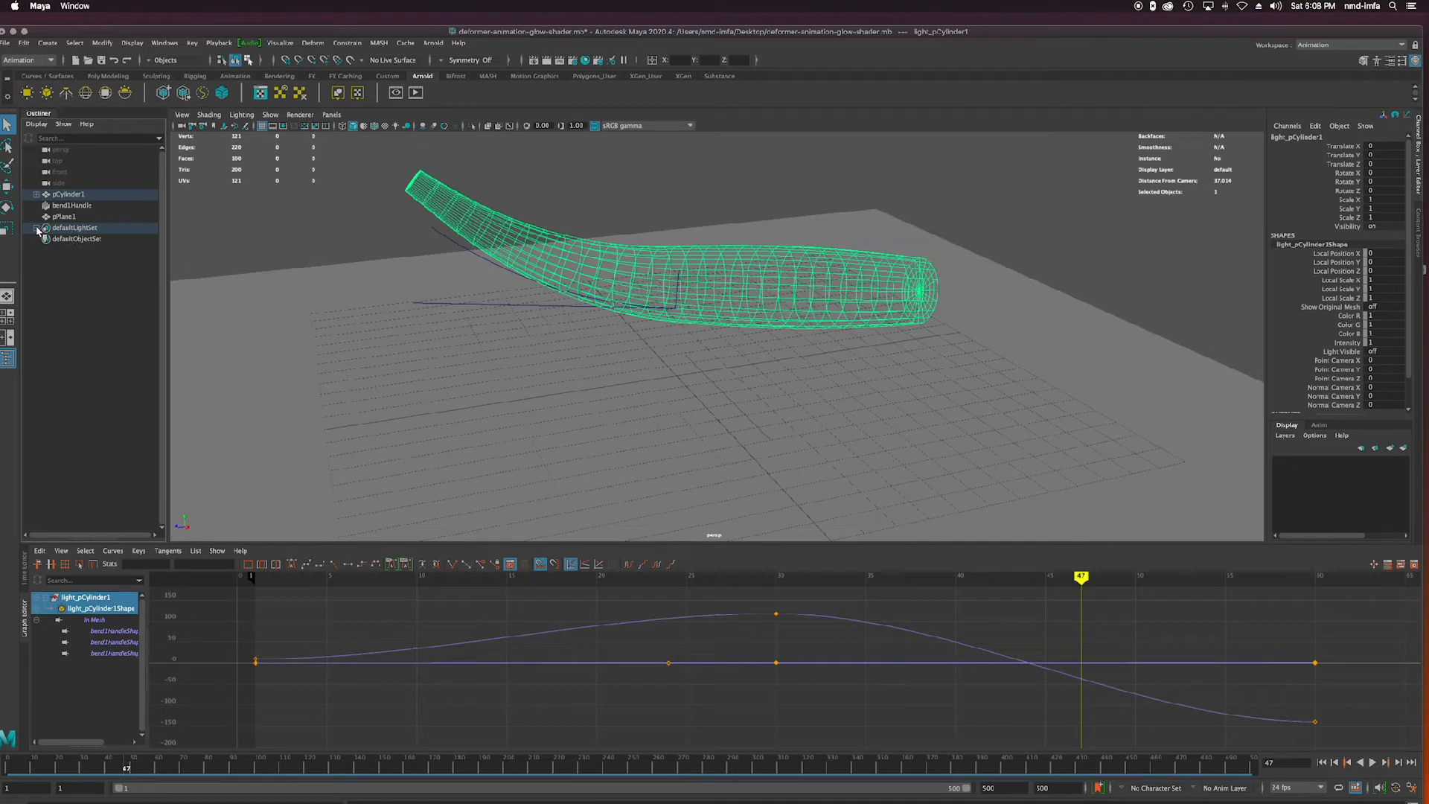
left_click(36, 195)
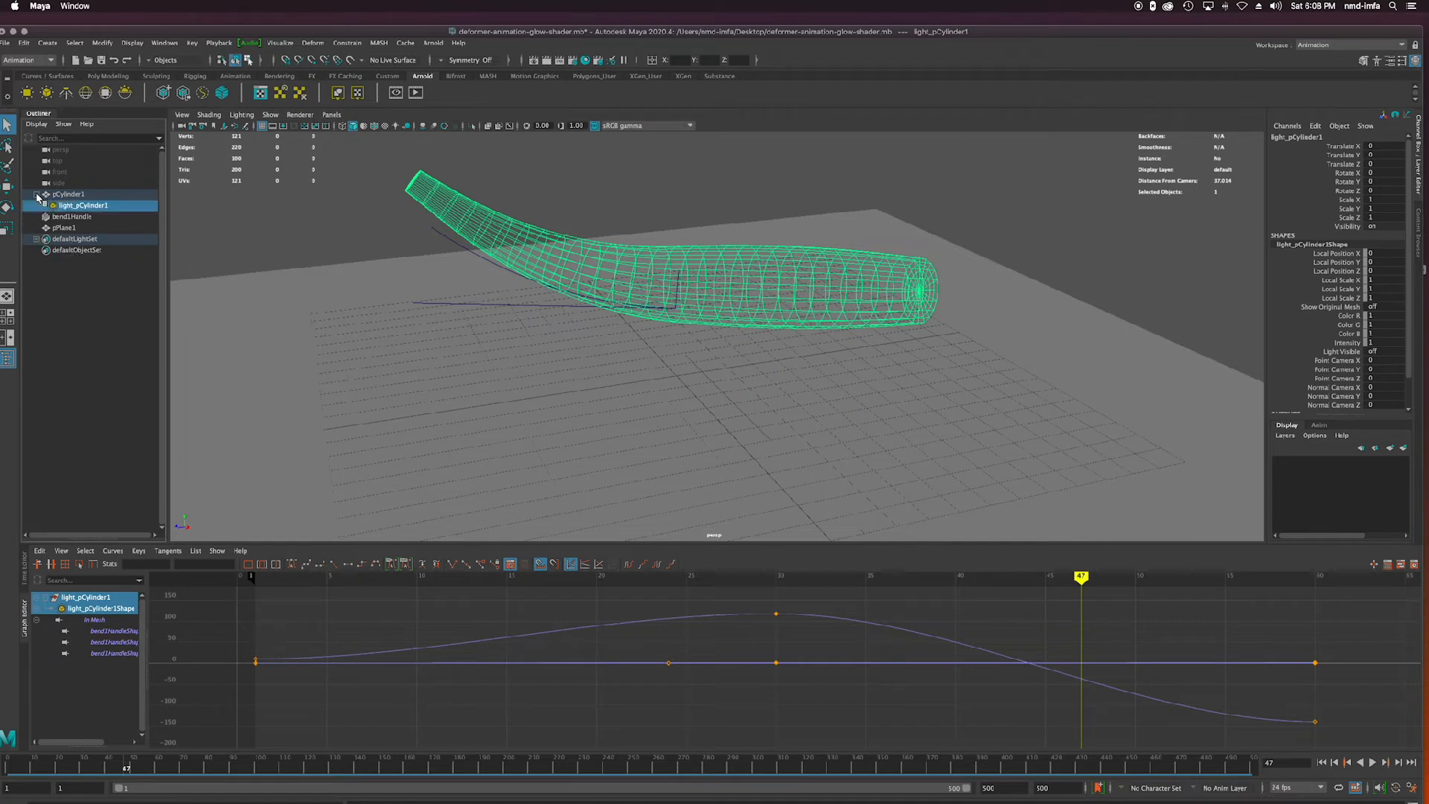
Open the Attribute Editor, look through the cylinder's nodes and bring up the shape attributes of its mesh light.
left_click(77, 195)
left_click(73, 205)
key("Up")
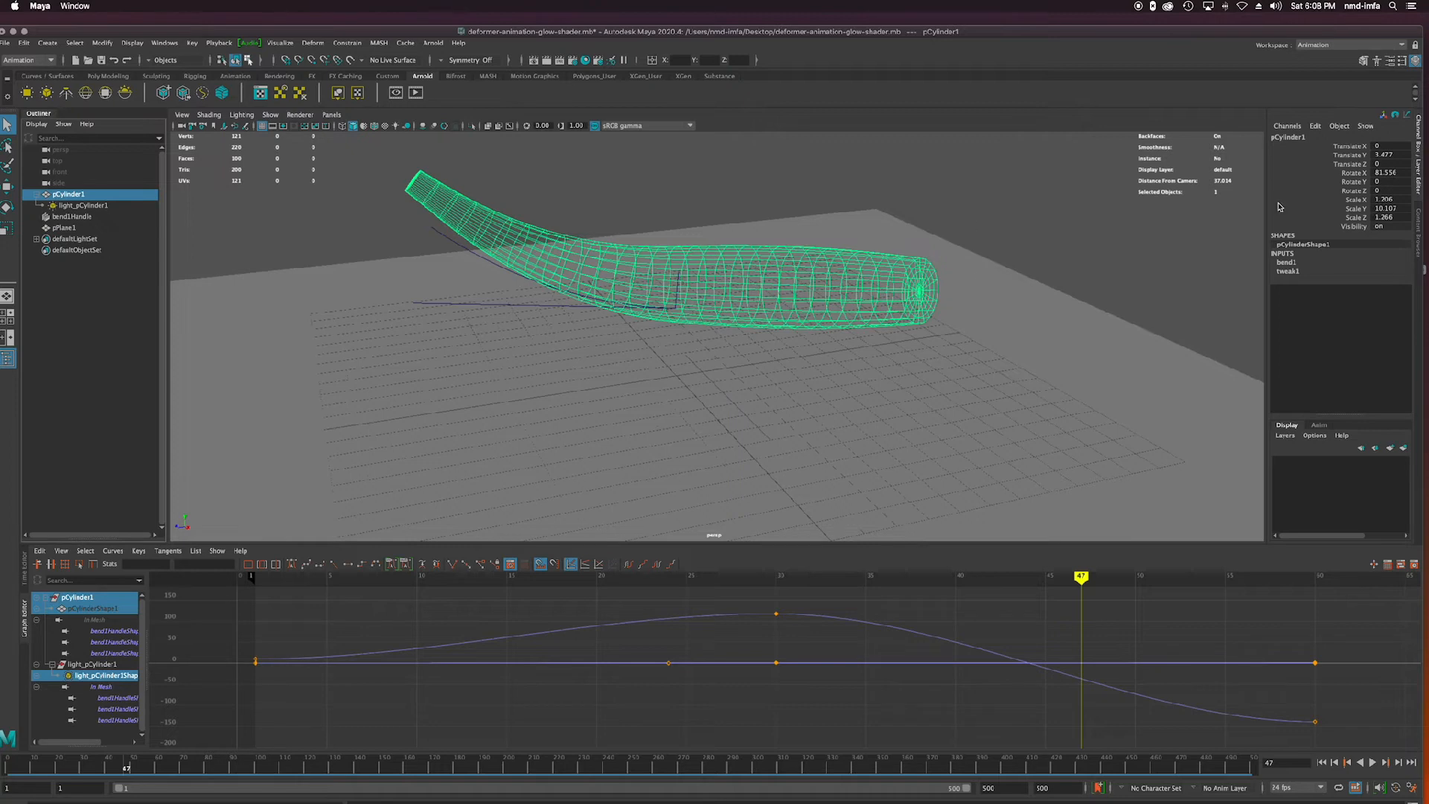
left_click(1404, 63)
left_click_drag(1083, 100, 1417, 283)
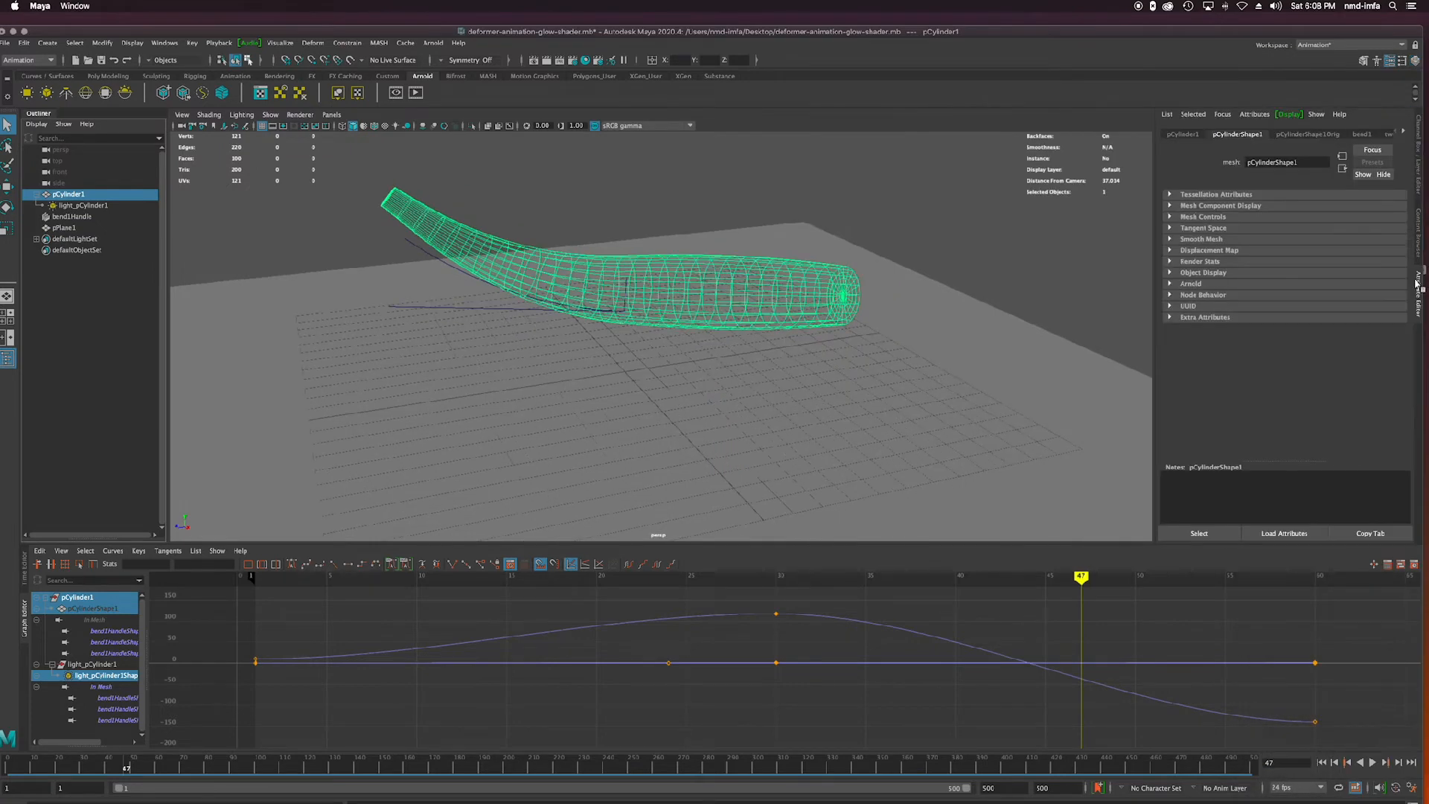
left_click(1405, 132)
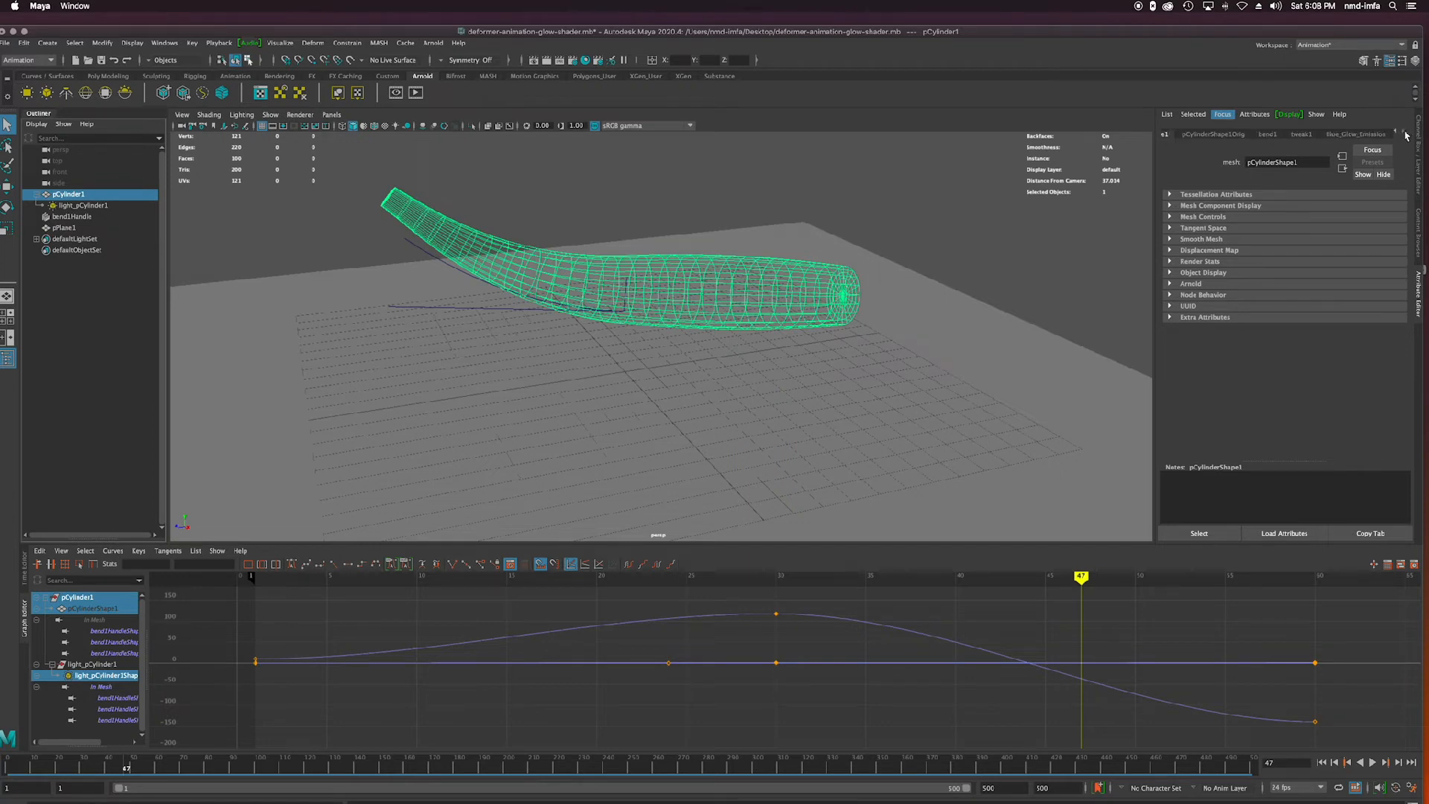
left_click(82, 206)
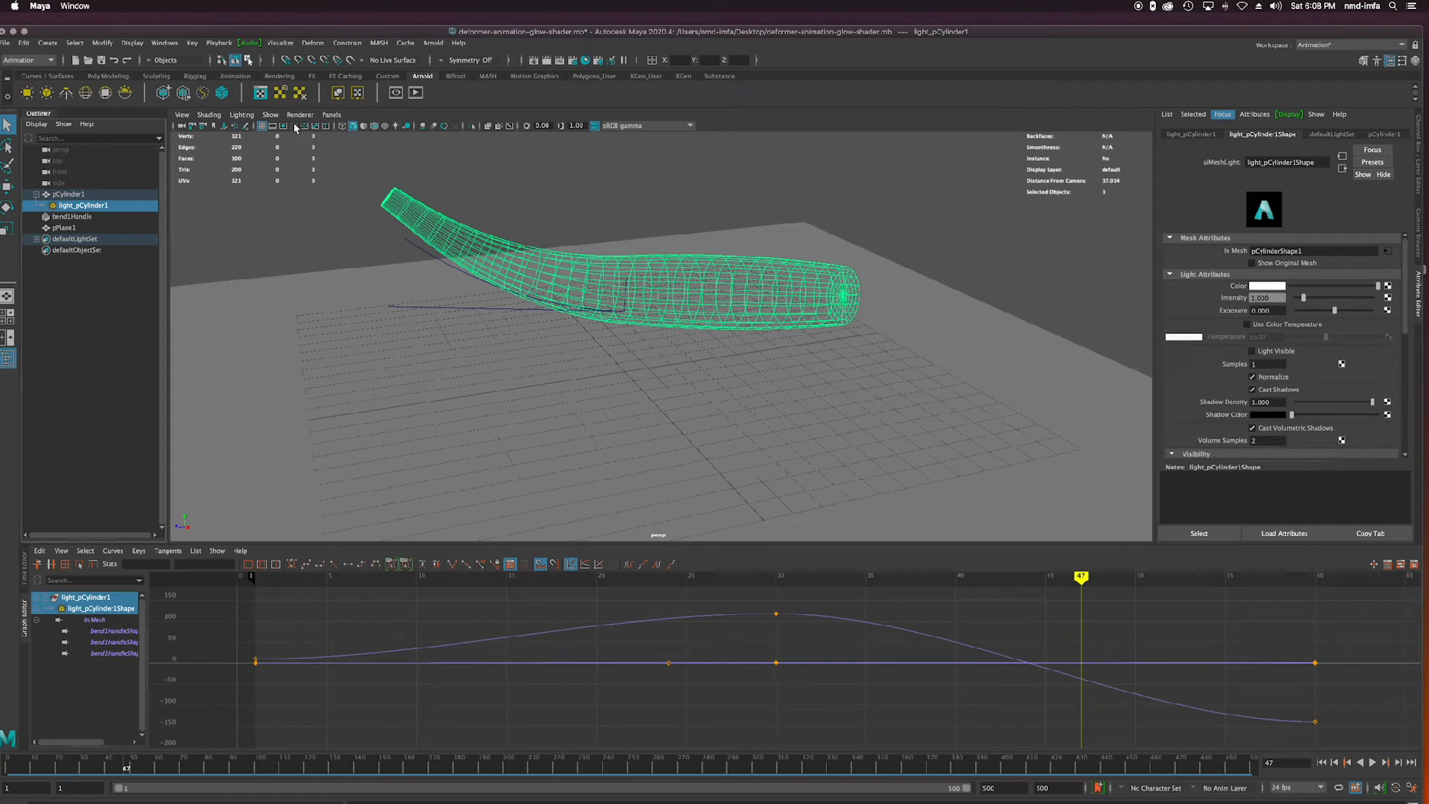
left_click(241, 114)
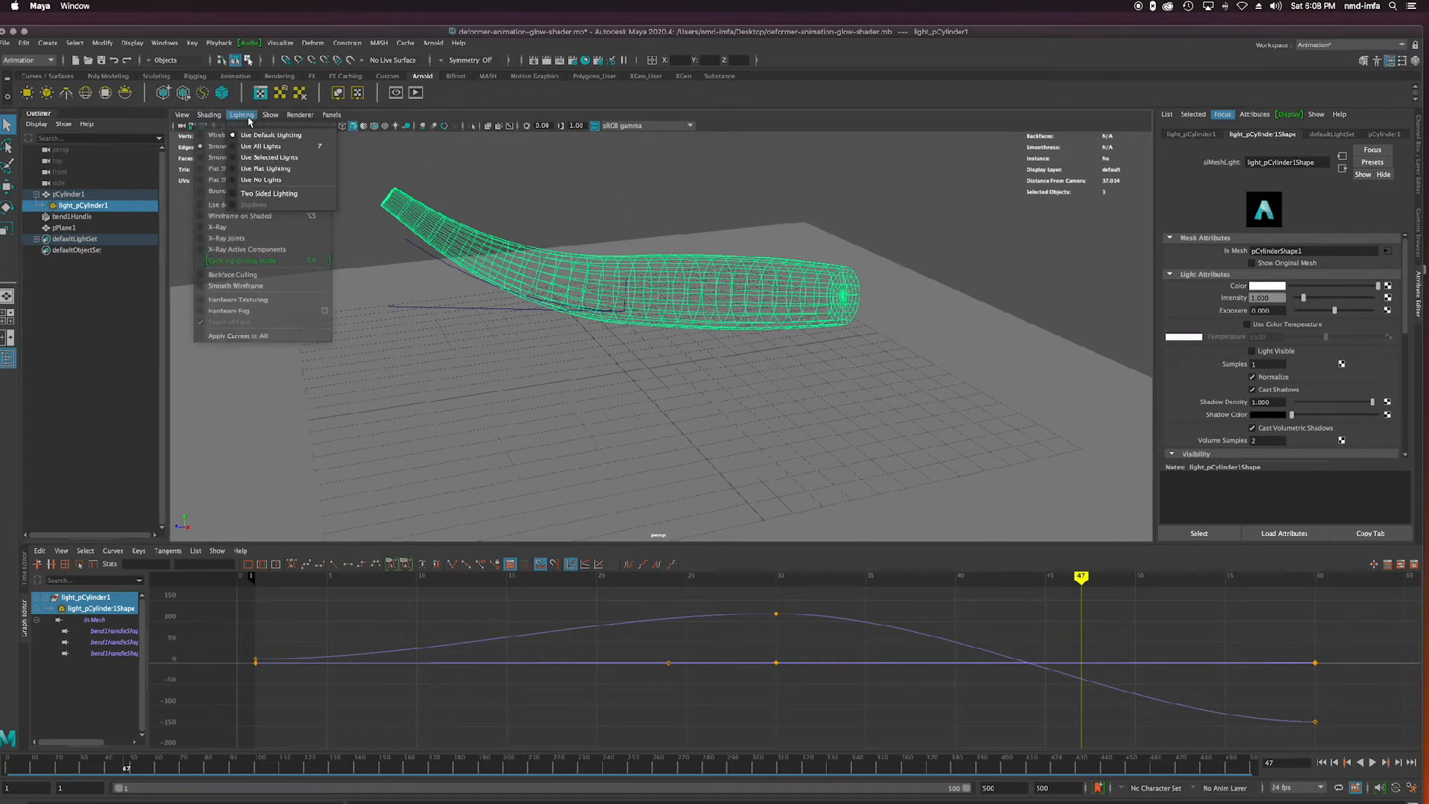
left_click(248, 118)
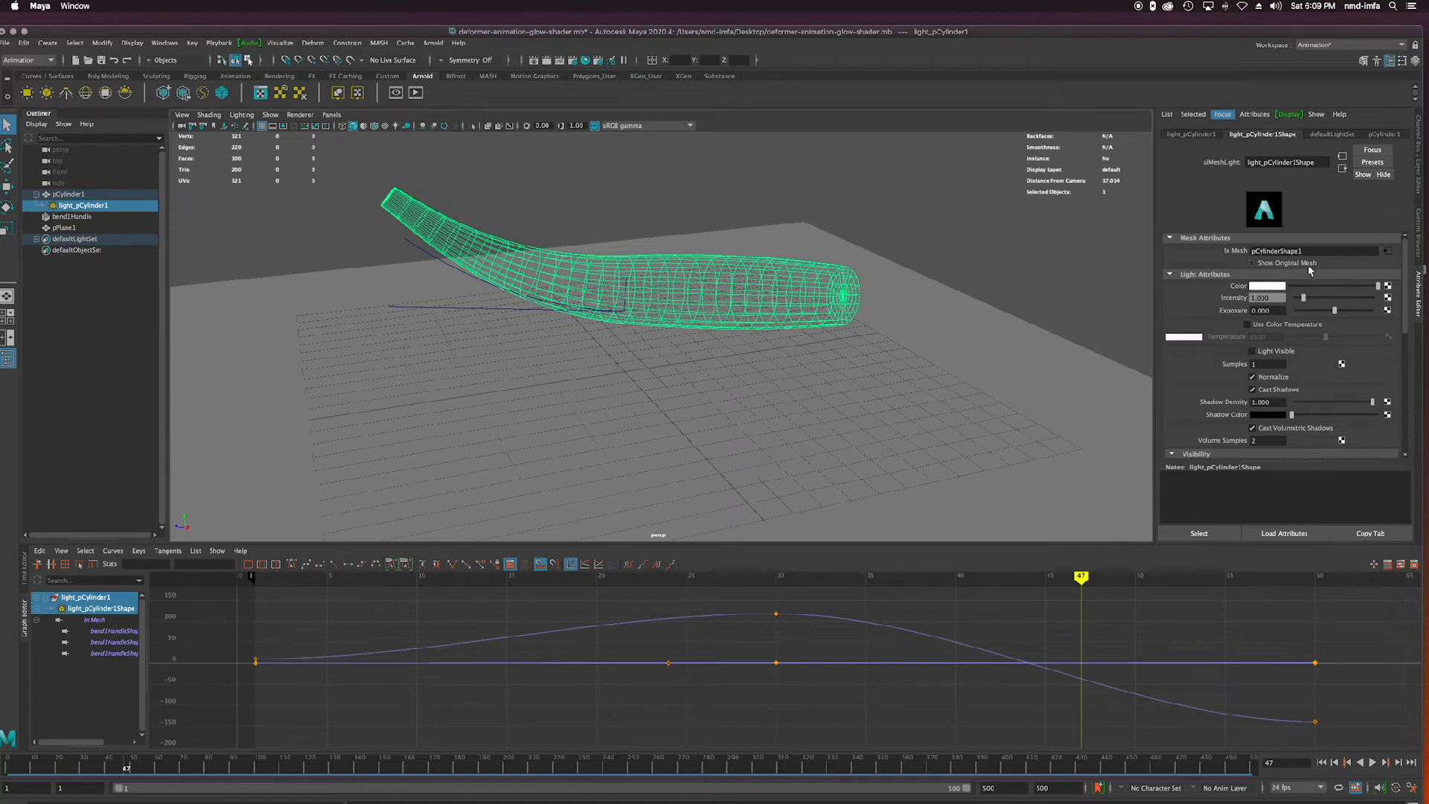
Toggle Show Original Mesh on the mesh light to compare both displays, leaving it on.
left_click(1253, 264)
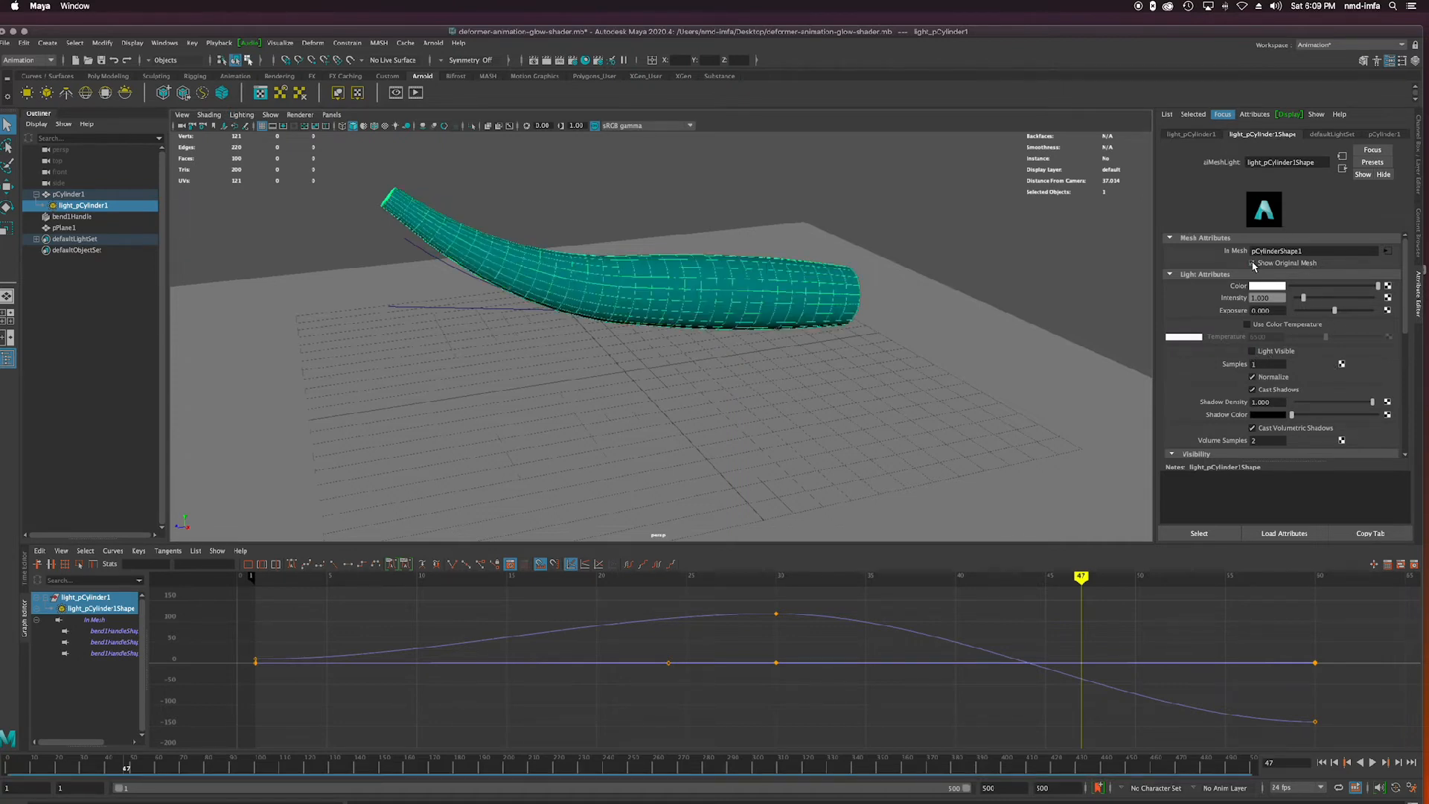
left_click(1253, 264)
left_click(1253, 264)
left_click(1253, 264)
left_click(1253, 263)
left_click(1253, 264)
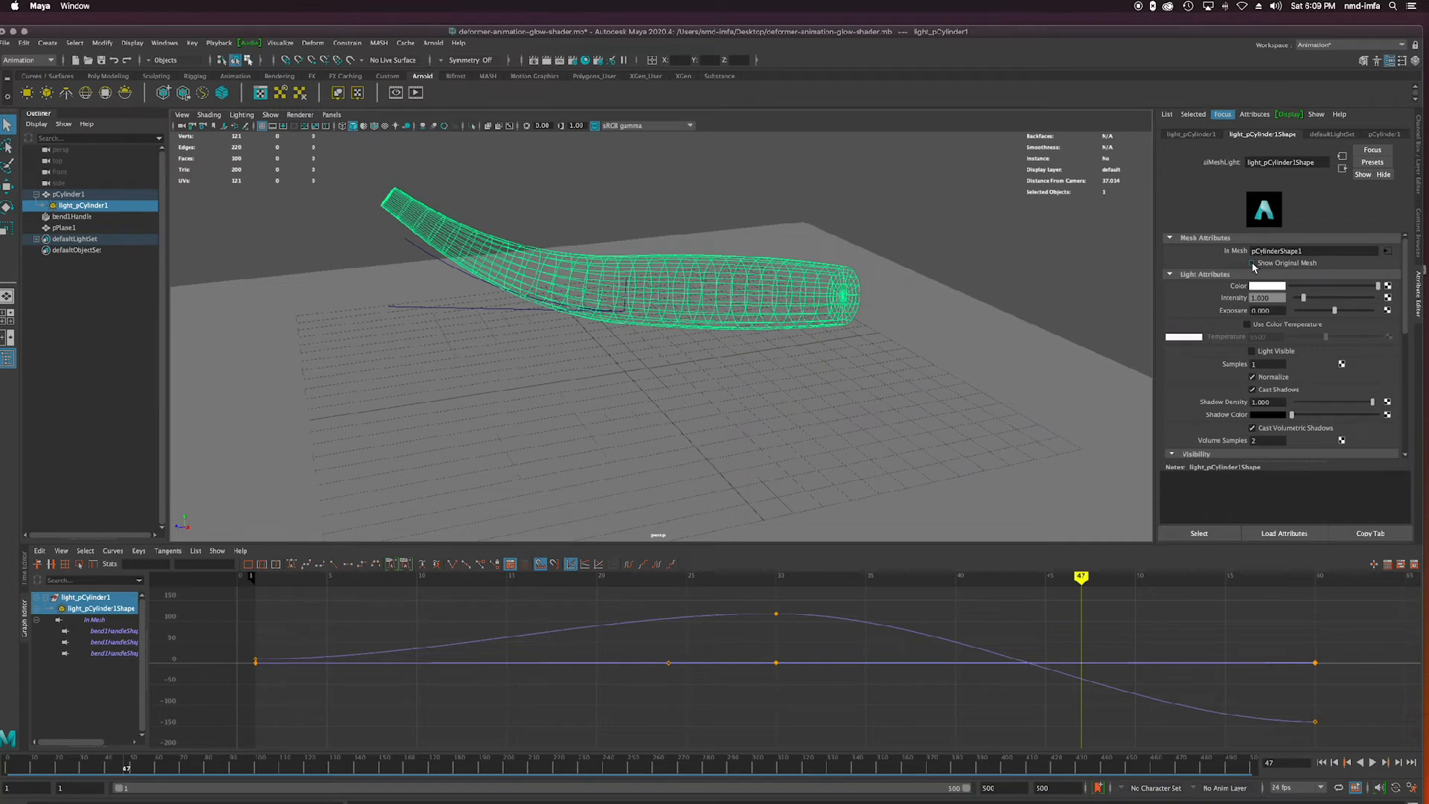
left_click(1253, 263)
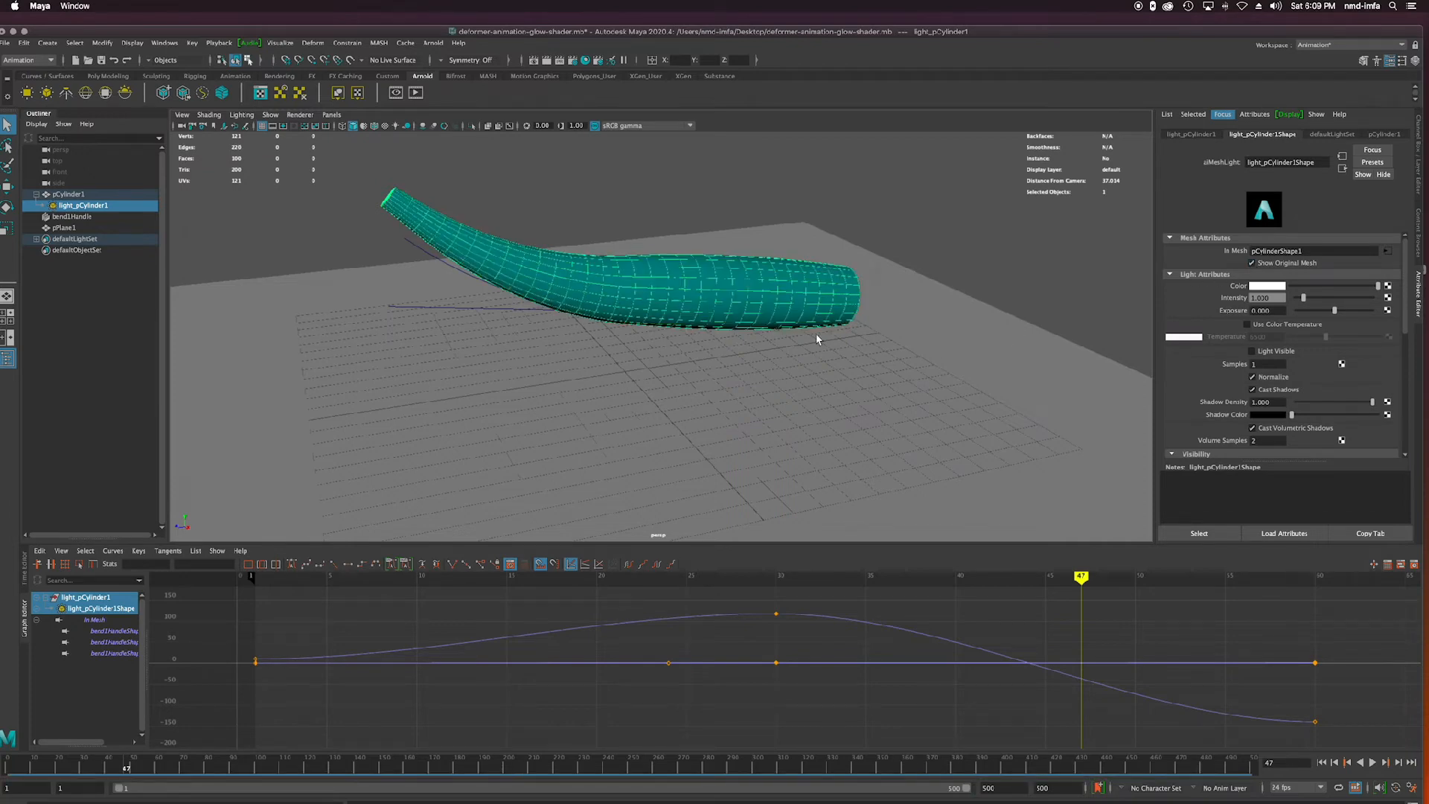
Set the mesh light's Intensity to 100 and Exposure to 5, and start an Arnold render of the scene.
left_click_drag(792, 336, 772, 356, "alt")
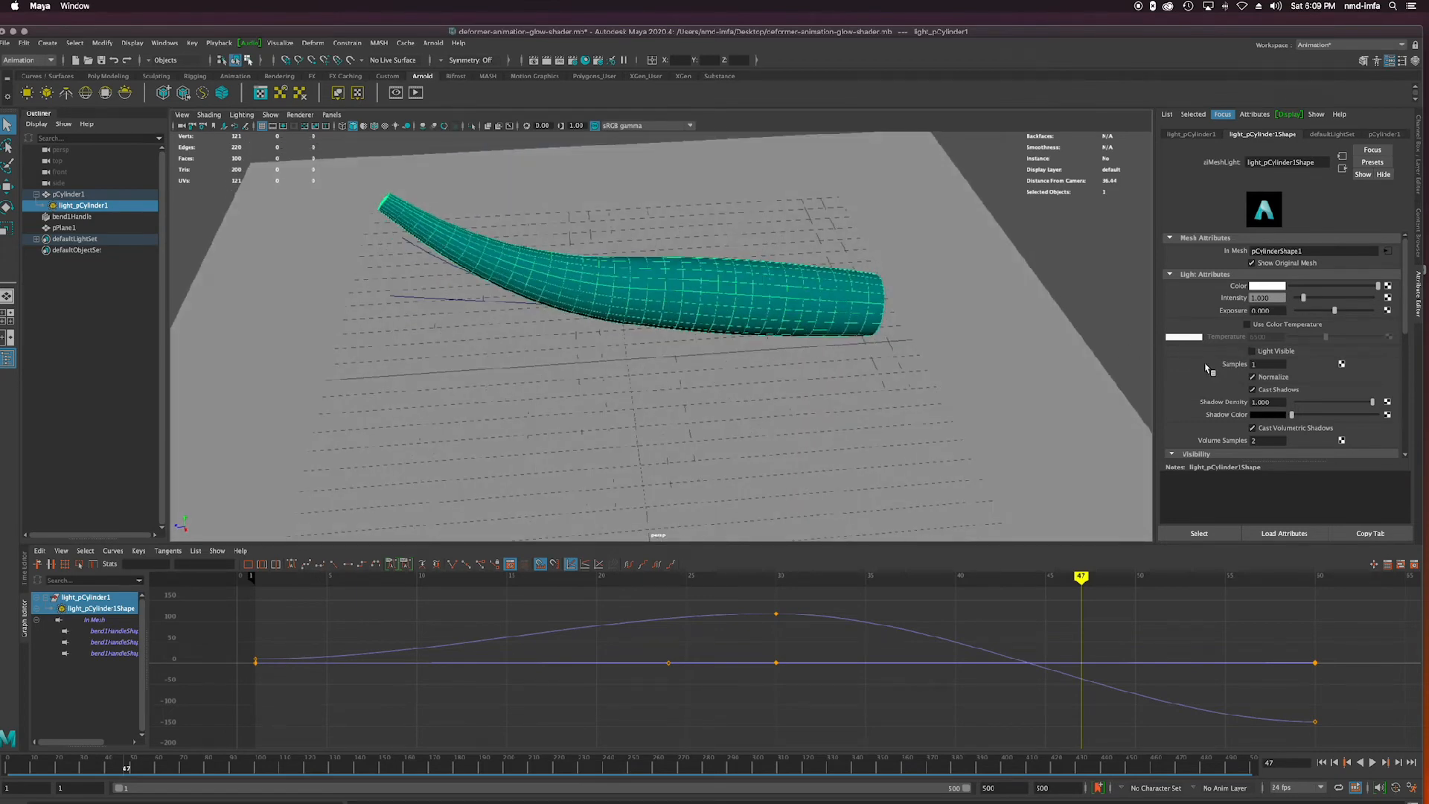
mouse_move(812, 361)
left_mouse_down("alt")
mouse_move(822, 321)
mouse_move(832, 352)
left_mouse_up("alt")
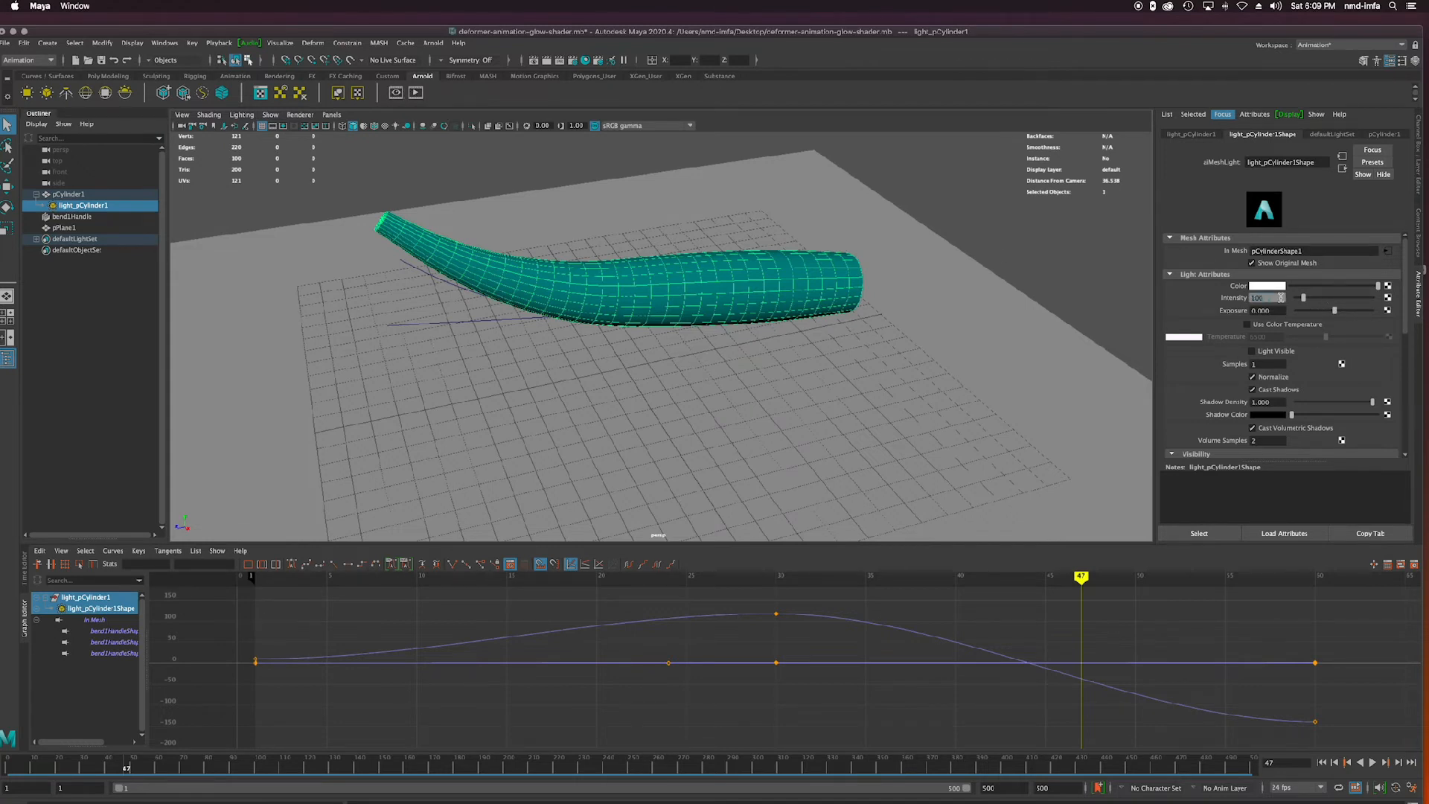
left_click(1269, 311)
left_click(415, 92)
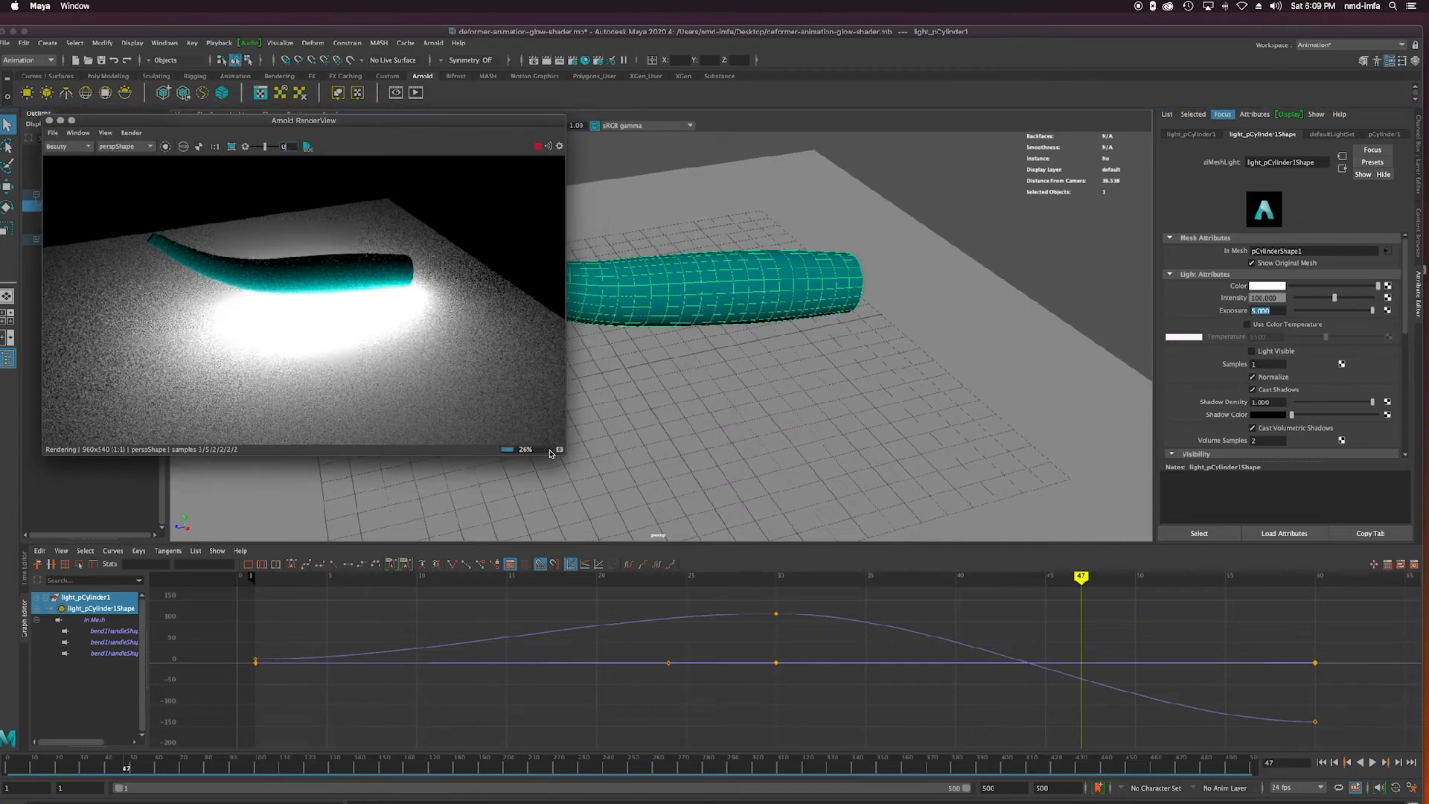
Enlarge the Arnold RenderView window and examine the mesh light's illumination on the floor from another camera angle.
left_click_drag(549, 453, 697, 602)
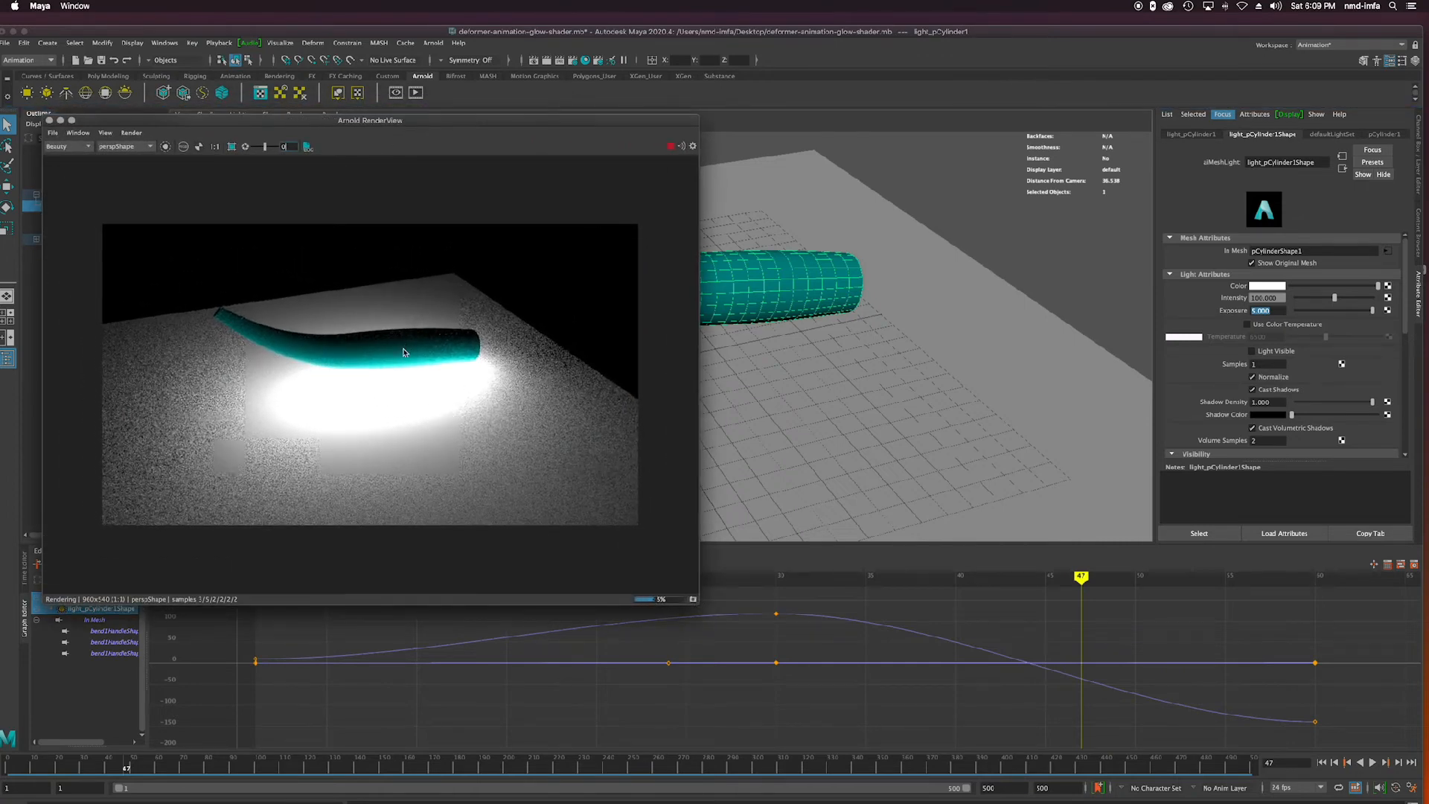
scroll(394, 363, "up", 2)
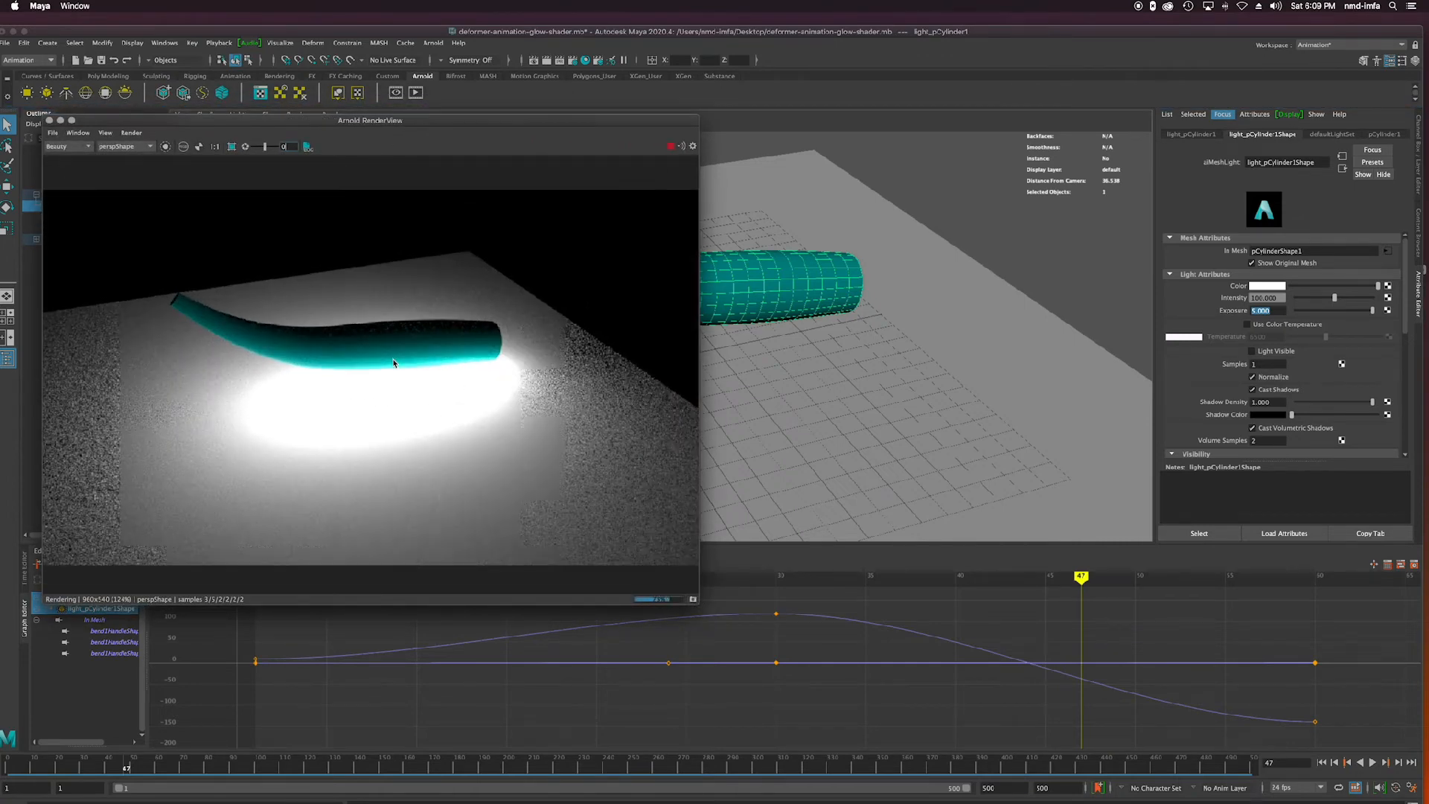
left_click_drag(805, 386, 775, 387, "alt")
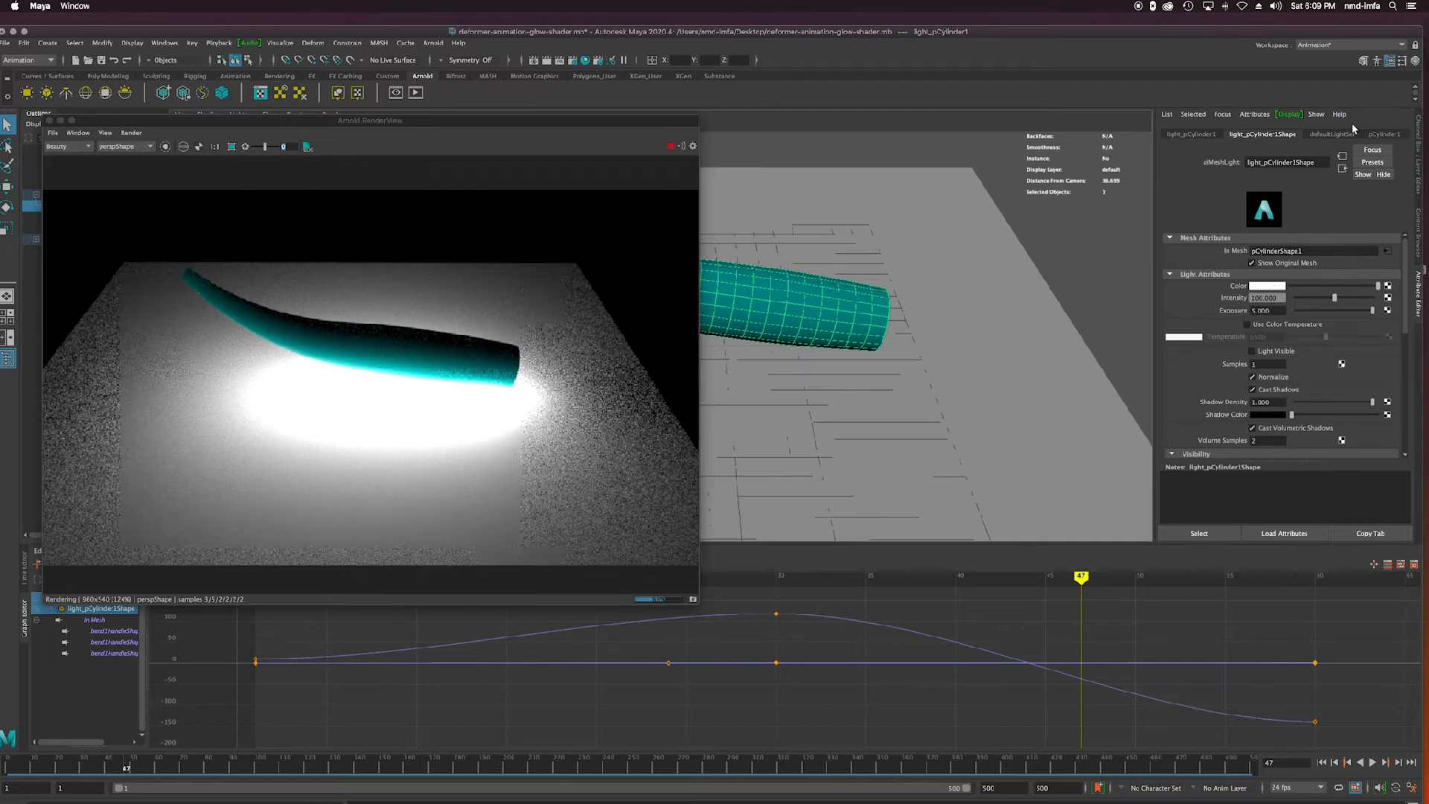
left_click_drag(512, 121, 633, 155)
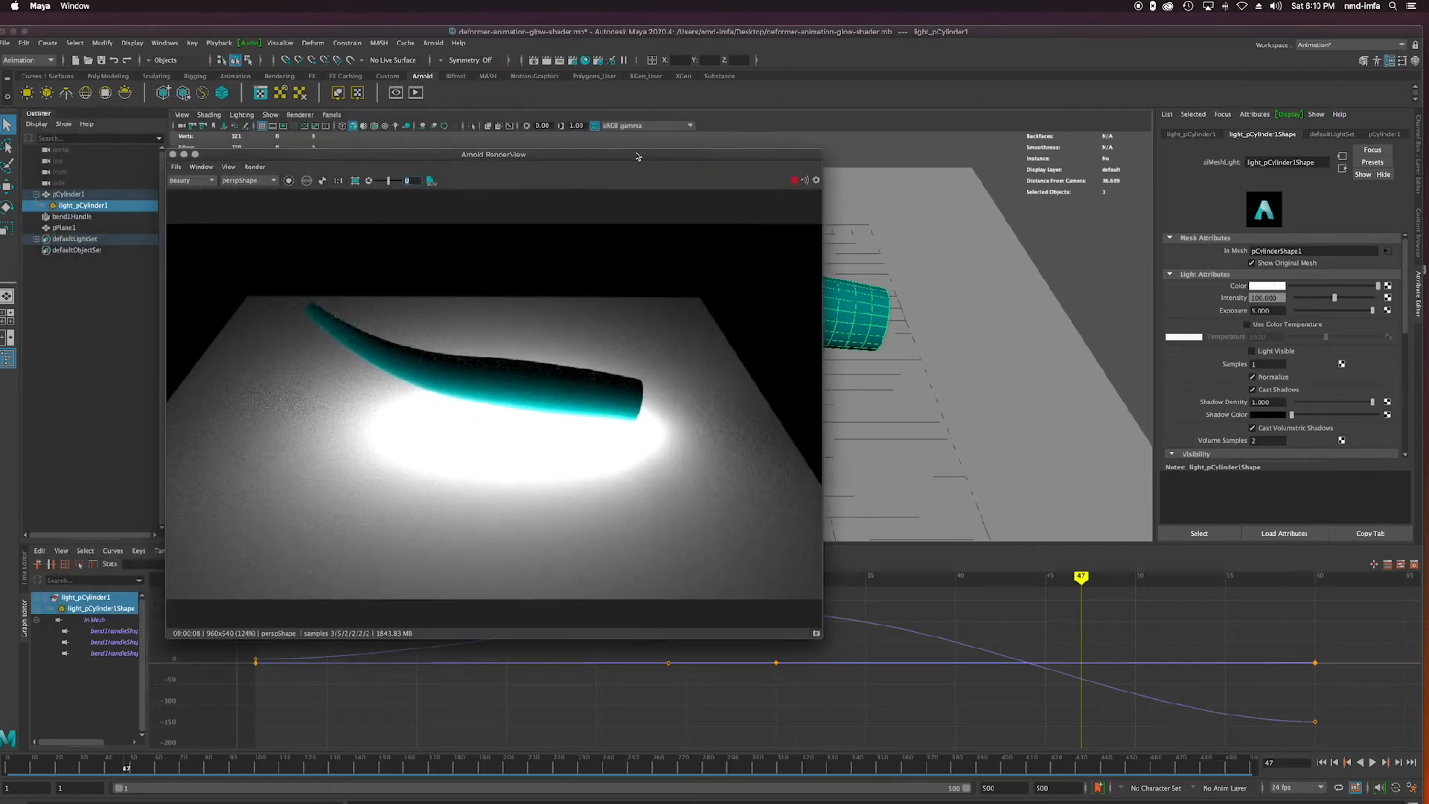
Turn on Light Visible for the cylinder's mesh light, tilt the camera to check the render and select the cylinder.
left_click(105, 207)
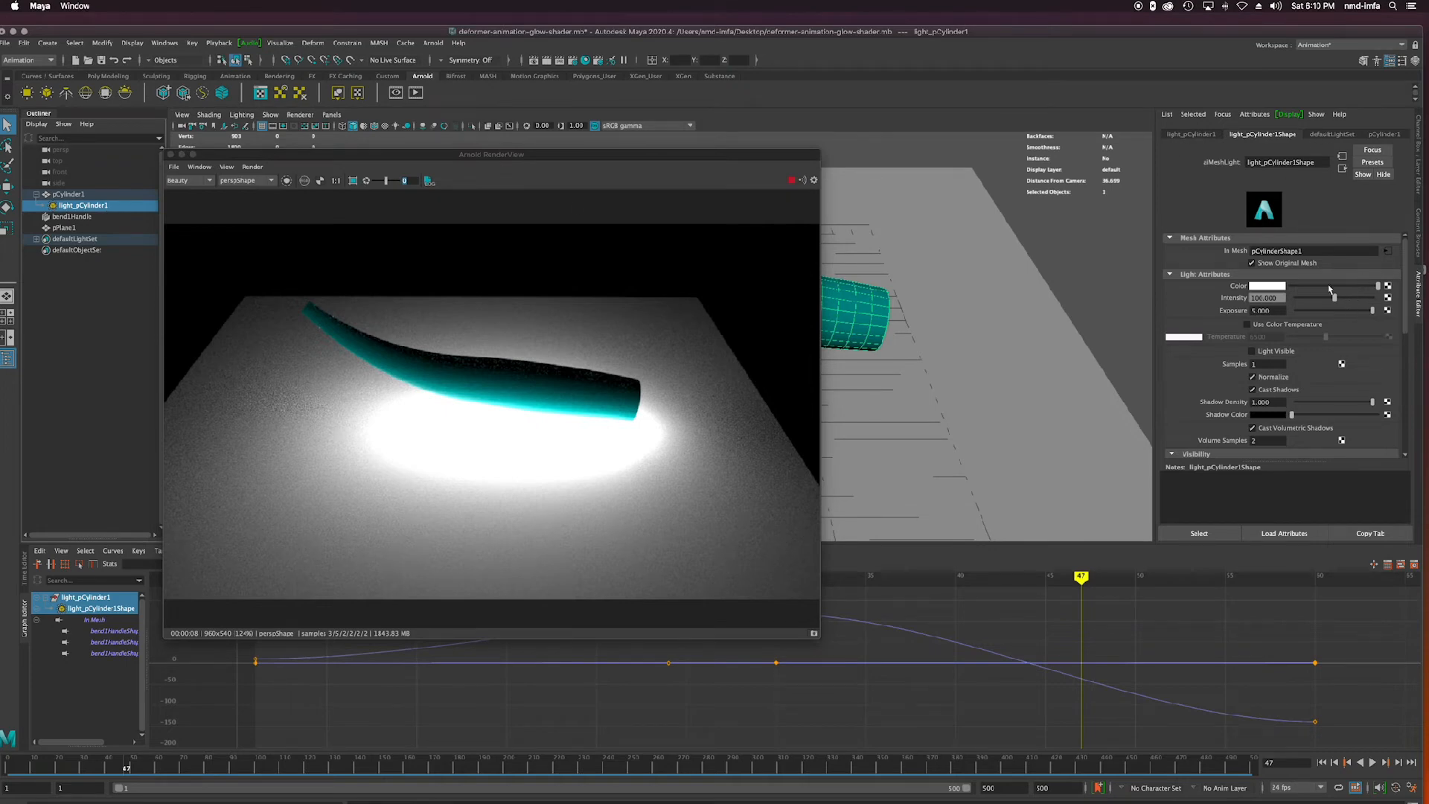
left_click(1254, 350)
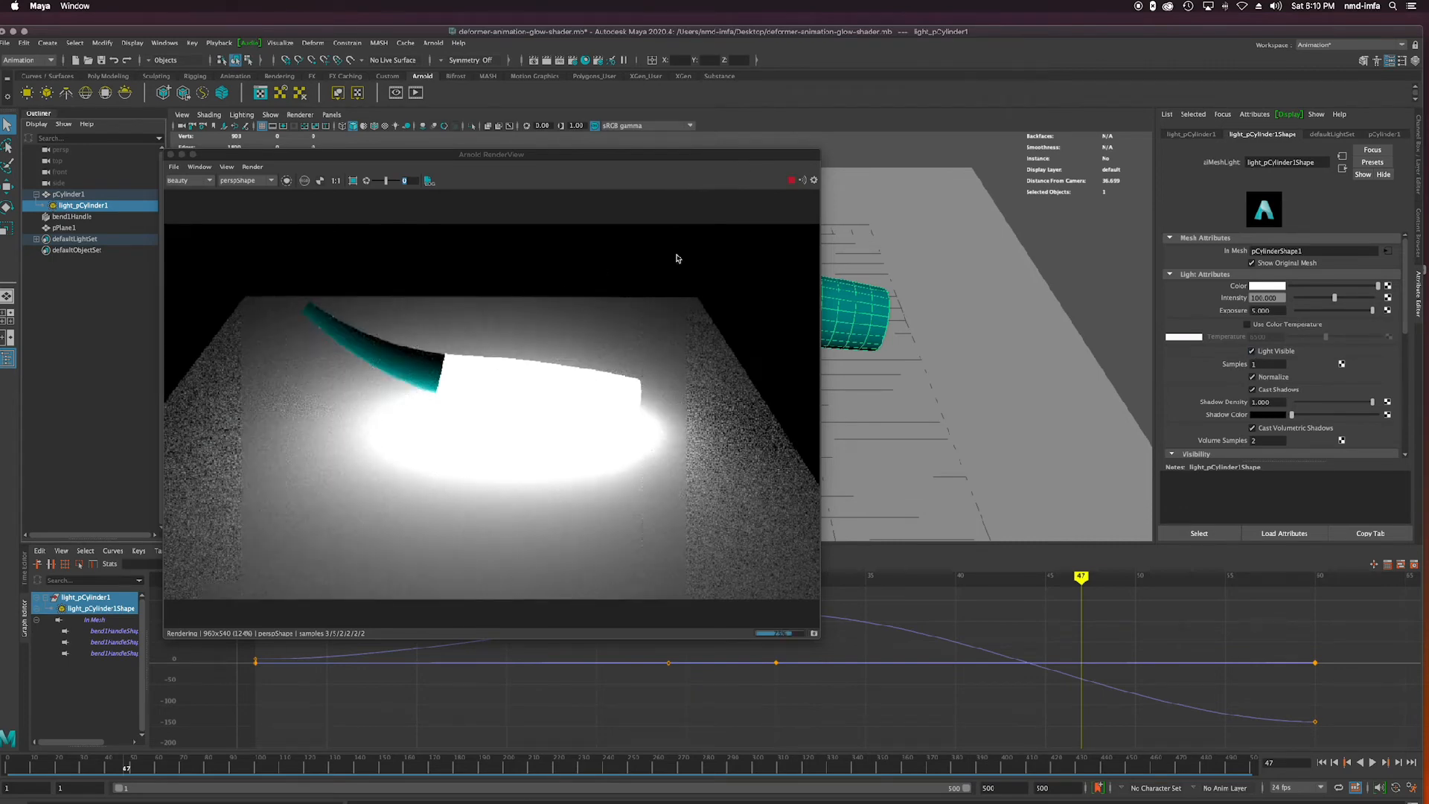
mouse_move(879, 301)
left_mouse_down("alt")
mouse_move(928, 291)
mouse_move(916, 269)
mouse_move(878, 298)
left_mouse_up("alt")
left_click(863, 309)
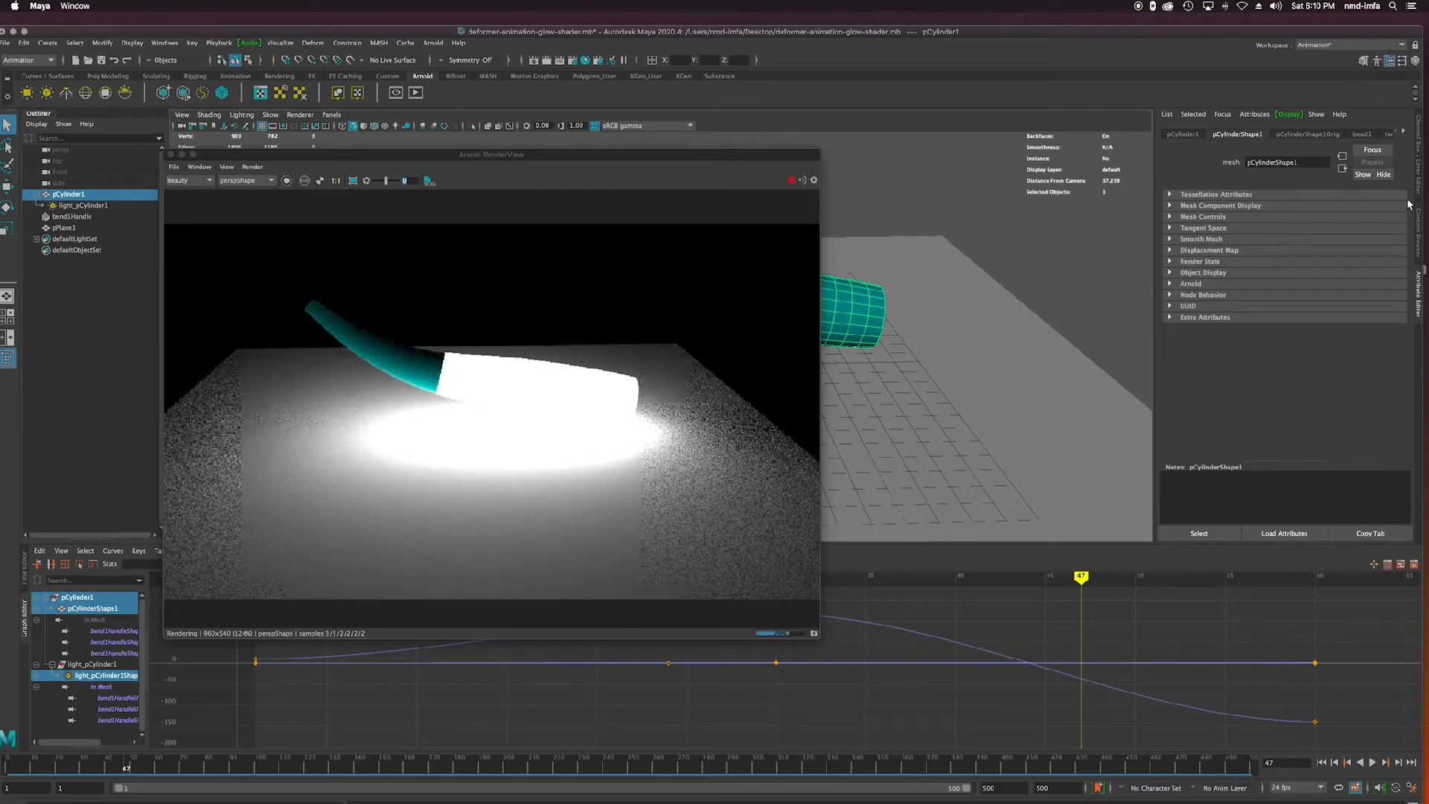
Scrub the animation to frame 45 to update the render, check the bend handle and reselect the mesh light.
left_click(1082, 577)
left_click_drag(1082, 577, 1042, 566)
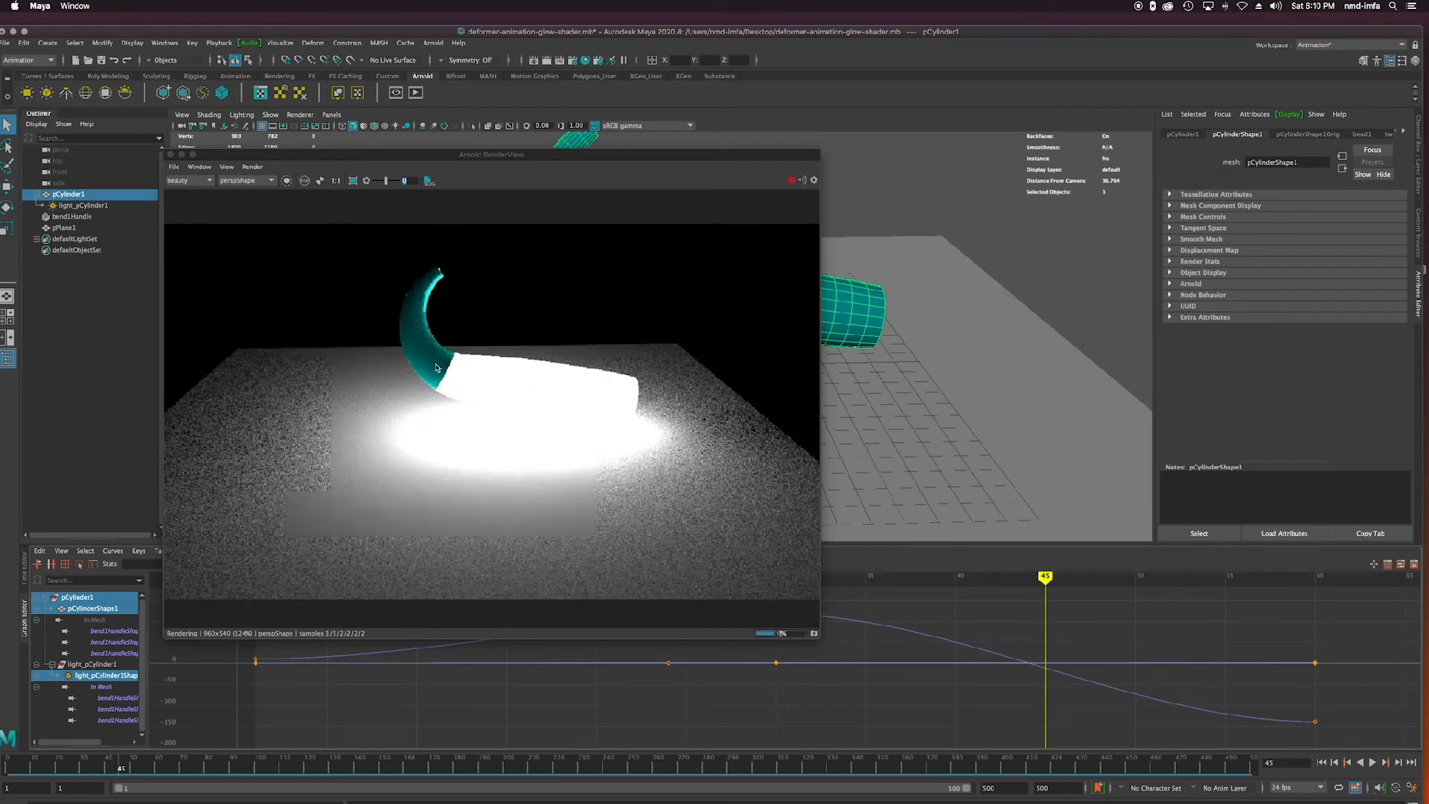
left_click(85, 217)
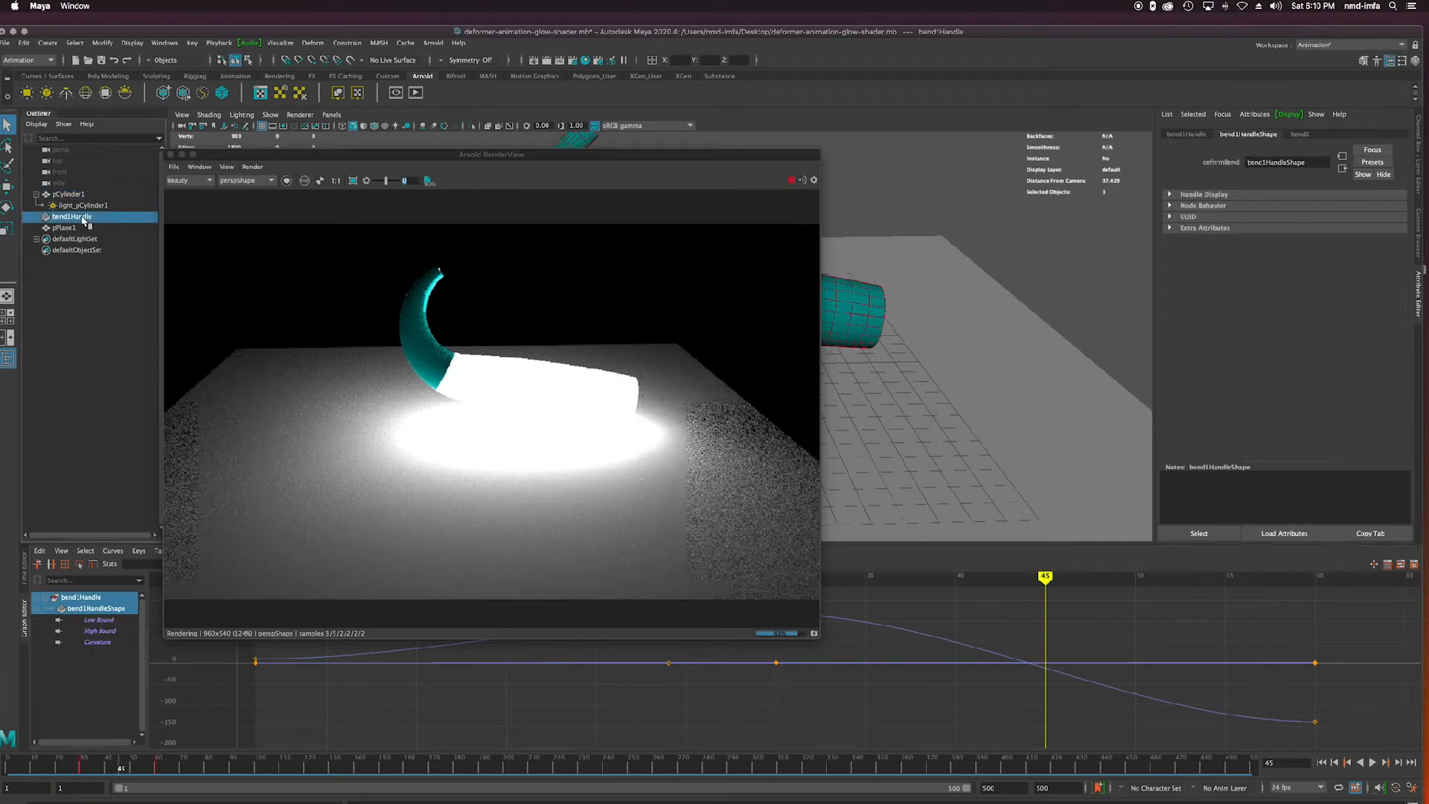
left_click(539, 385)
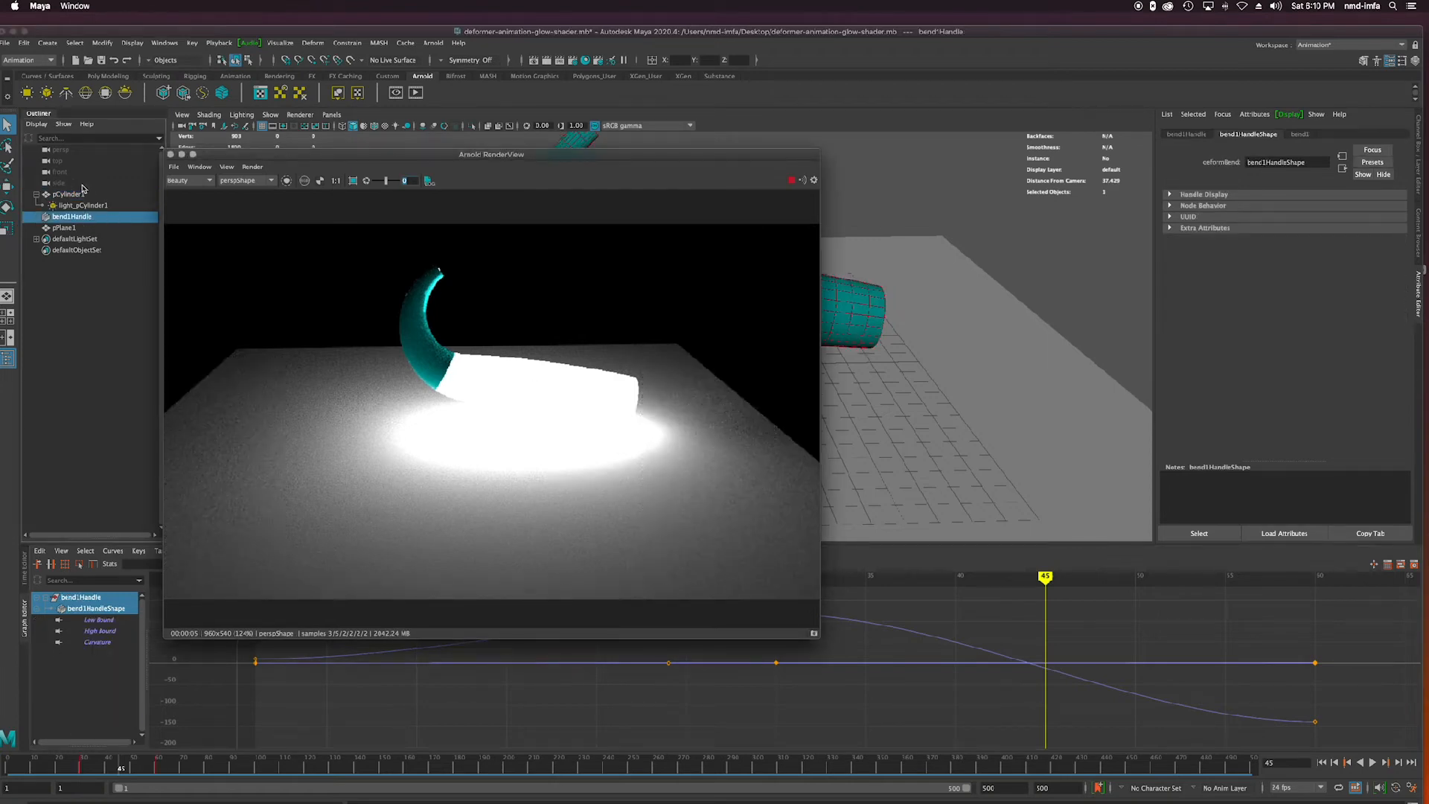
left_click(88, 207)
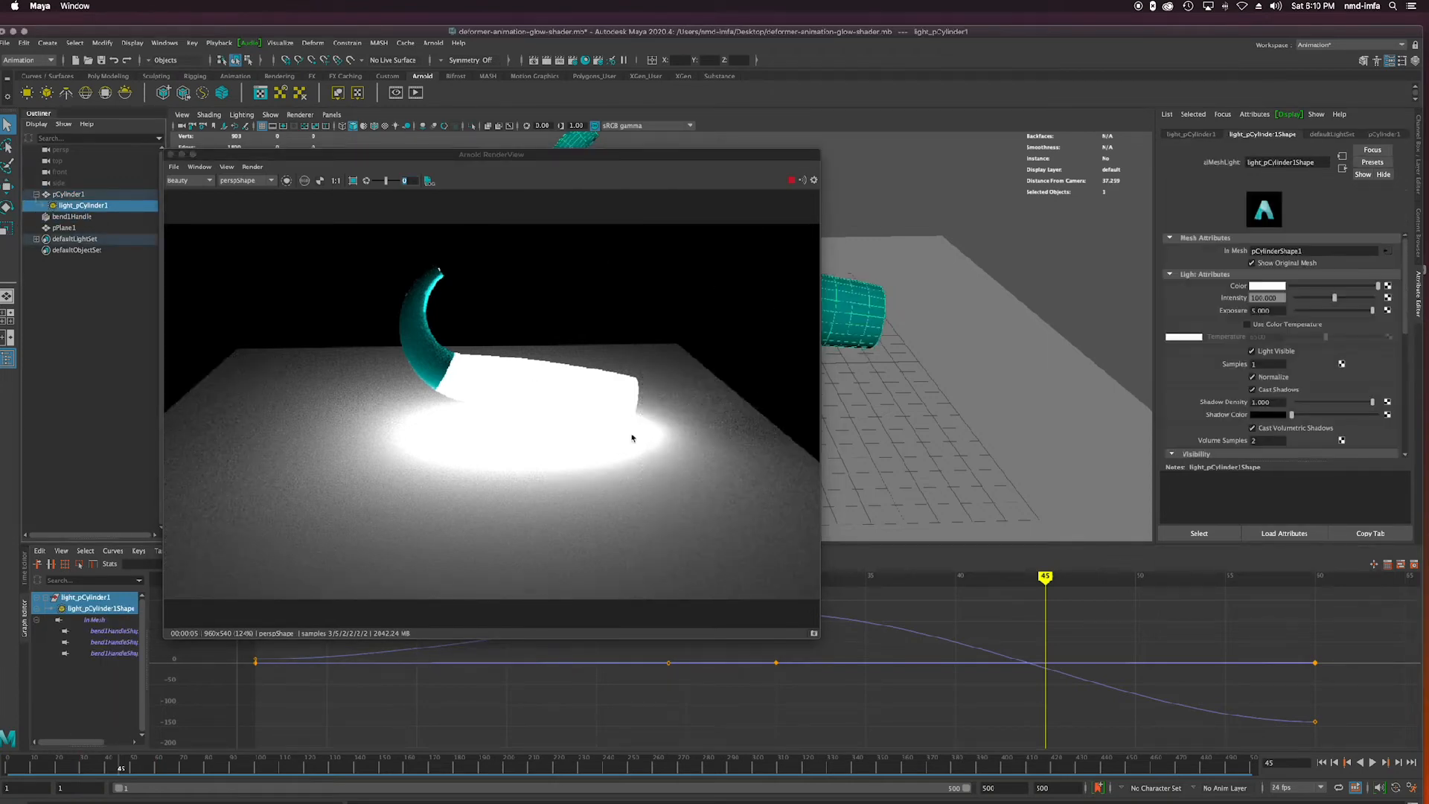
Examine how the visible mesh light overlaps the bent cylinder in the render from several camera angles.
left_click_drag(603, 157, 506, 207)
left_click_drag(831, 415, 861, 405, "alt")
left_click(860, 353)
left_click_drag(860, 353, 802, 370, "alt")
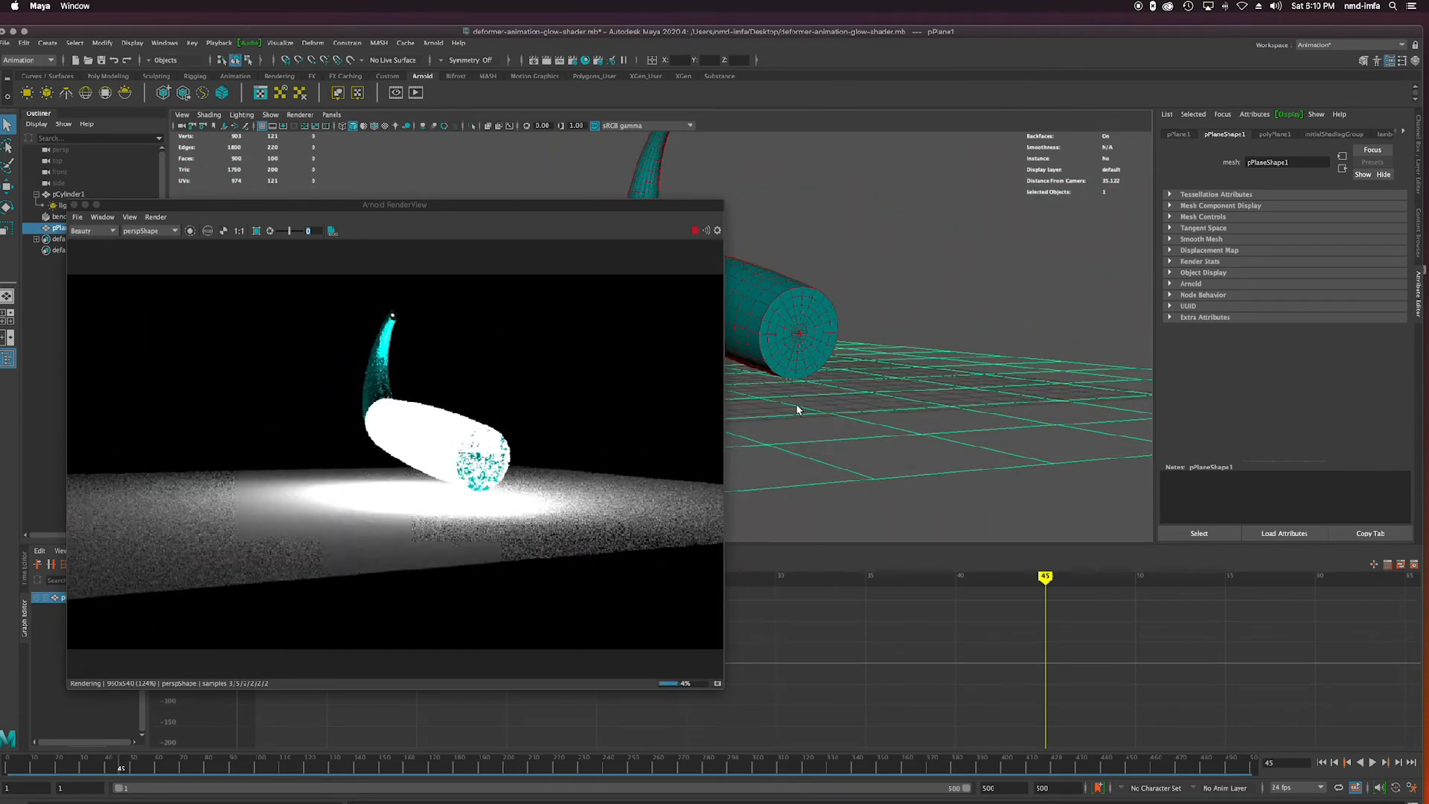
left_click_drag(807, 411, 919, 412, "alt")
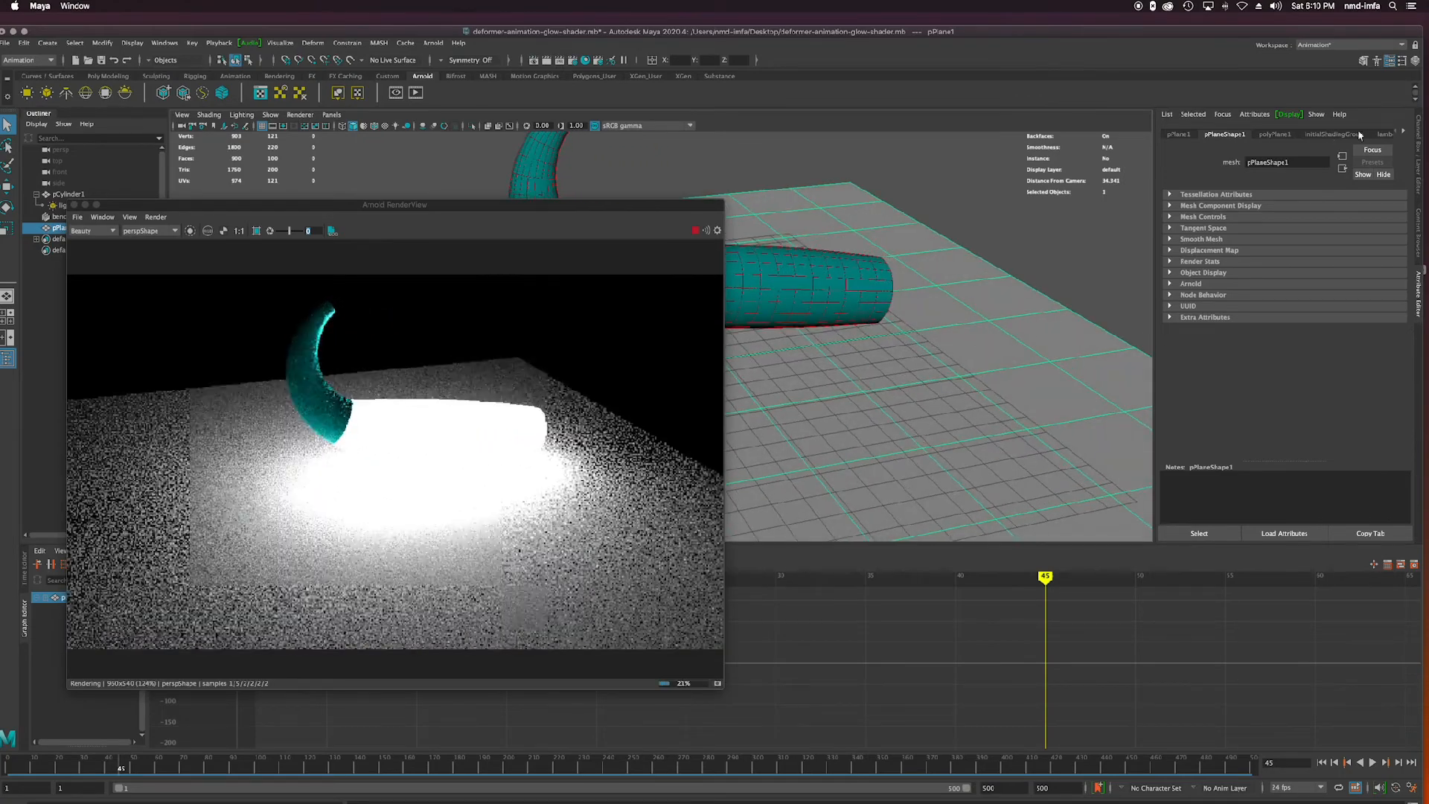
Select the mesh light under the cylinder and turn off Light Visible.
left_click_drag(362, 206, 472, 198)
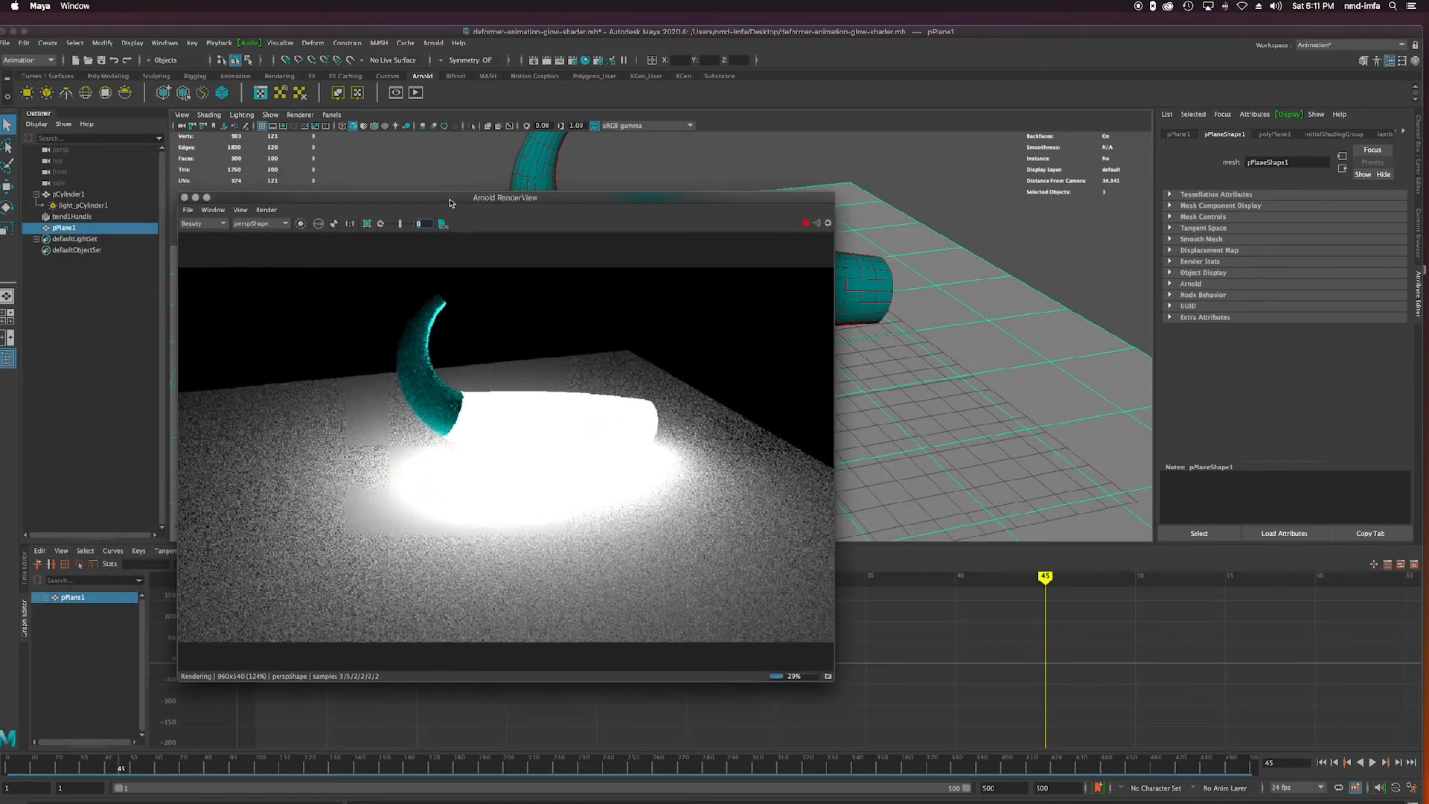
left_click(95, 207)
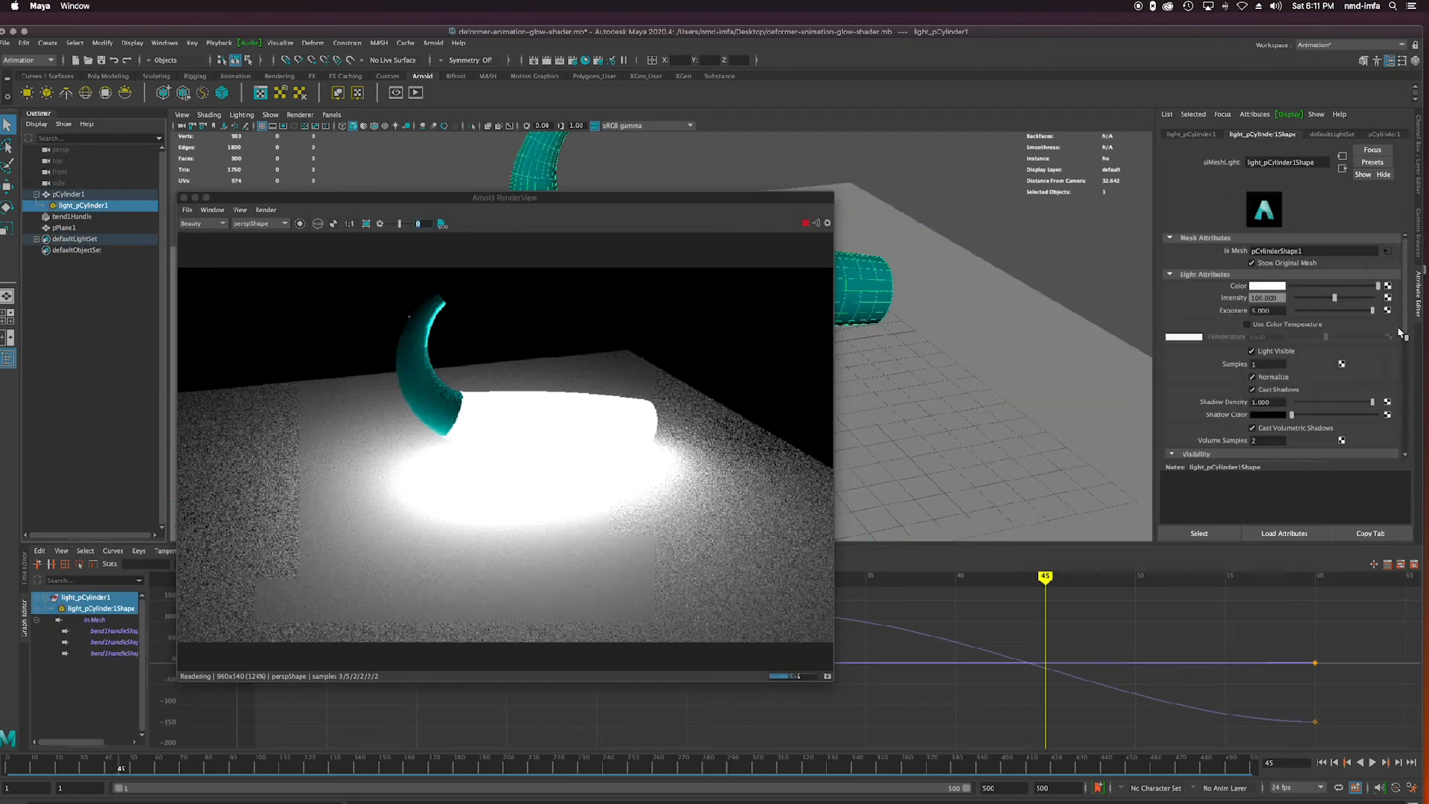
left_click(1253, 351)
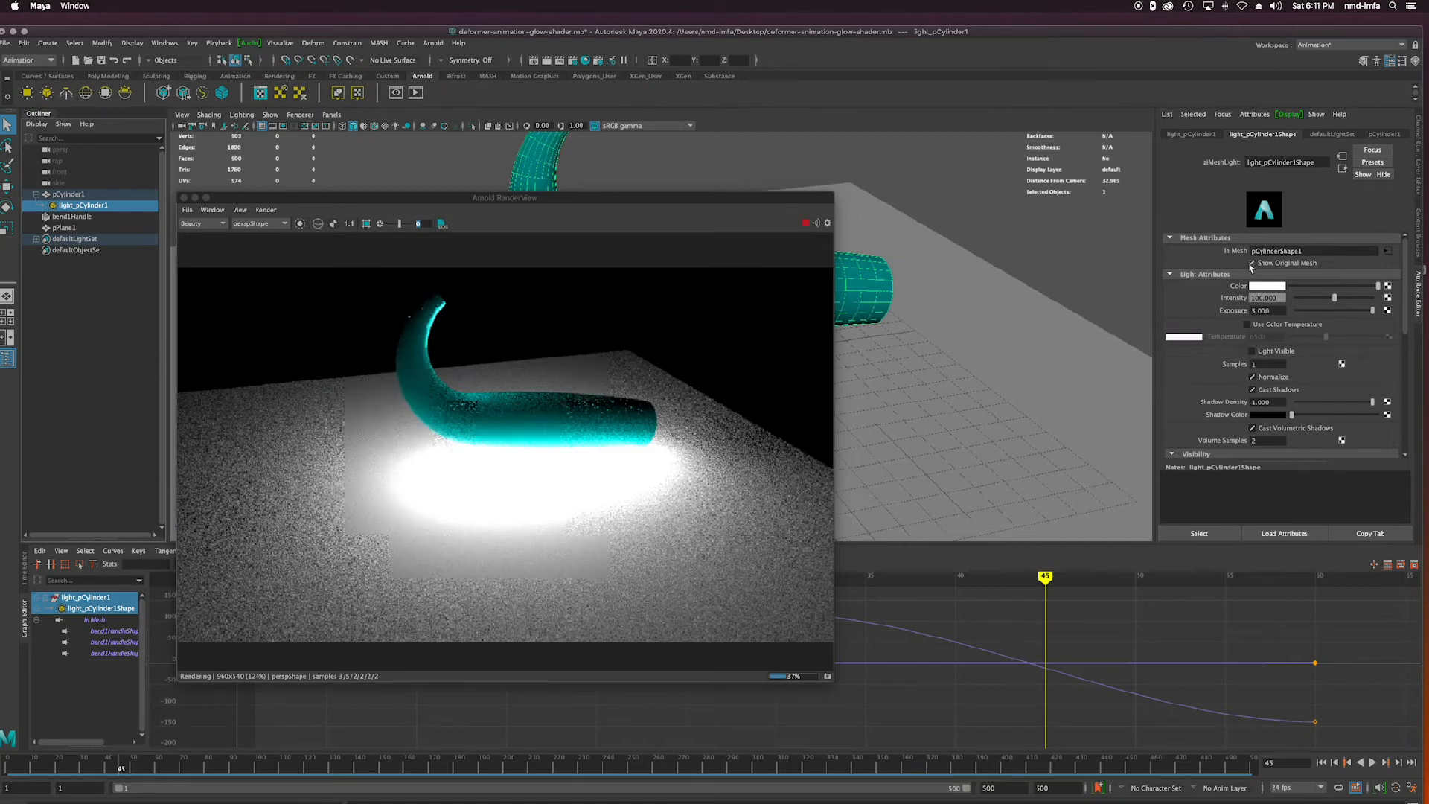
Turn off Show Original Mesh and turn on Light Visible for the mesh light, checking the render at frame 48.
left_click(1252, 263)
left_click(1252, 351)
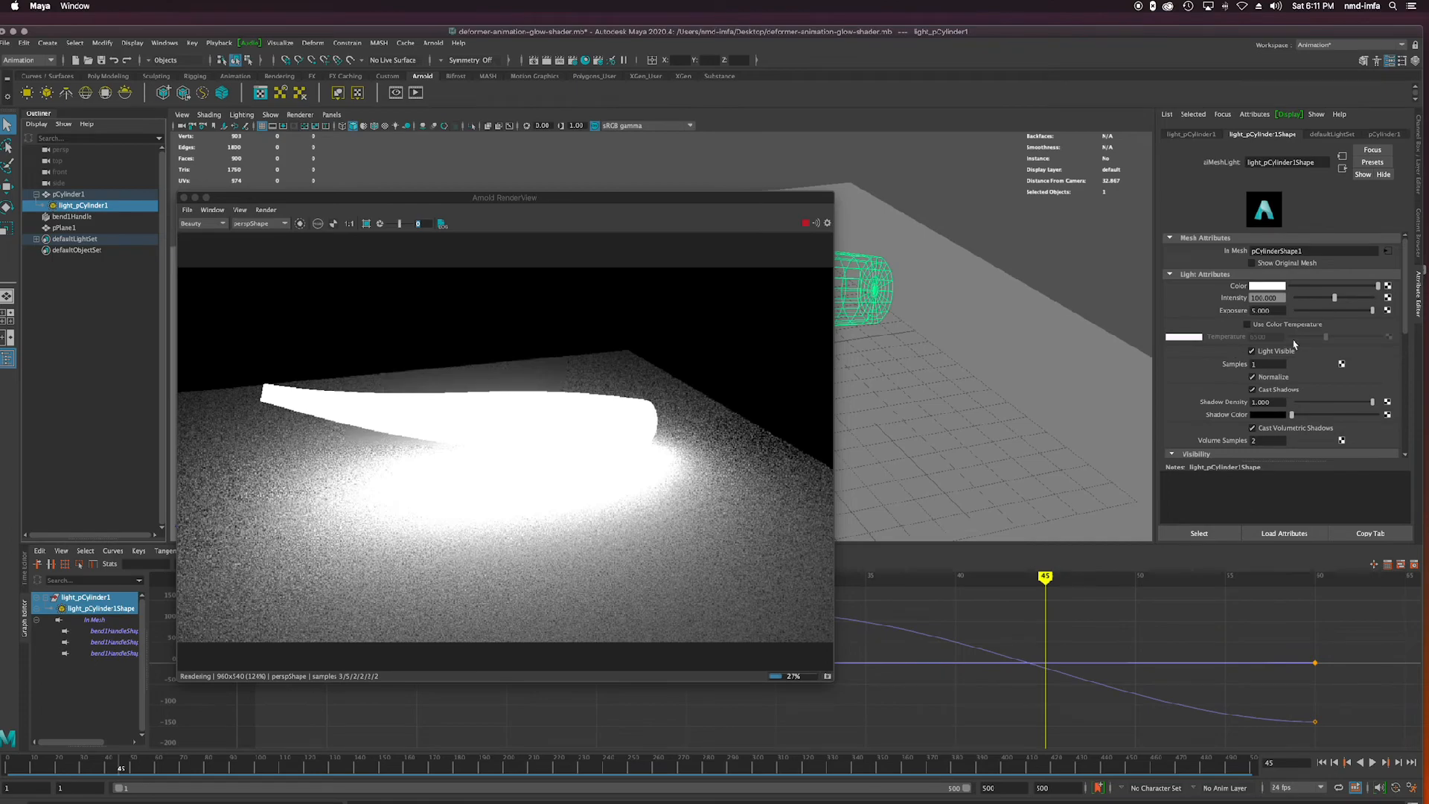
mouse_move(1046, 577)
left_mouse_down()
mouse_move(926, 577)
mouse_move(1192, 578)
mouse_move(1035, 577)
mouse_move(963, 599)
mouse_move(864, 578)
mouse_move(1098, 579)
left_mouse_up()
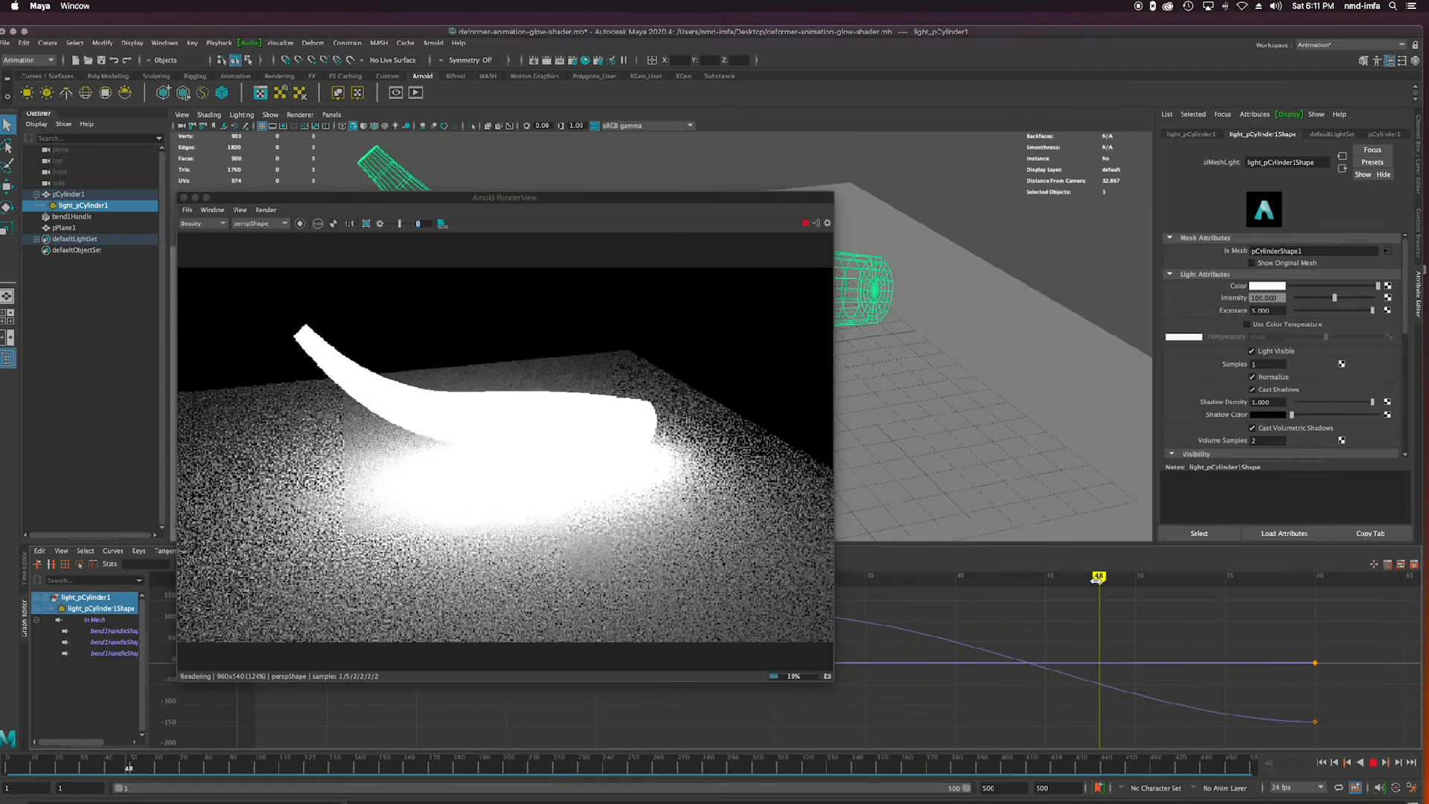
Set the mesh light's color to cyan and compare the render with Show Original Mesh on and off, leaving it off.
left_click(1270, 285)
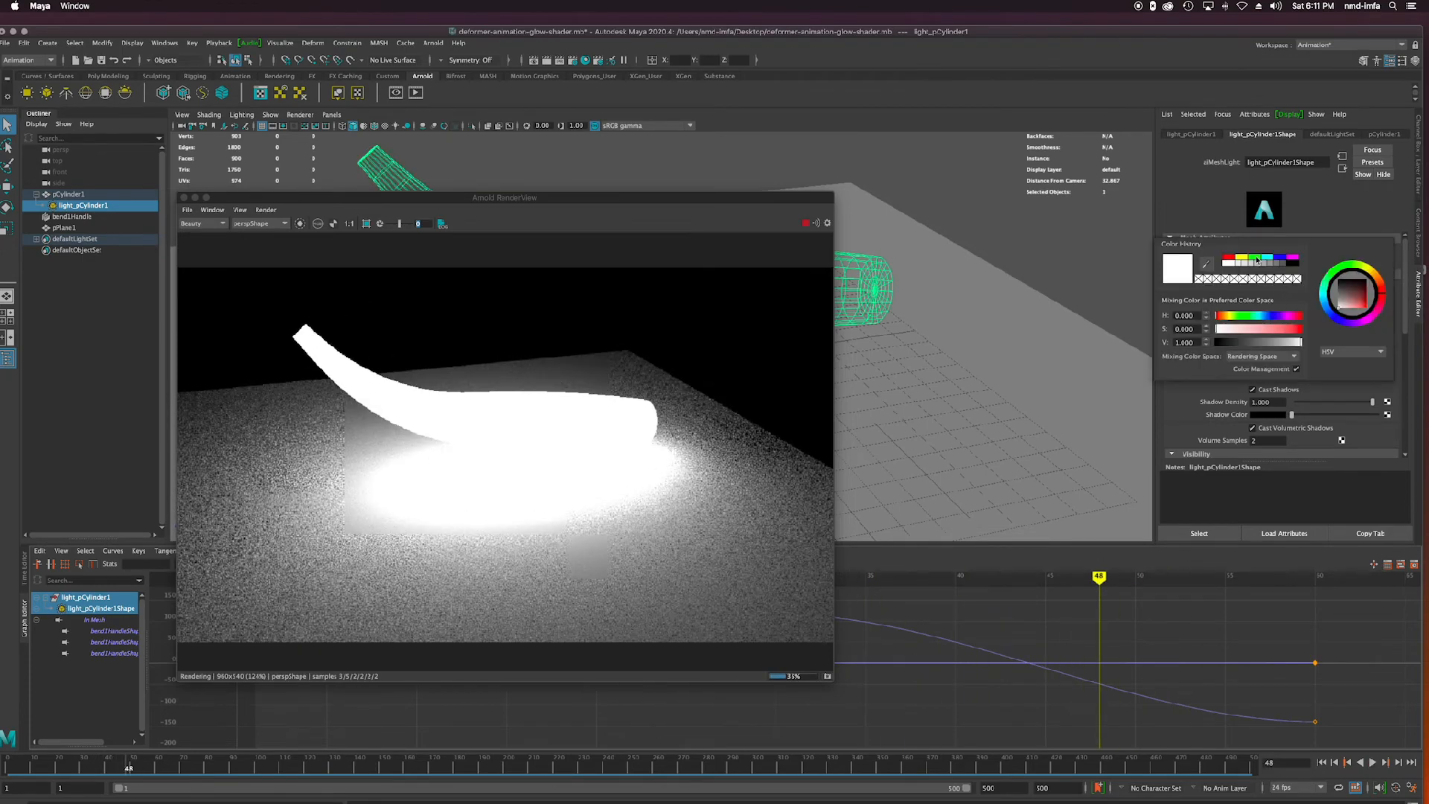
left_click(1268, 259)
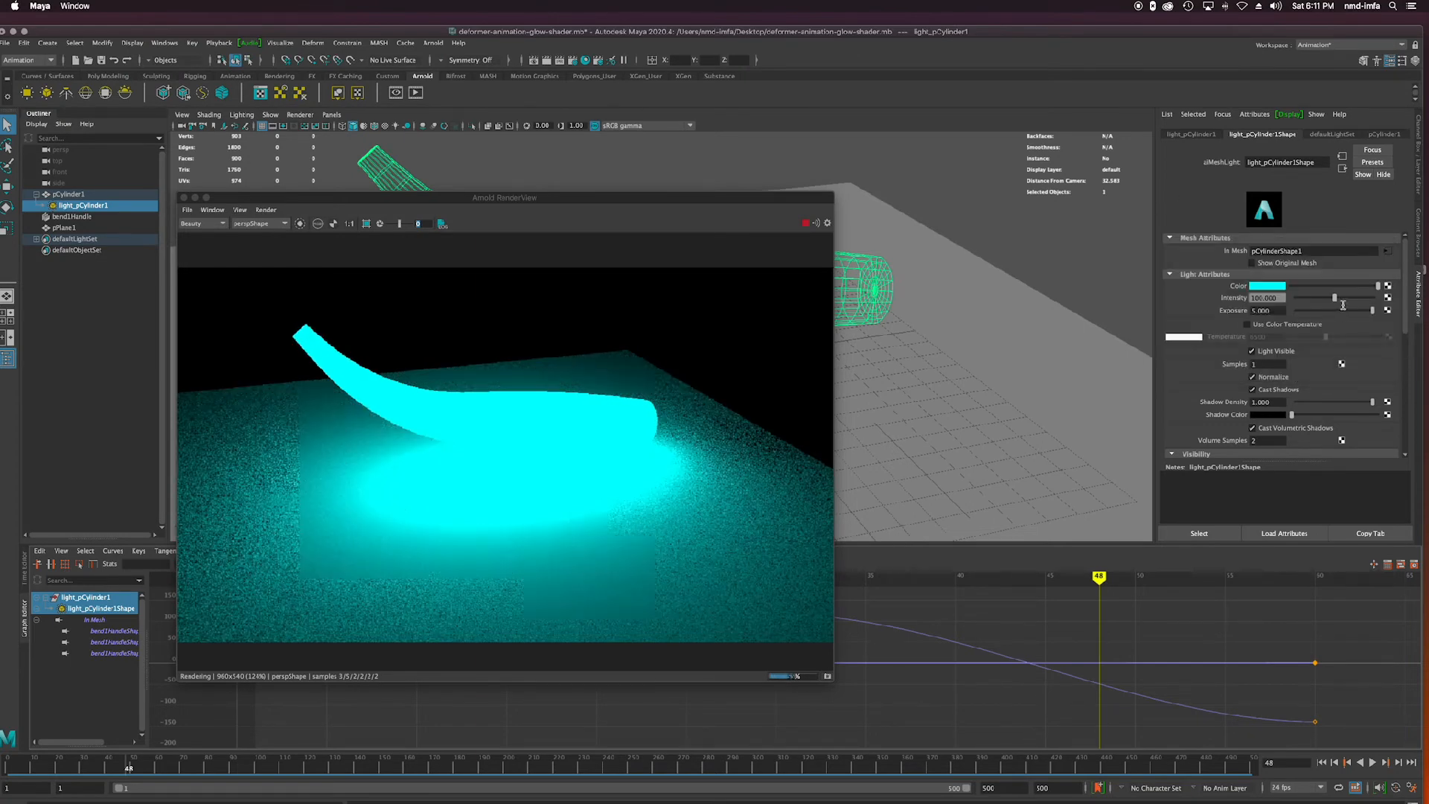
left_click(1253, 263)
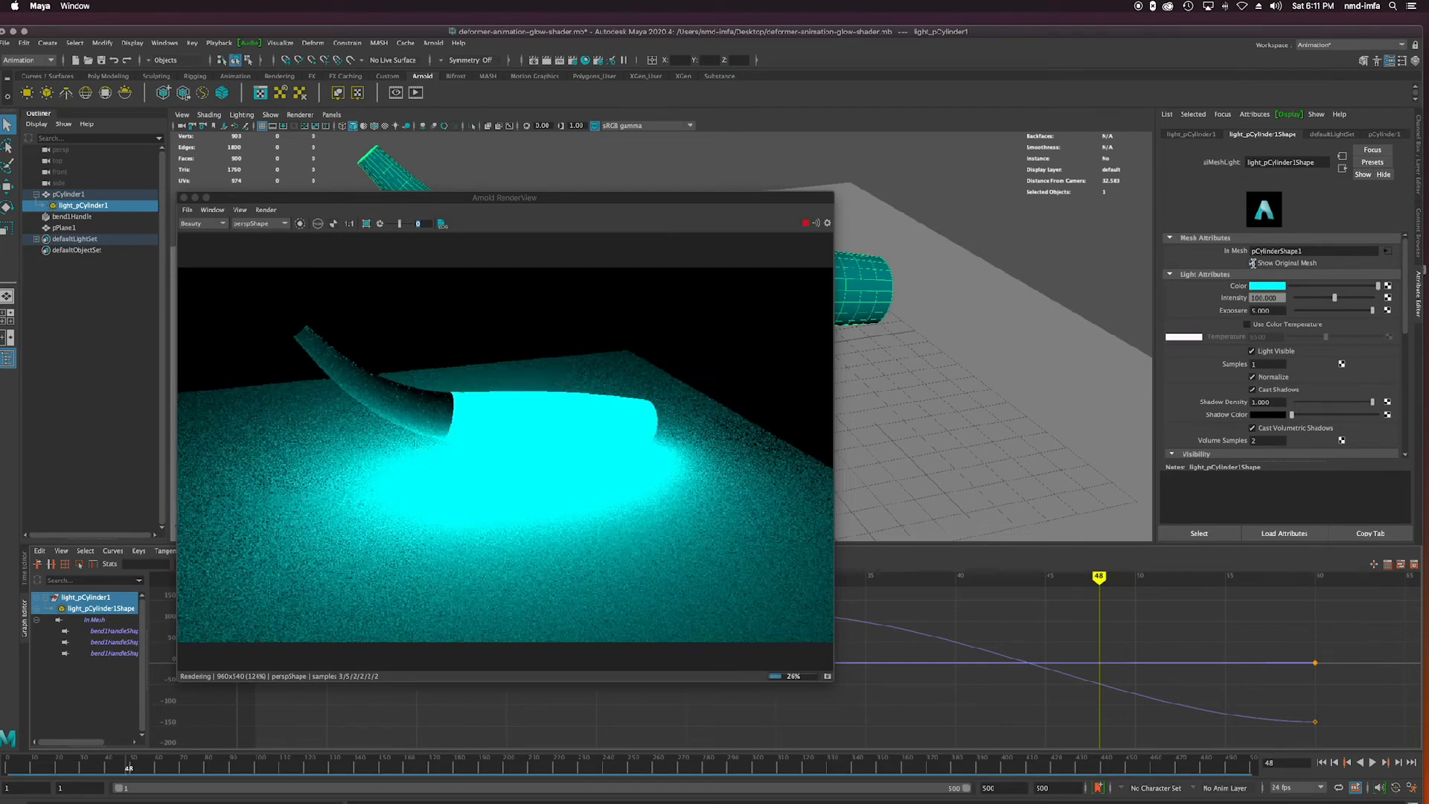
left_click(1253, 262)
left_click(1255, 265)
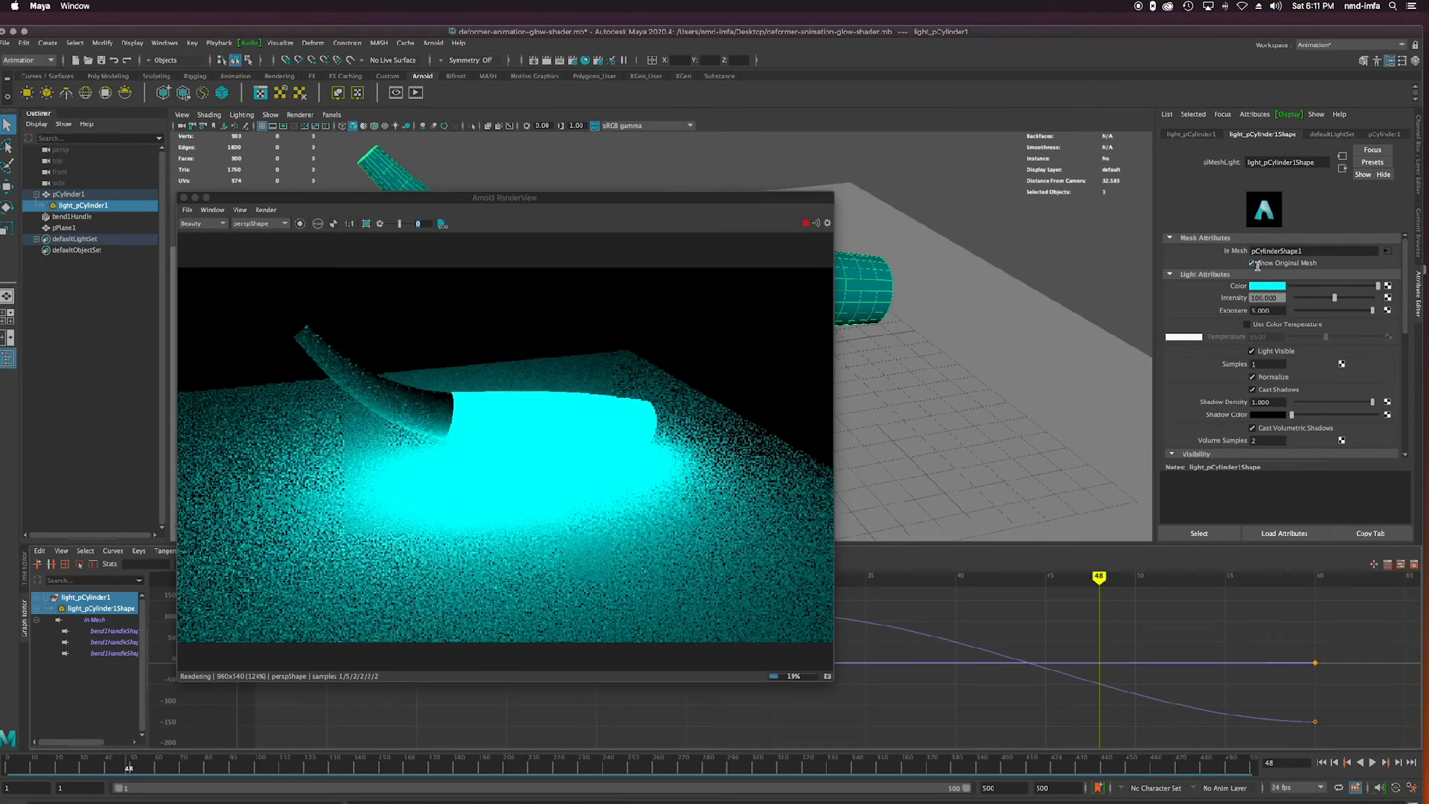
left_click(1255, 263)
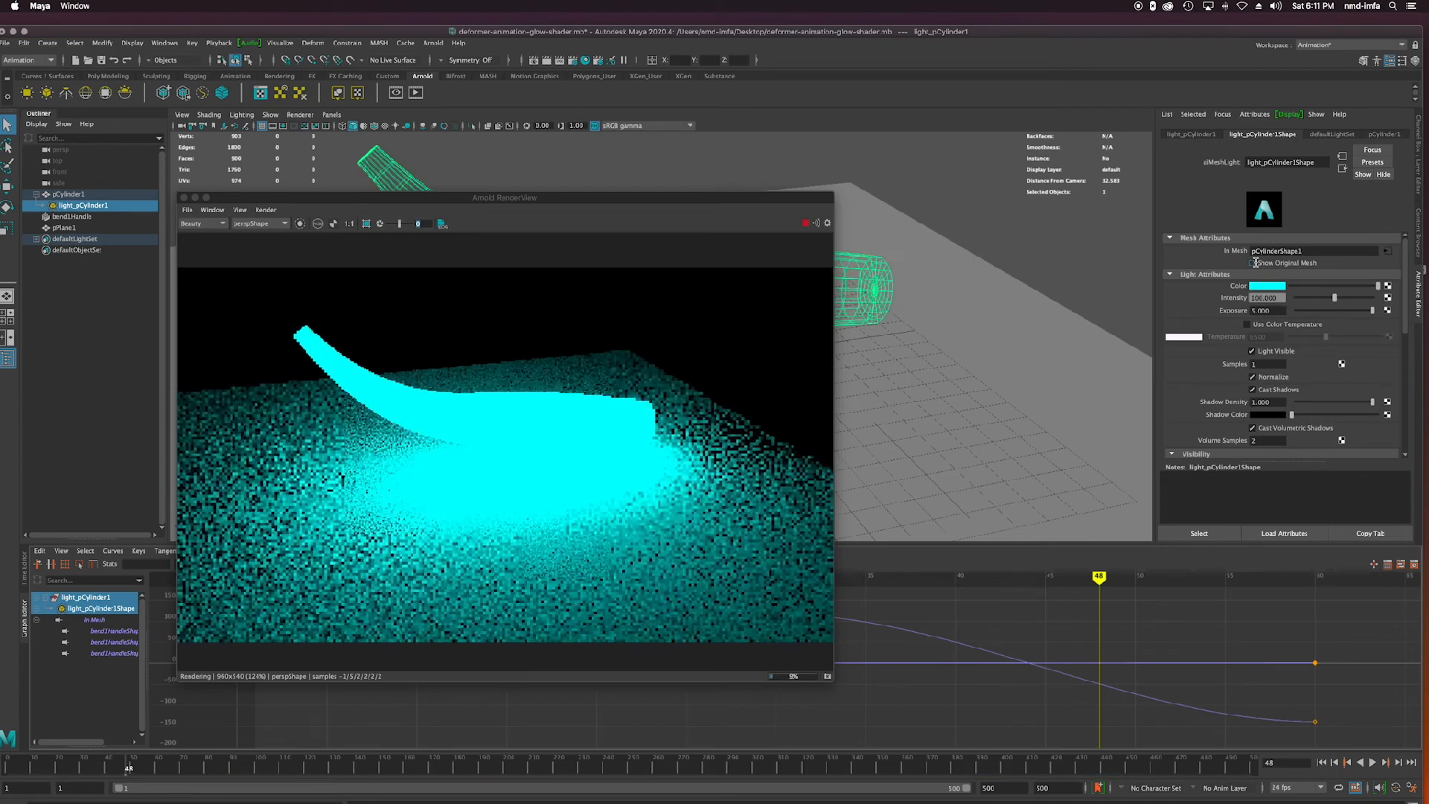
Lower the mesh light's intensity to 25 and its exposure to about 3.5 to soften the floor glow.
left_click_drag(1343, 301, 1306, 300)
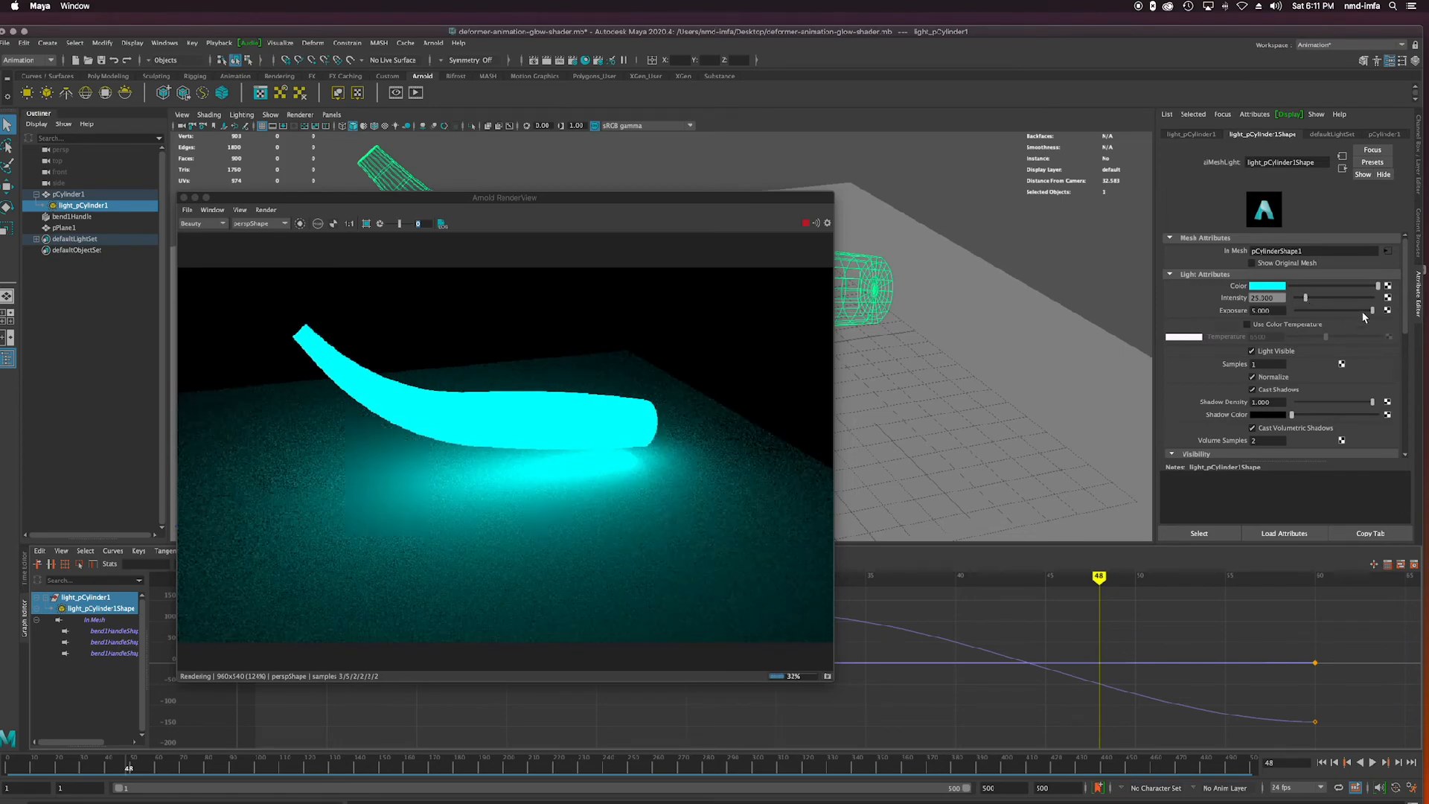
left_click_drag(1372, 311, 1360, 311)
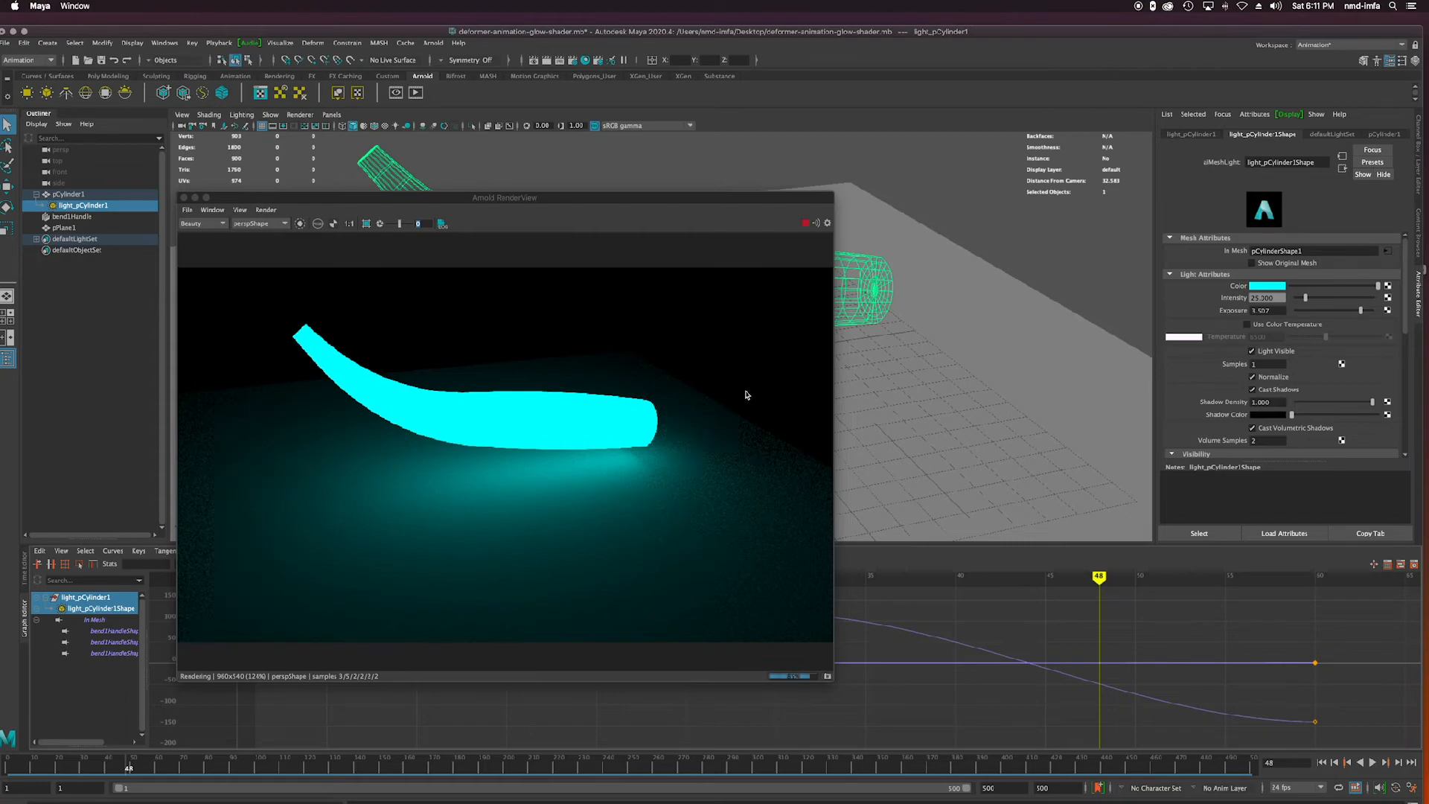
mouse_move(1031, 423)
left_mouse_down("alt")
mouse_move(1028, 408)
mouse_move(903, 418)
mouse_move(1037, 444)
mouse_move(1126, 423)
mouse_move(1047, 440)
mouse_move(1042, 424)
left_mouse_up("alt")
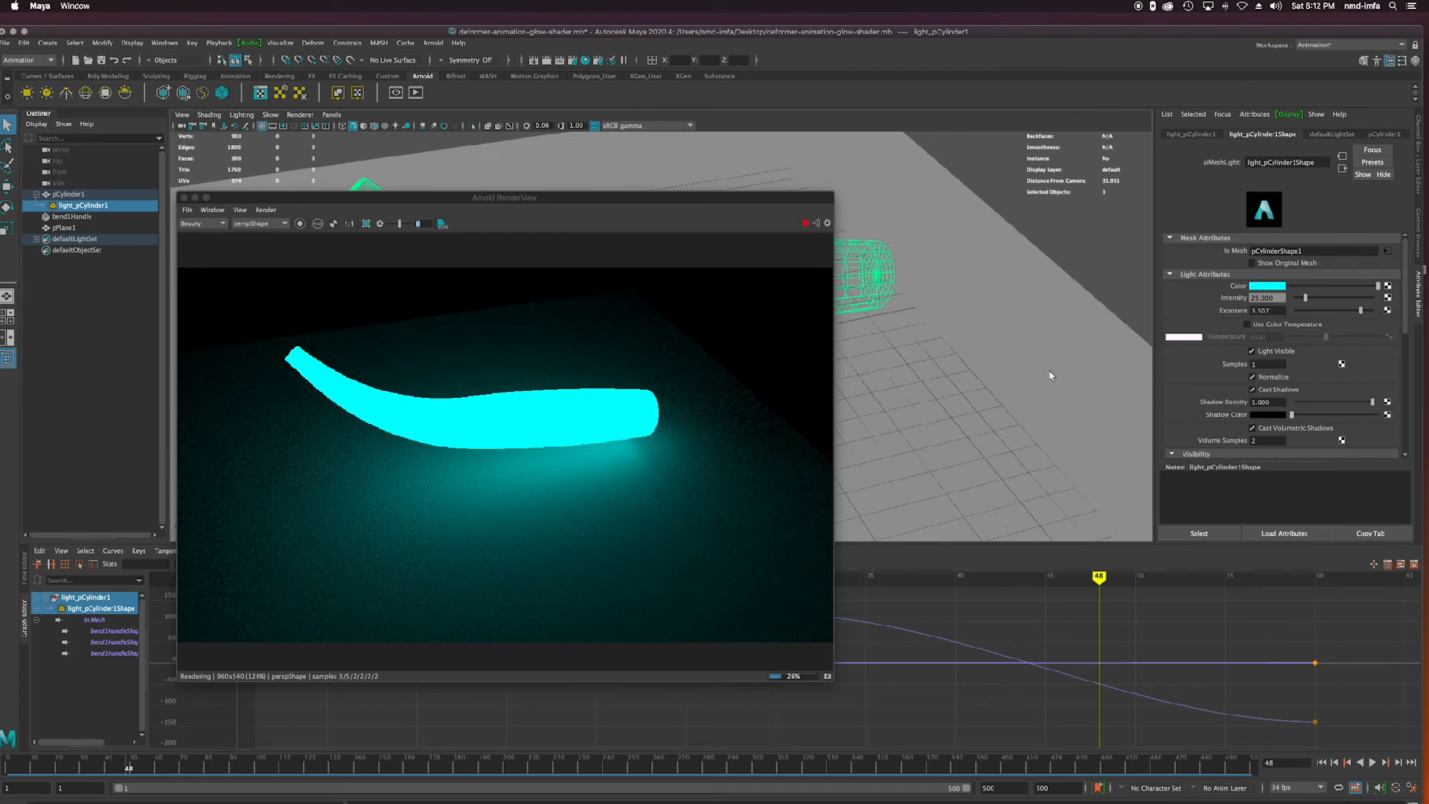
Reposition and shrink the Arnold RenderView window, and close it to clear the viewport.
left_click_drag(550, 198, 568, 116)
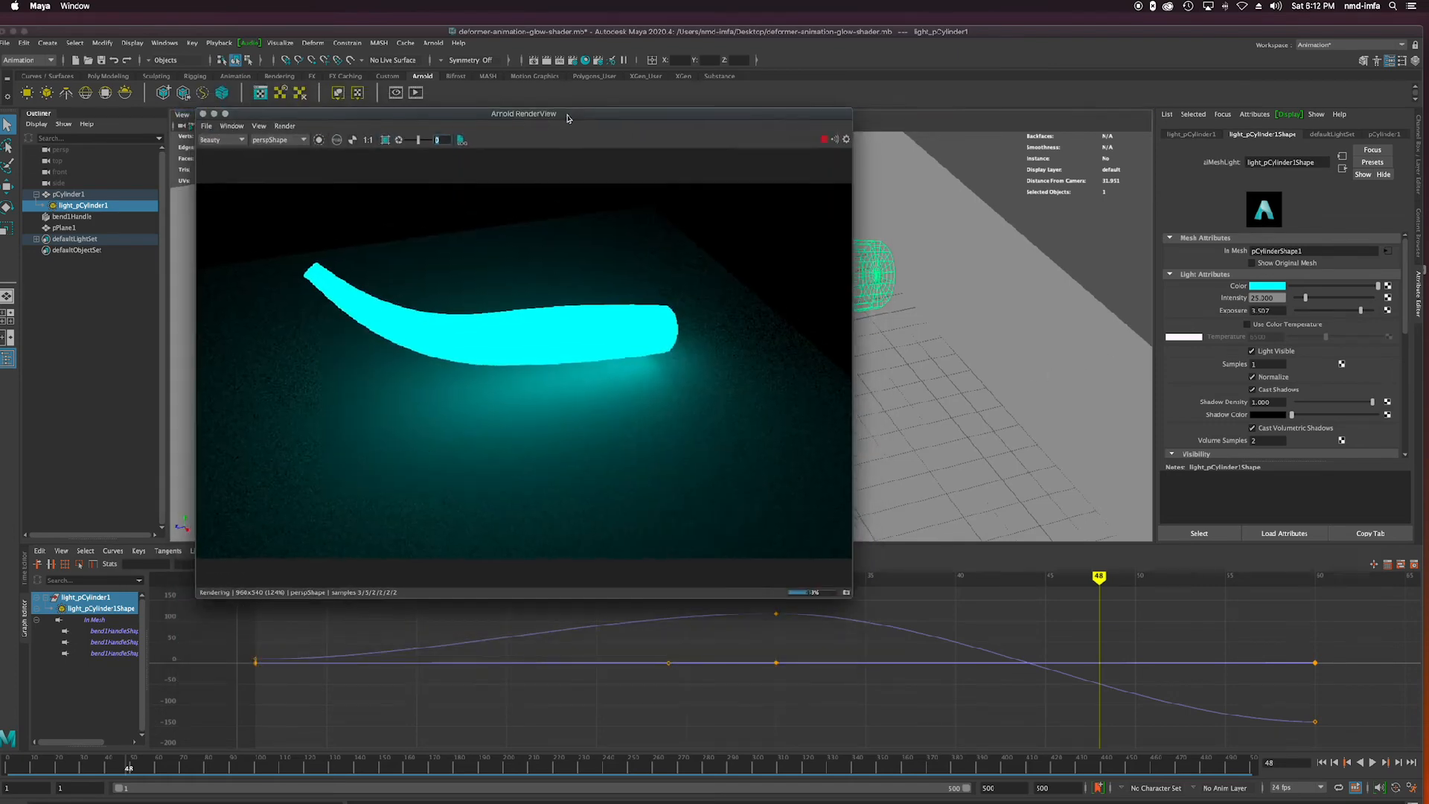
left_click(80, 609)
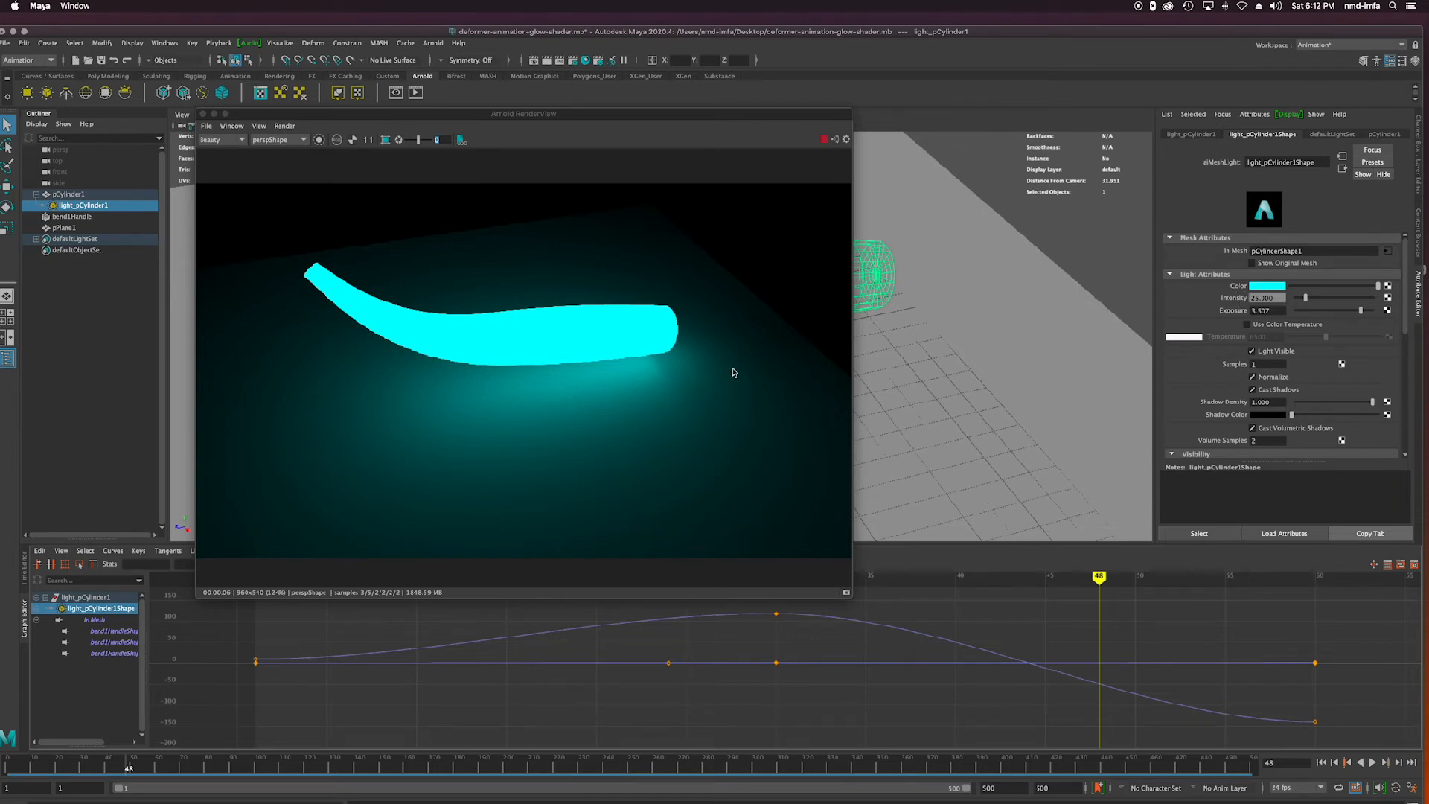
left_click_drag(851, 594, 679, 450)
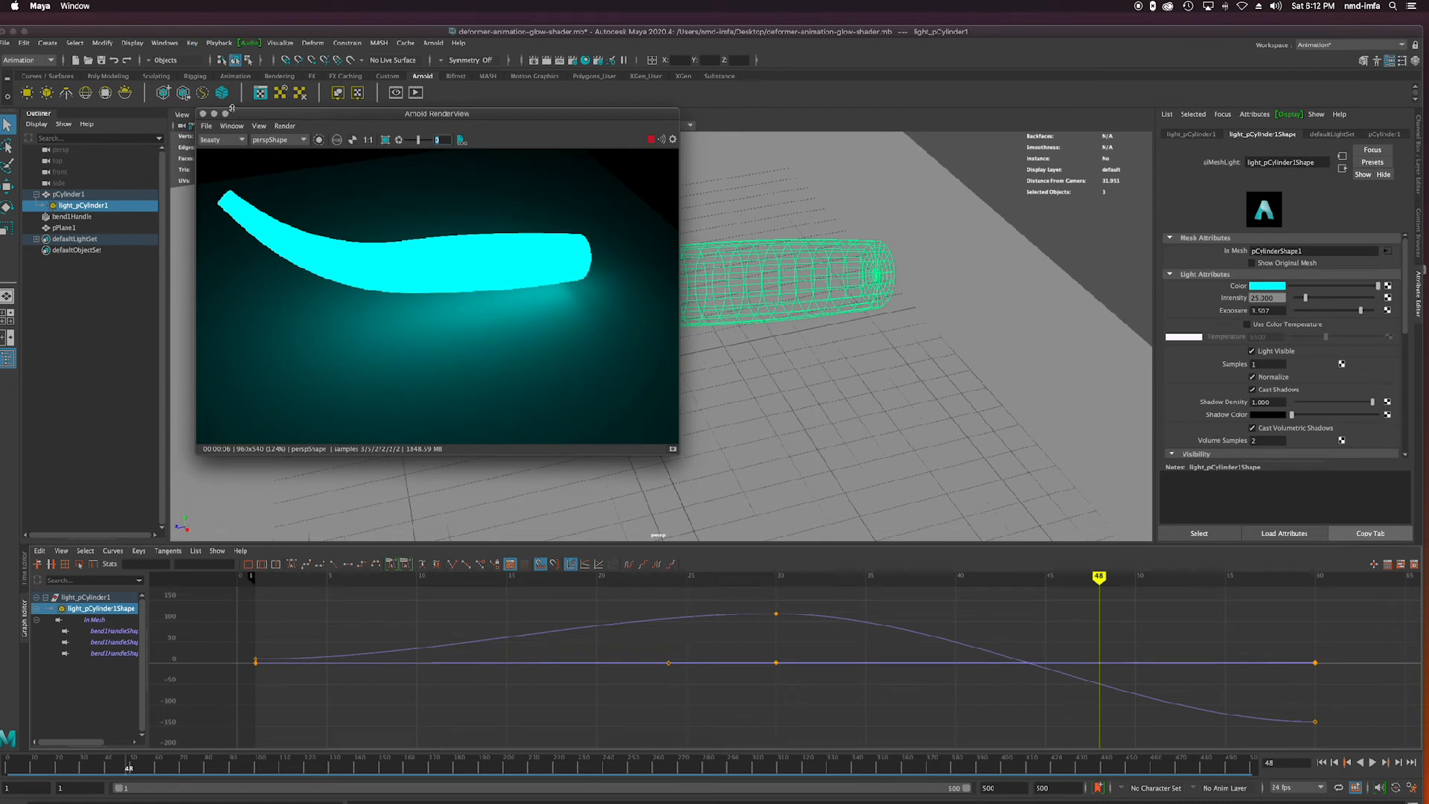
left_click(202, 114)
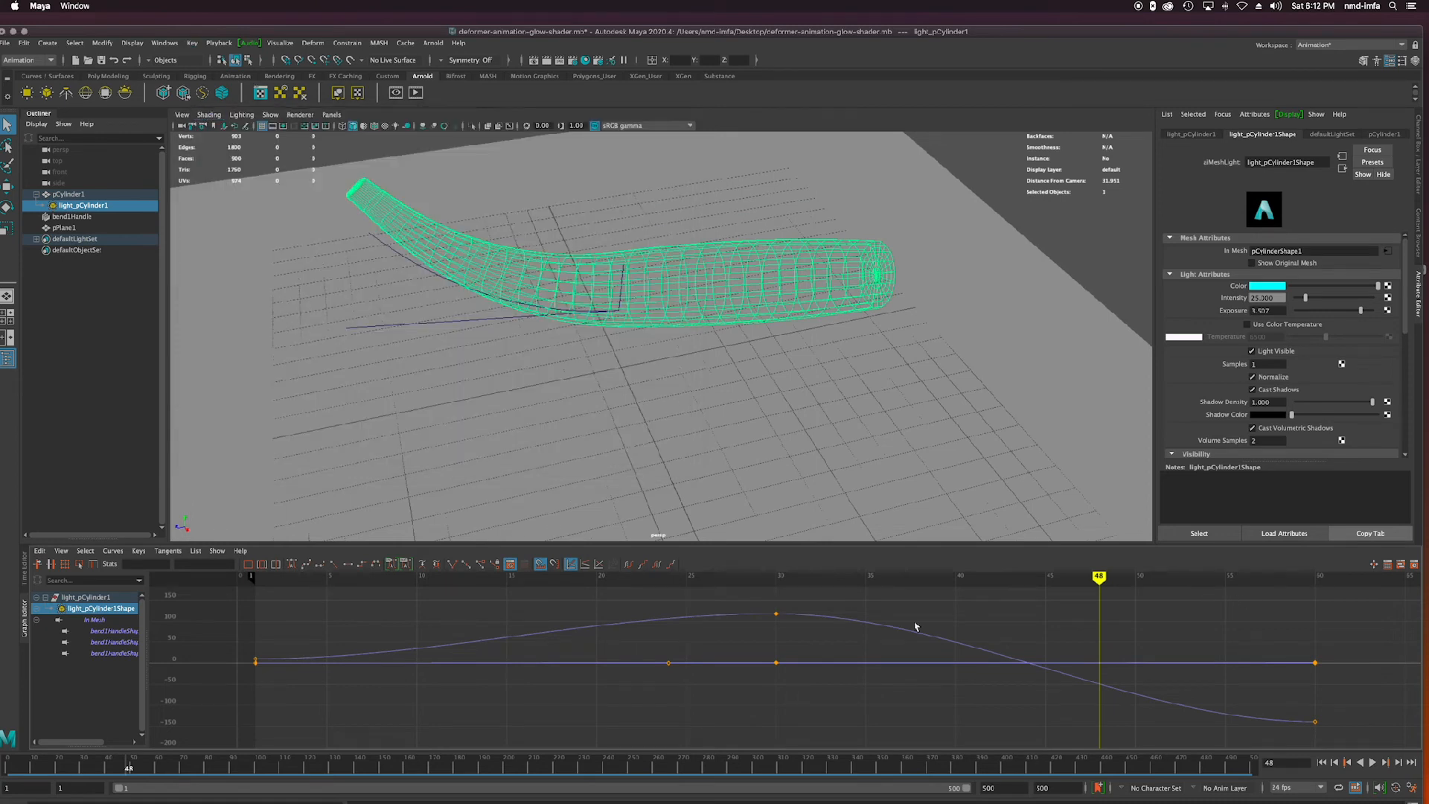
Save the scene and key the mesh light's Color and Intensity at frame 1.
left_click_drag(285, 585, 260, 584)
key("super+s")
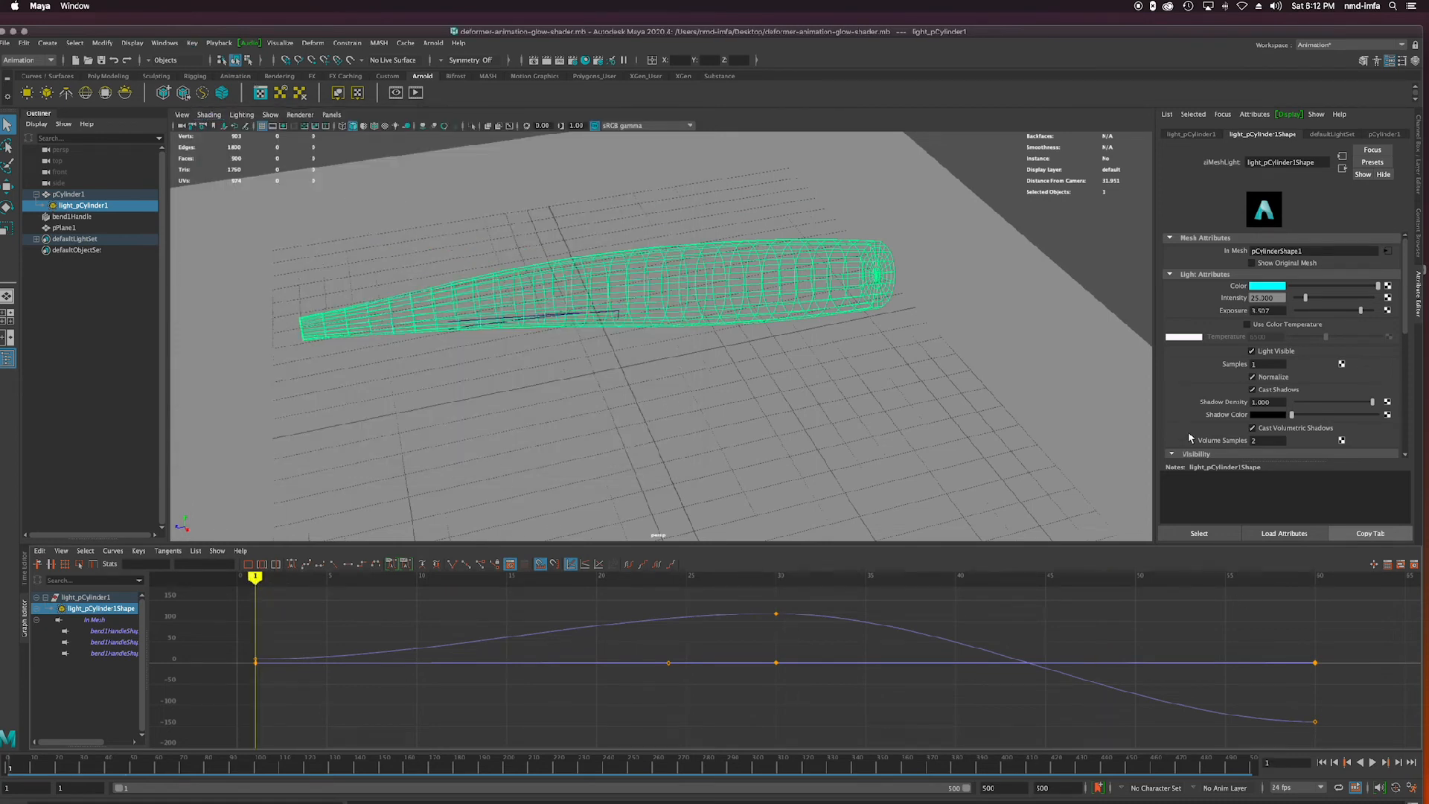
right_click(1234, 288)
left_click(1236, 293)
right_click(1234, 300)
left_click(1253, 315)
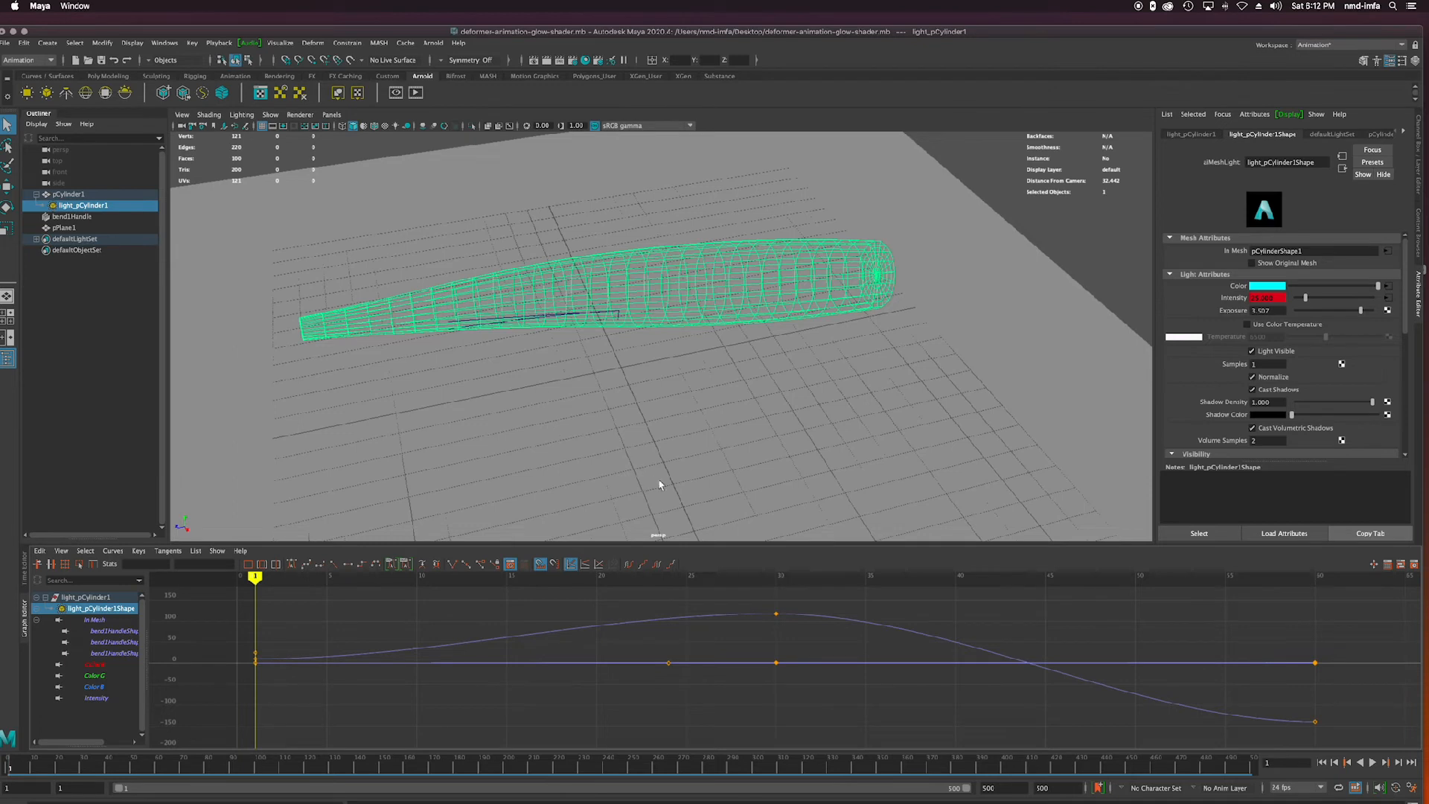
At frame 30, change the mesh light's color to green, lower its intensity to about 5.88 and key the intensity.
left_click(776, 579)
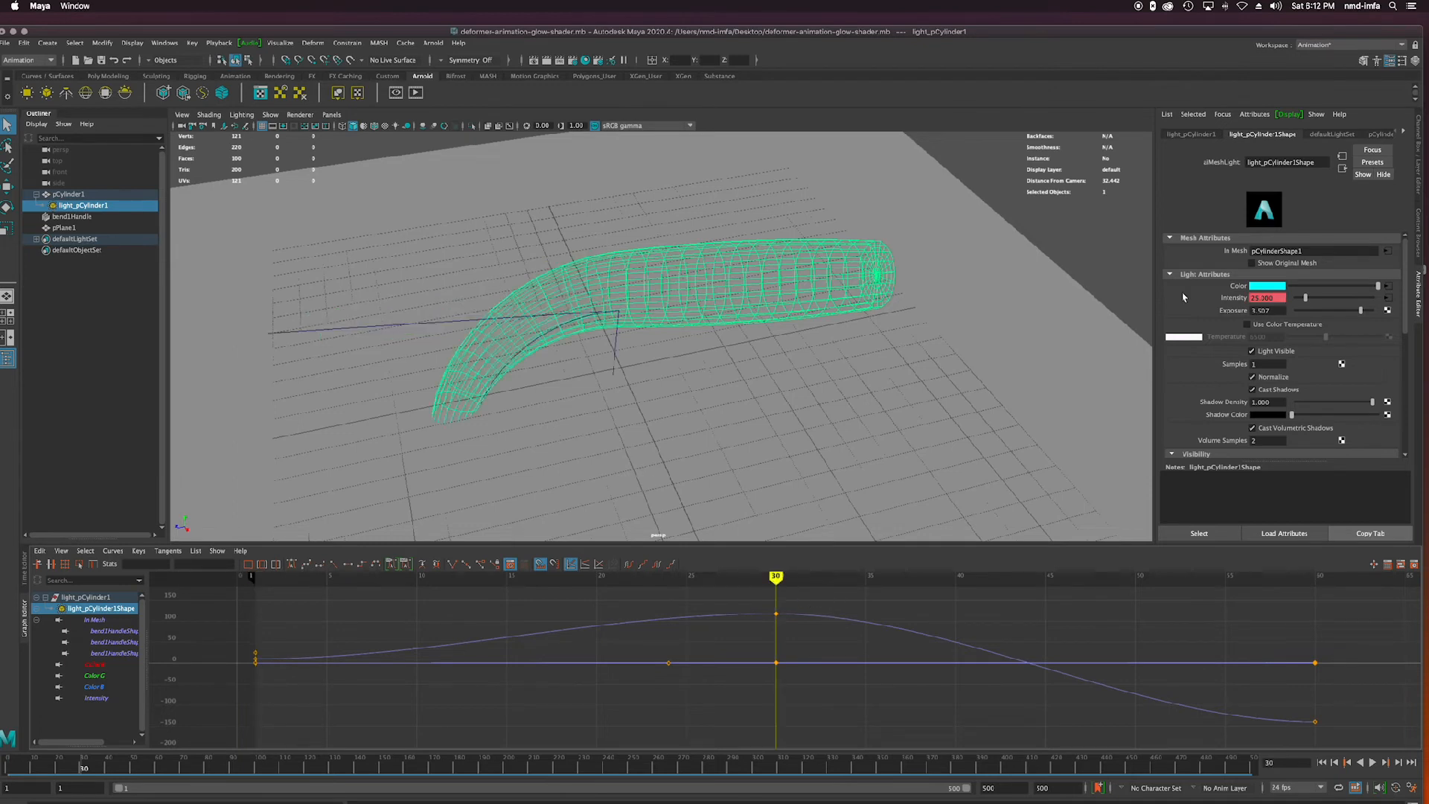
left_click(1261, 288)
left_click(1245, 256)
right_click(1234, 300)
left_click_drag(1301, 302, 1299, 304)
right_click(1244, 297)
left_click(1266, 312)
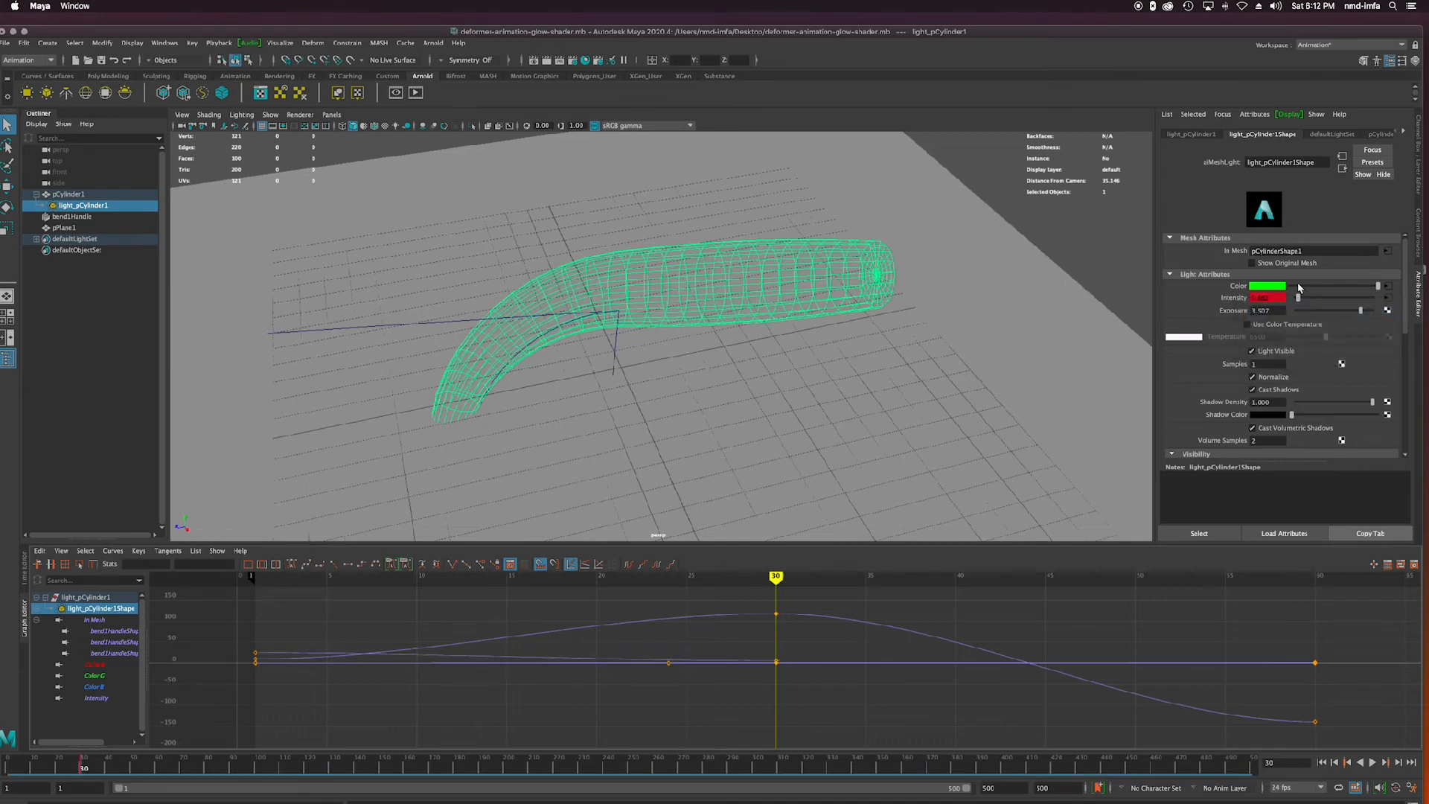
Check the color at frame 60, return to frame 30, set the mesh light's color to green and key it.
left_click_drag(1290, 579, 1315, 578)
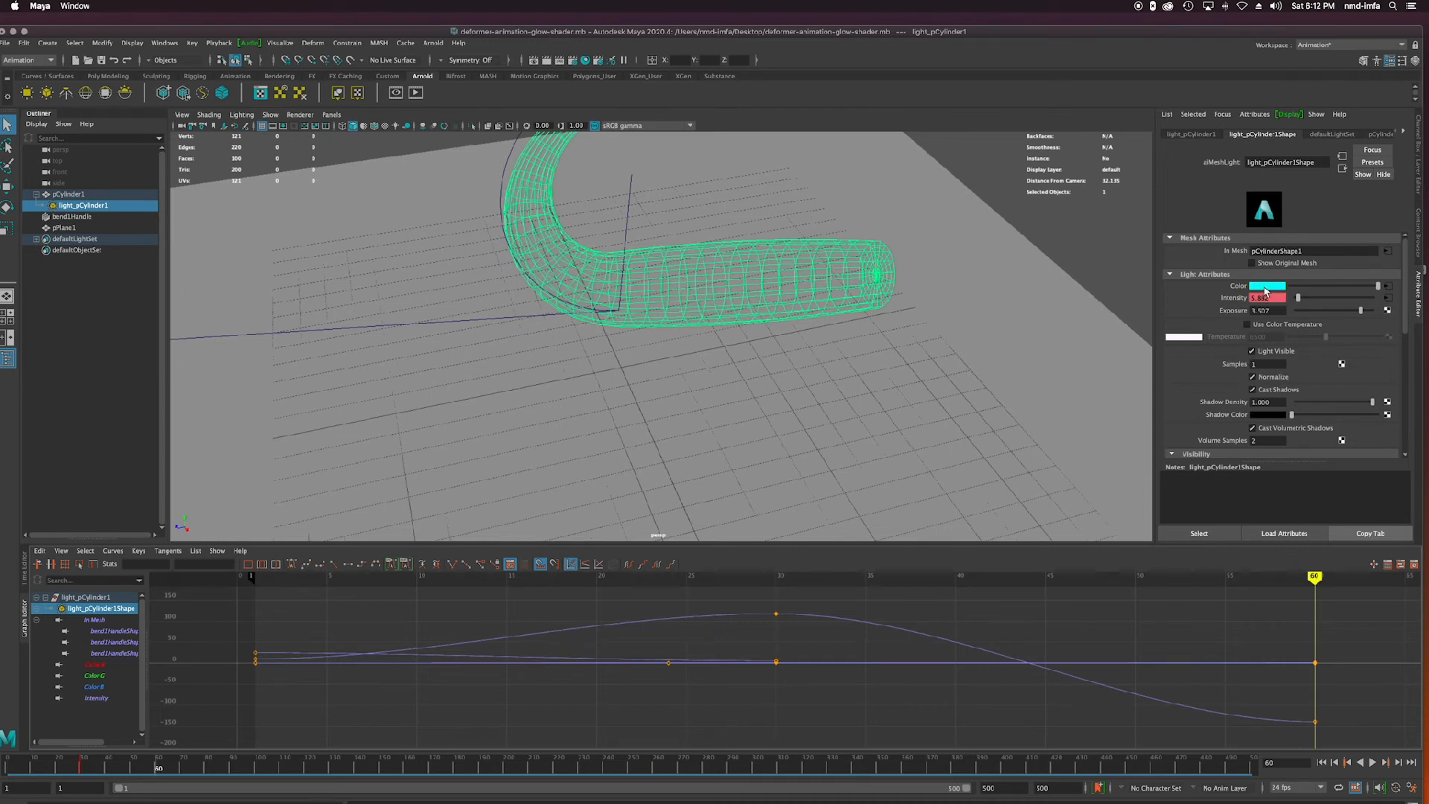
left_click_drag(904, 585, 788, 590)
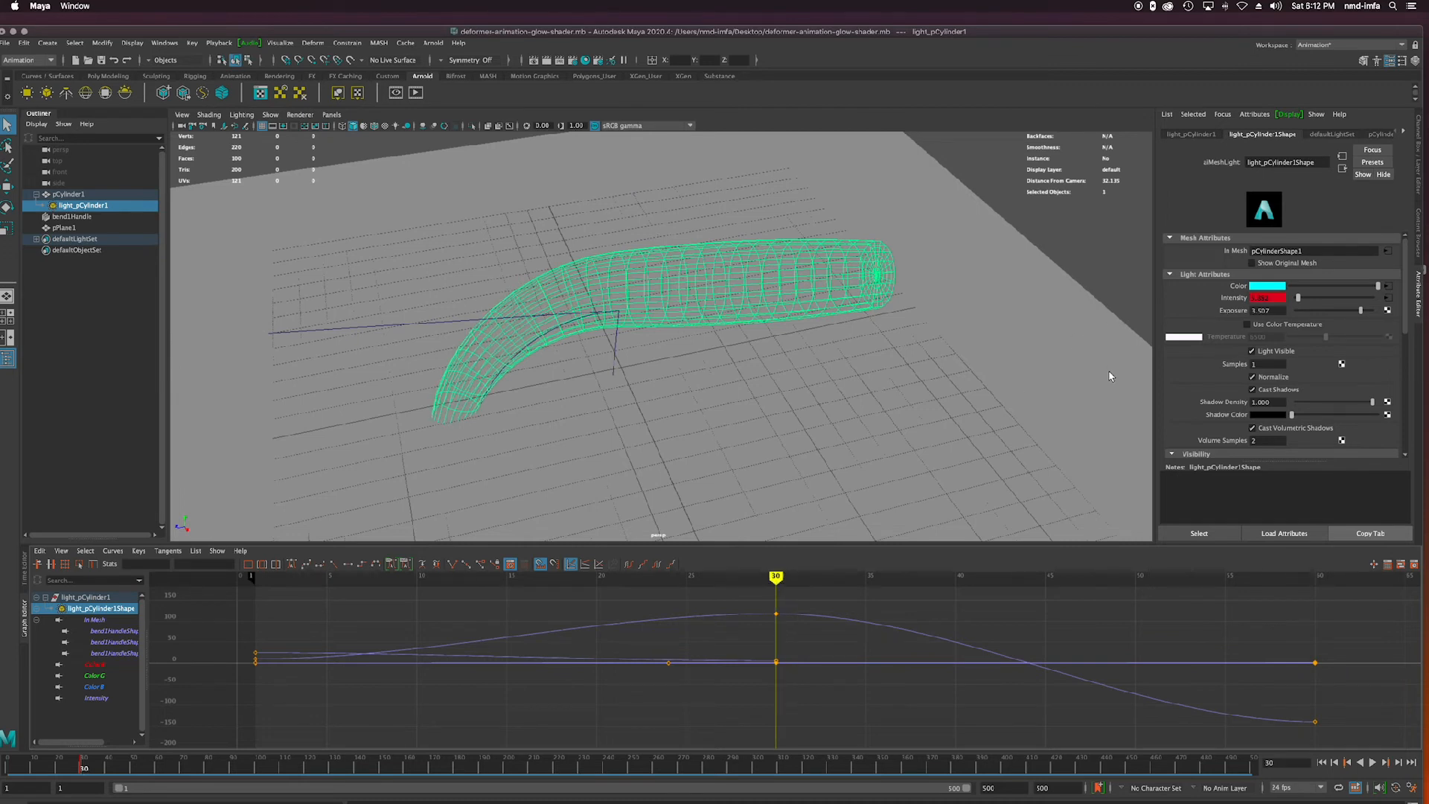
left_click(1260, 286)
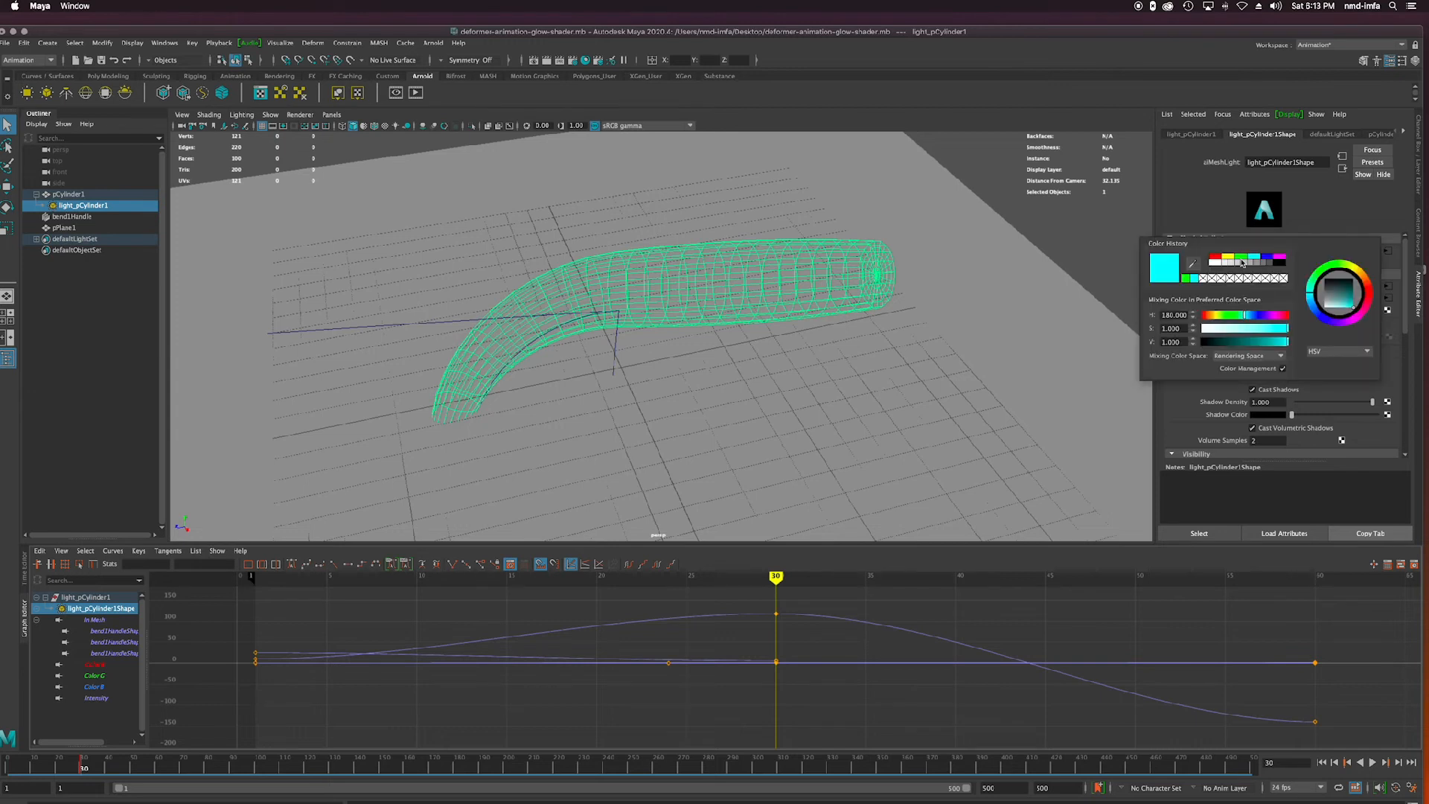
left_click(1240, 259)
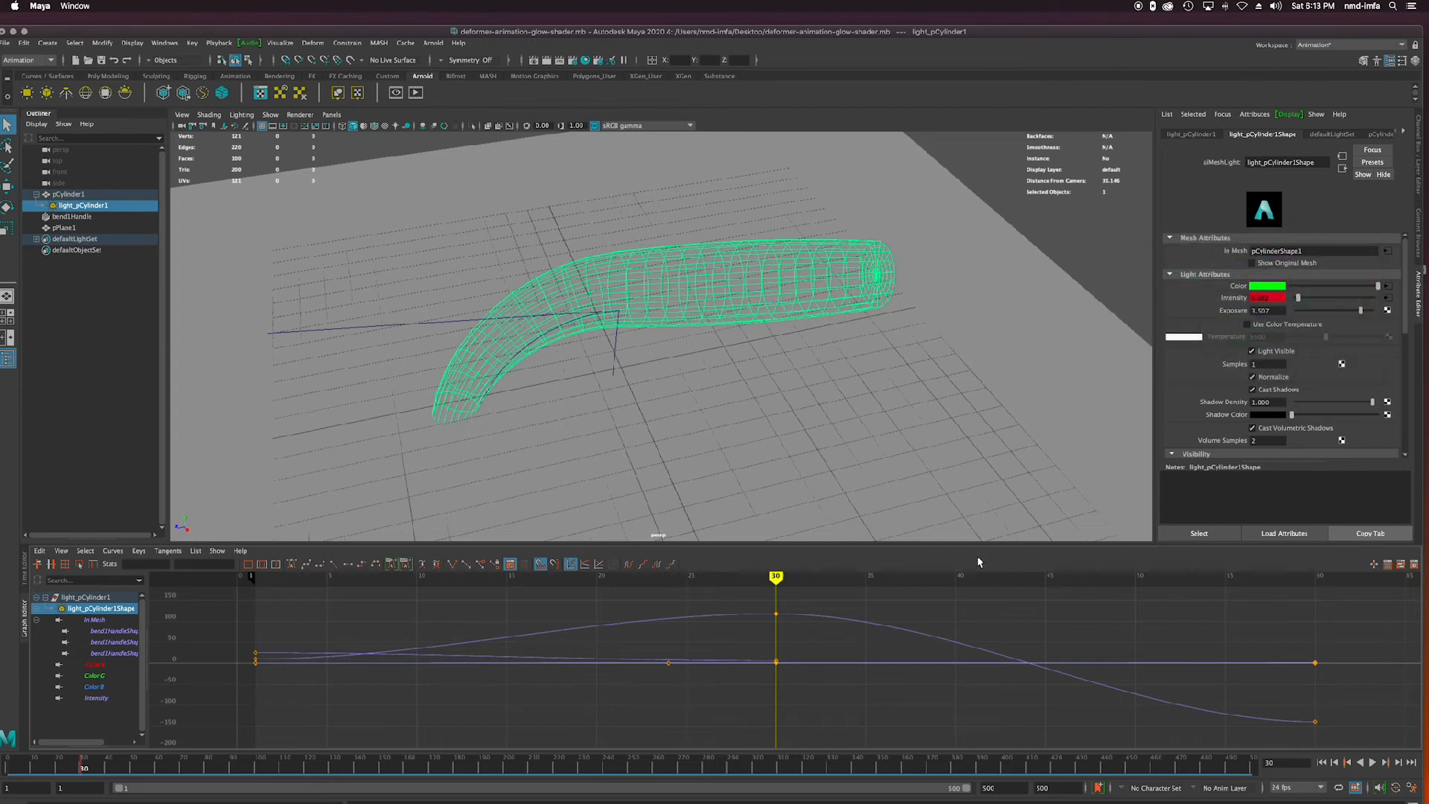
right_click(1248, 288)
left_click(1259, 293)
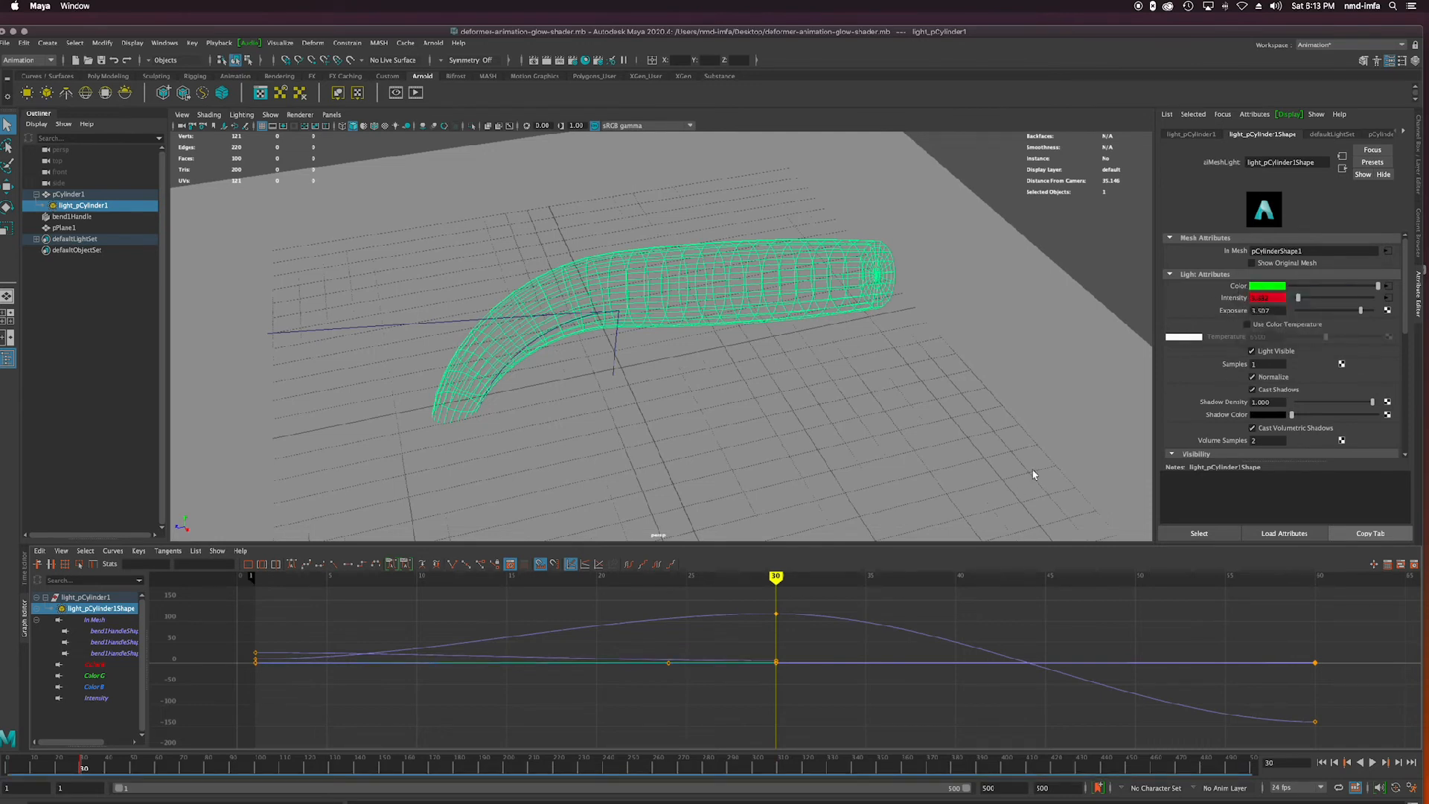
At frame 60, key the mesh light's color as cyan and key a much higher intensity than at frame 30.
left_click_drag(1236, 576, 1313, 579)
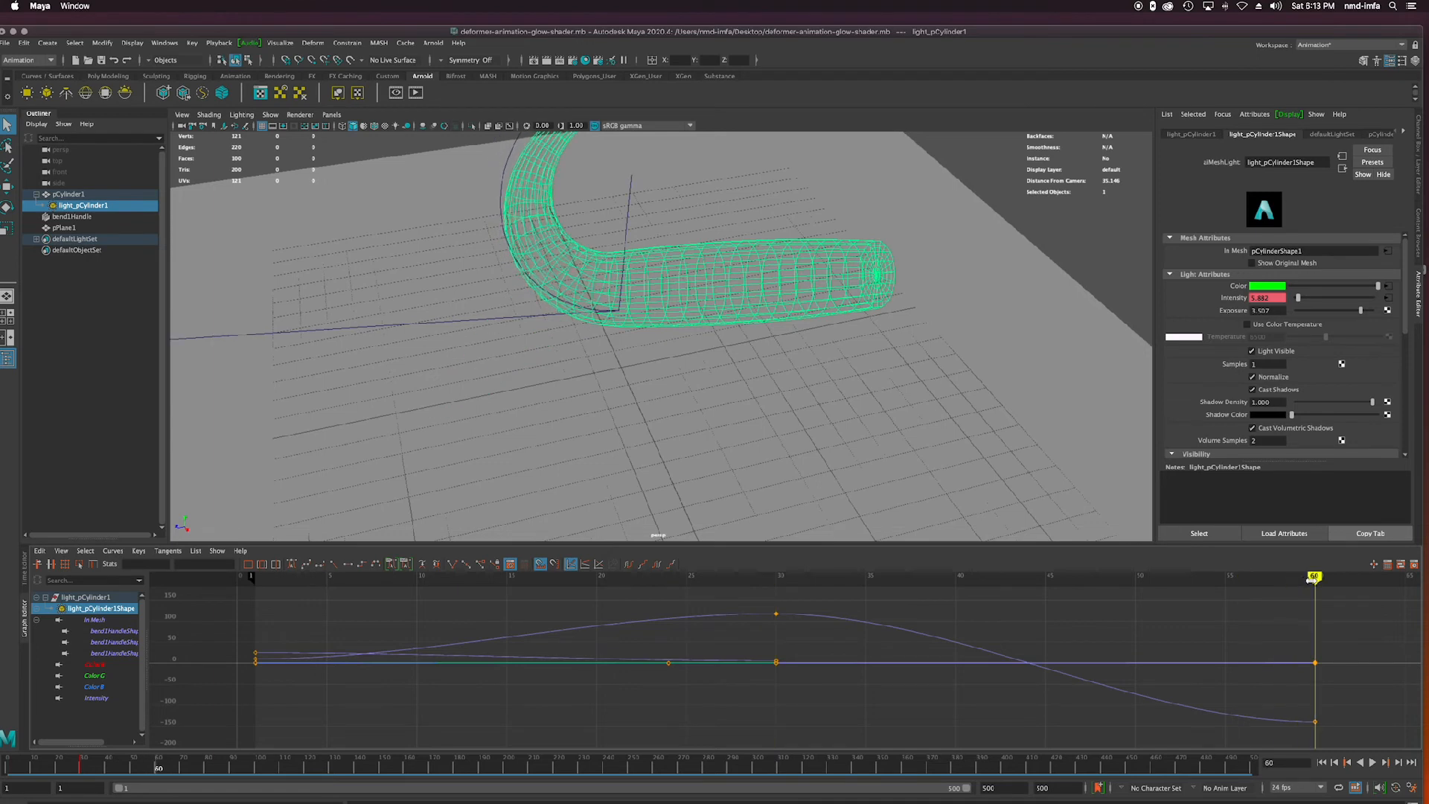
left_click(1266, 288)
left_click(1262, 261)
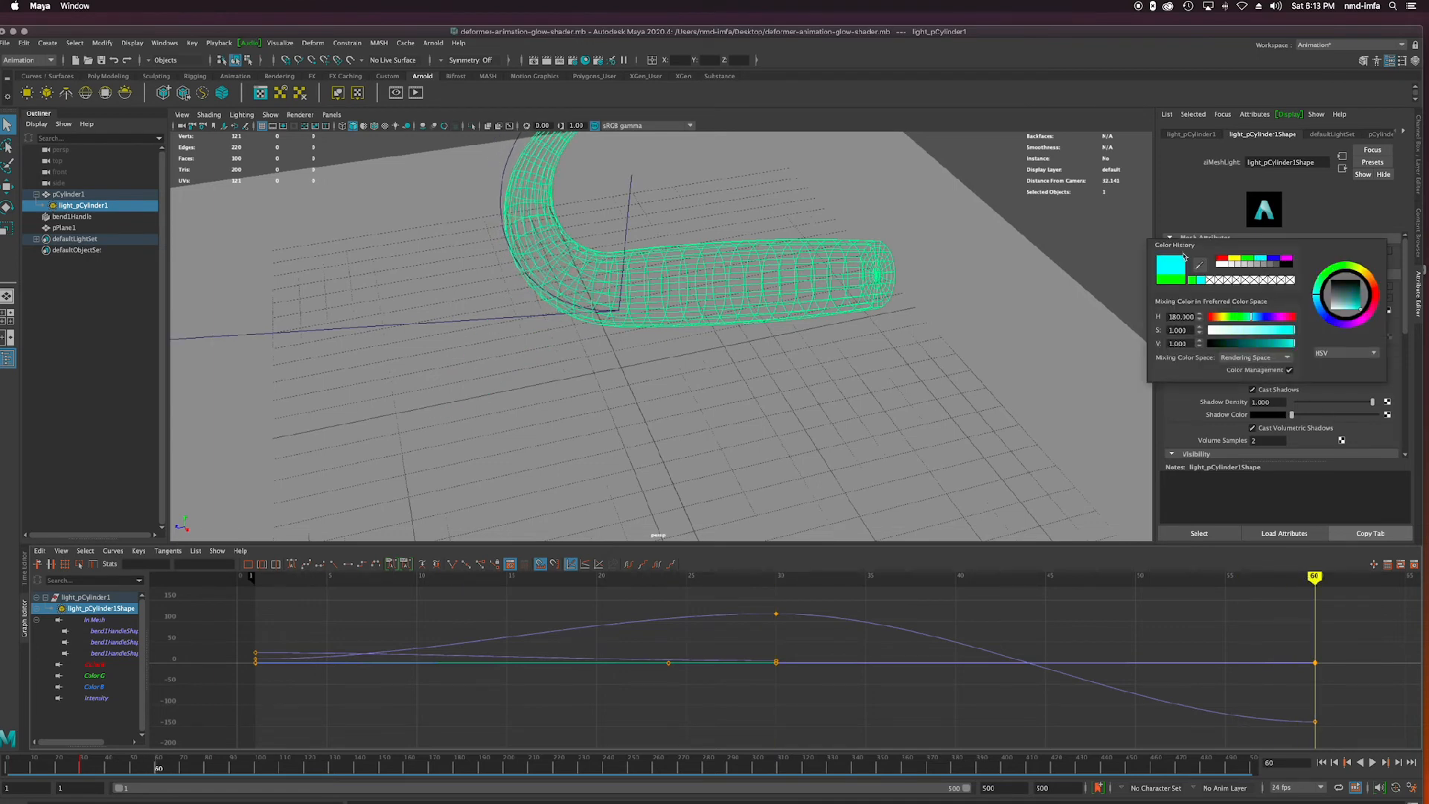
right_click(1242, 291)
left_click(1245, 290)
left_click_drag(1269, 300, 1325, 298)
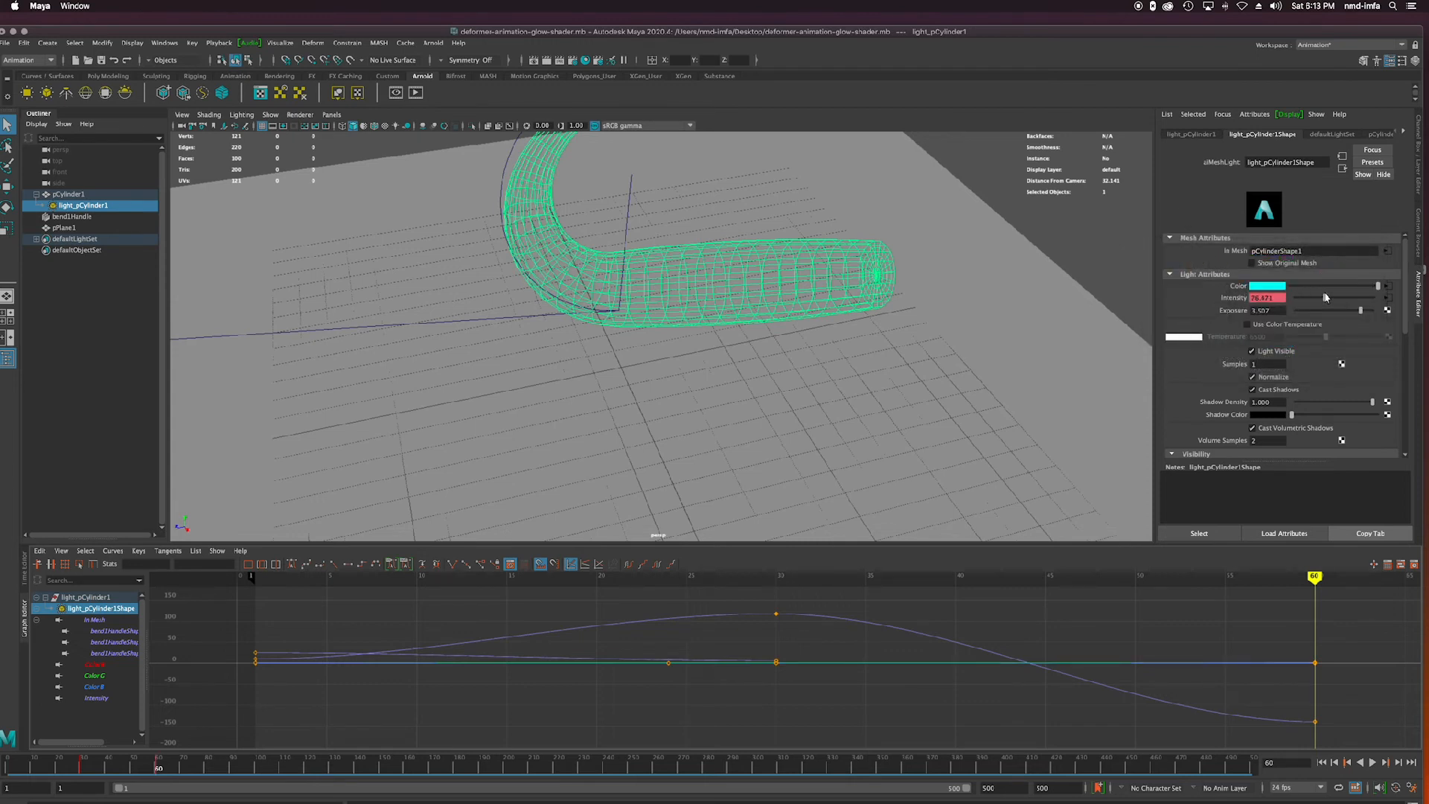
right_click(1244, 296)
left_click(1255, 302)
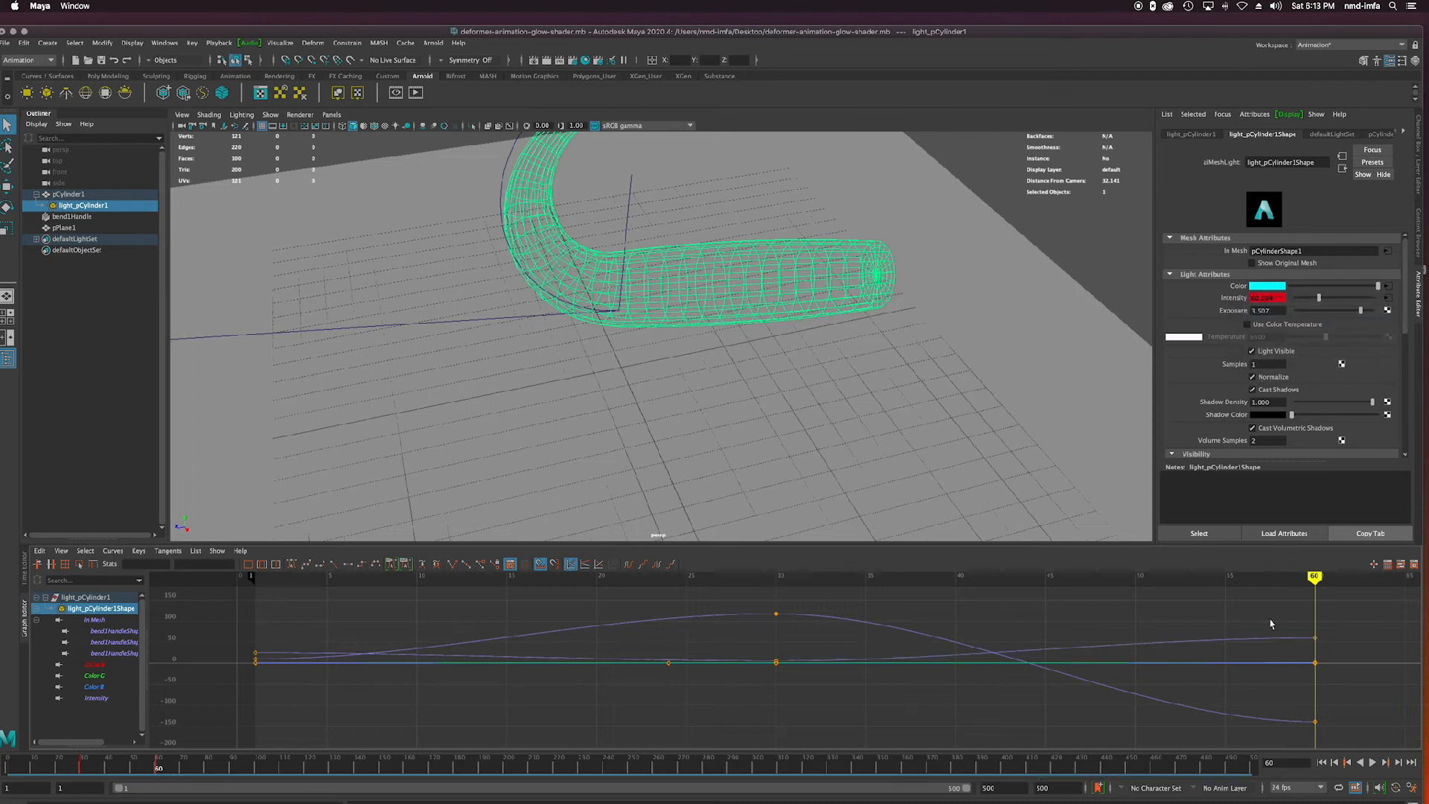
Frame the animation curves, reopen the Arnold render from a lower camera angle and scrub to frame 53 to check the animated light.
left_click_drag(1316, 577, 271, 629)
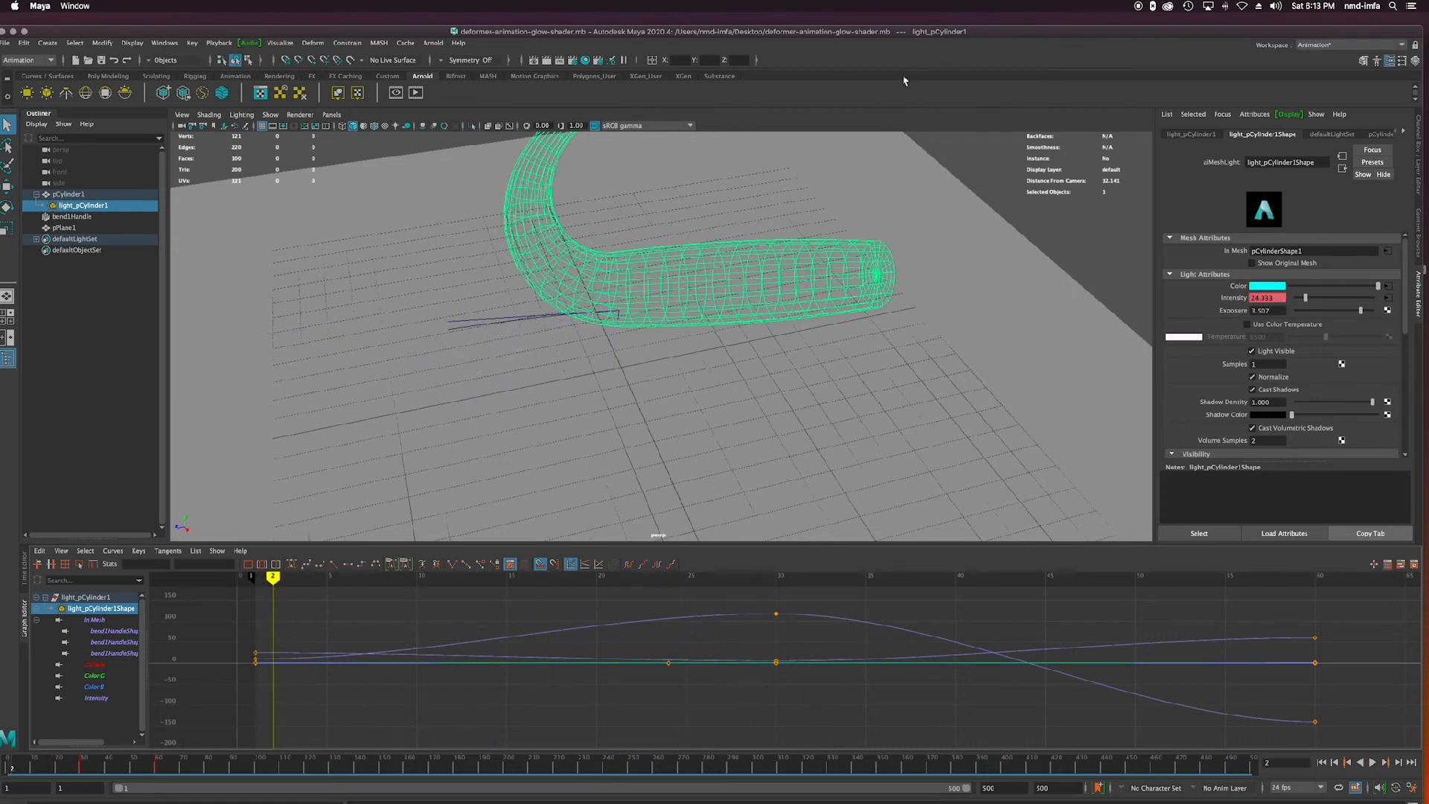
scroll(321, 667, "up", 2)
key("a")
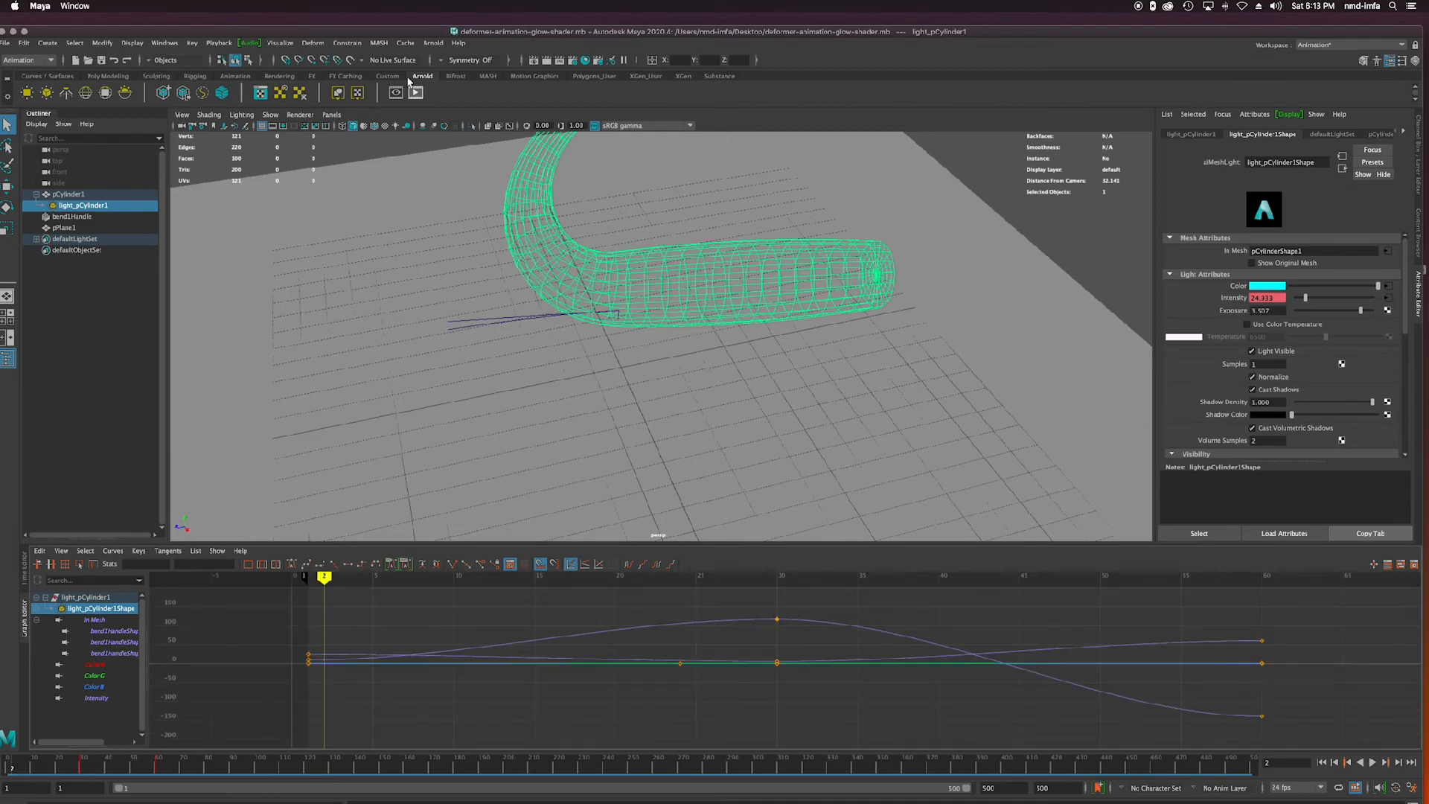
left_click_drag(649, 283, 495, 268, "alt")
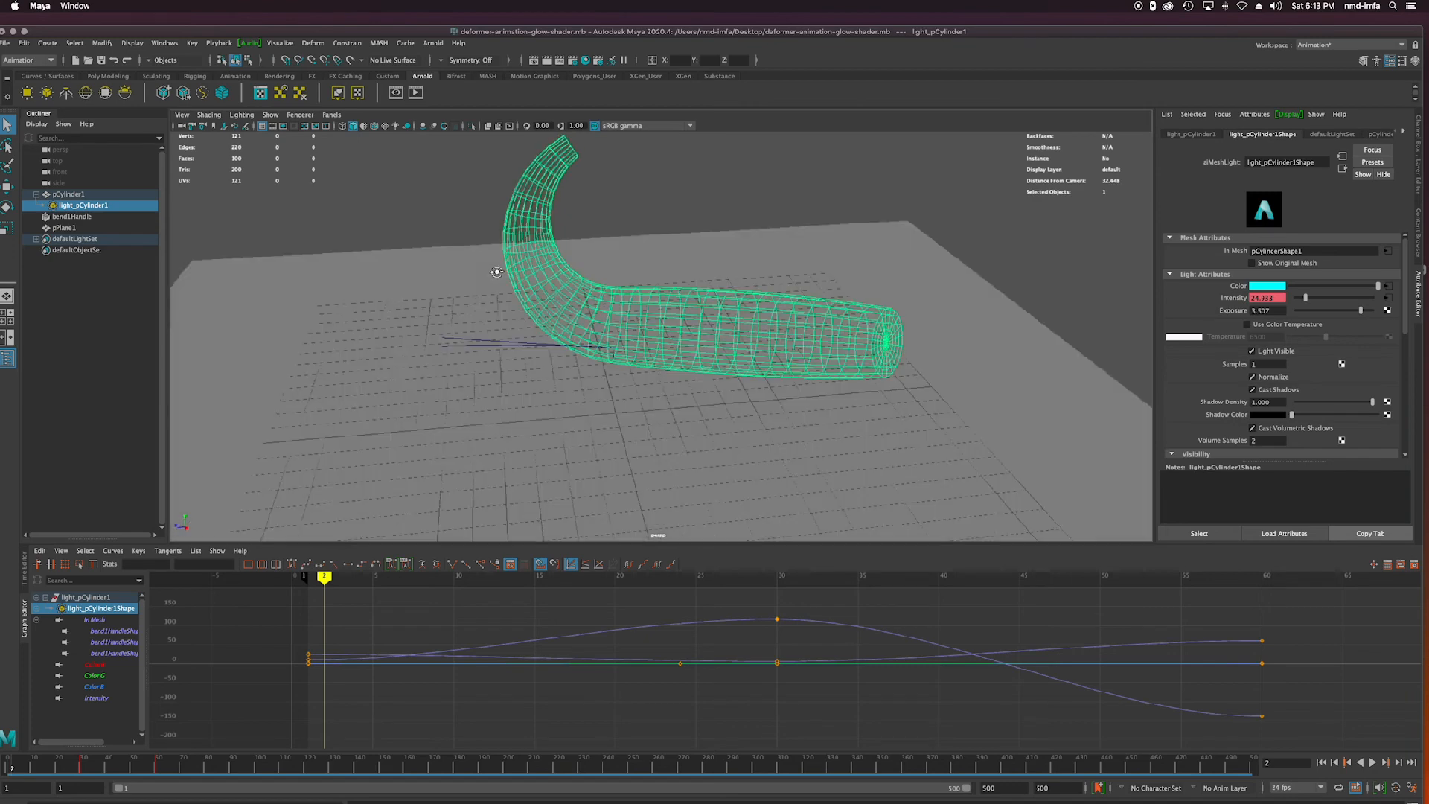
left_click(396, 94)
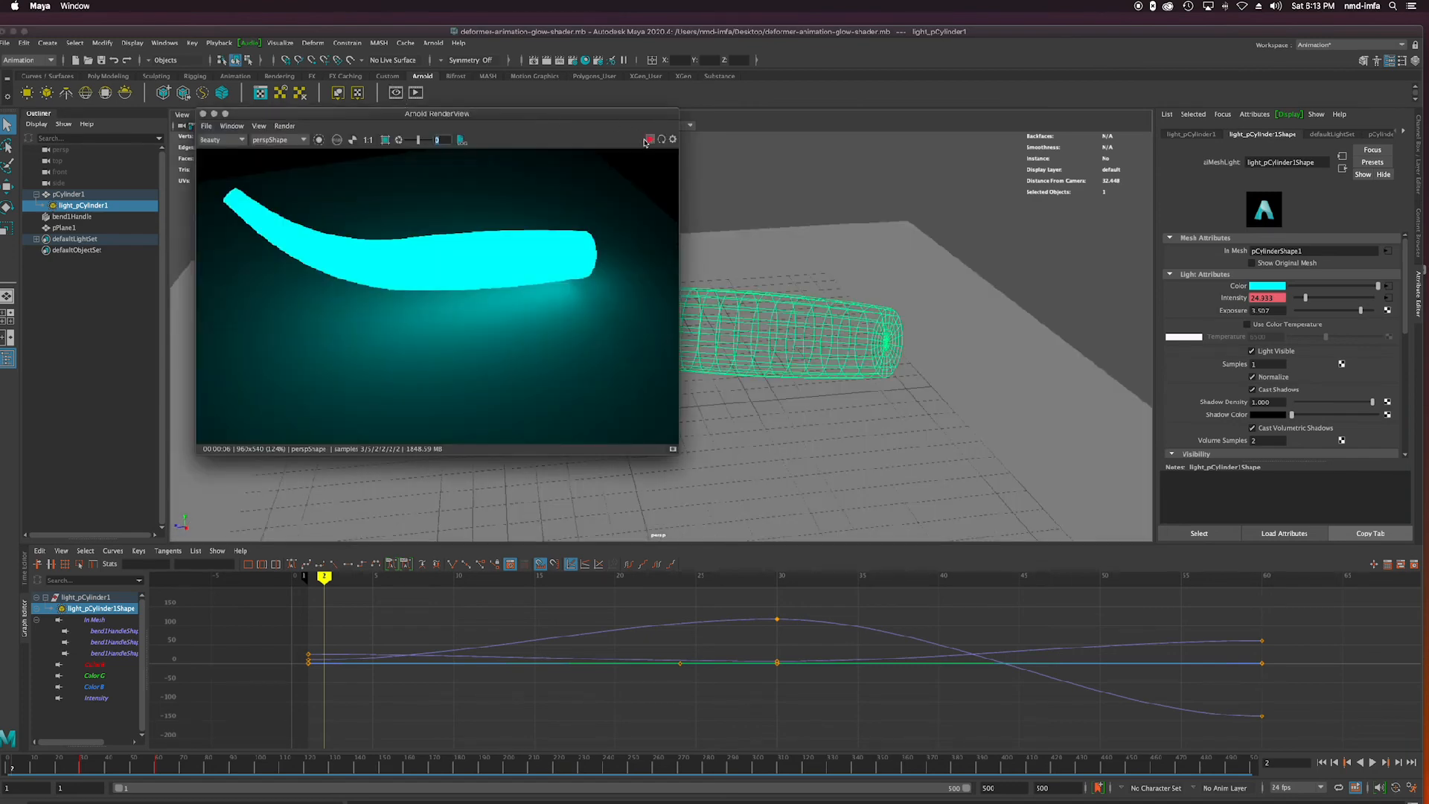
left_click(649, 140)
mouse_move(331, 579)
left_mouse_down()
mouse_move(756, 586)
mouse_move(1218, 616)
mouse_move(1146, 623)
left_mouse_up()
Inspect the mesh light's In Mesh curves in the Graph Editor, widening its channel list to read the full attribute names.
left_click(107, 612)
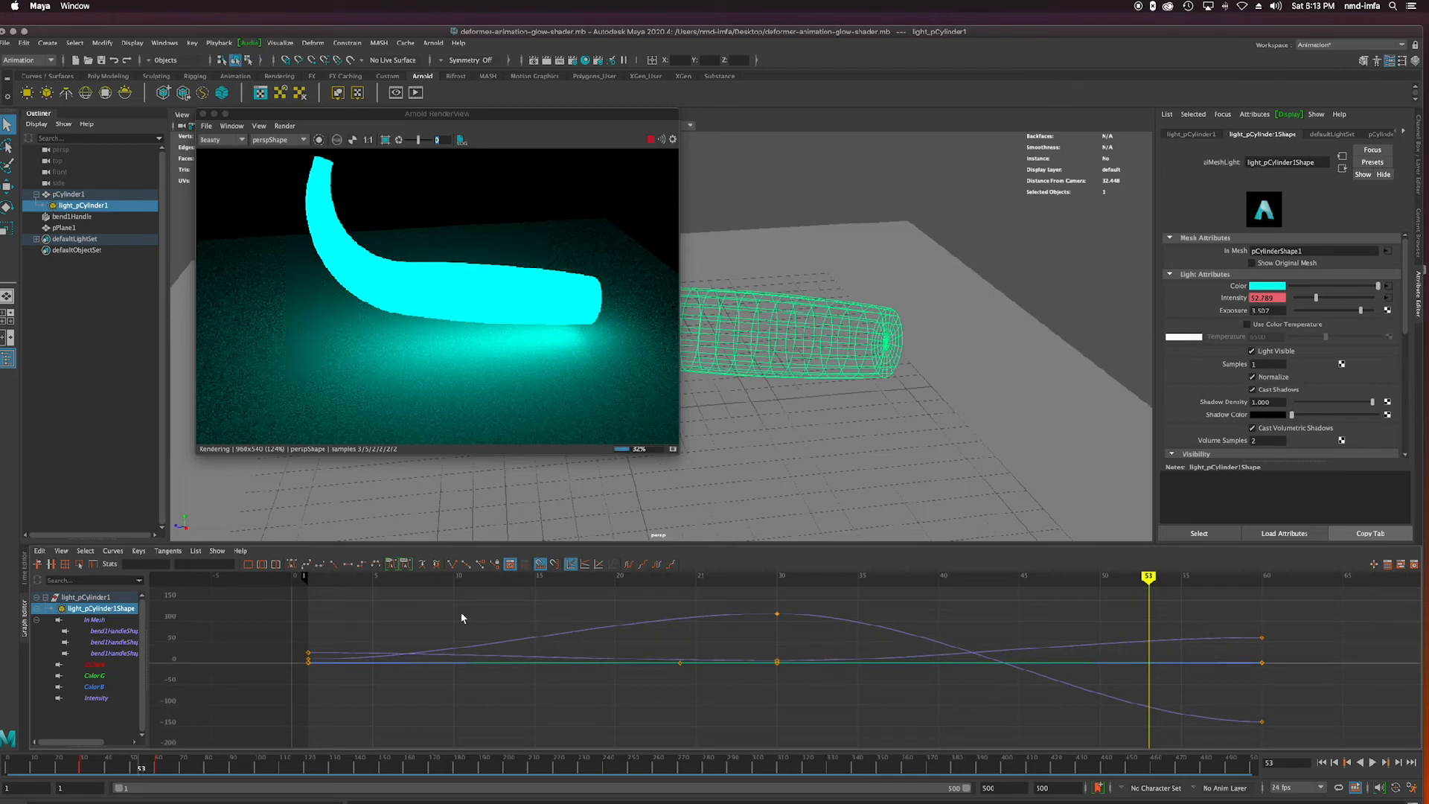
left_click(110, 639)
left_click(103, 620)
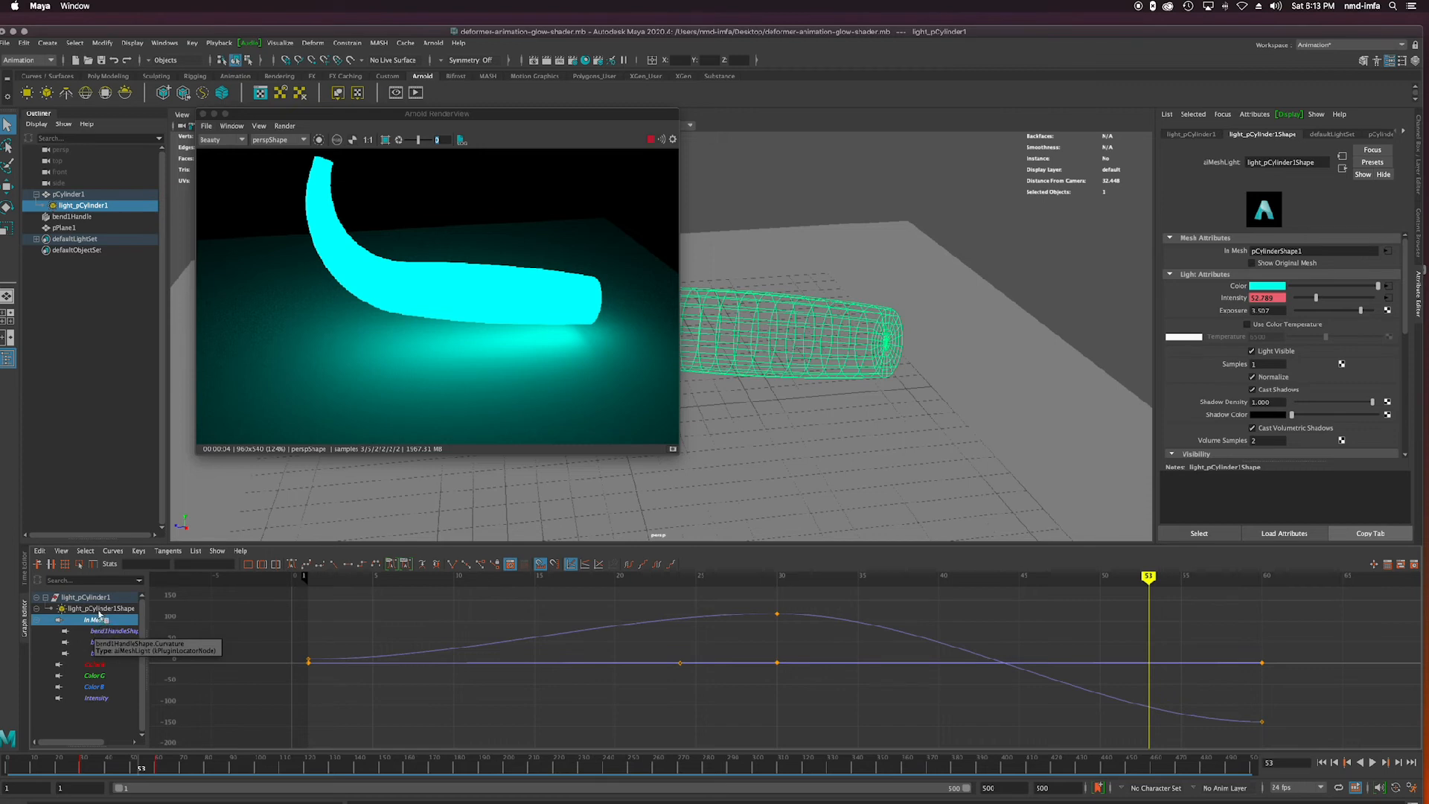
left_click(104, 609)
left_click(102, 620)
left_click_drag(146, 647, 201, 647)
left_click(68, 610)
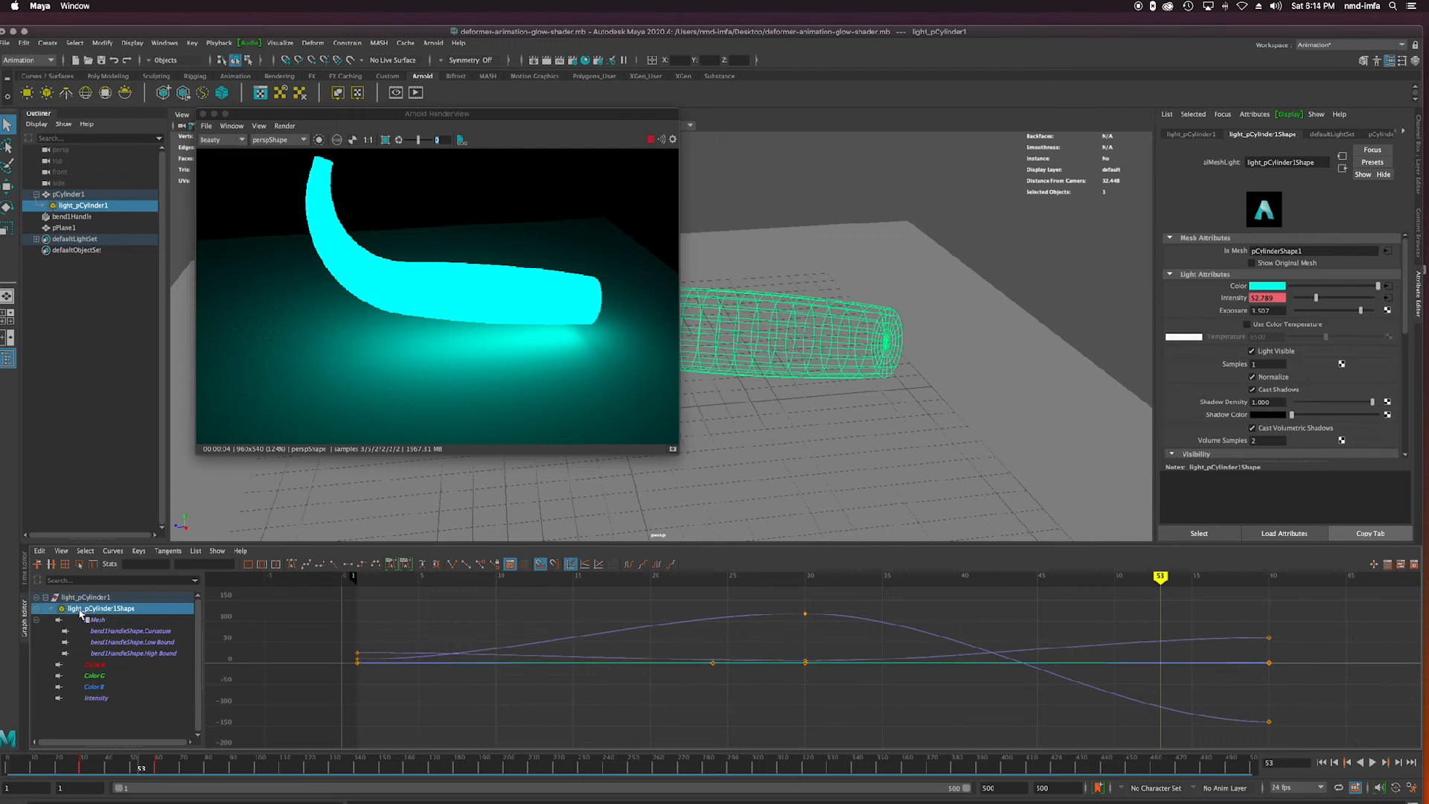
Reselect the mesh light under the cylinder to list all its animated channels and curves.
left_click(35, 609)
left_click(87, 302)
left_click(87, 207)
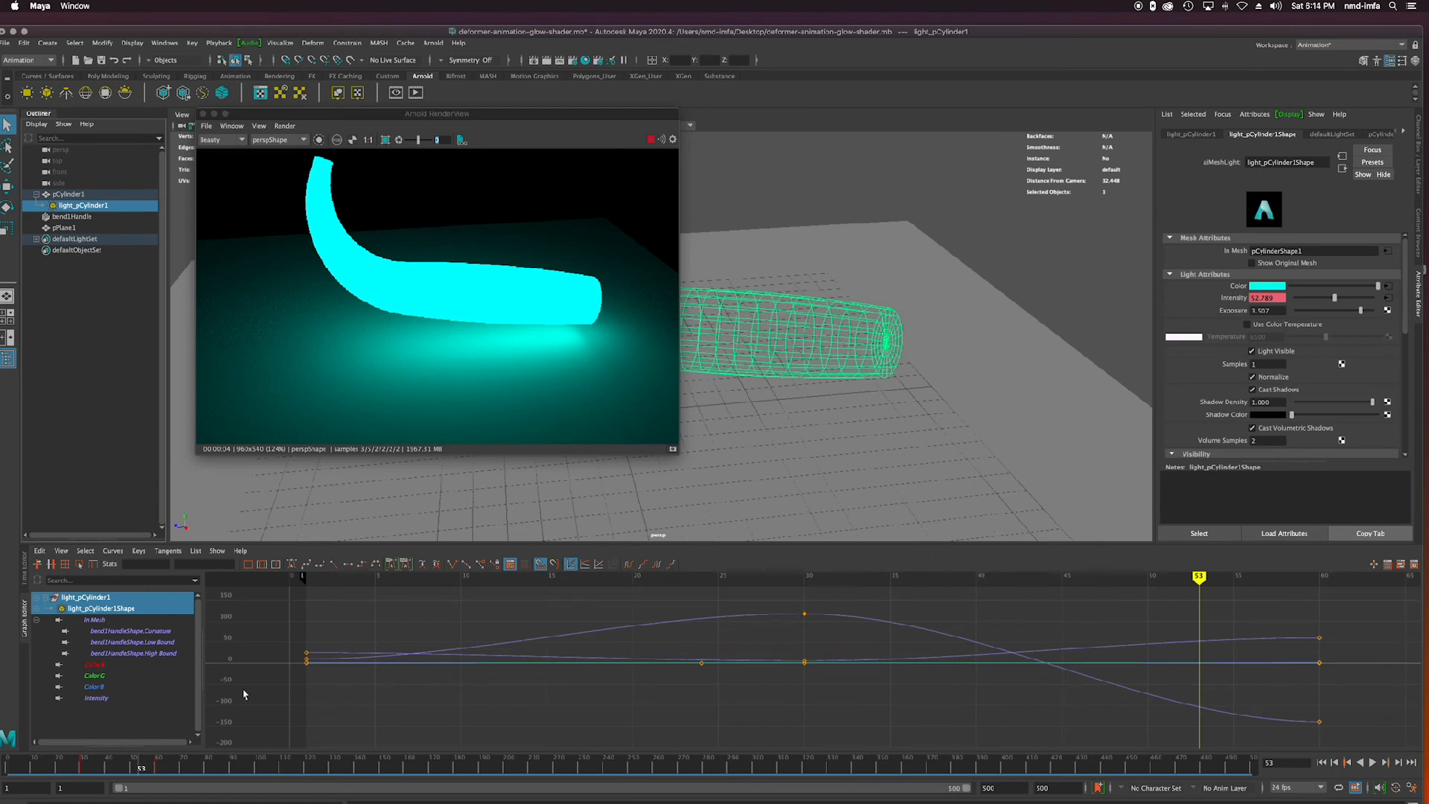
Inspect the mesh light's Color R, Color G, Color B and Intensity curves individually in the Graph Editor.
left_click(98, 664)
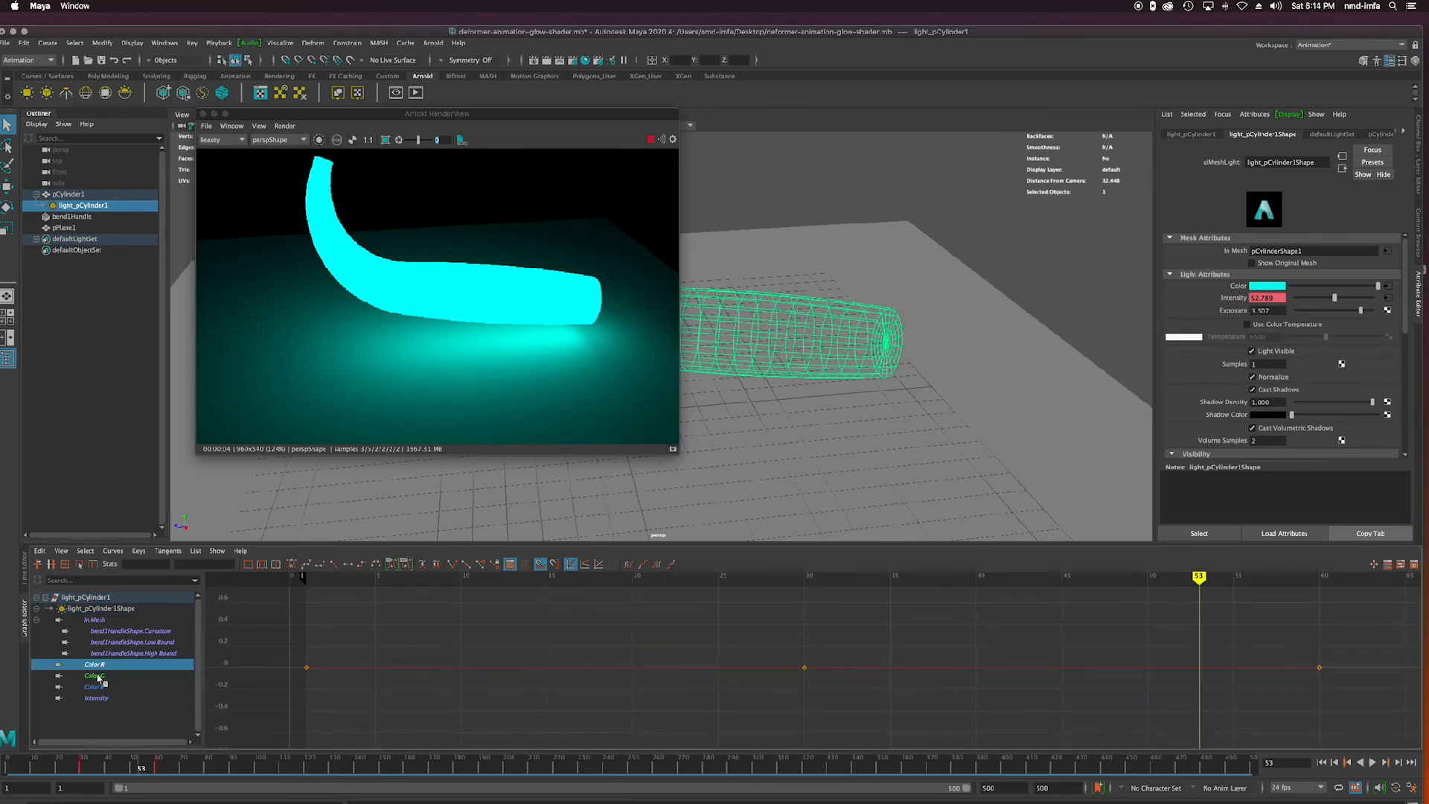
left_click(98, 675)
left_click(99, 686)
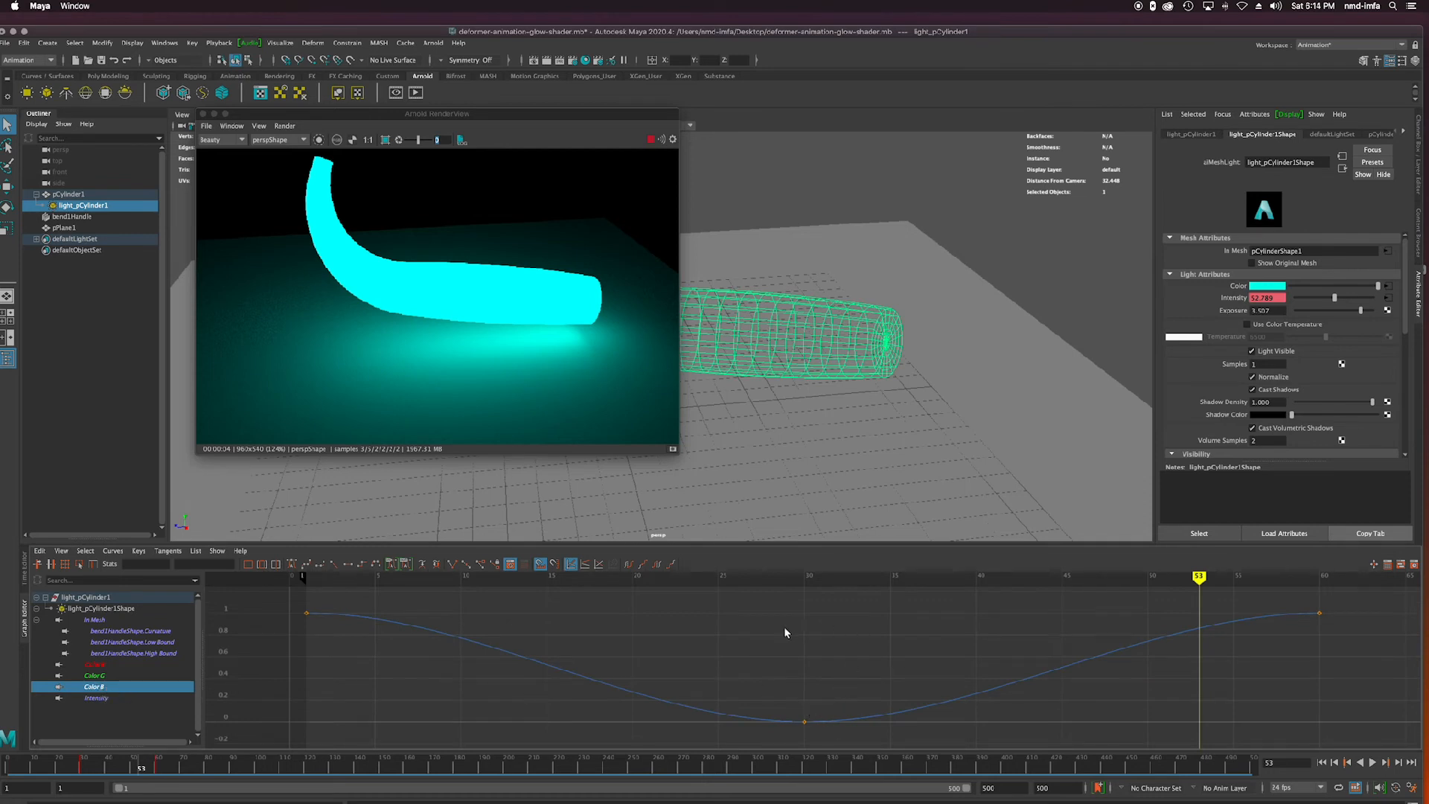
left_click(109, 700)
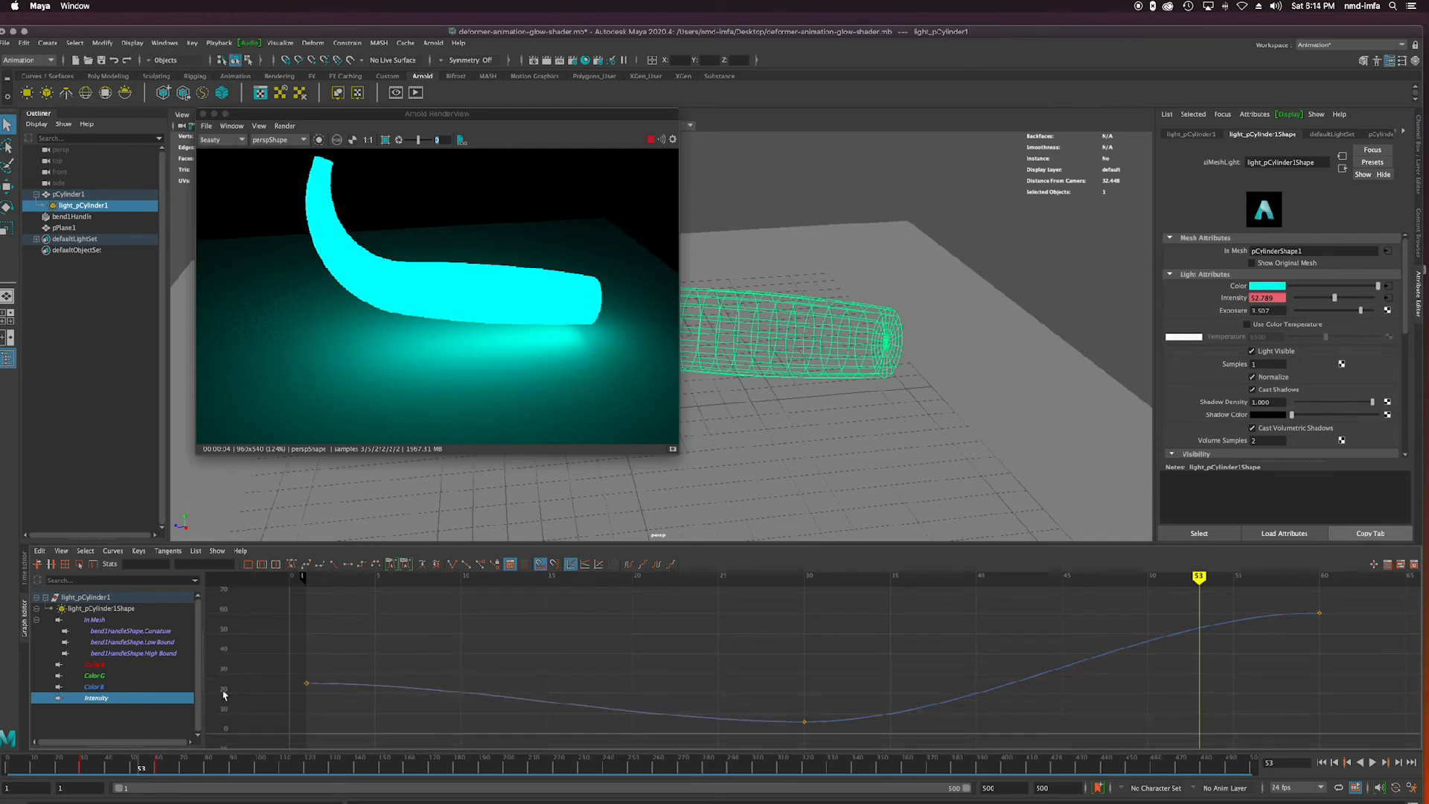
left_click(104, 685)
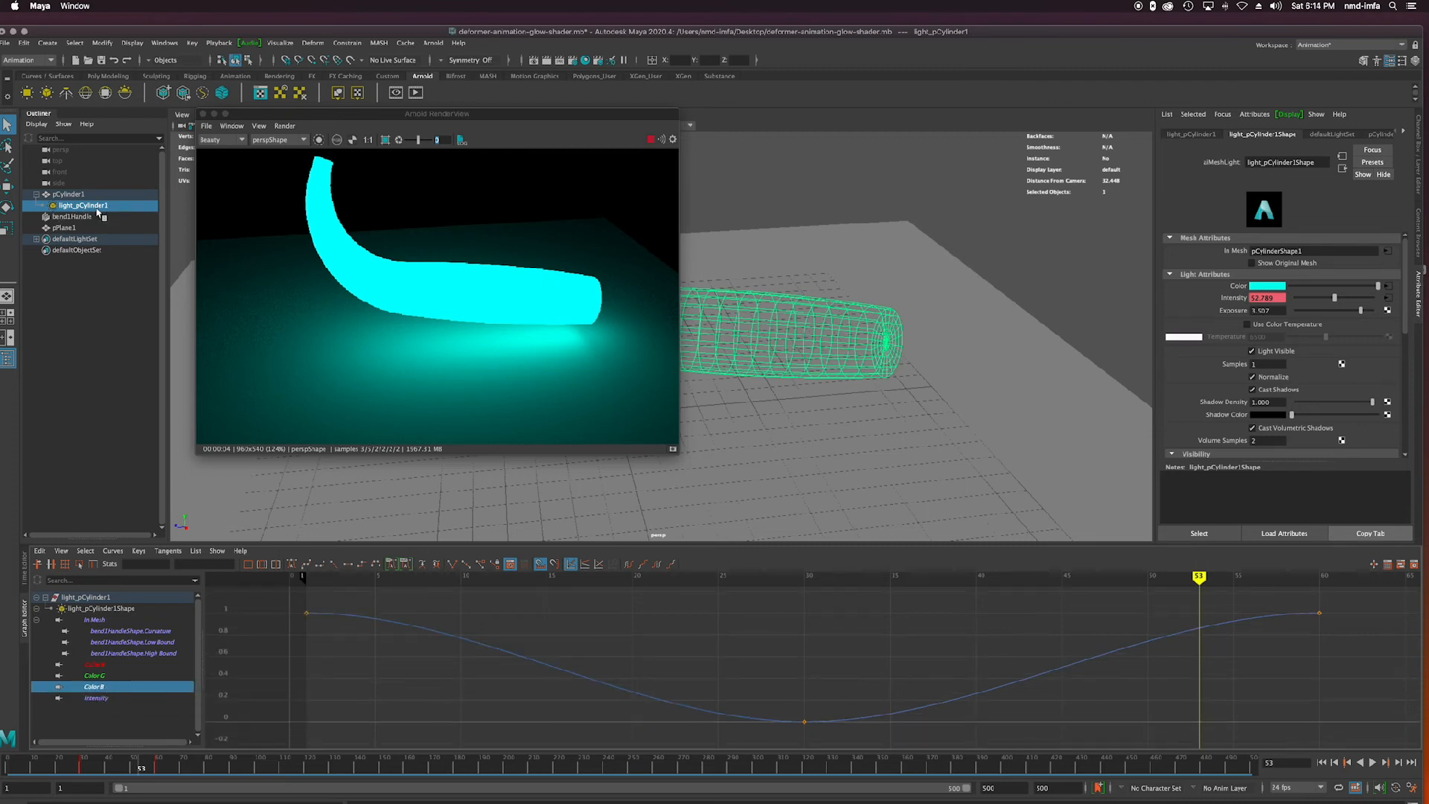
Raise the mesh light's Color B key at frame 30 to about 0.211 in the Graph Editor.
left_click_drag(328, 580, 804, 648)
left_click_drag(890, 649, 890, 692)
left_click(805, 722)
left_click(892, 722)
left_click(733, 731)
left_click(718, 723)
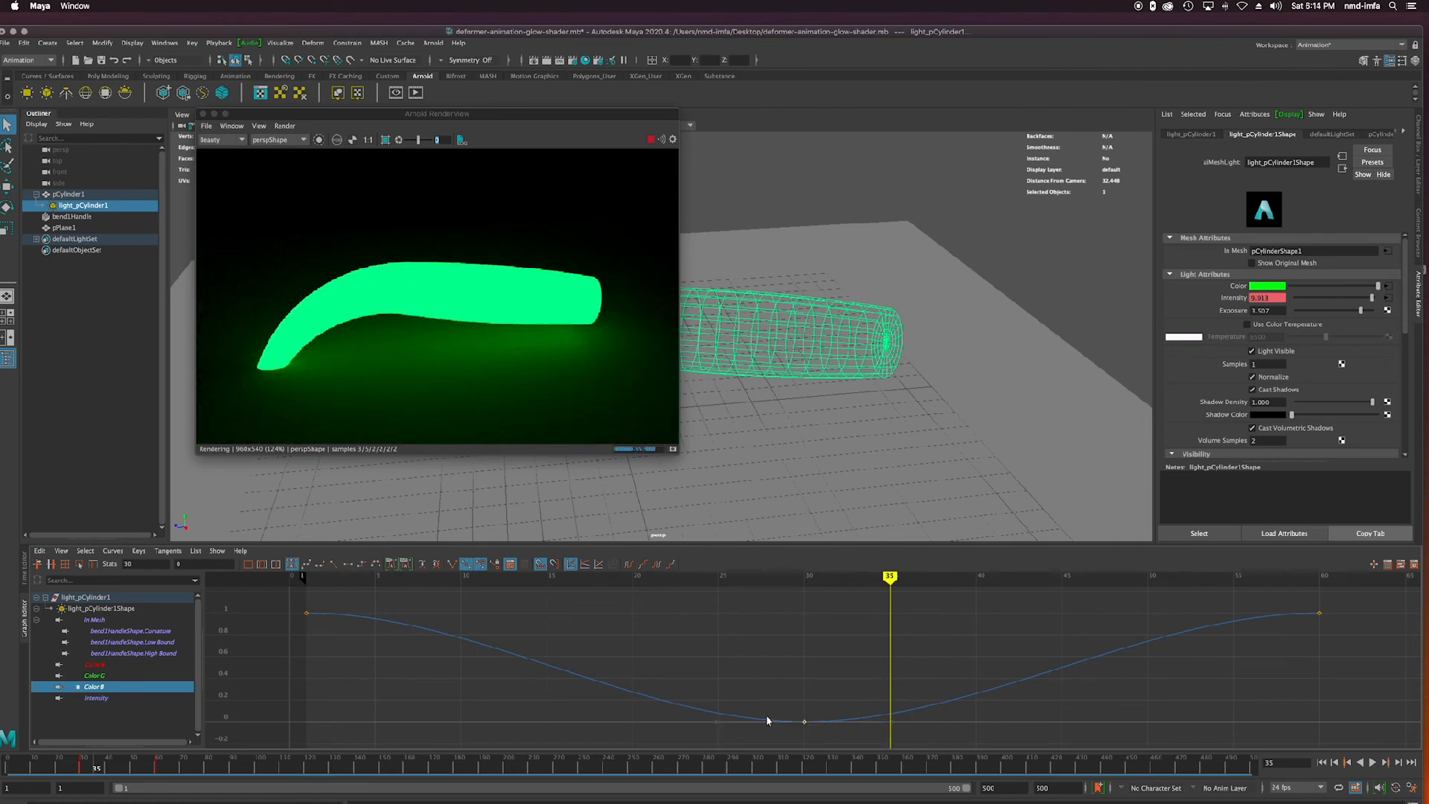
middle_click_drag(804, 724, 752, 713)
left_click_drag(718, 715, 804, 699)
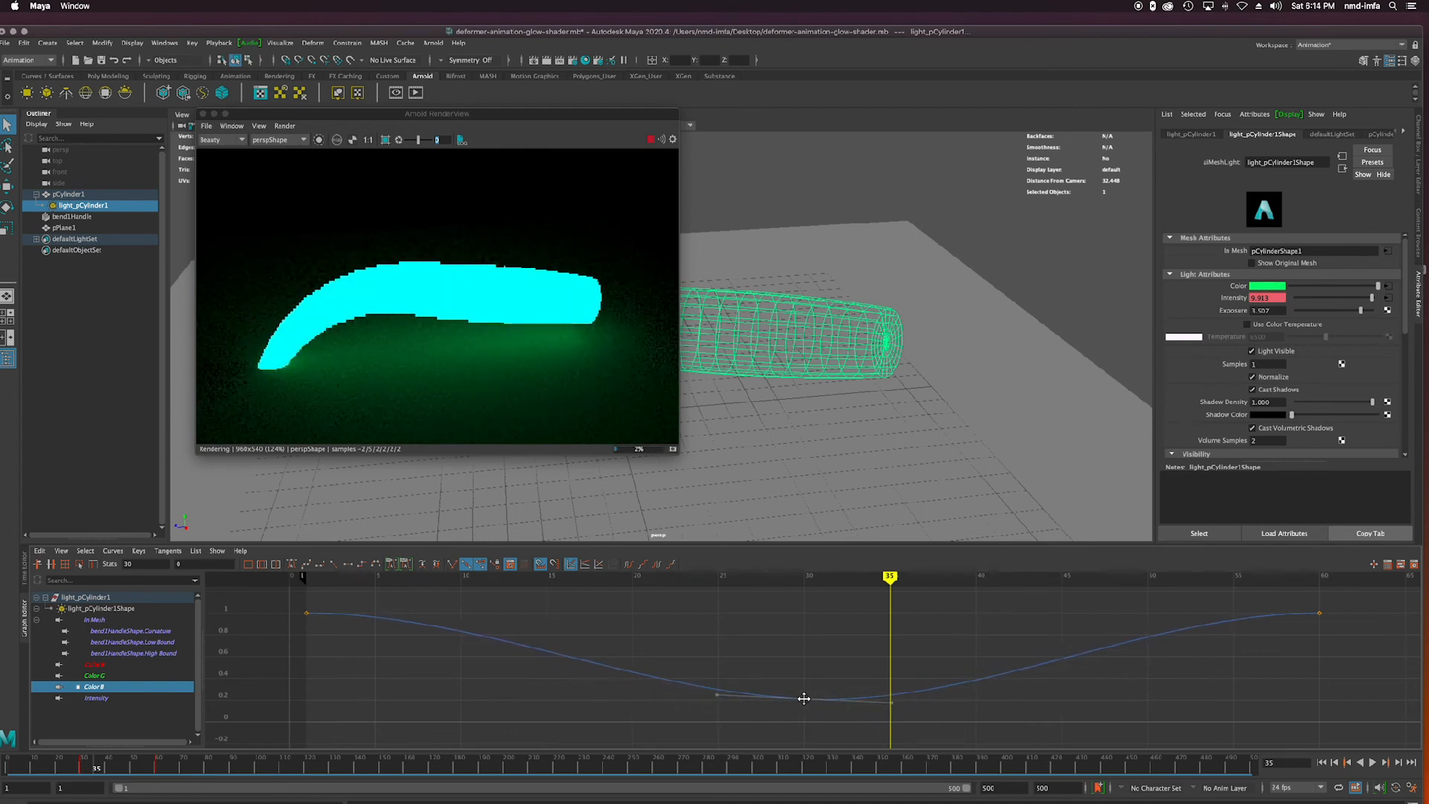
Break the tangents of the frame 30 Color B key and pull its outgoing handle upward for a steep rise, then move to frame 26.
left_click_drag(892, 704, 893, 701)
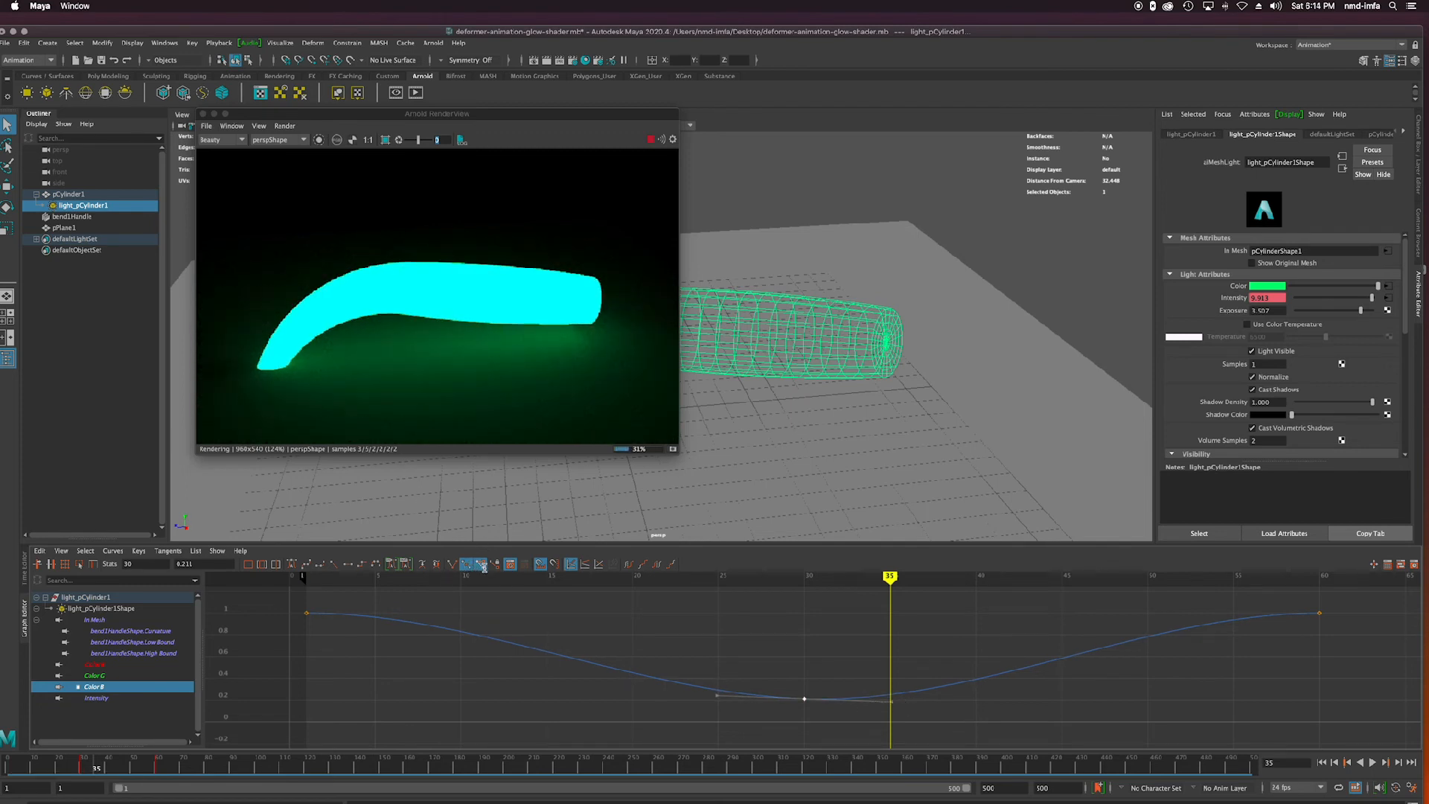
left_click(453, 564)
mouse_move(893, 704)
left_mouse_down()
mouse_move(894, 679)
mouse_move(887, 728)
mouse_move(884, 660)
mouse_move(862, 632)
mouse_move(702, 607)
mouse_move(1322, 577)
mouse_move(736, 652)
left_mouse_up()
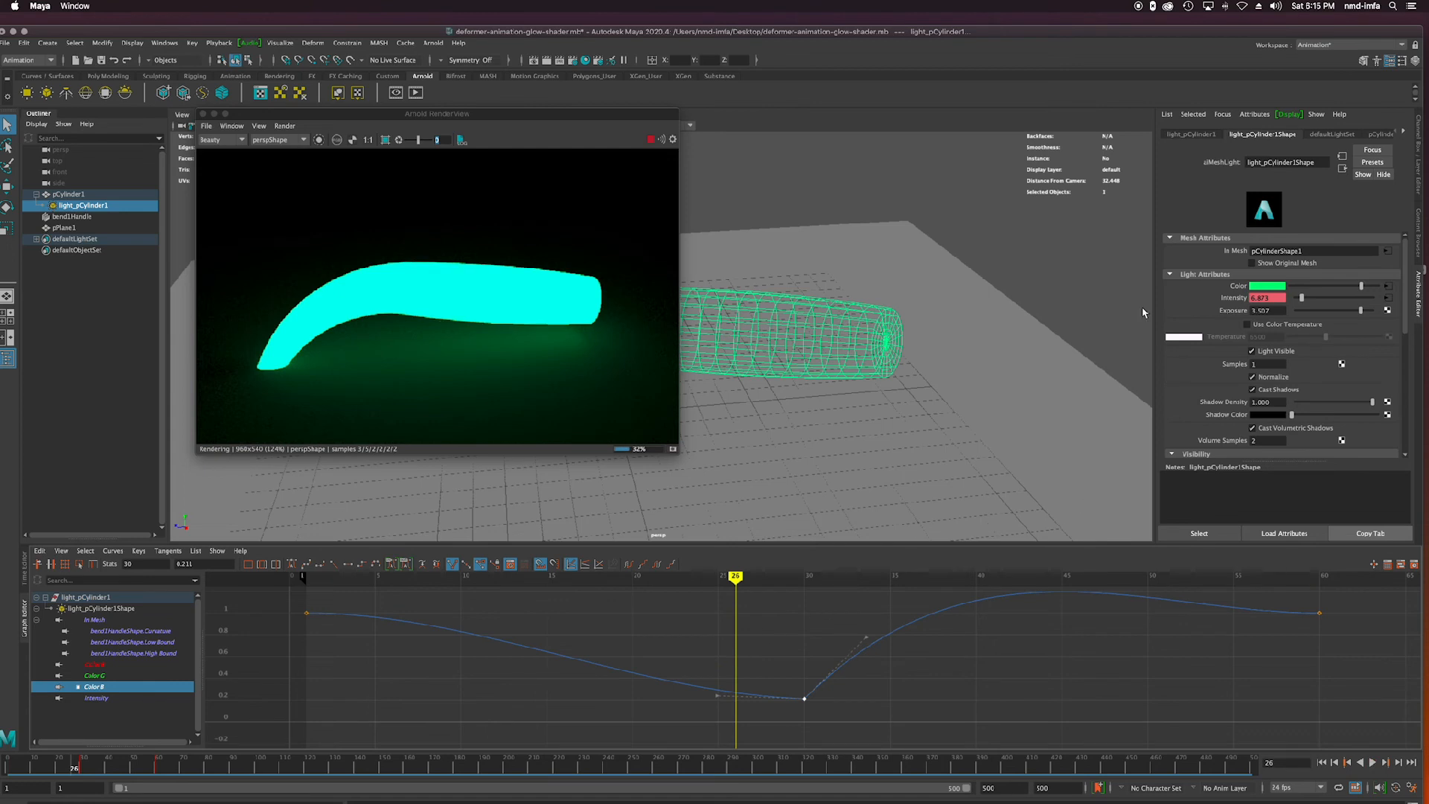
Enlarge the Arnold render window and review the mesh light's shadow, visibility and light filter attributes.
scroll(1357, 381, "down", 1)
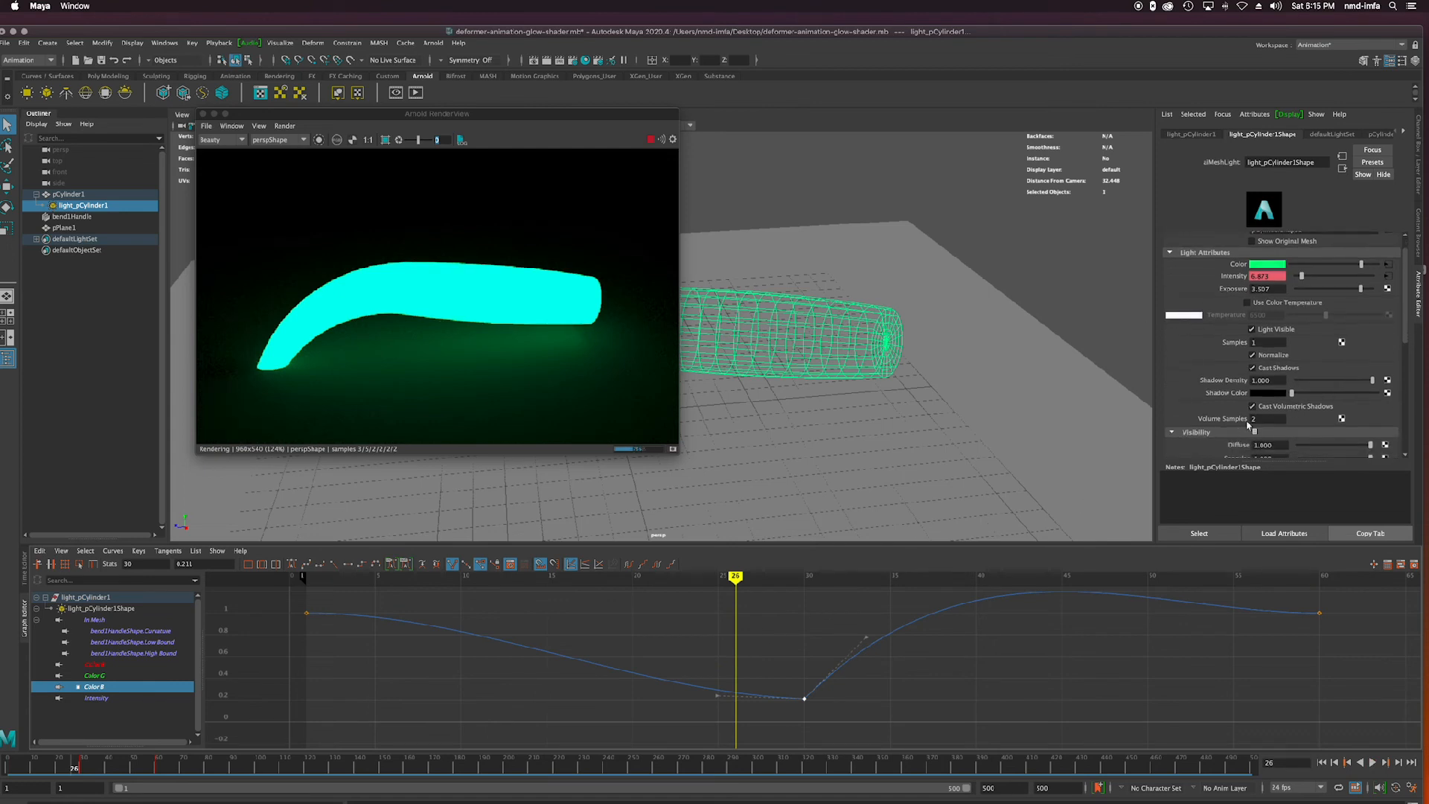
scroll(1338, 408, "down", 1)
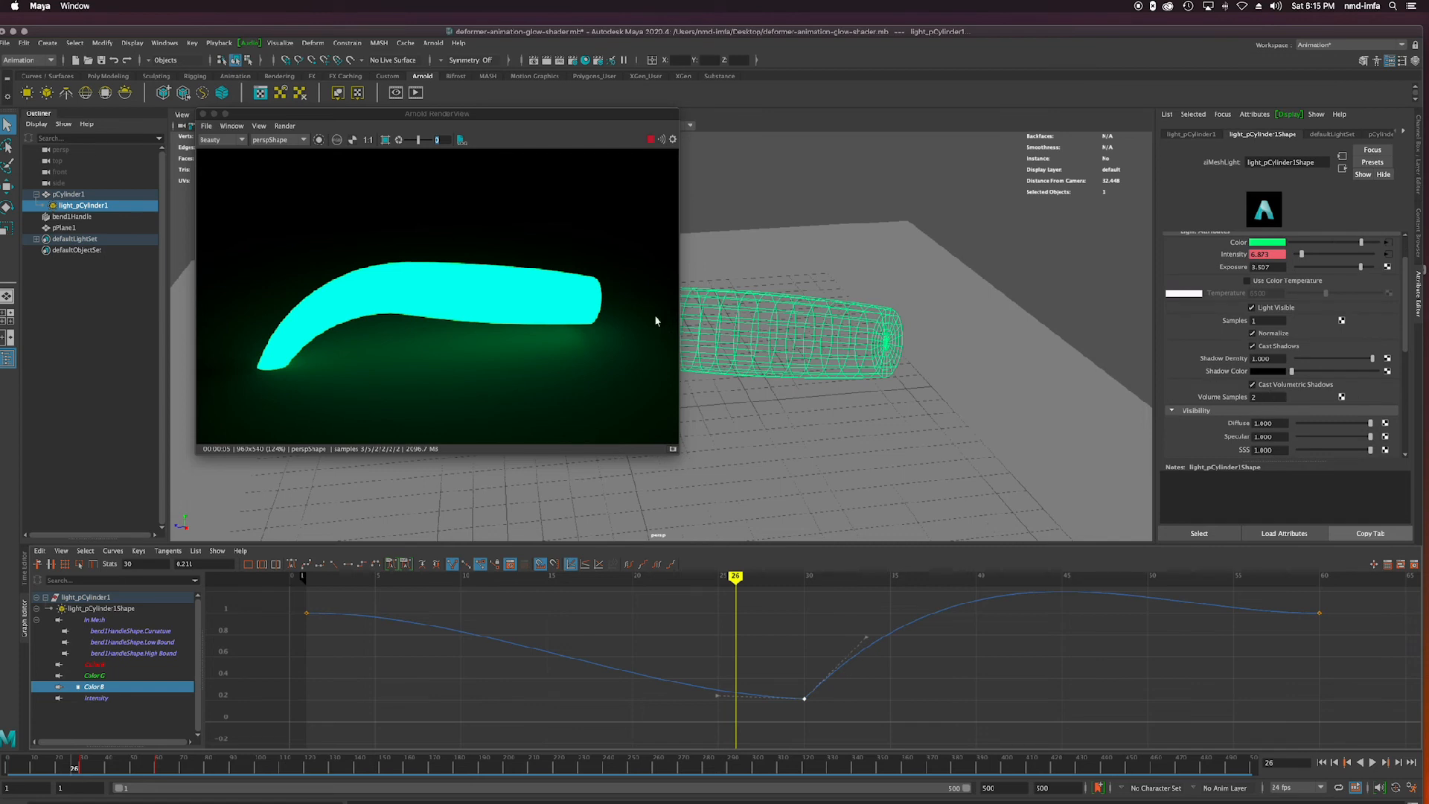
left_click_drag(673, 450, 786, 492)
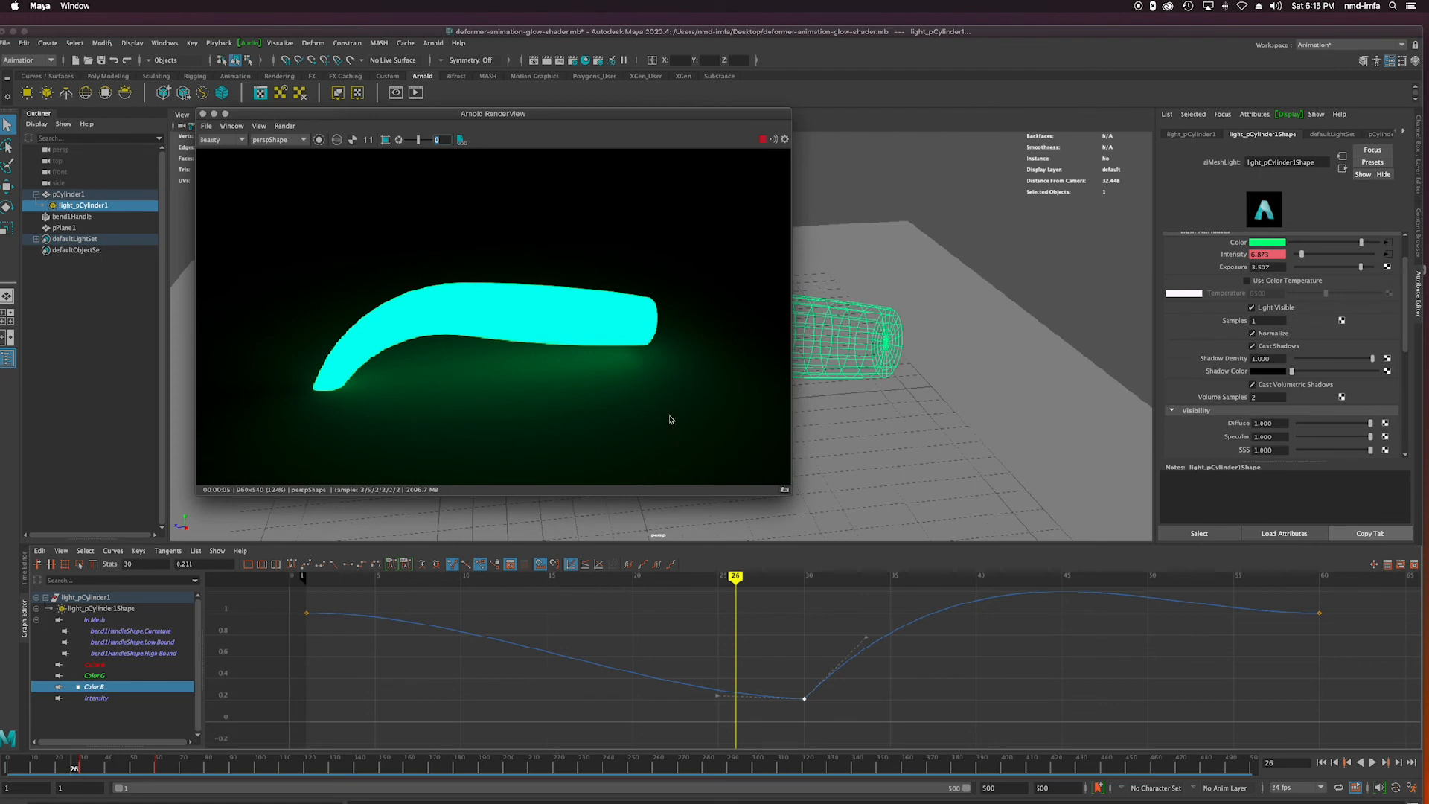
scroll(1281, 428, "down", 2)
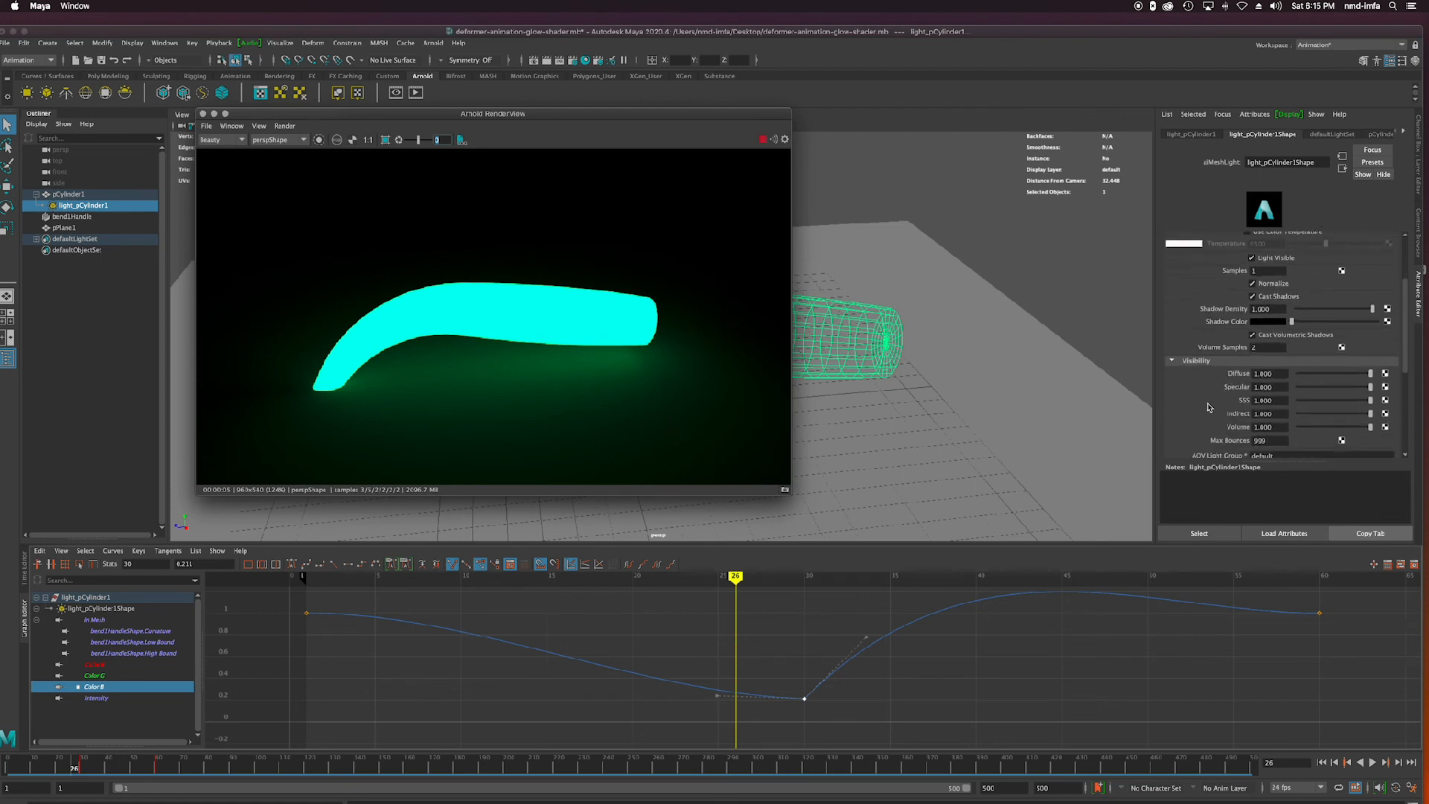
scroll(1209, 405, "down", 1)
scroll(1210, 364, "down", 2)
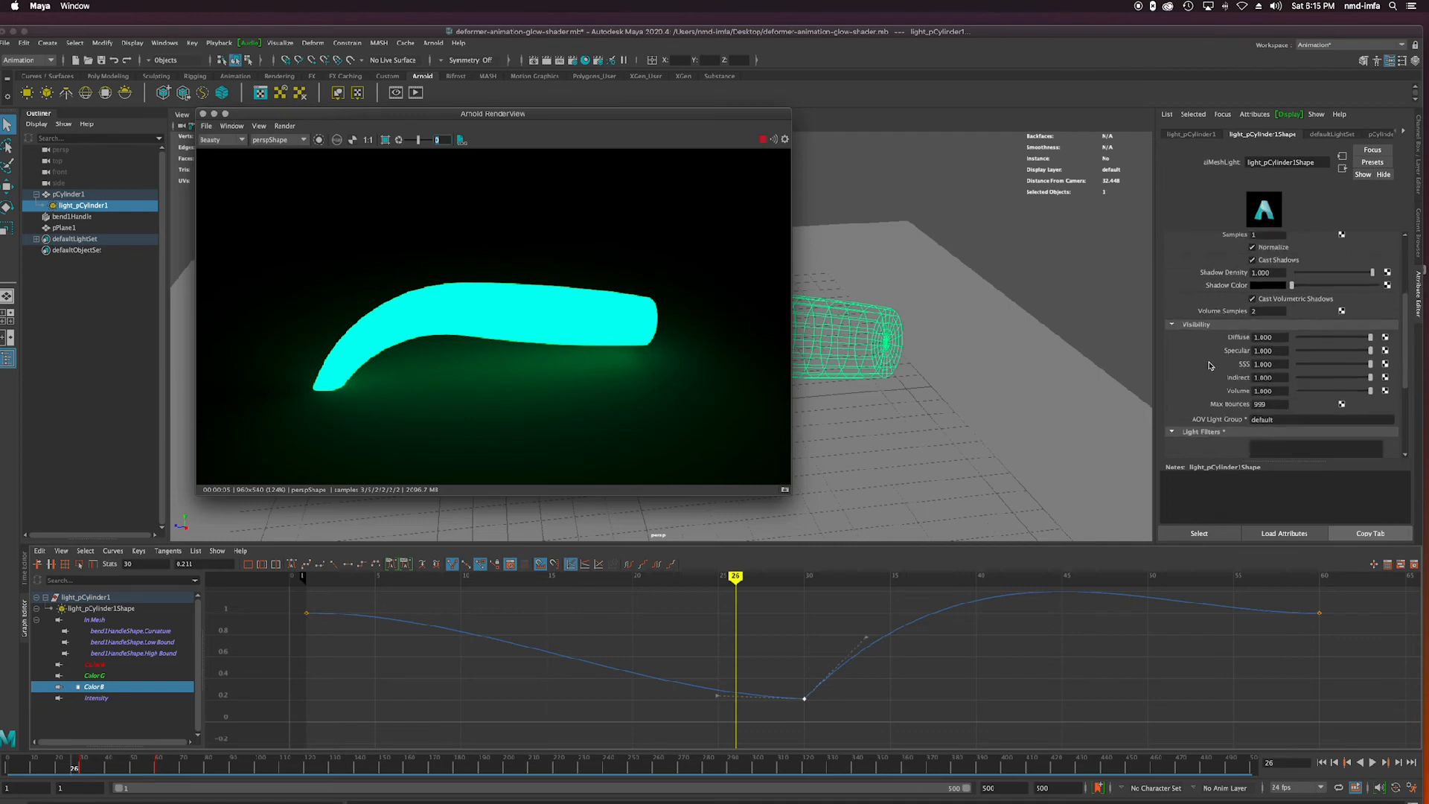
scroll(1257, 390, "down", 5)
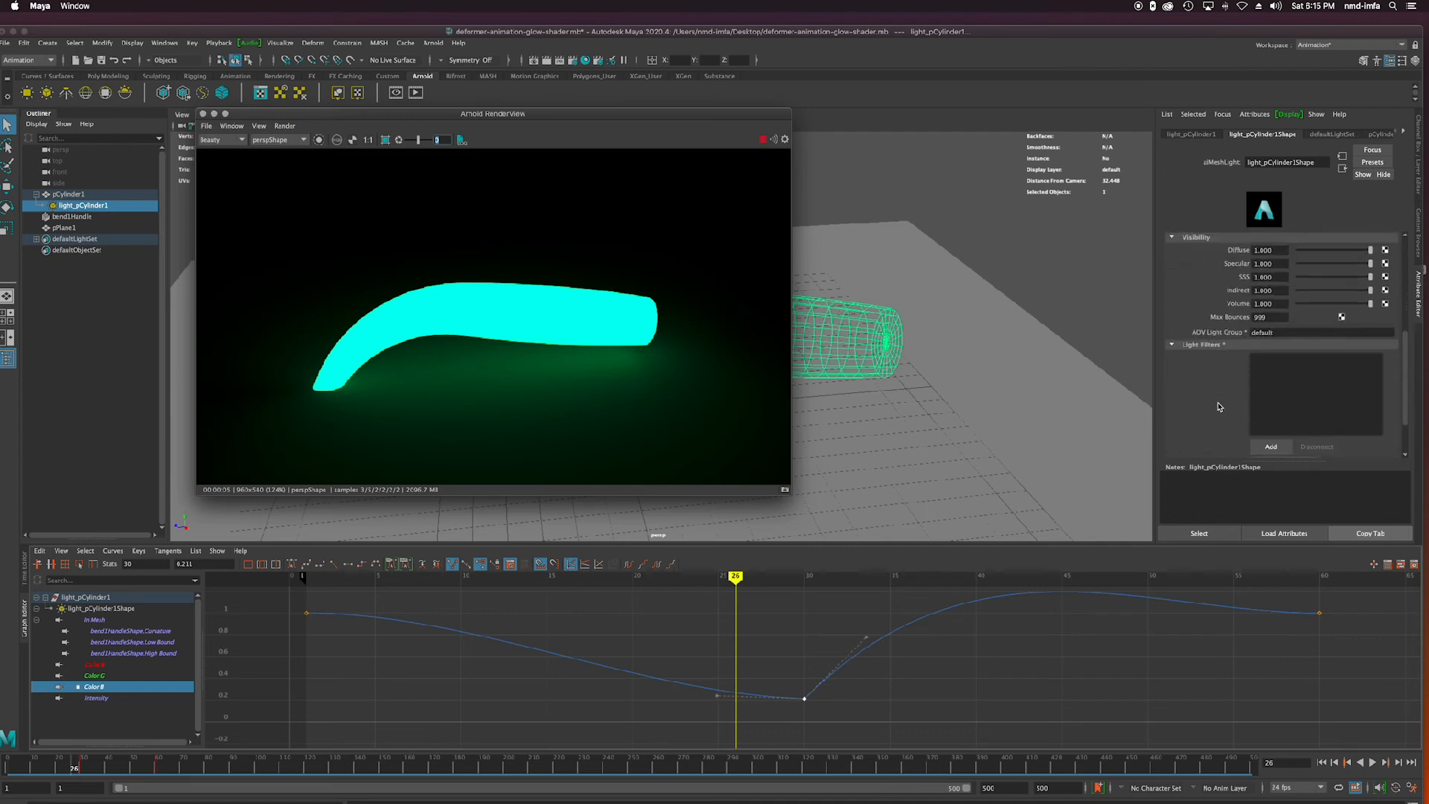
scroll(1221, 393, "up", 12)
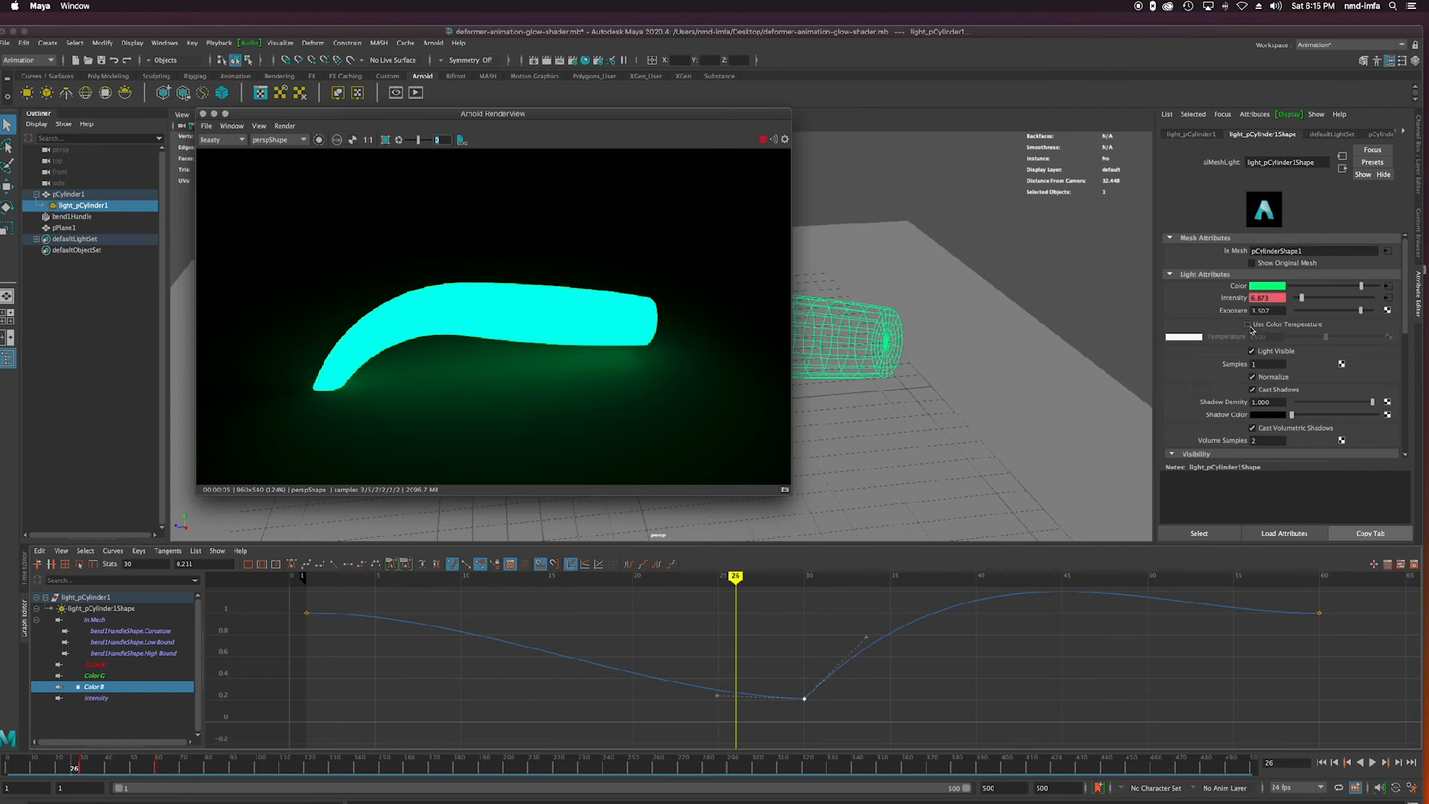
Toggle the mesh light's Show Original Mesh option on and back off to compare the renders.
left_click(1252, 264)
left_click(1253, 264)
left_click(1253, 264)
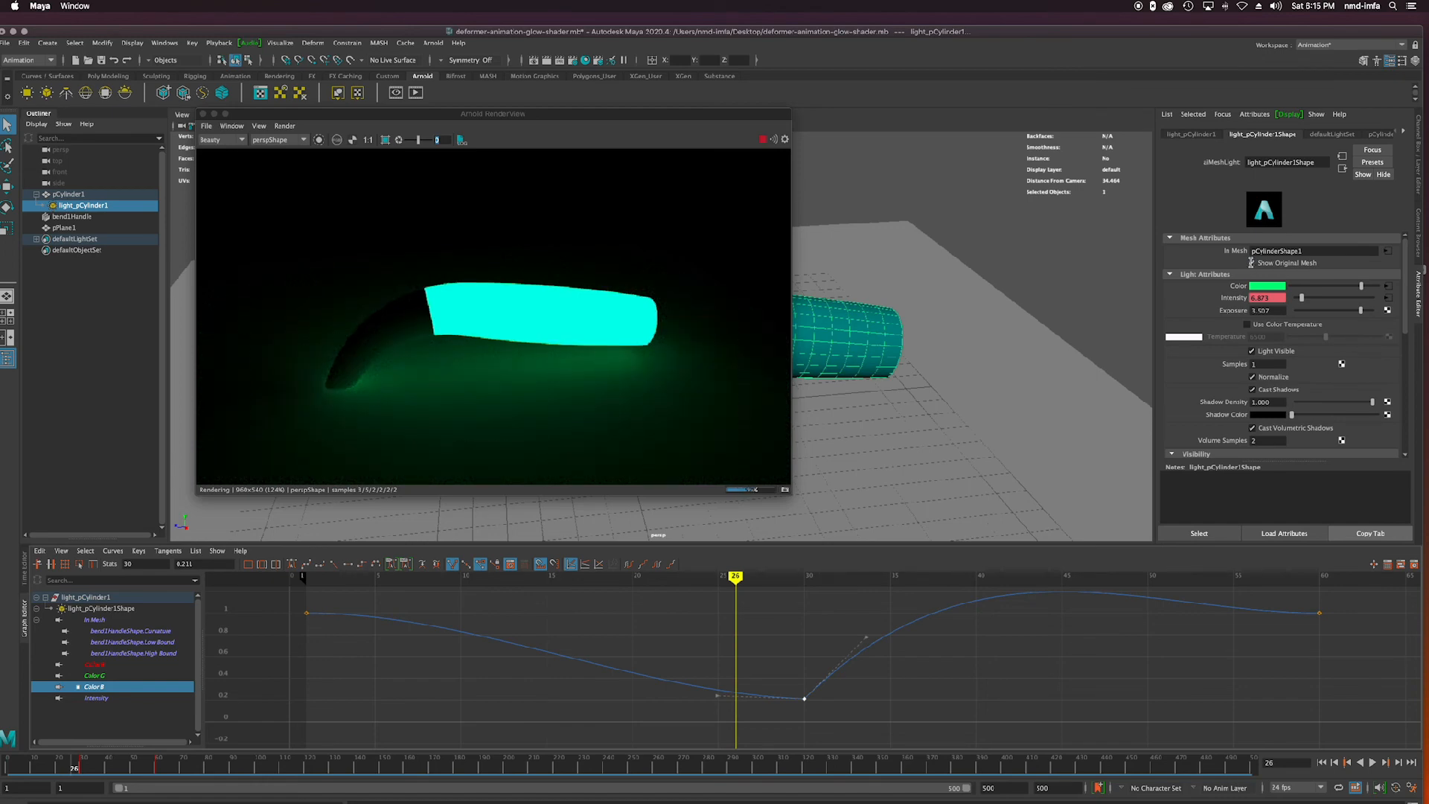
left_click(1252, 264)
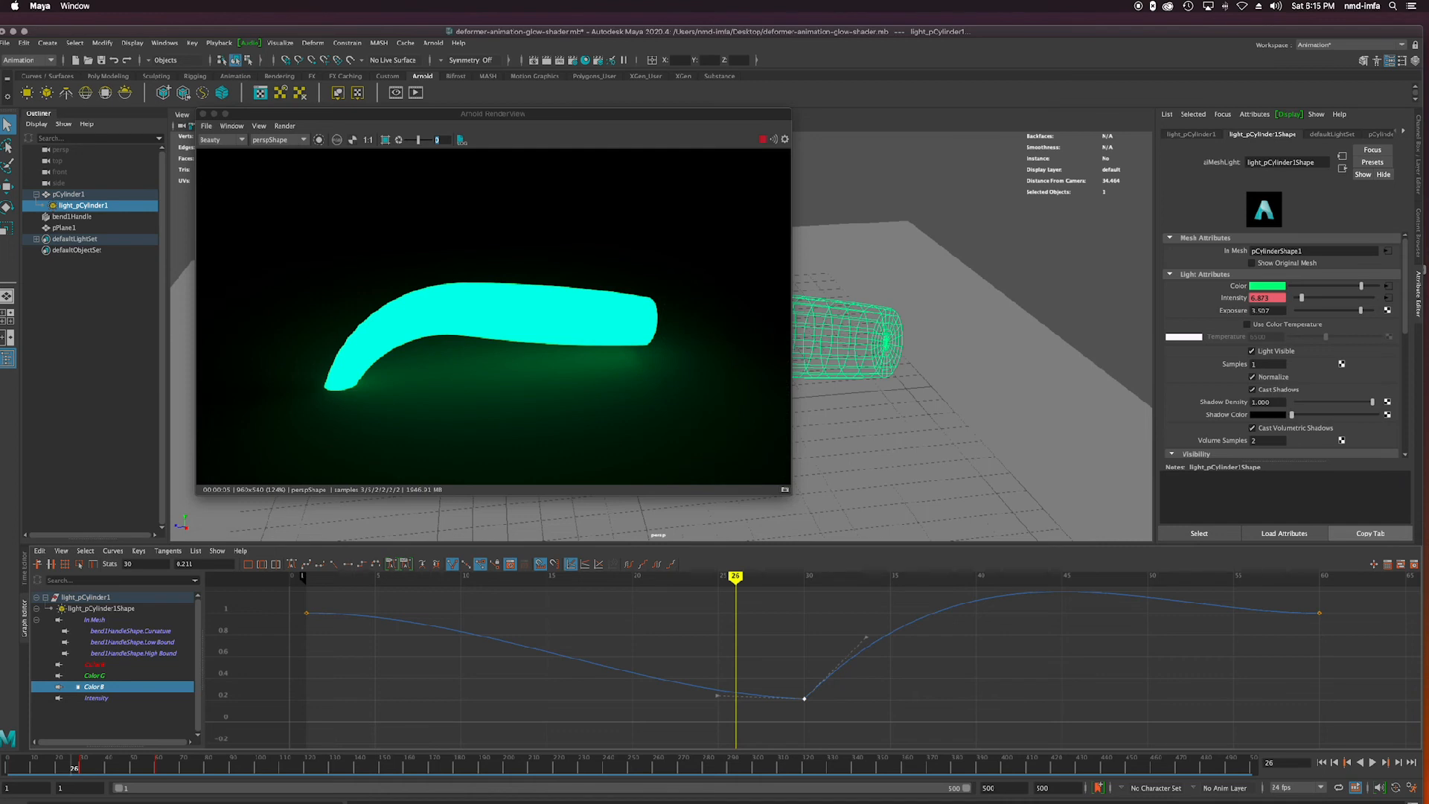
In the Arnold Renderer's environment render settings, create an aiAtmosphereVolume as the scene's atmosphere.
left_click_drag(499, 121, 413, 121)
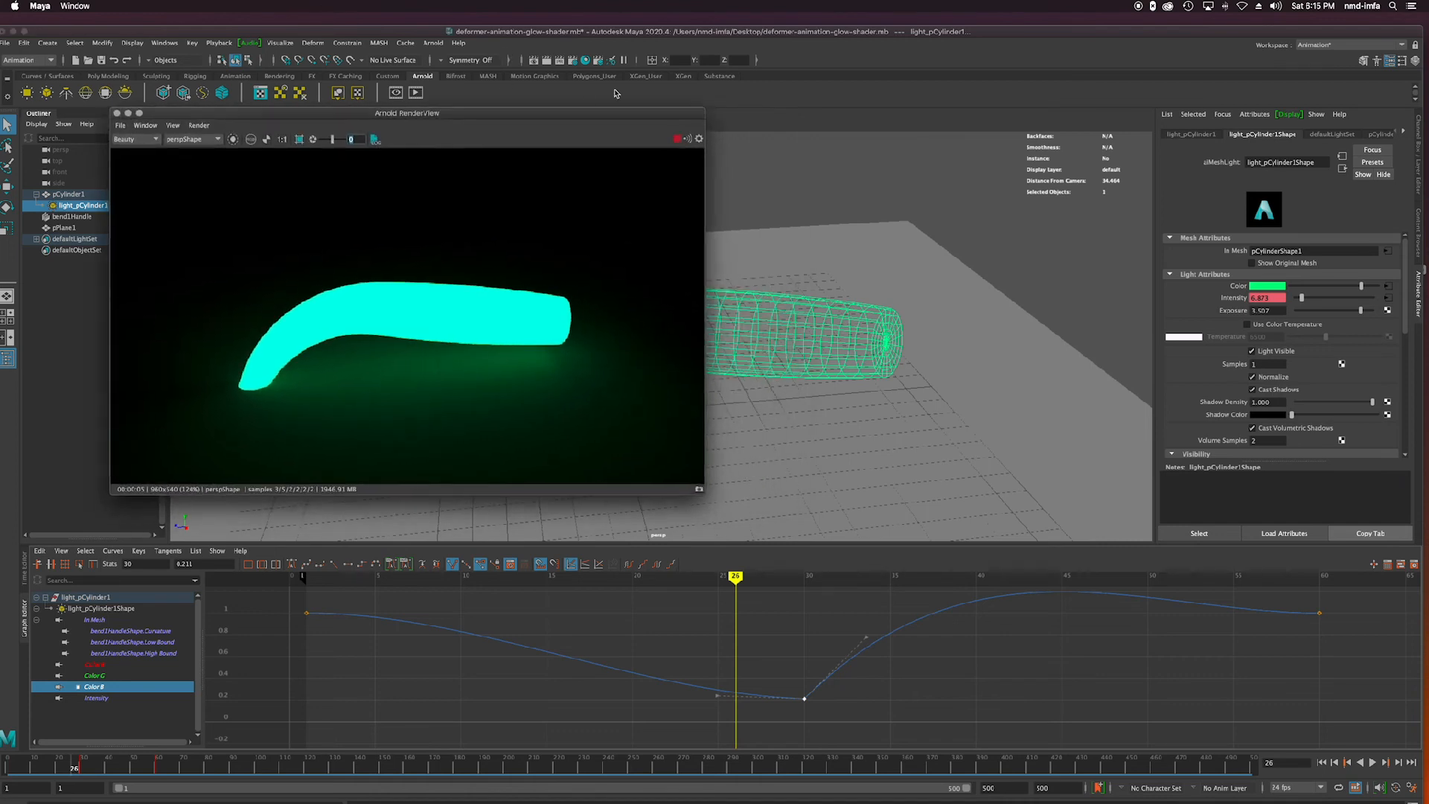
left_click(579, 62)
left_click_drag(395, 108, 991, 90)
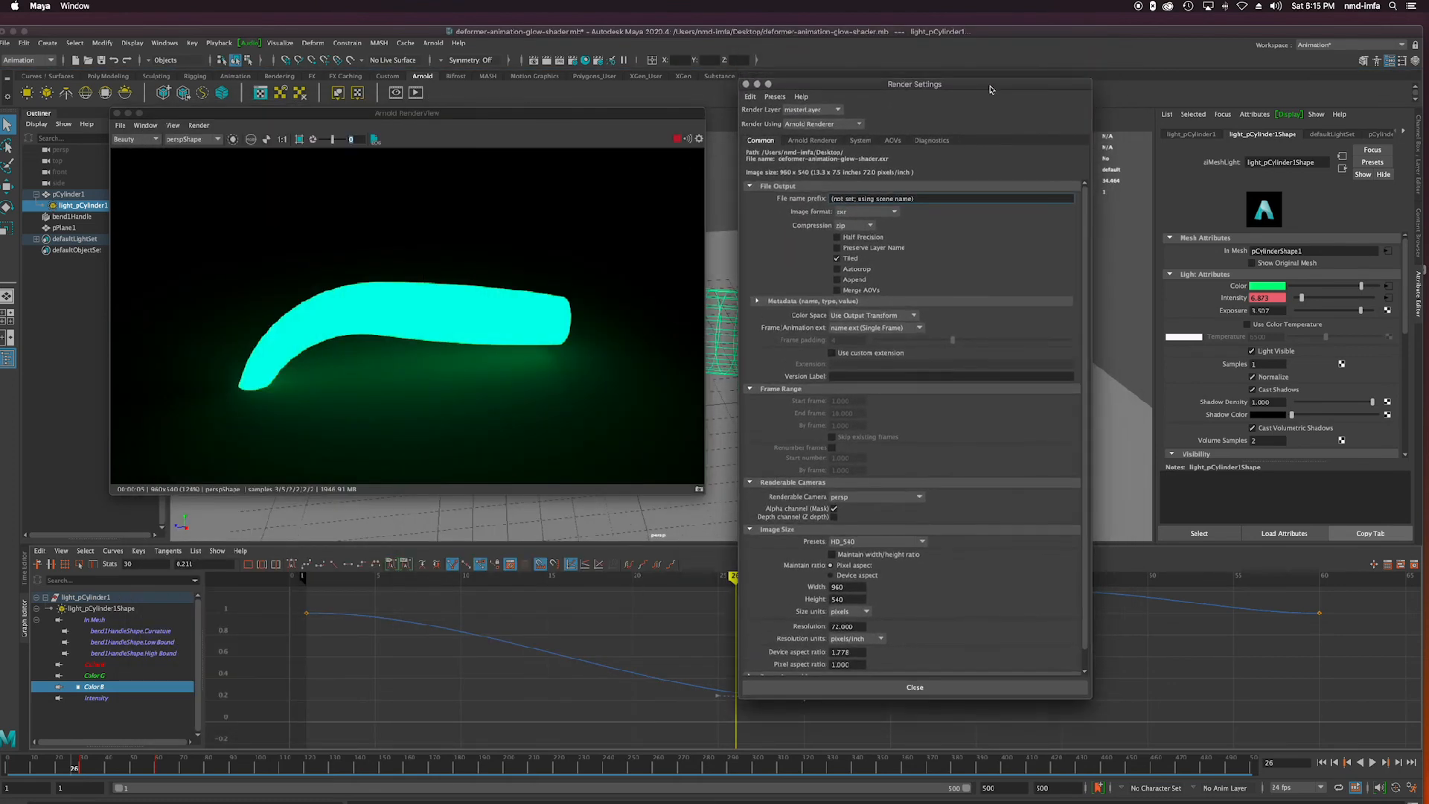
left_click(823, 141)
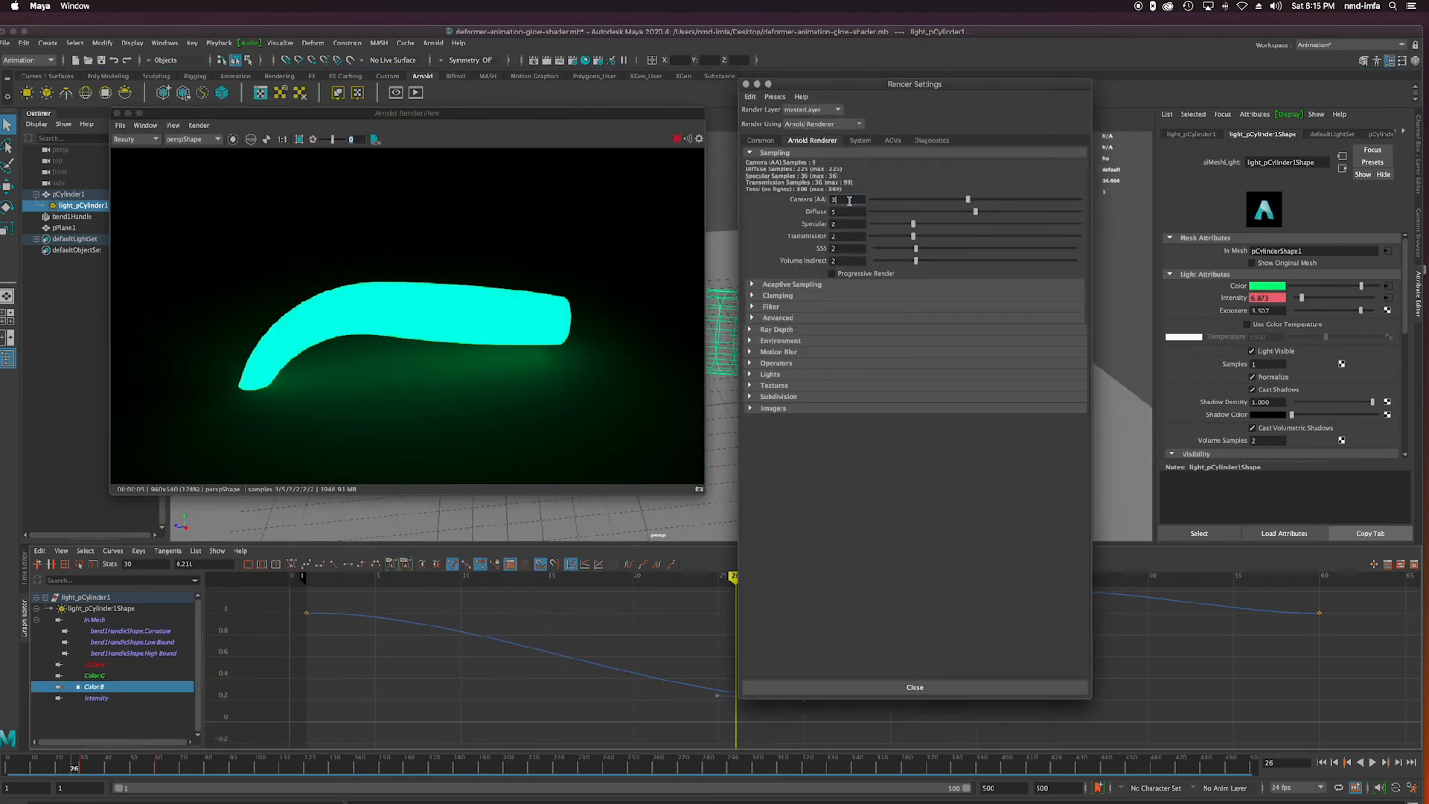
left_click(750, 341)
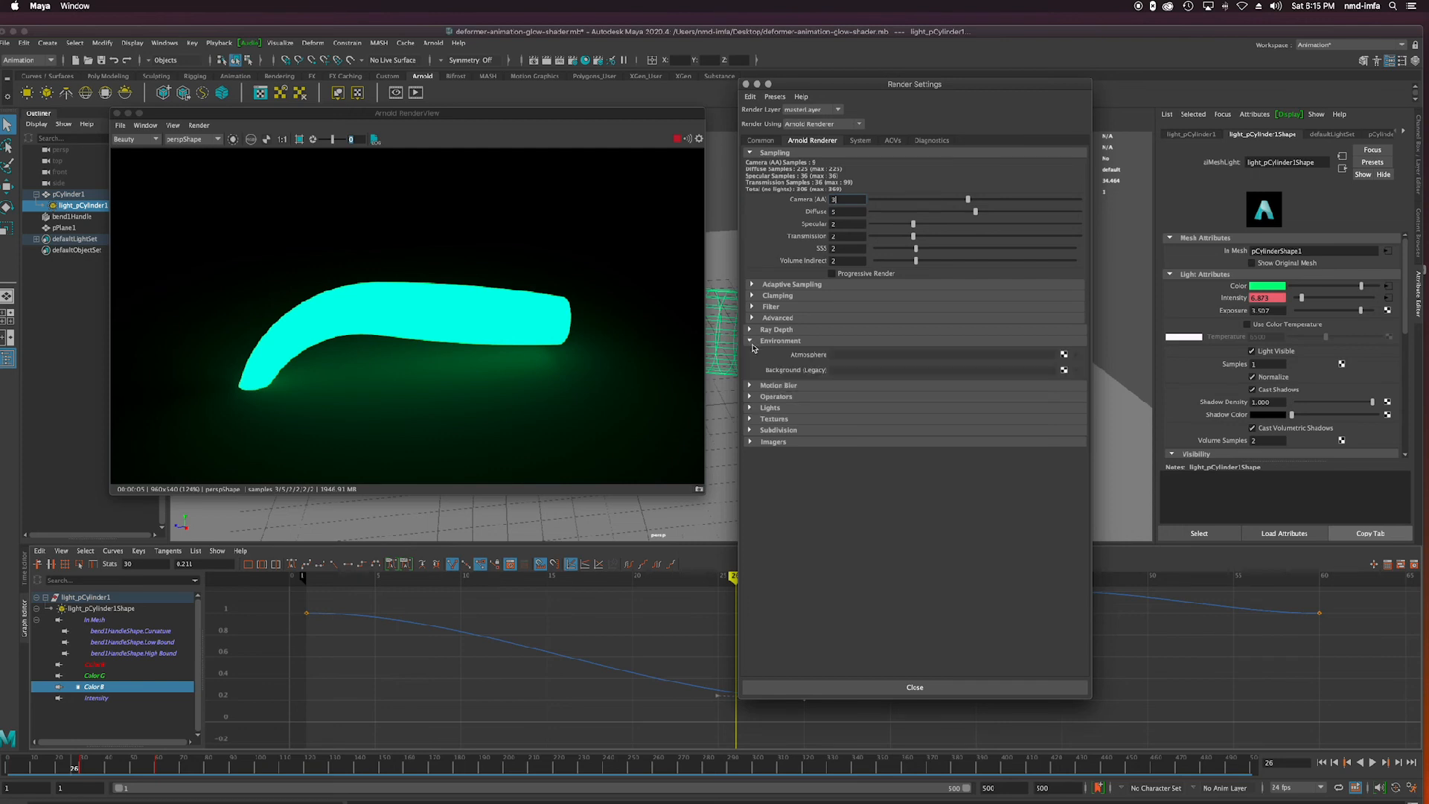
left_click(82, 206)
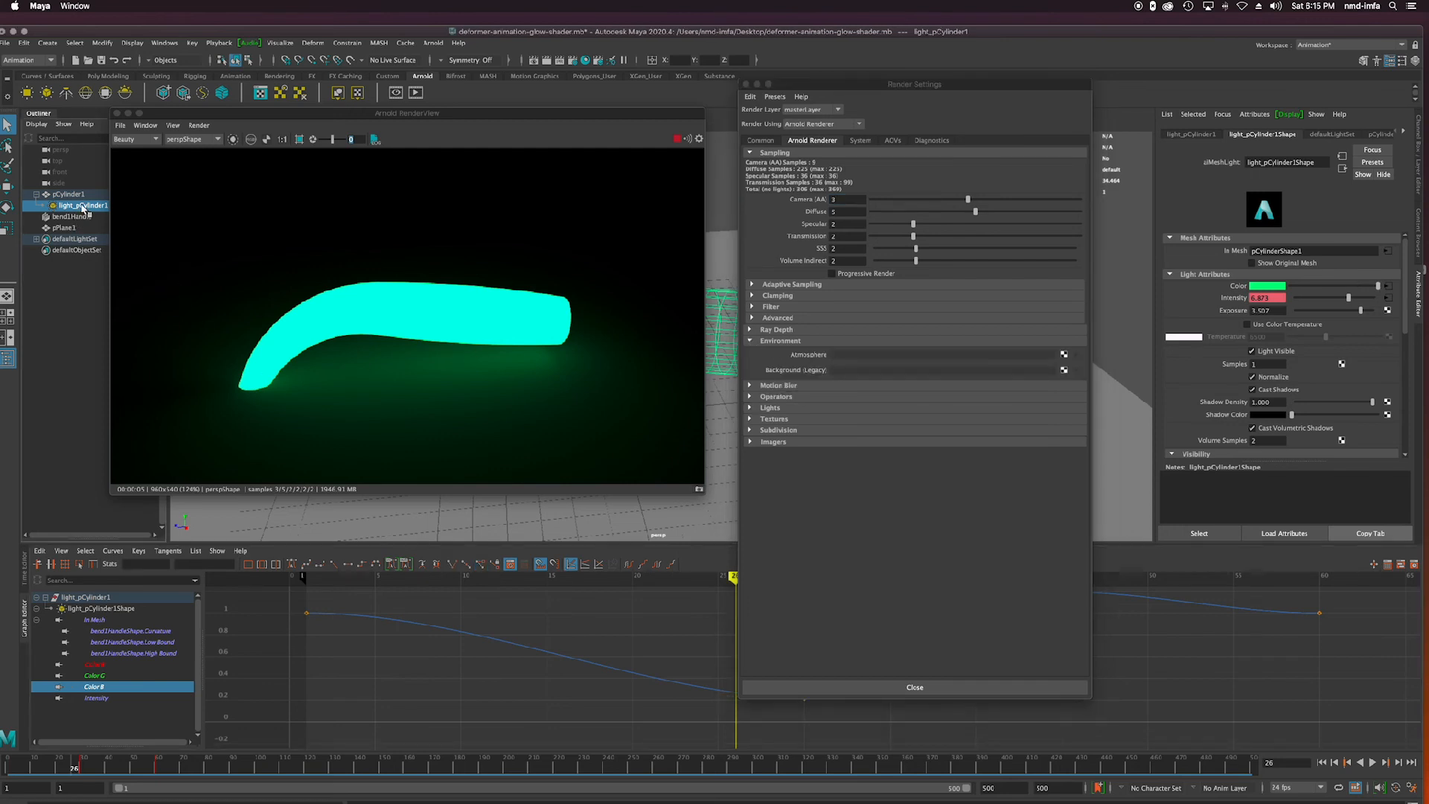
left_click(965, 87)
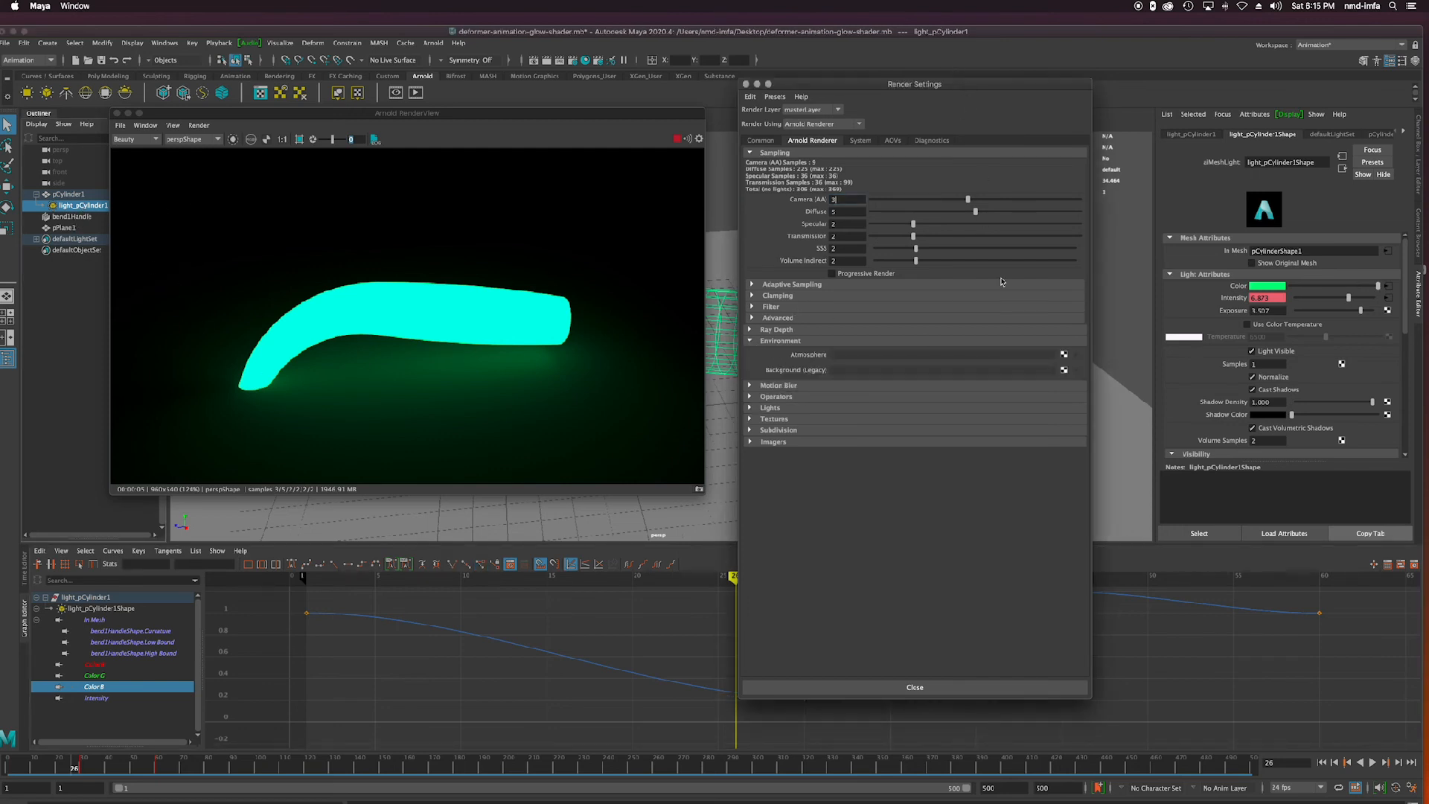
left_click(1064, 355)
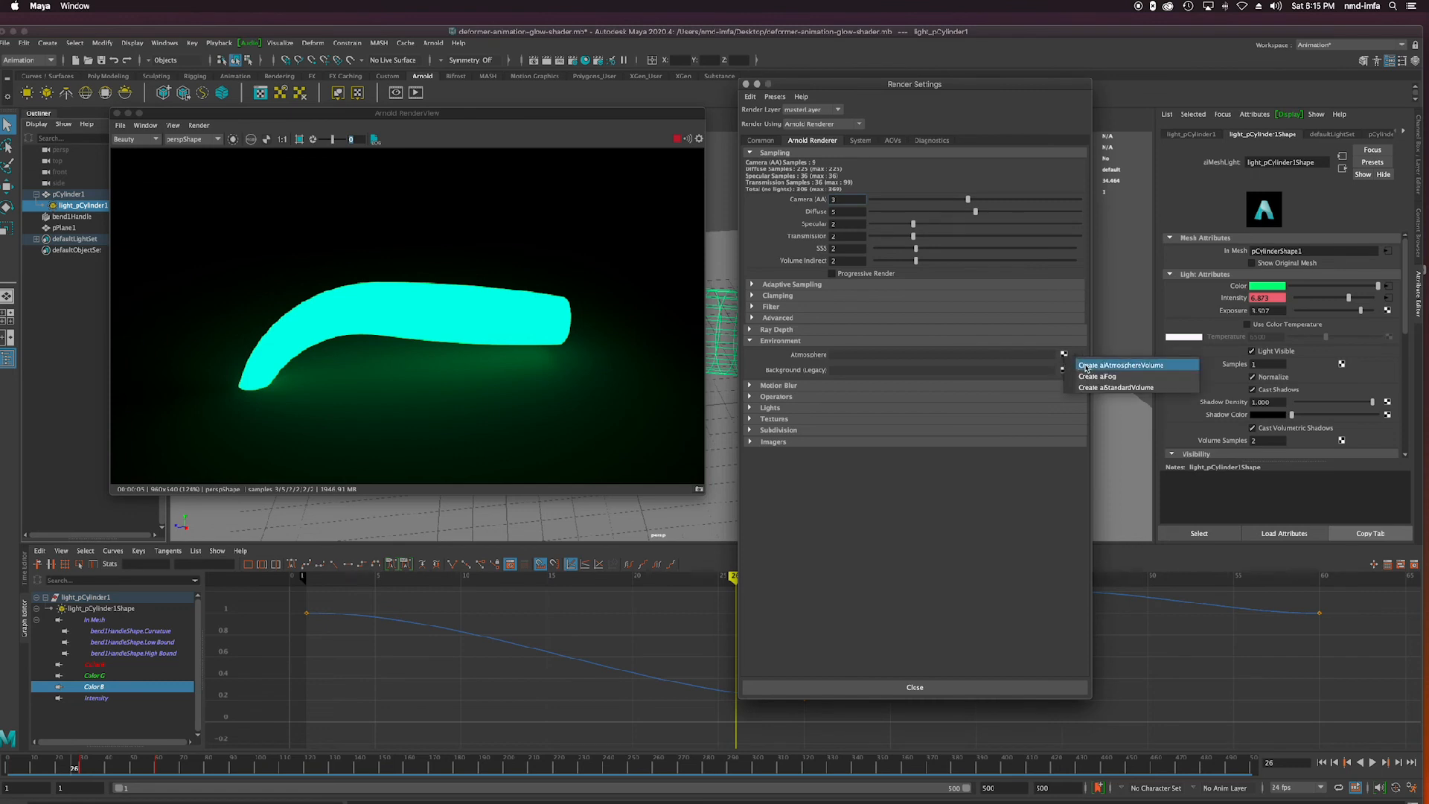
left_click(1143, 367)
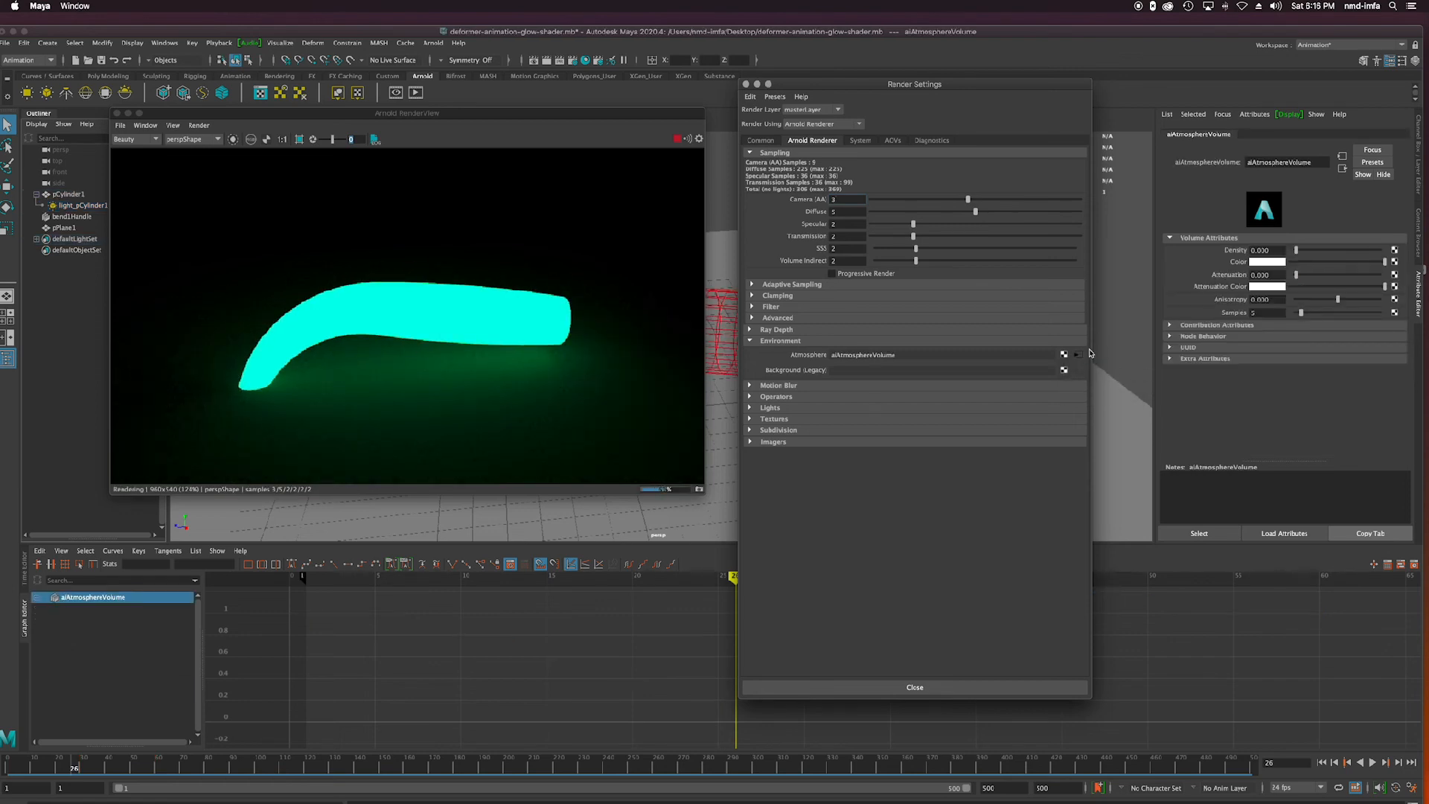
Set the atmosphere volume's density to 0.01 and increase it to 0.05 for a stronger glow.
left_click(1274, 252)
double_click(1274, 251)
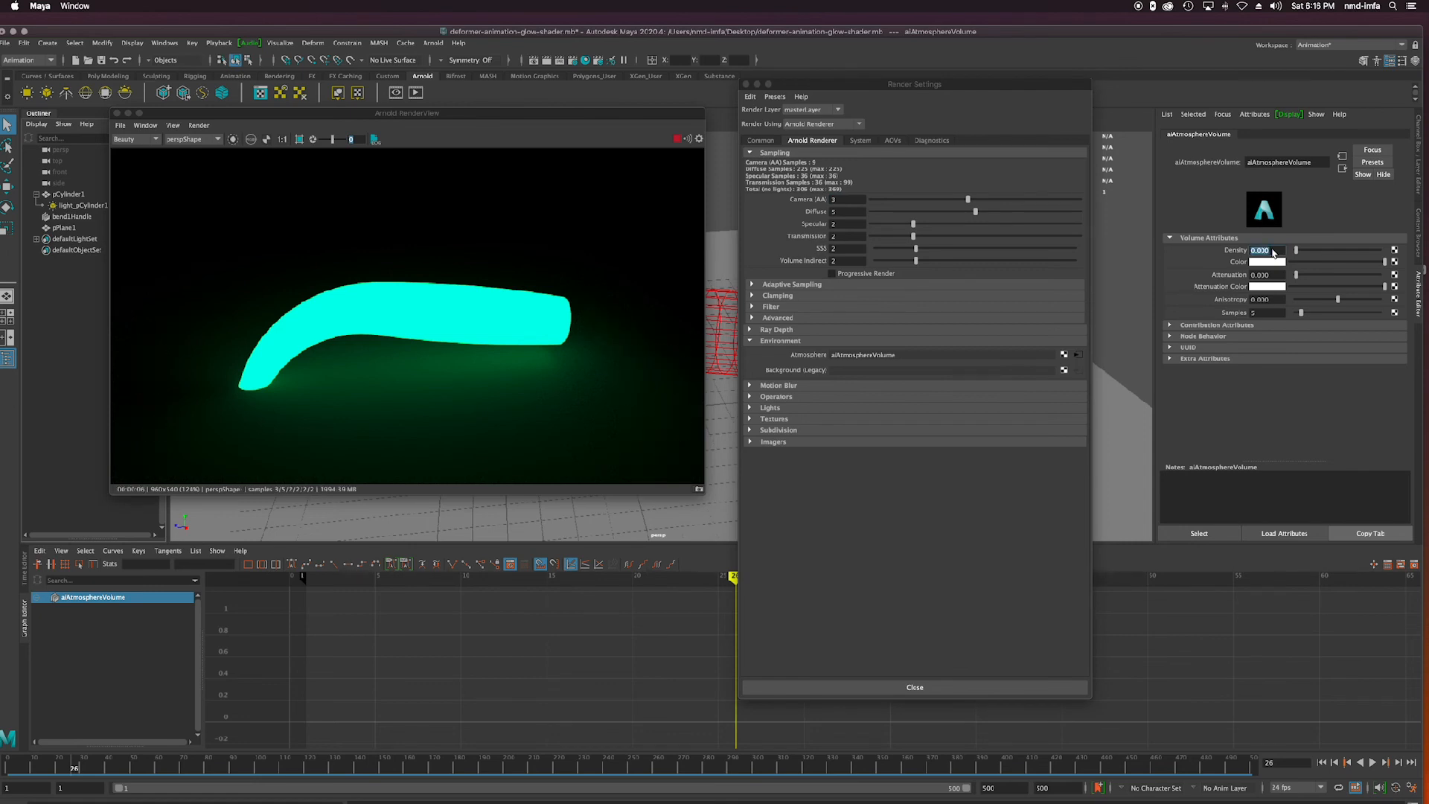
type(".01")
key("Return")
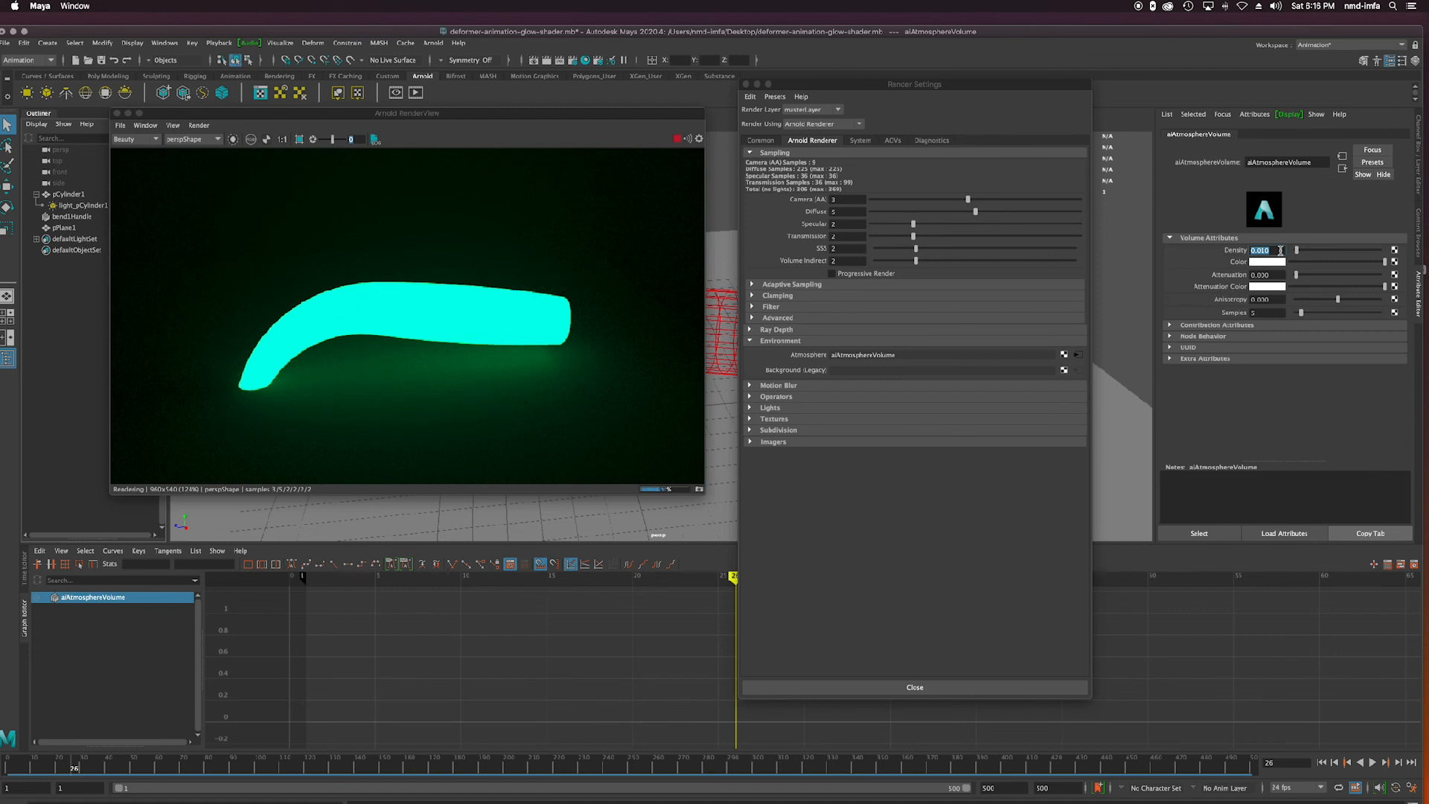
type("0.05")
key("Return")
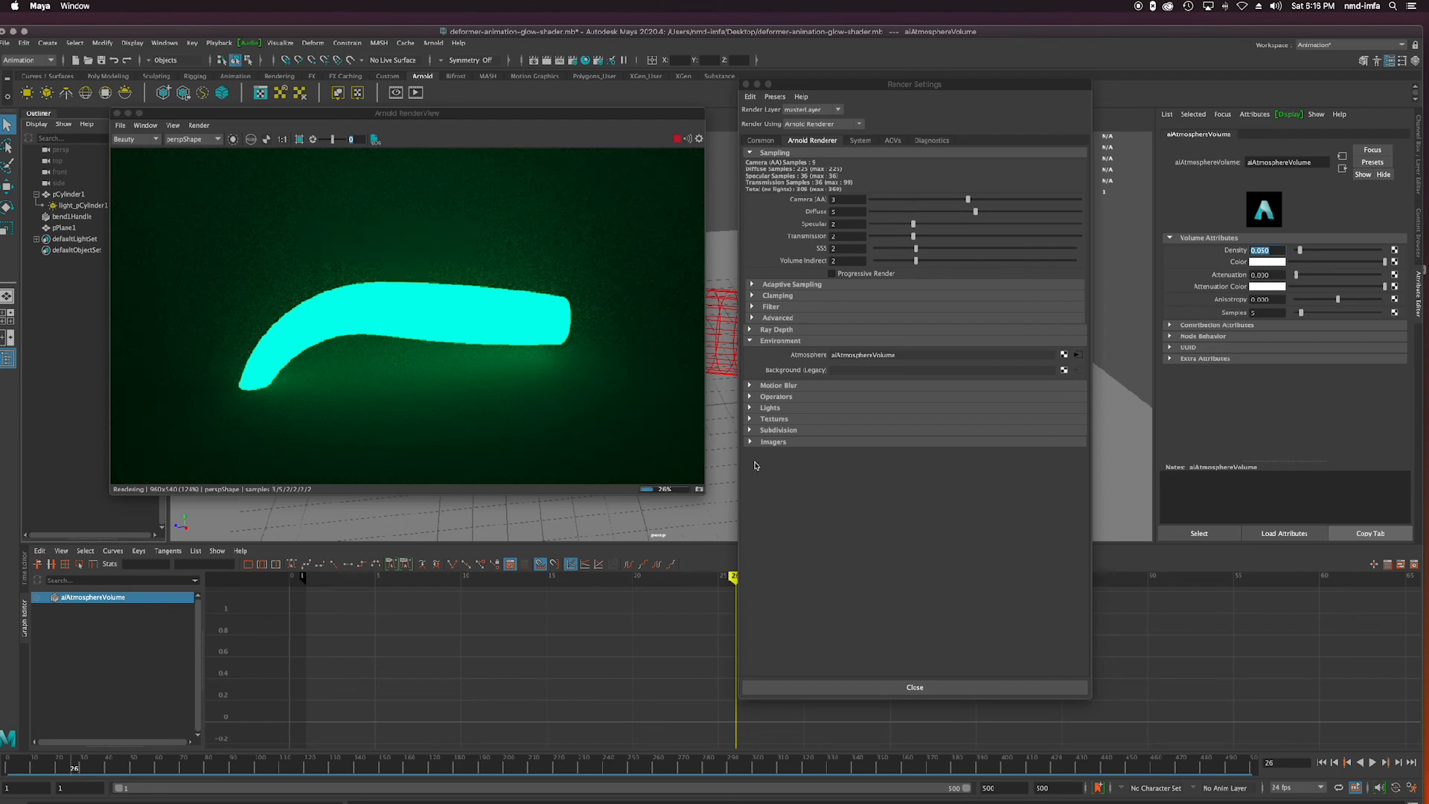
Check the atmospheric glow from a different camera angle and scrub the animation to frames 9 and 46.
left_click_drag(728, 464, 684, 474, "alt")
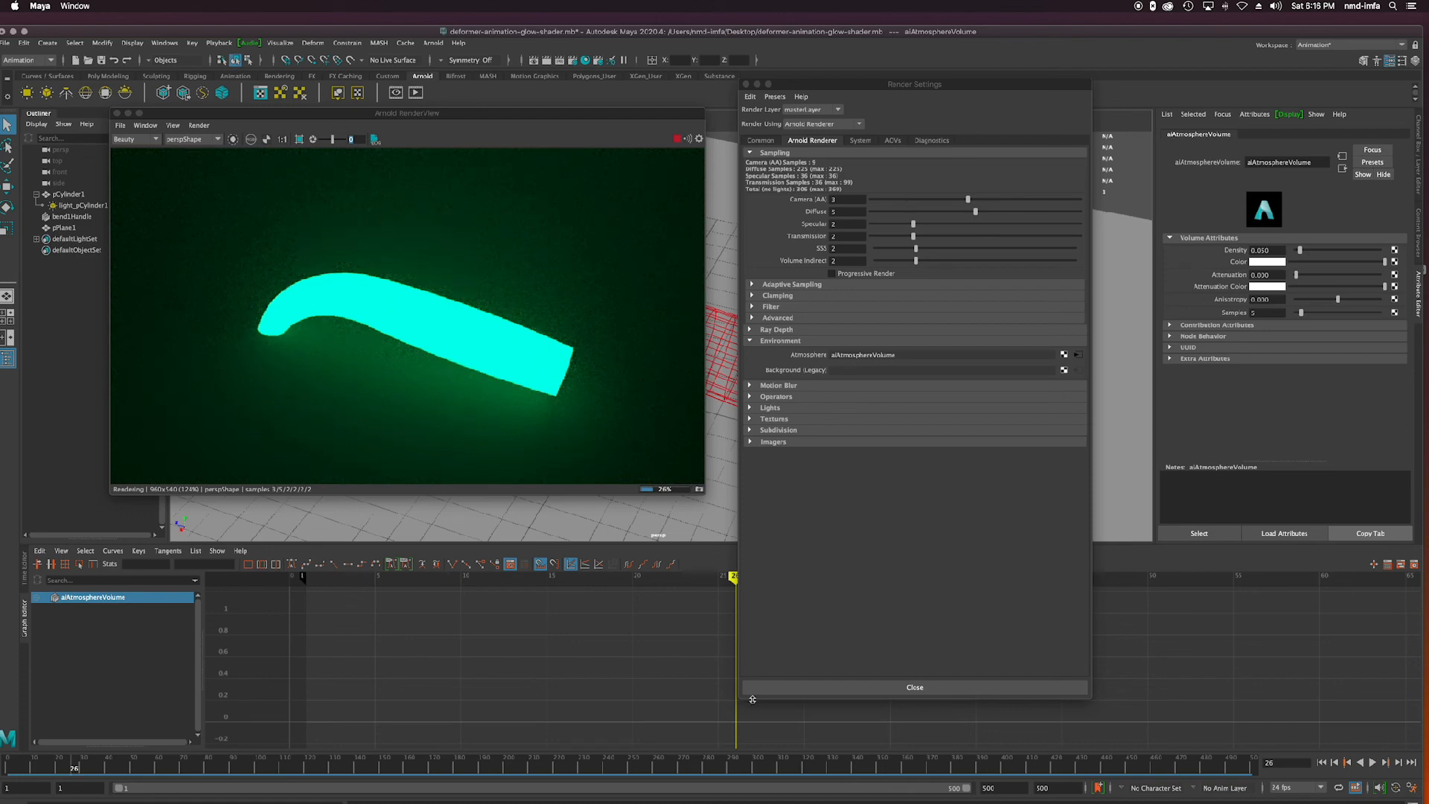
left_click_drag(705, 577, 444, 577)
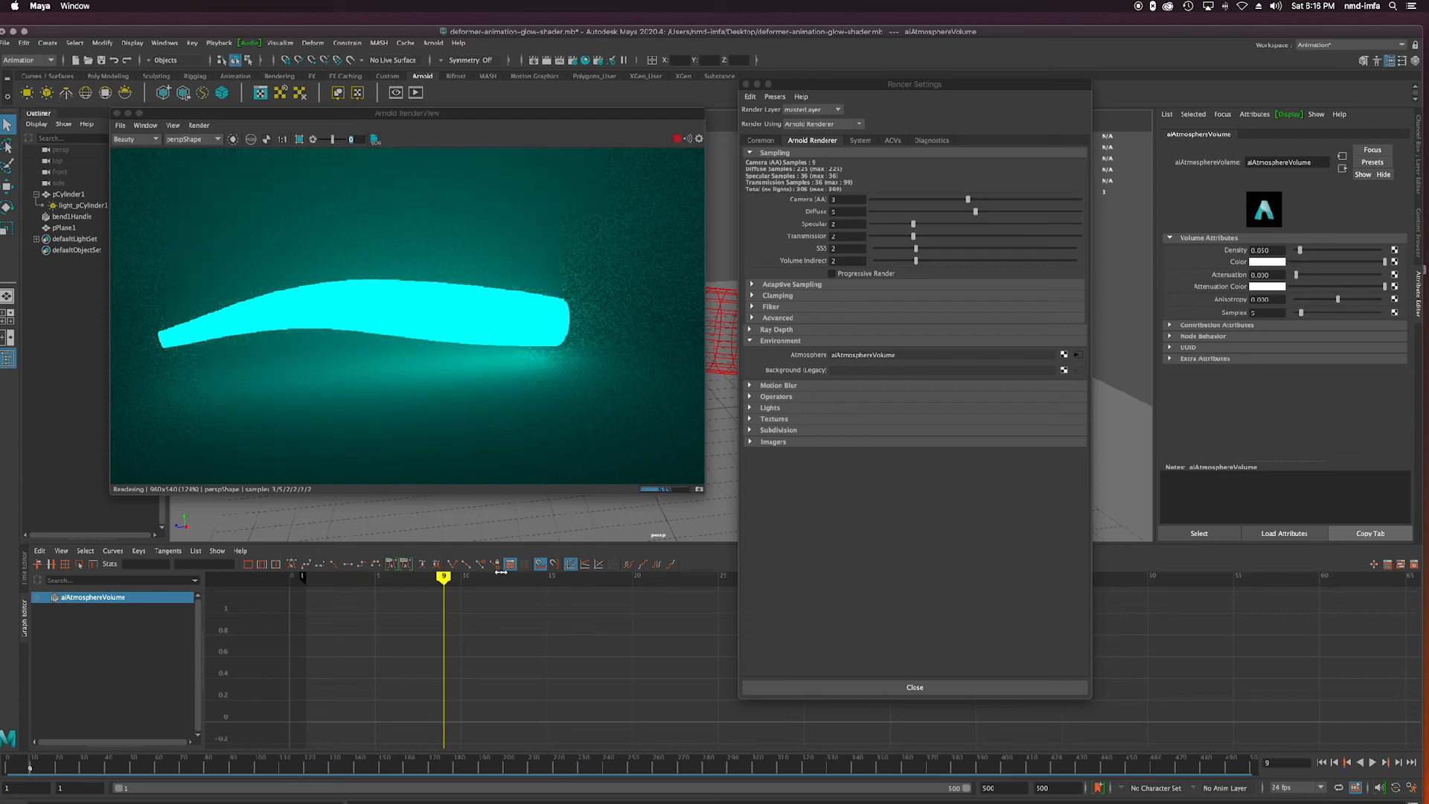
mouse_move(444, 578)
left_mouse_down()
mouse_move(342, 578)
mouse_move(1098, 581)
mouse_move(1079, 572)
left_mouse_up()
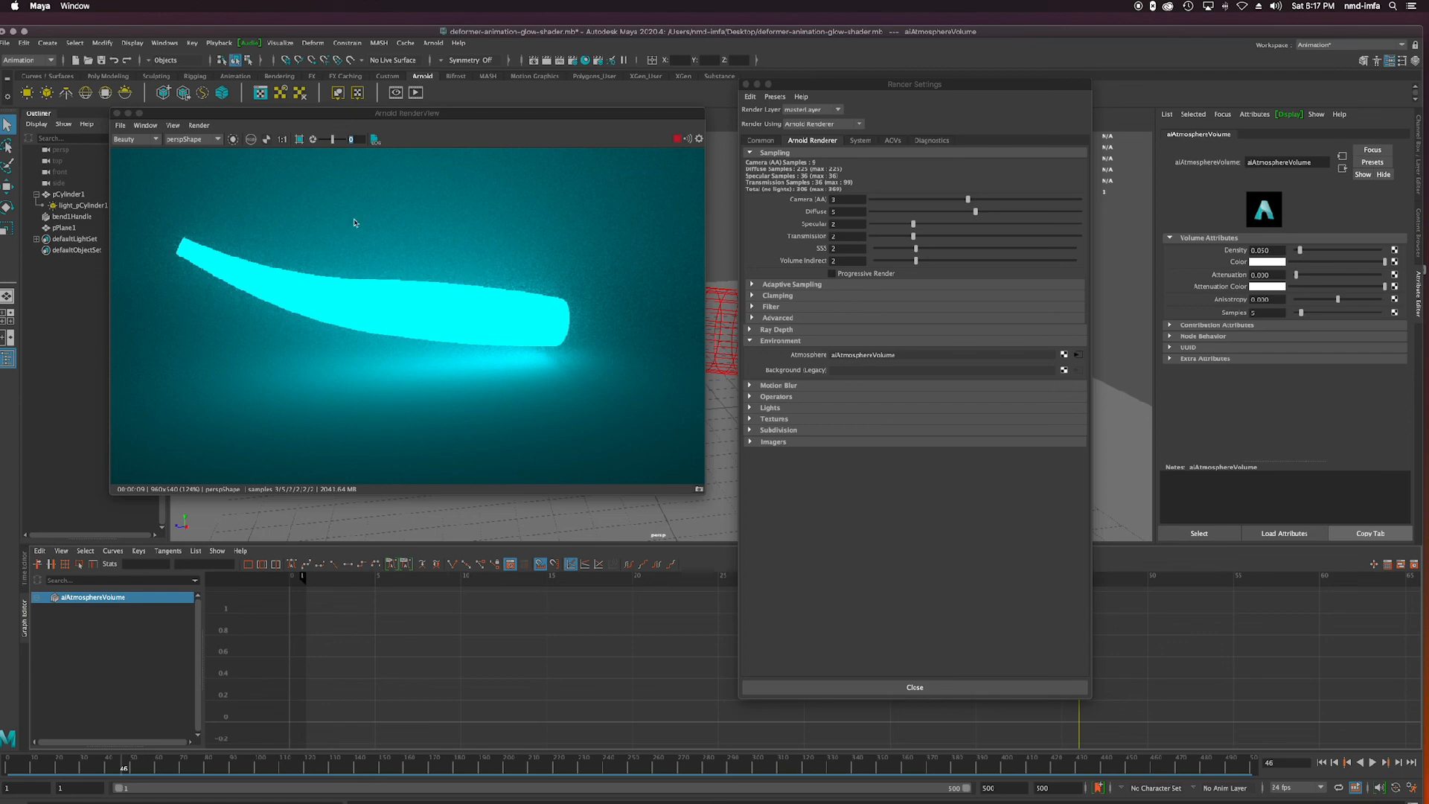
Set the atmosphere volume's samples to 8, close the render settings and check the glow from other camera angles.
double_click(1274, 313)
left_click(1272, 317)
key("Return")
left_click(747, 85)
left_click_drag(900, 380, 882, 404, "alt")
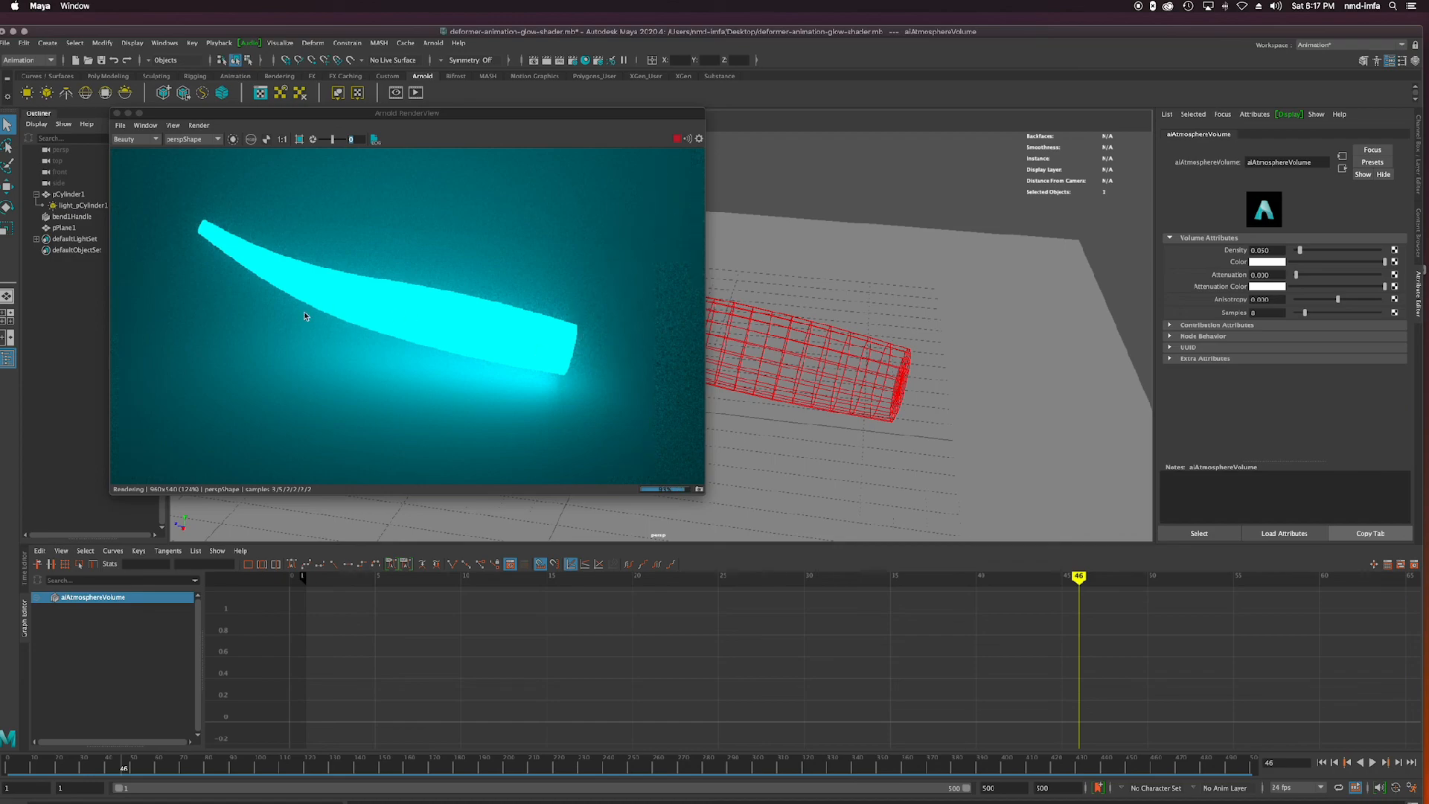
mouse_move(866, 390)
left_mouse_down("alt")
mouse_move(879, 375)
mouse_move(856, 383)
mouse_move(876, 381)
left_mouse_up("alt")
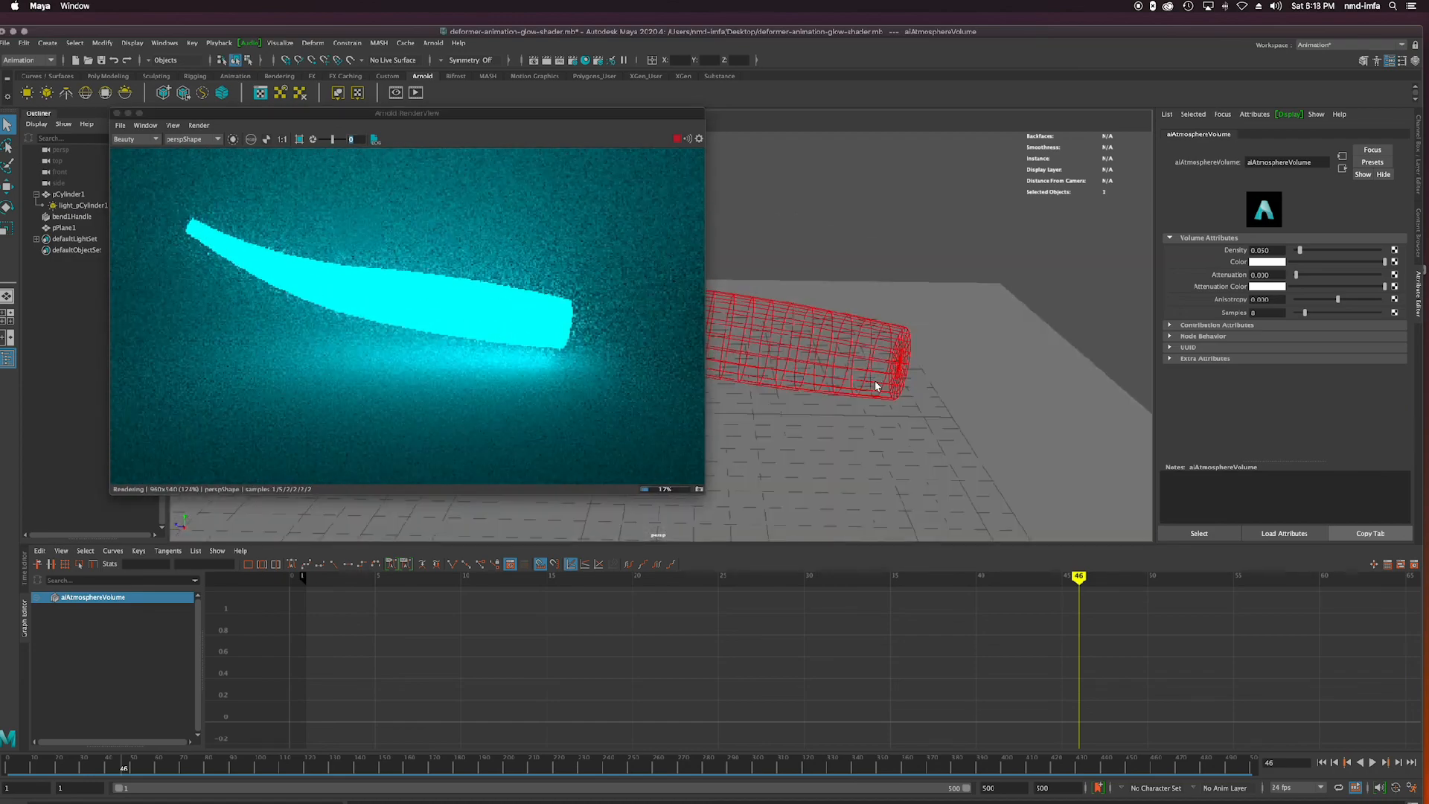